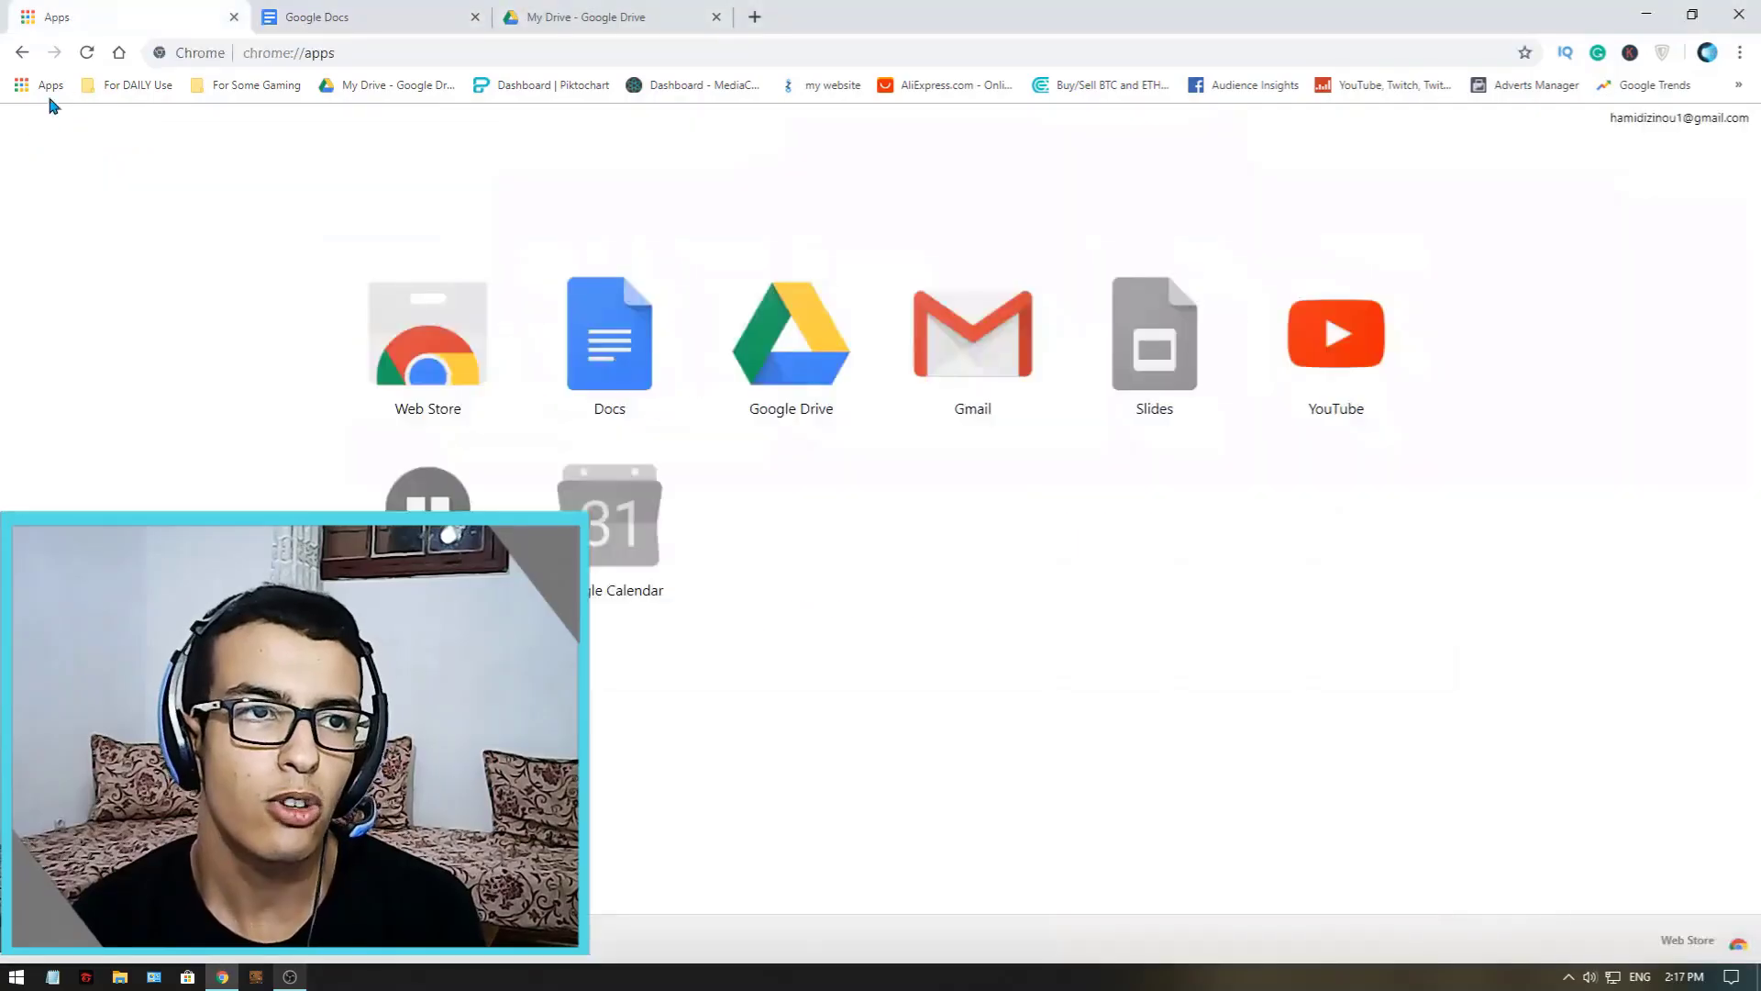
- Open Google Docs from Chrome's apps page
left_click(50, 87)
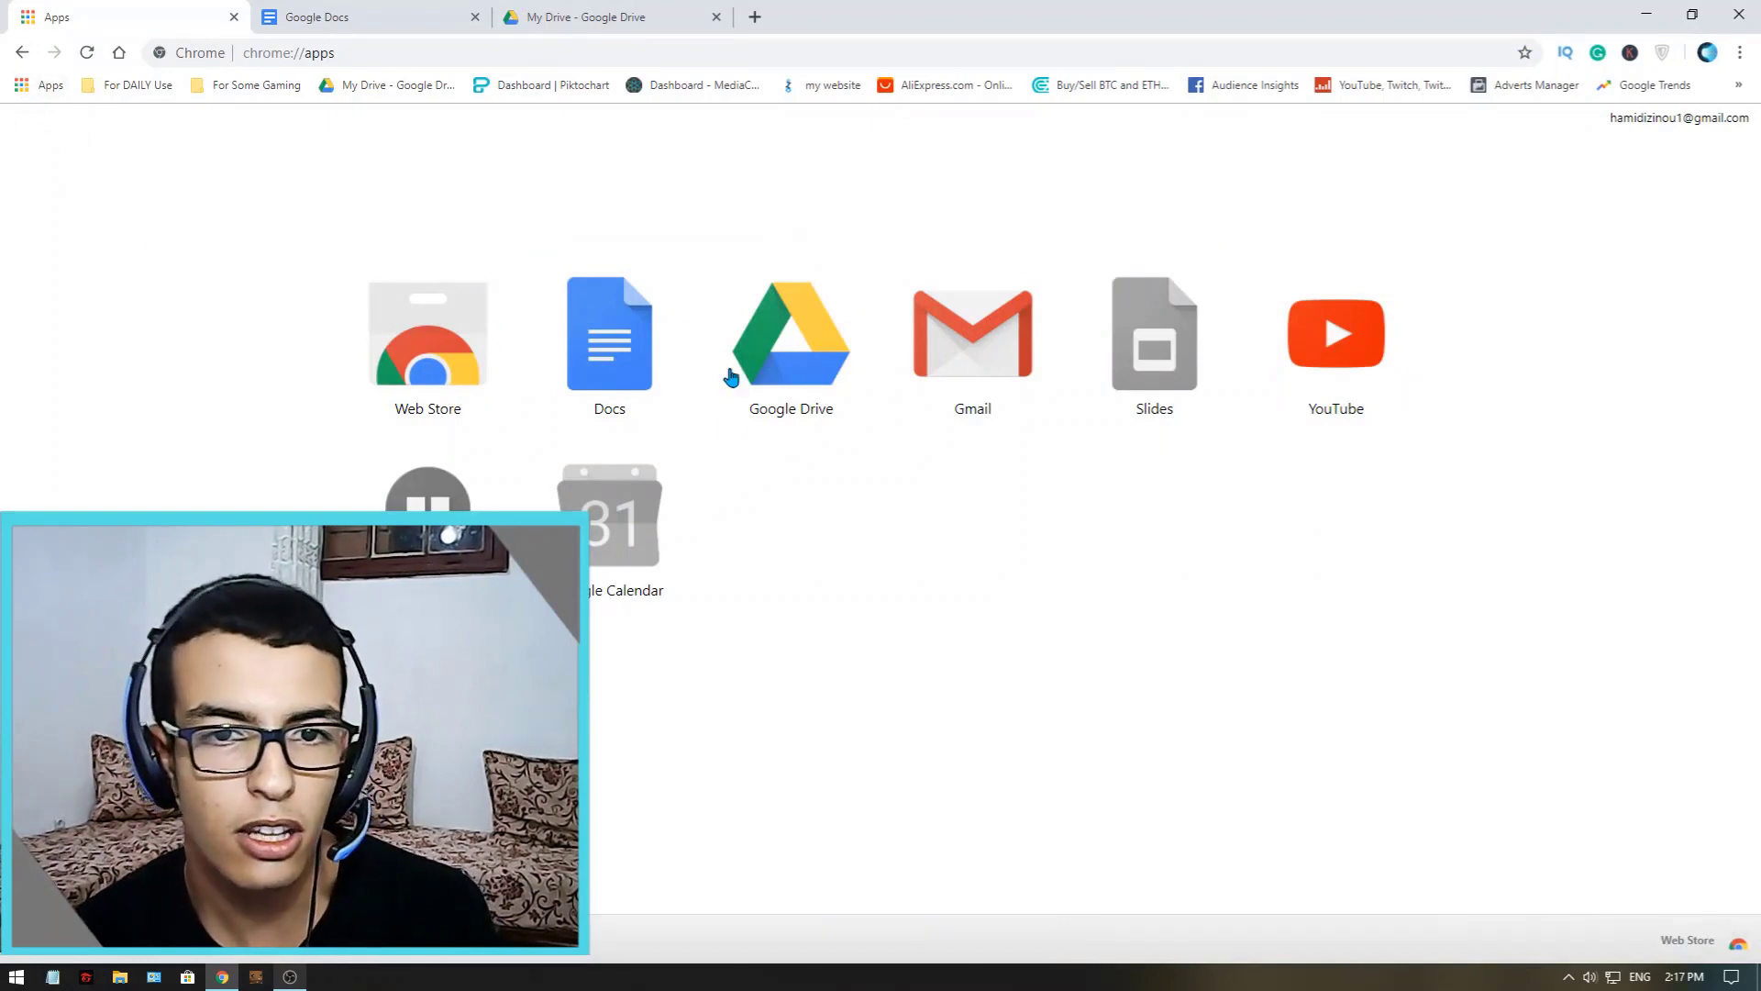
left_click(610, 394)
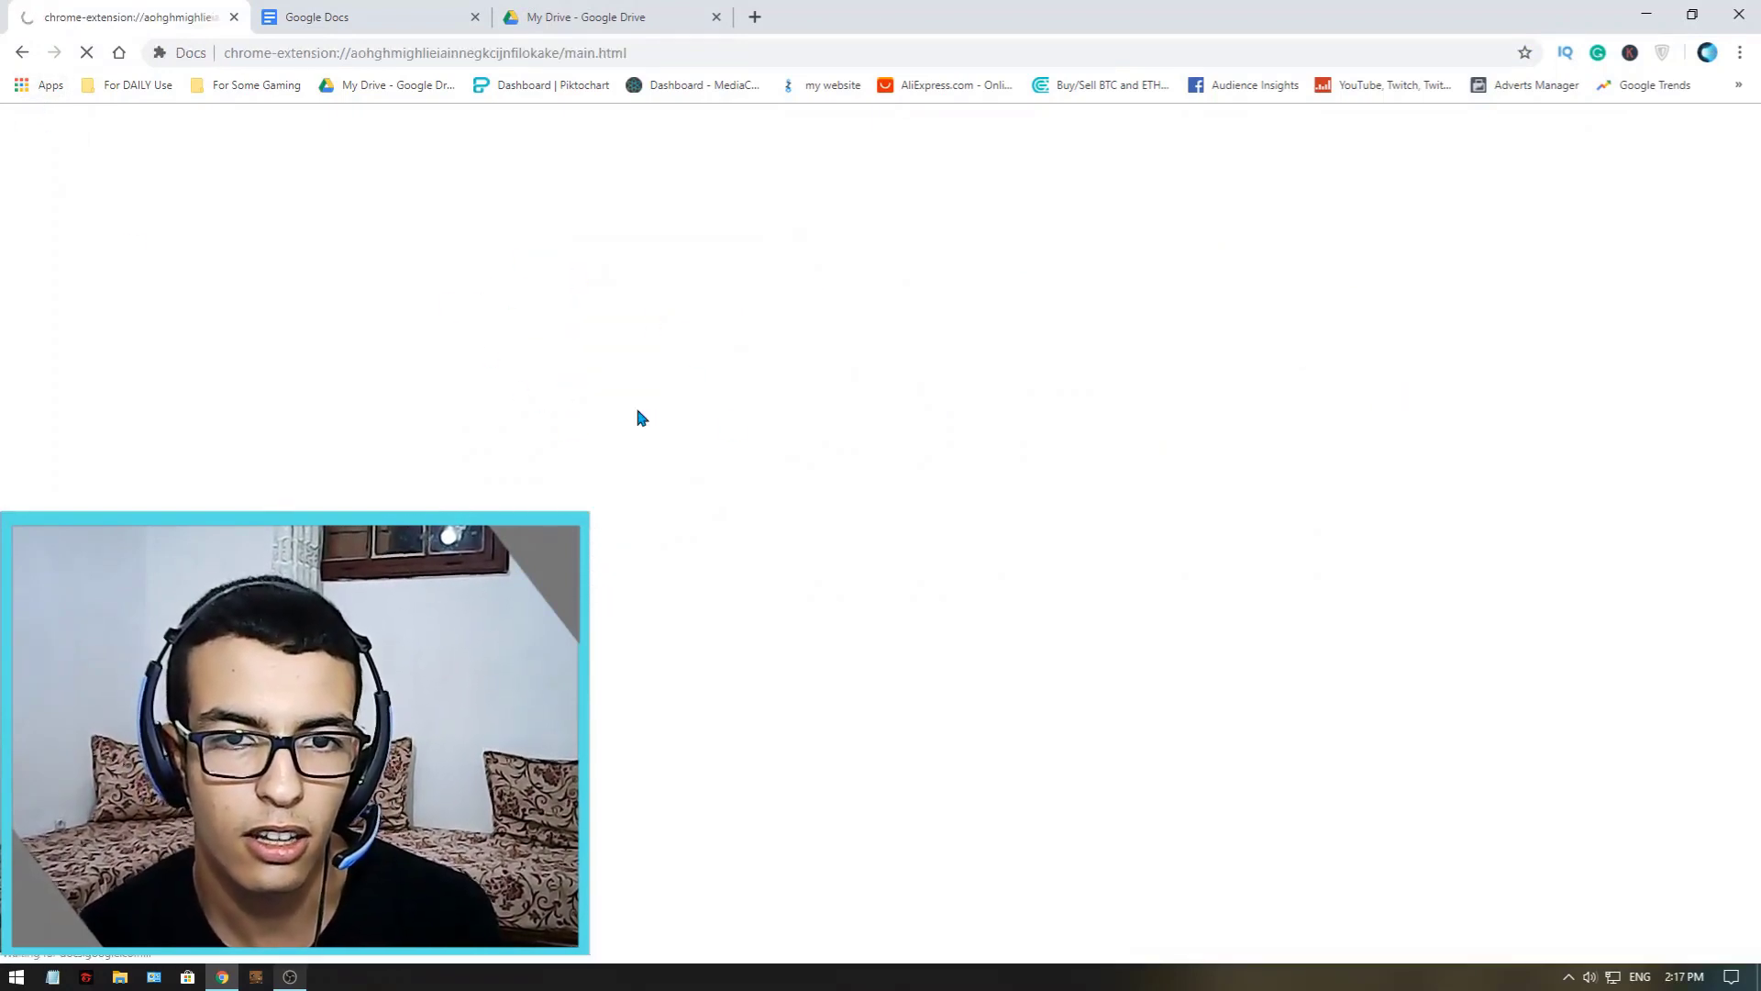
left_click(22, 52)
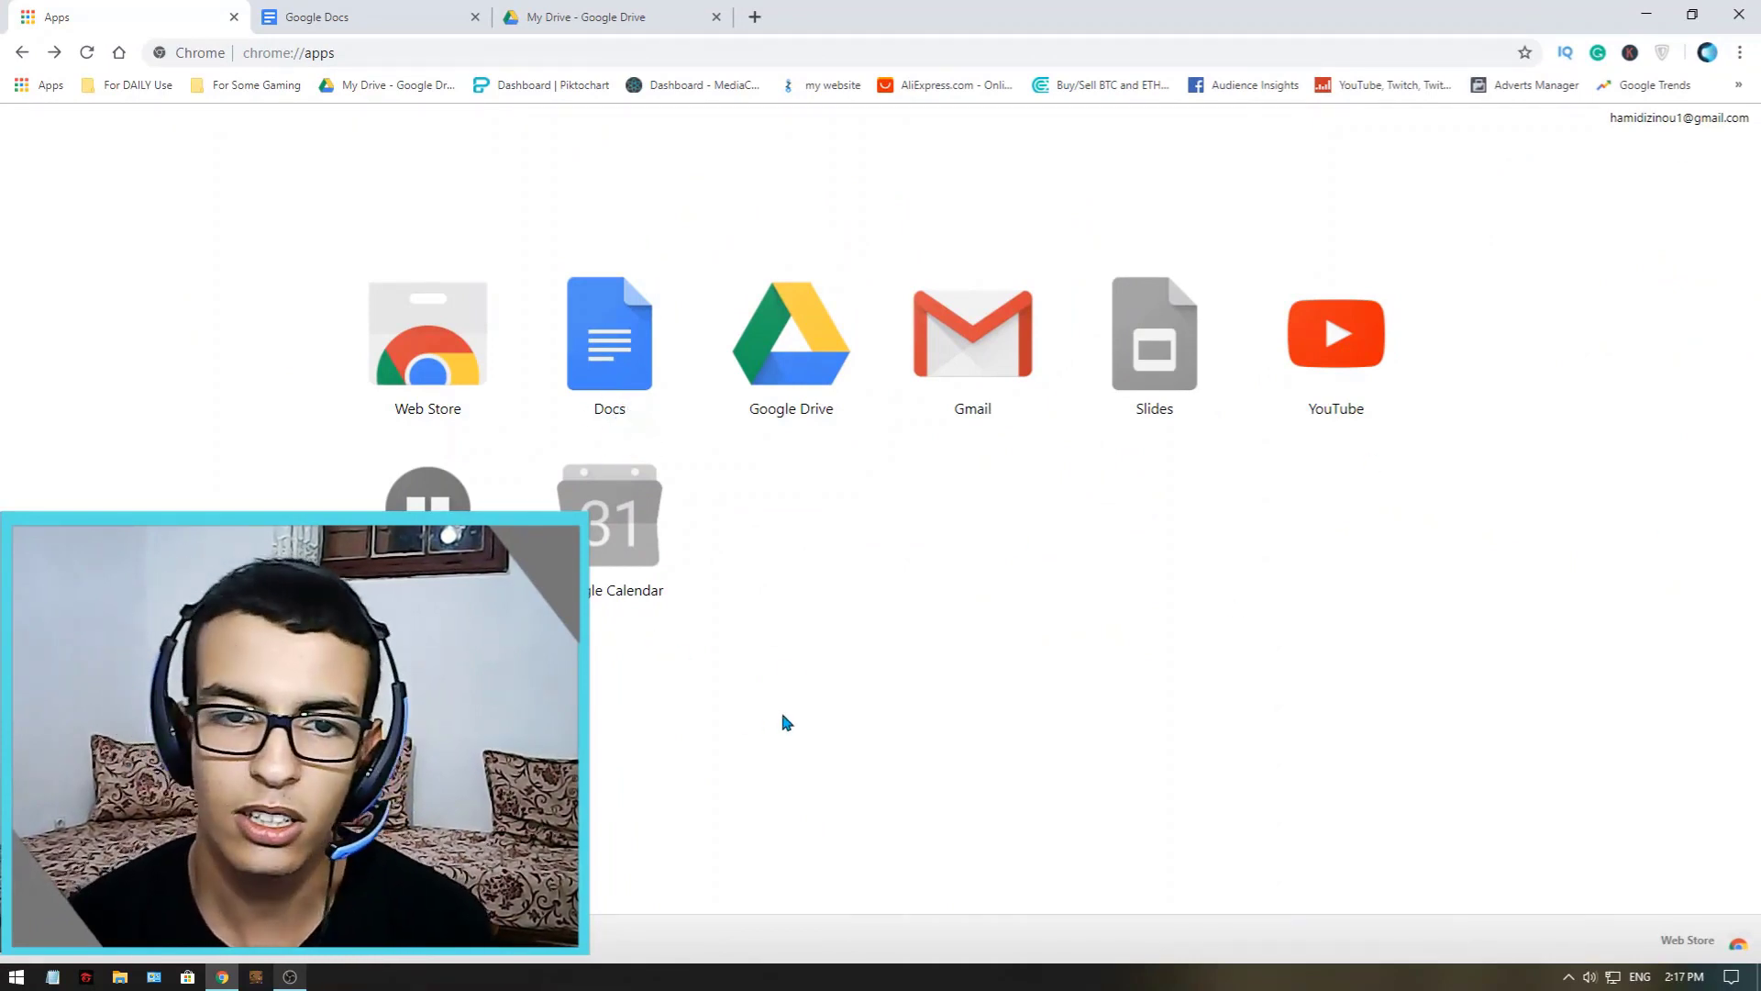
left_click(608, 418)
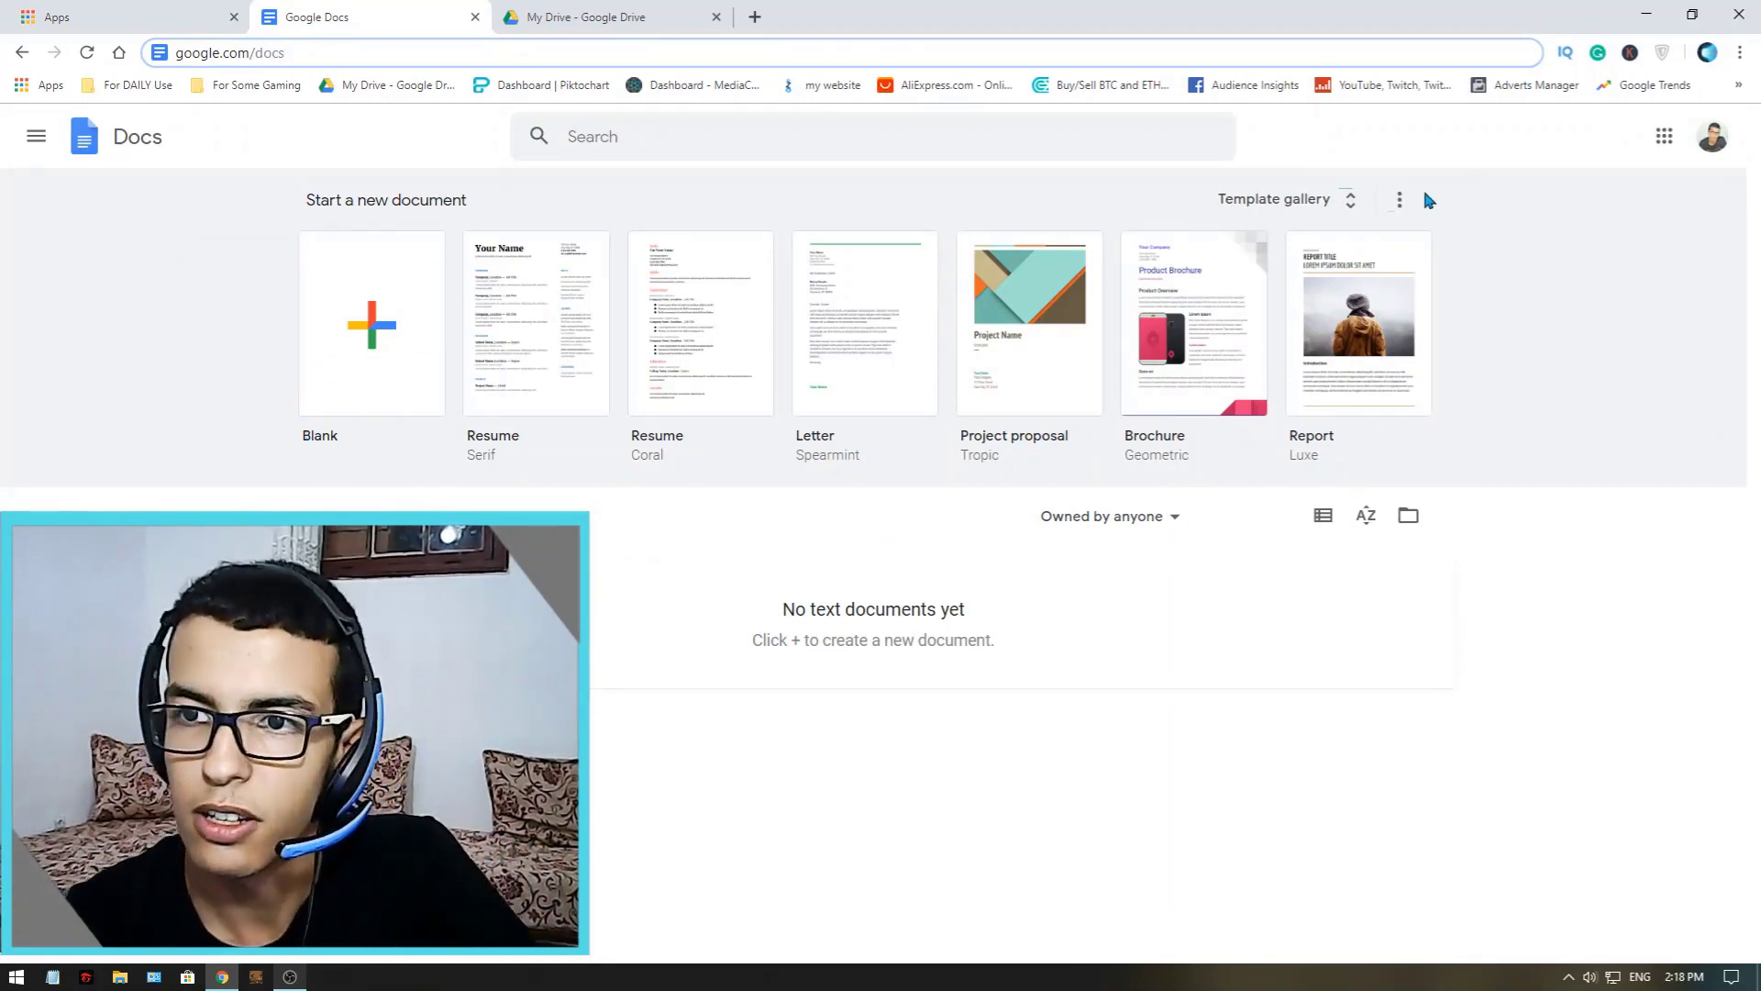
- Create a document from the Modern Writer meeting notes template in the Work section of the template gallery
left_click(312, 195)
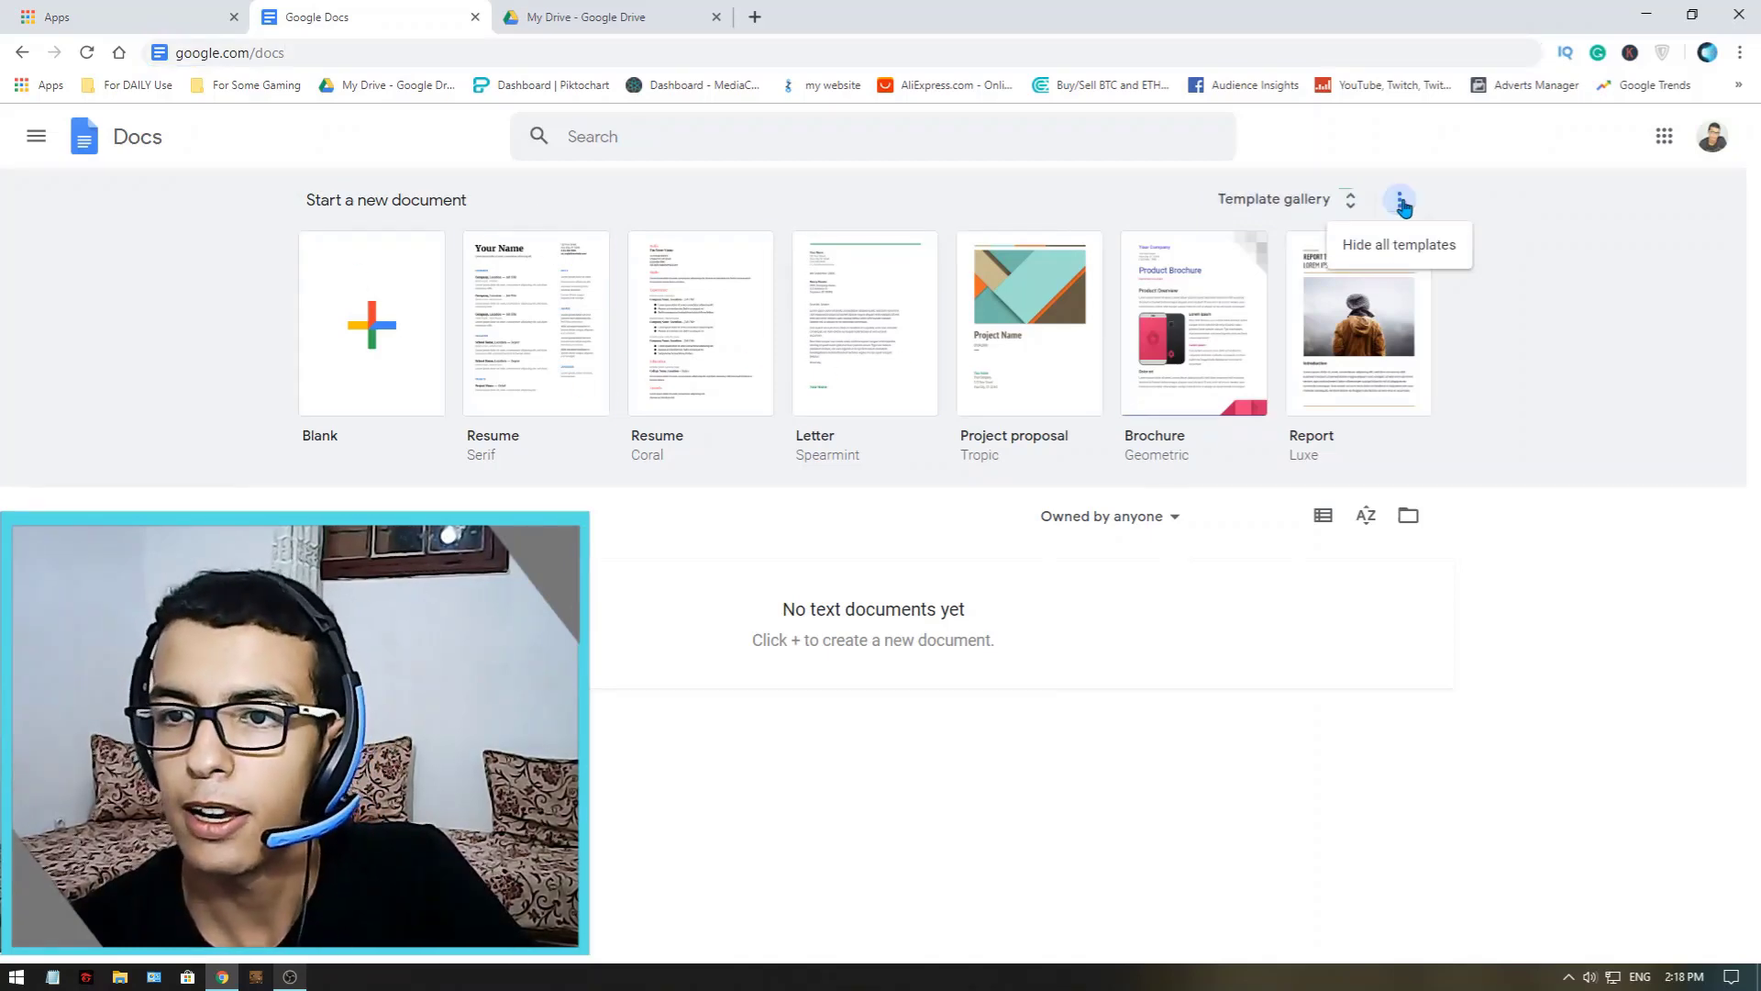
left_click(1339, 202)
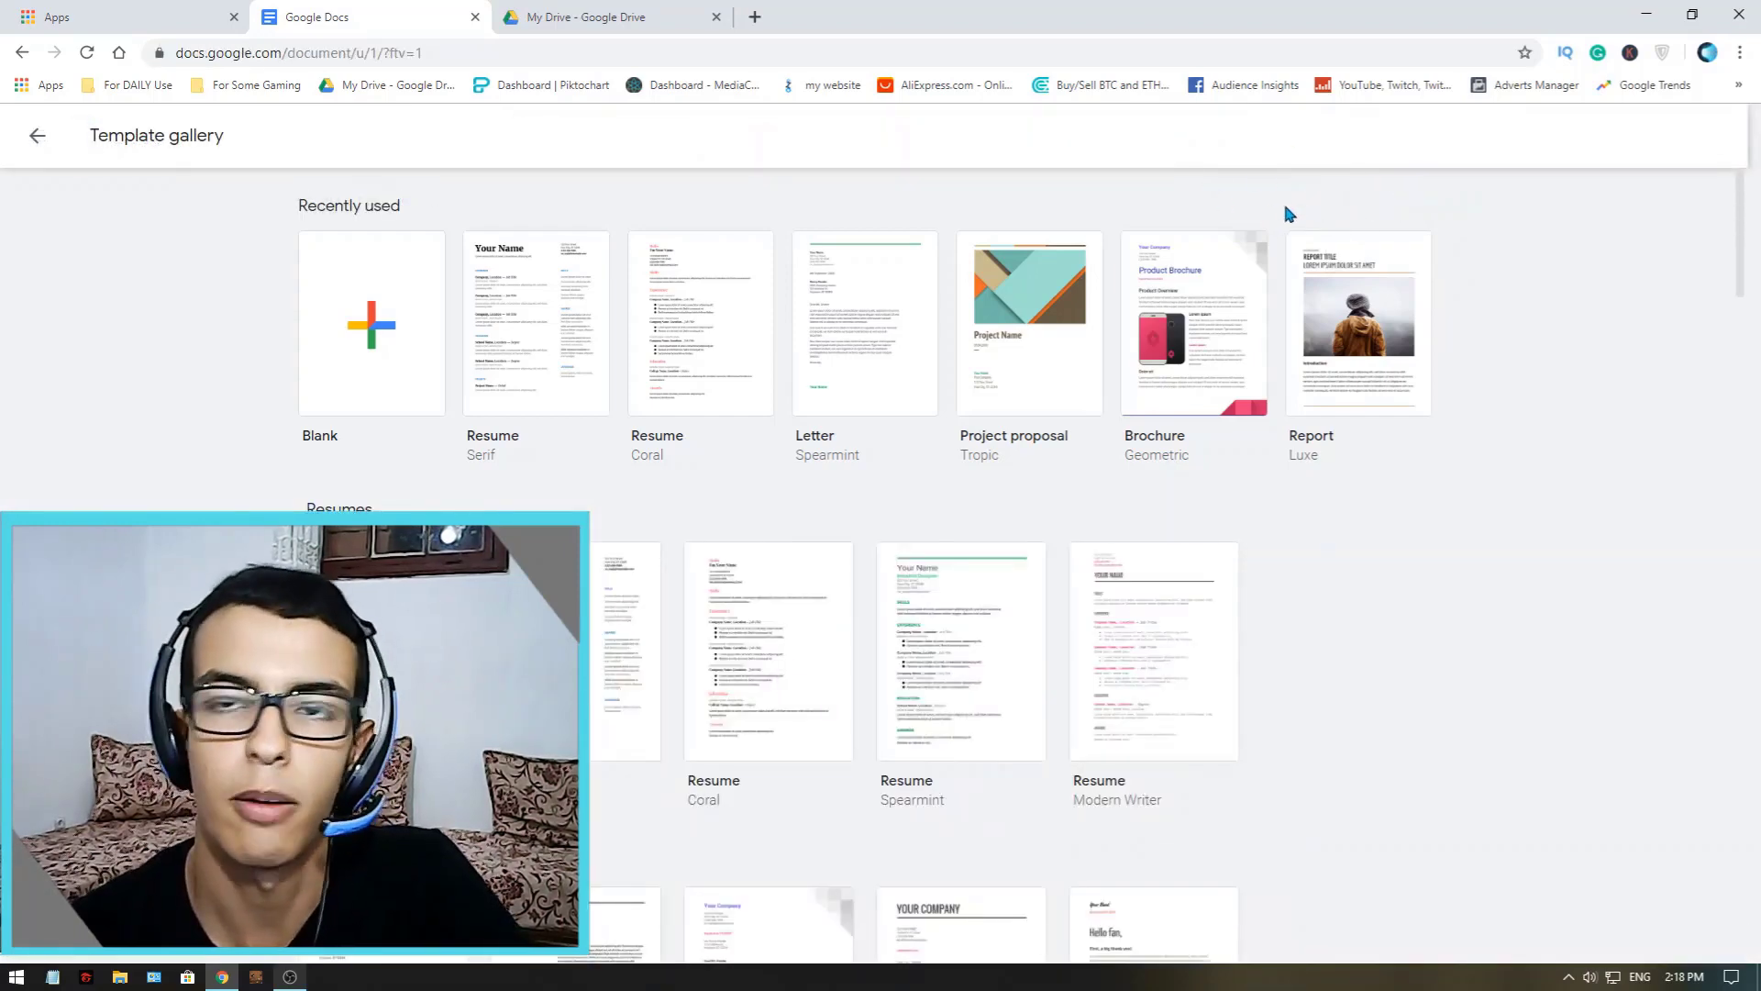
scroll(1729, 275, "down", 4)
scroll(1729, 275, "up", 4)
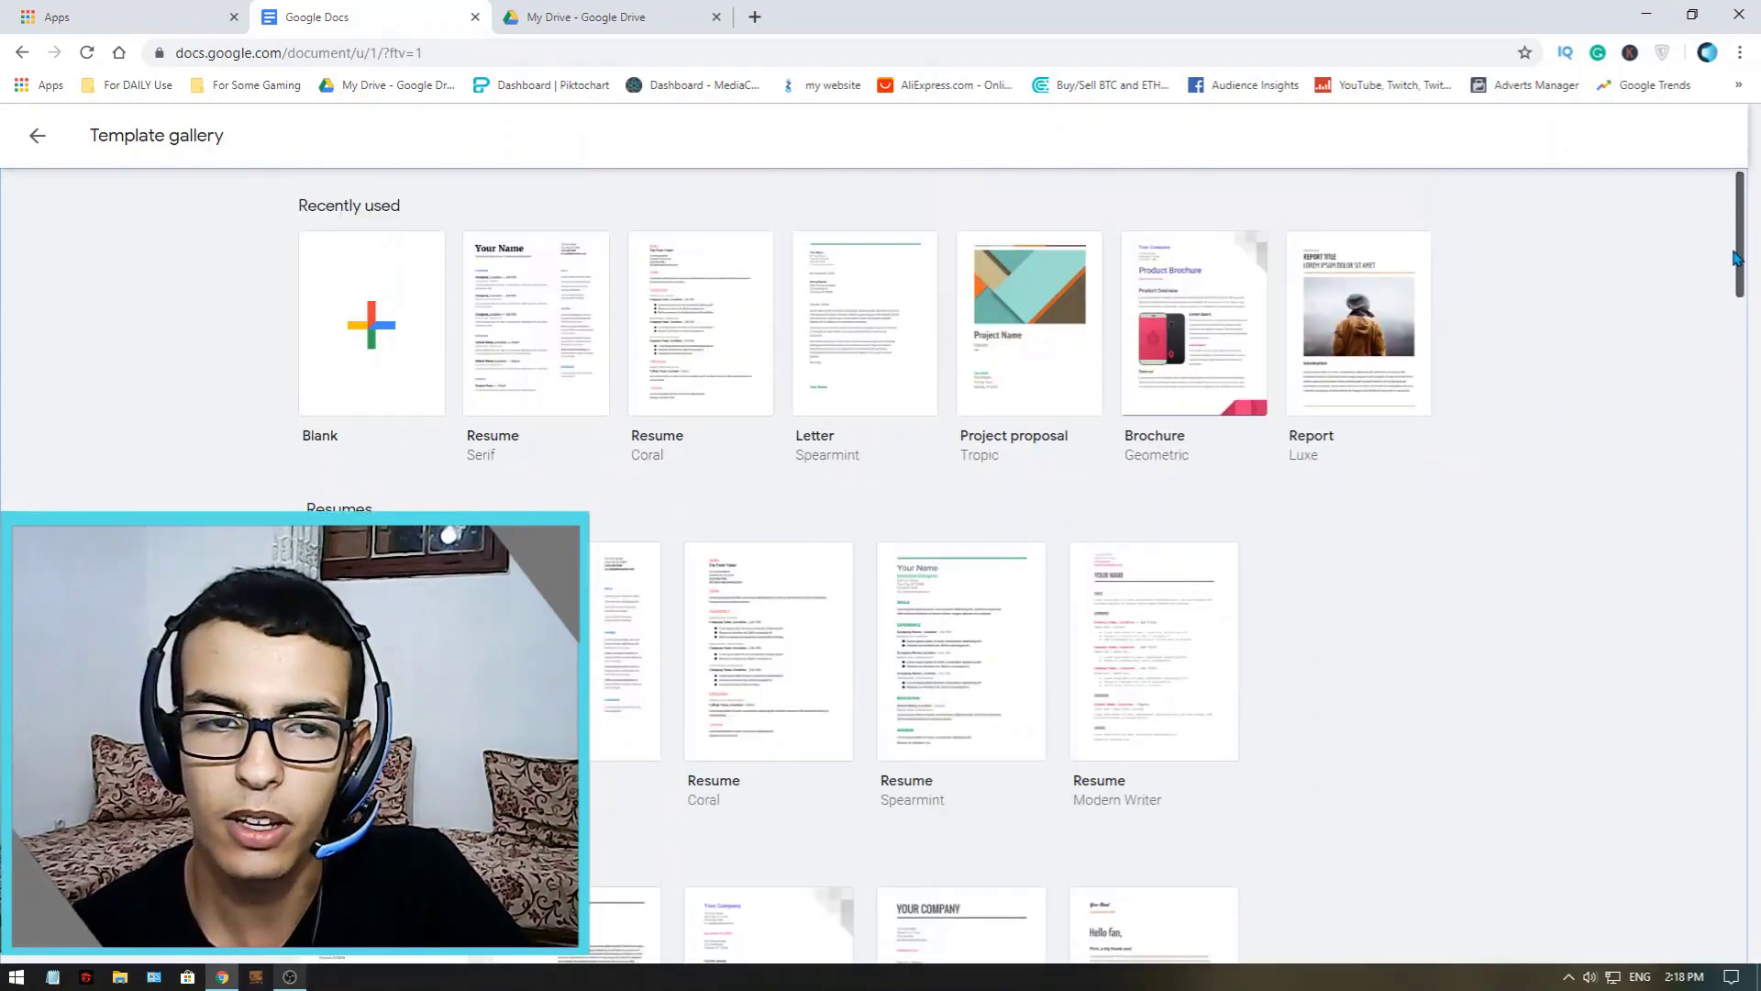
scroll(1729, 282, "down", 1)
left_click_drag(1729, 283, 1694, 480)
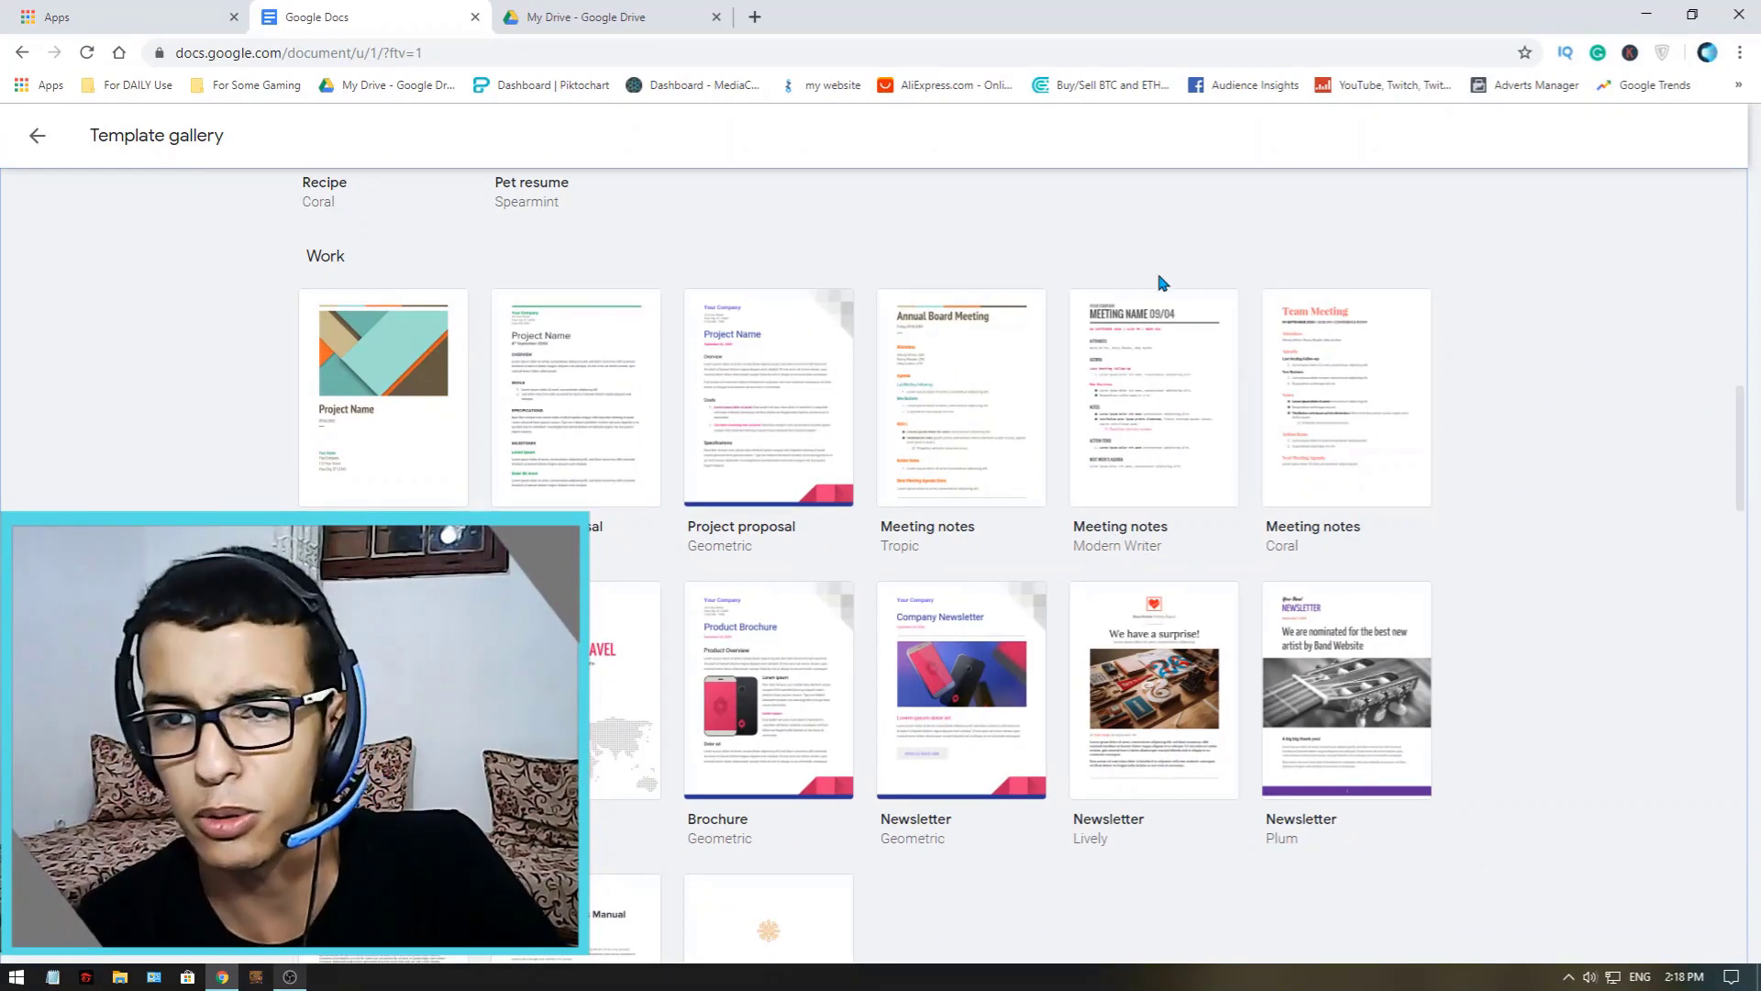
left_click_drag(1736, 491, 1703, 228)
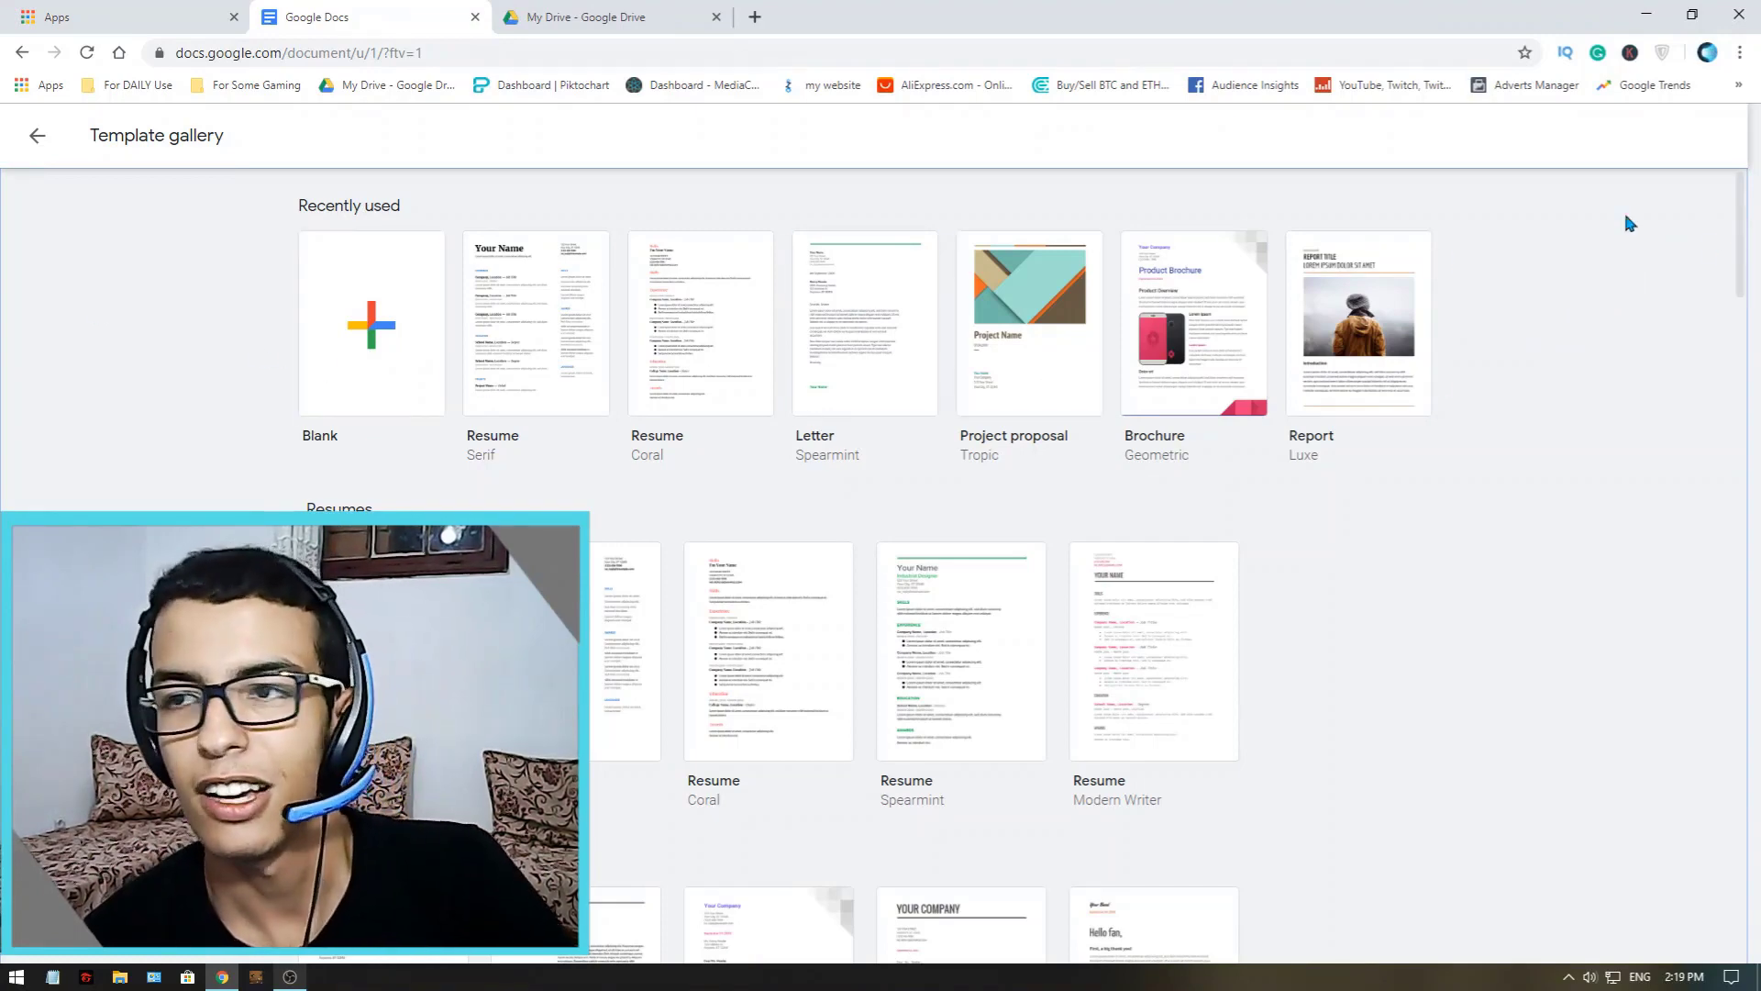
left_click_drag(1745, 249, 1690, 466)
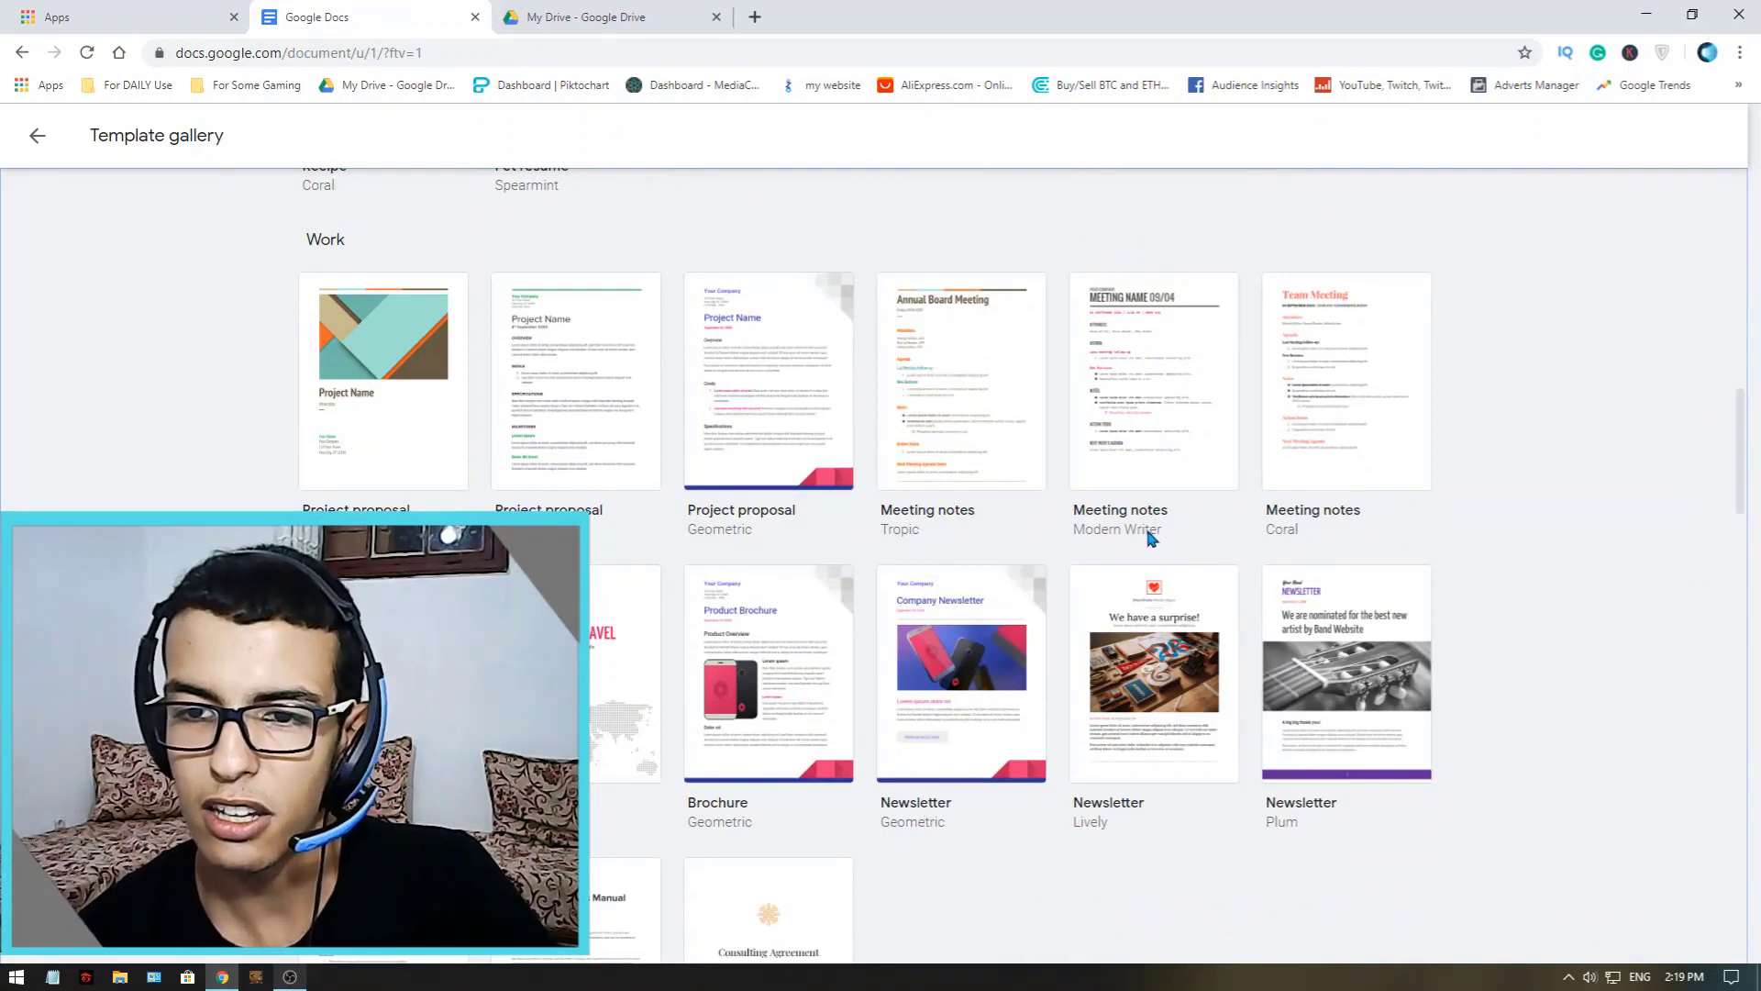
left_click(1138, 456)
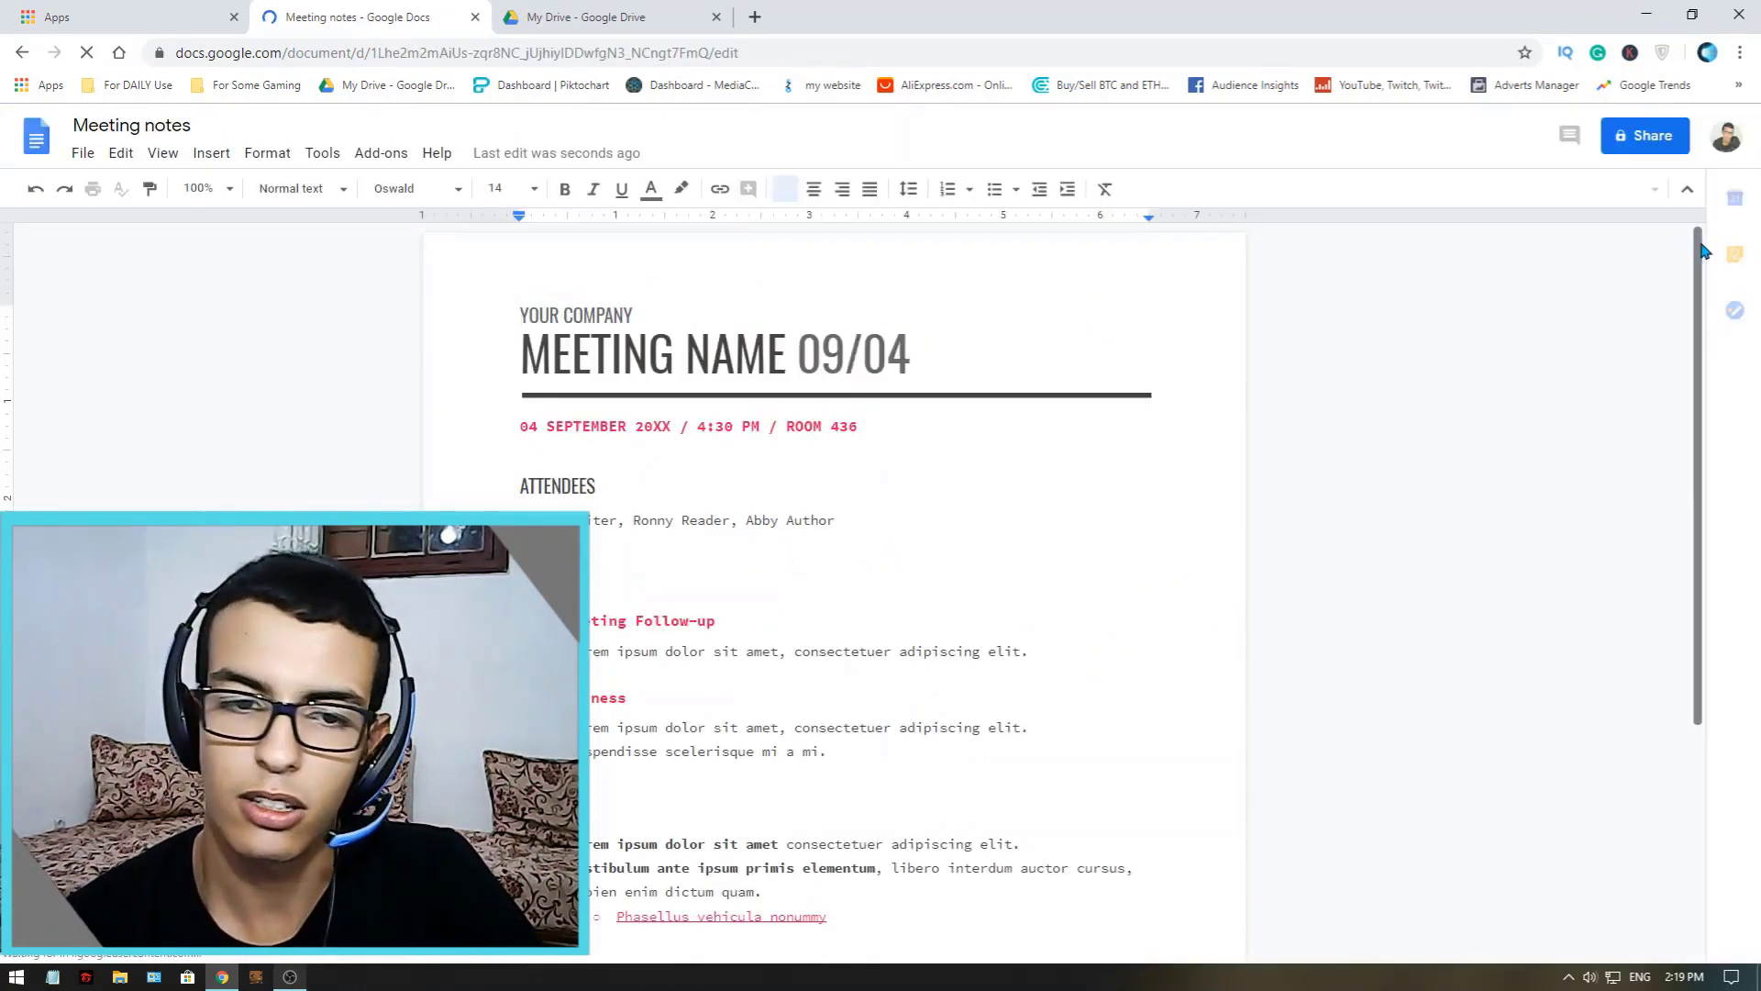
- Check My Drive in the other tab, then return to the new meeting notes document and look through its contents
scroll(1504, 459, "down", 1)
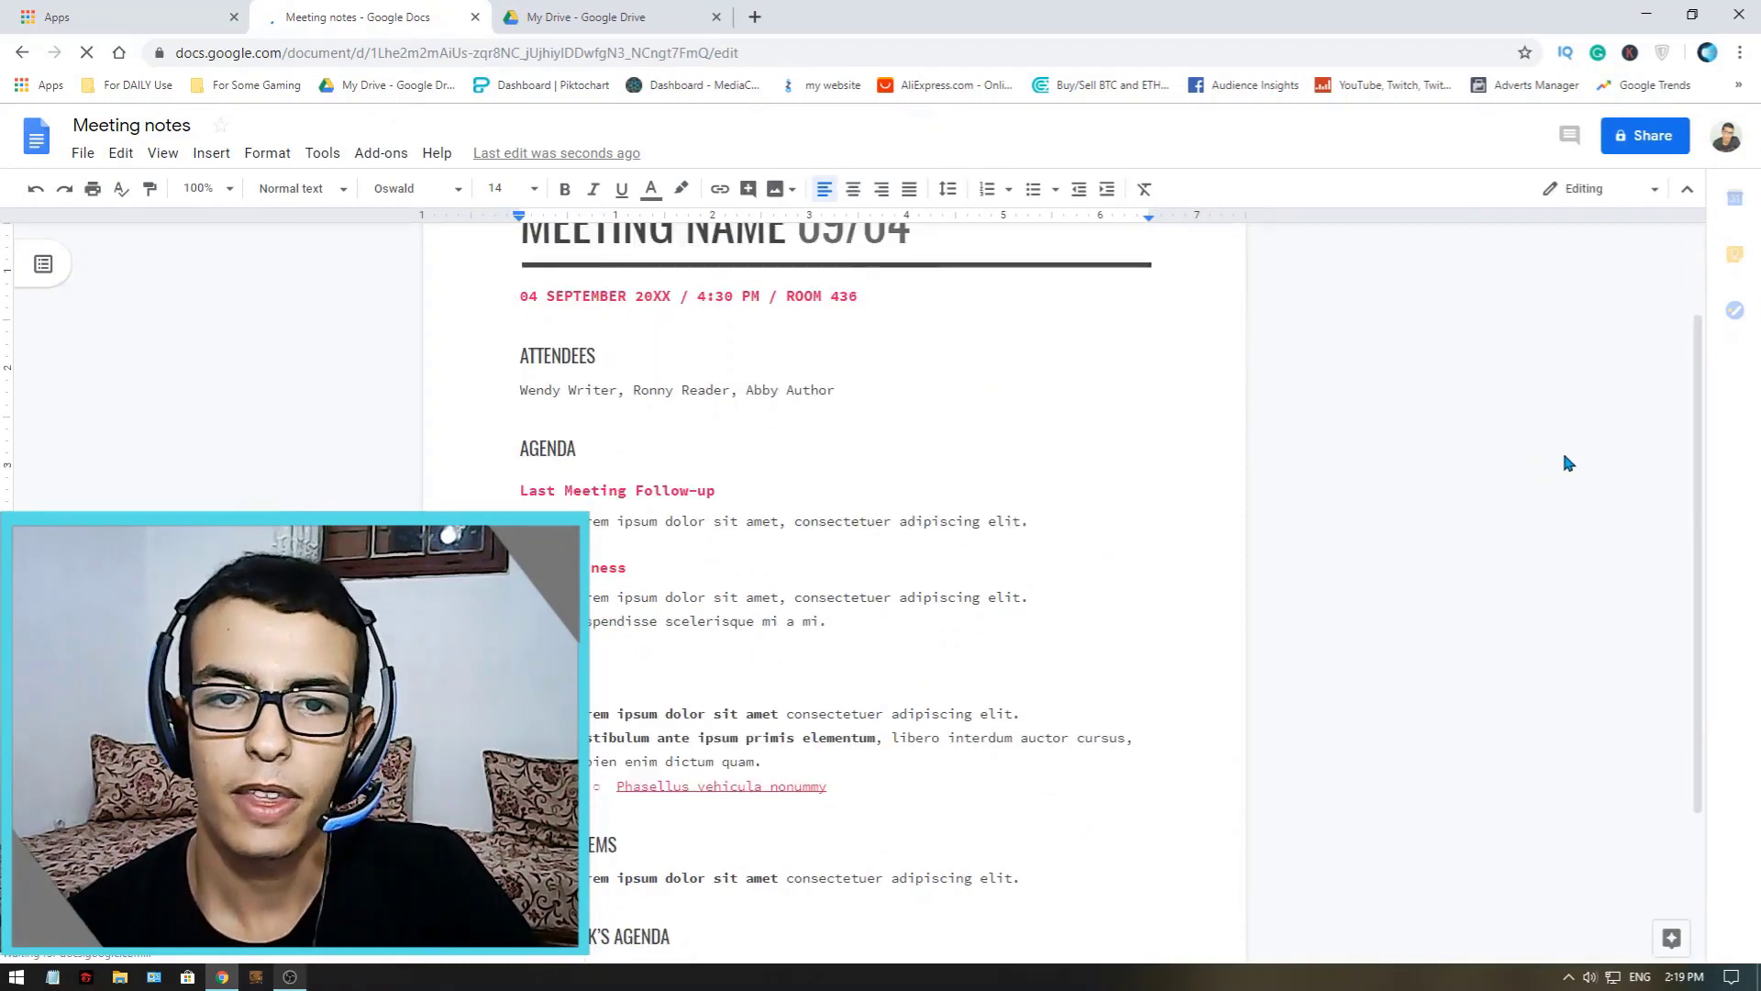
left_click(572, 13)
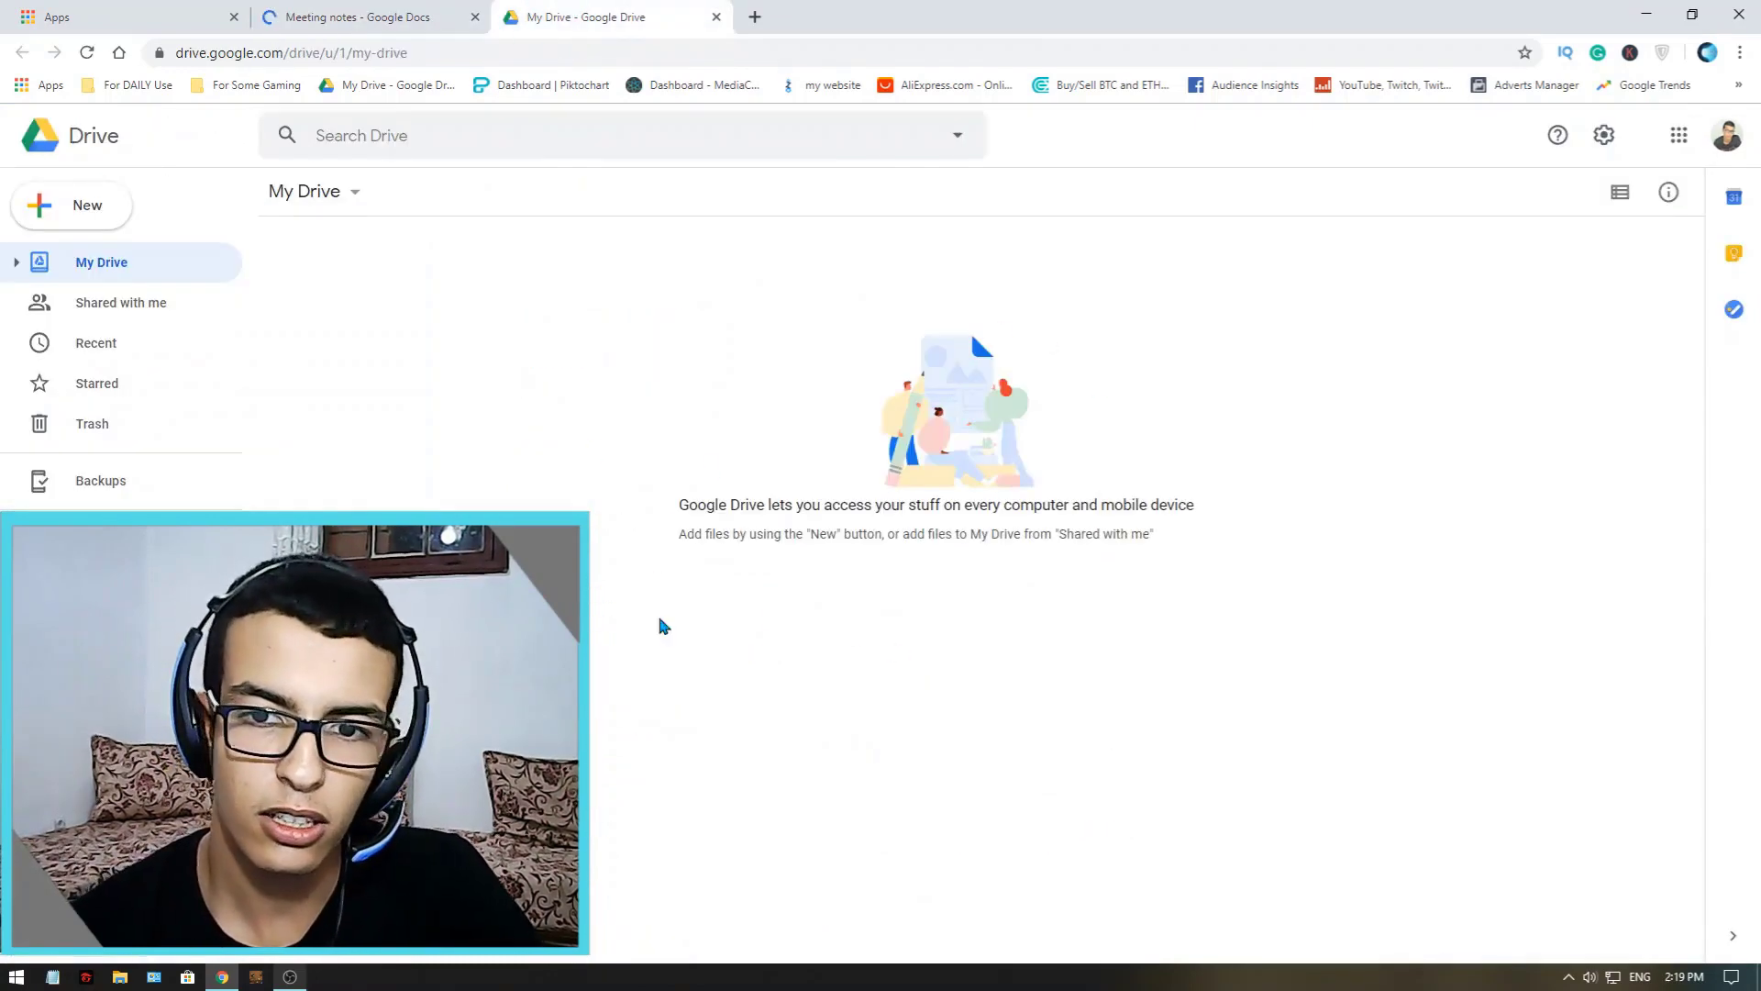
left_click(454, 16)
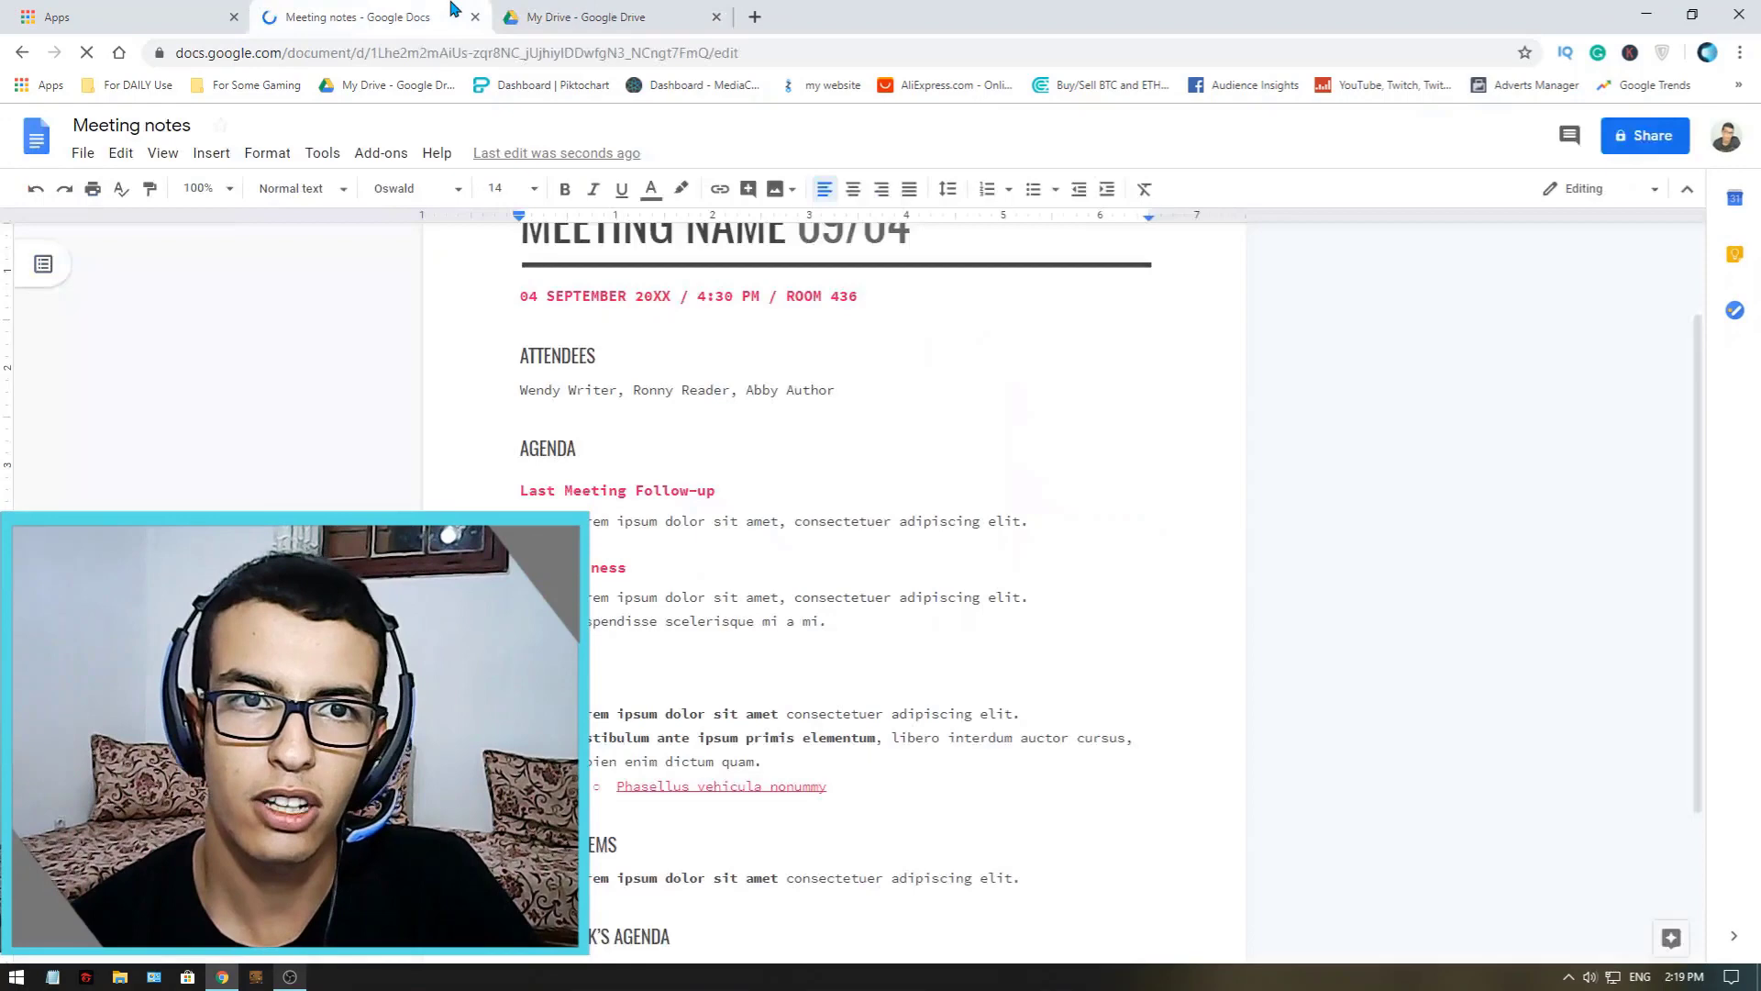
left_click(583, 16)
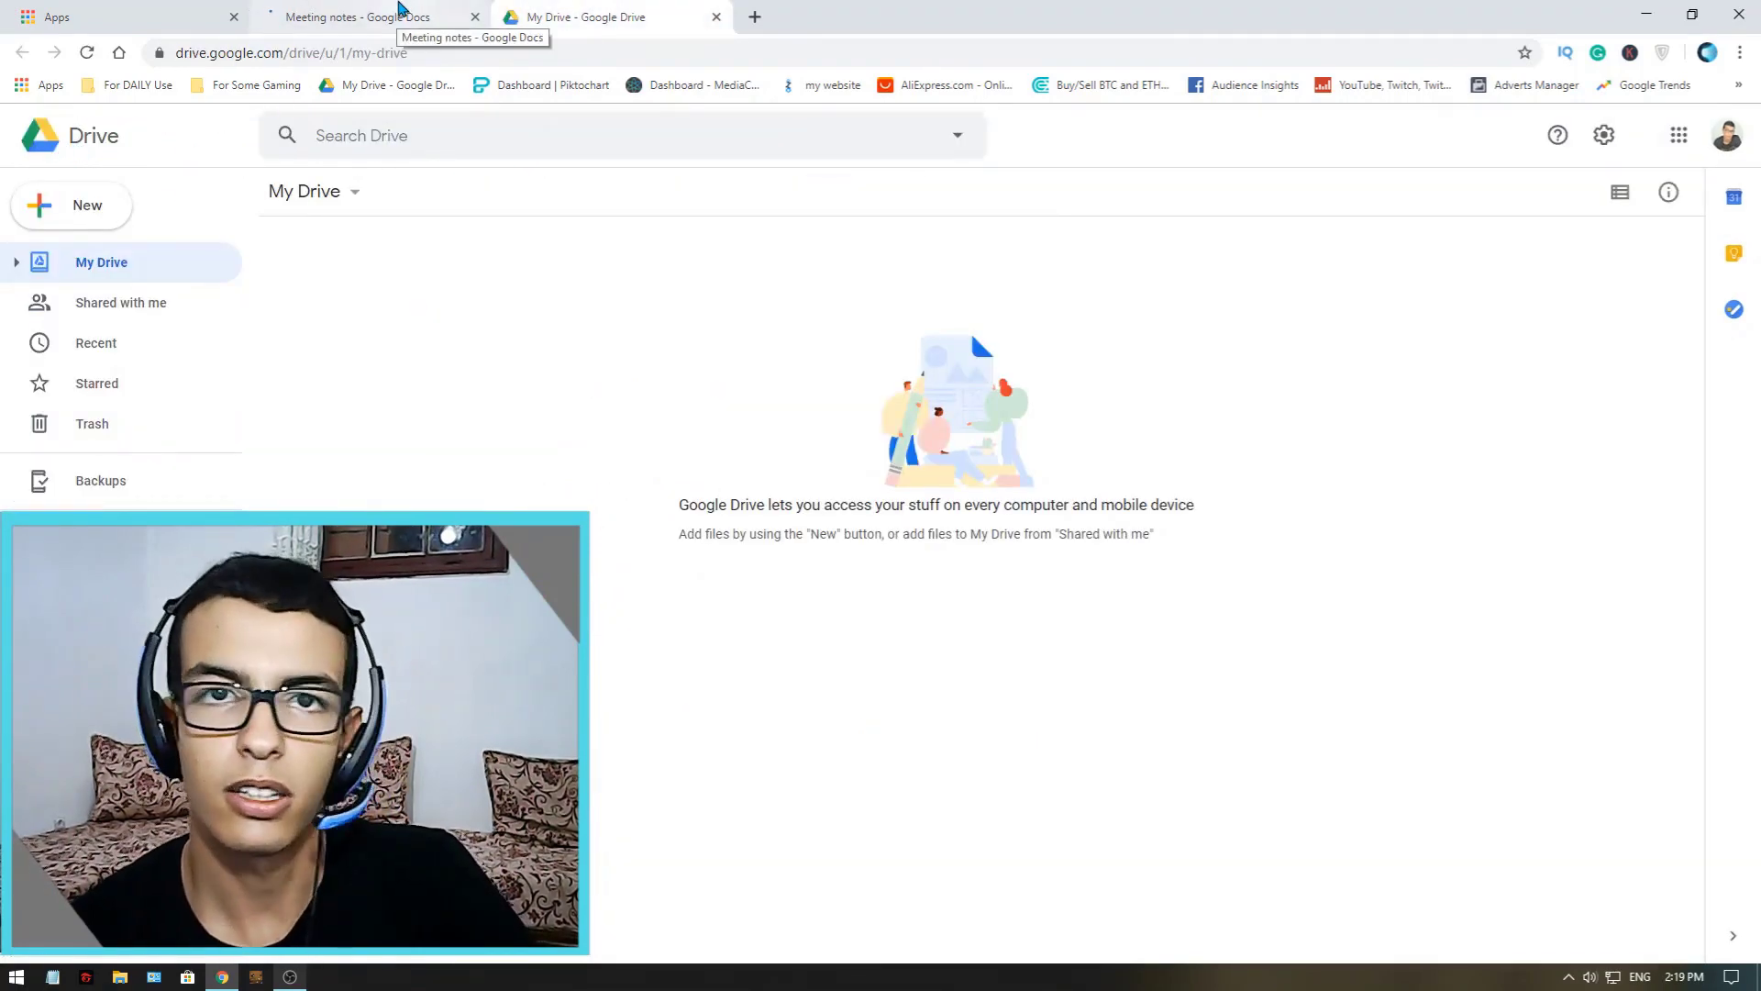
left_click(367, 18)
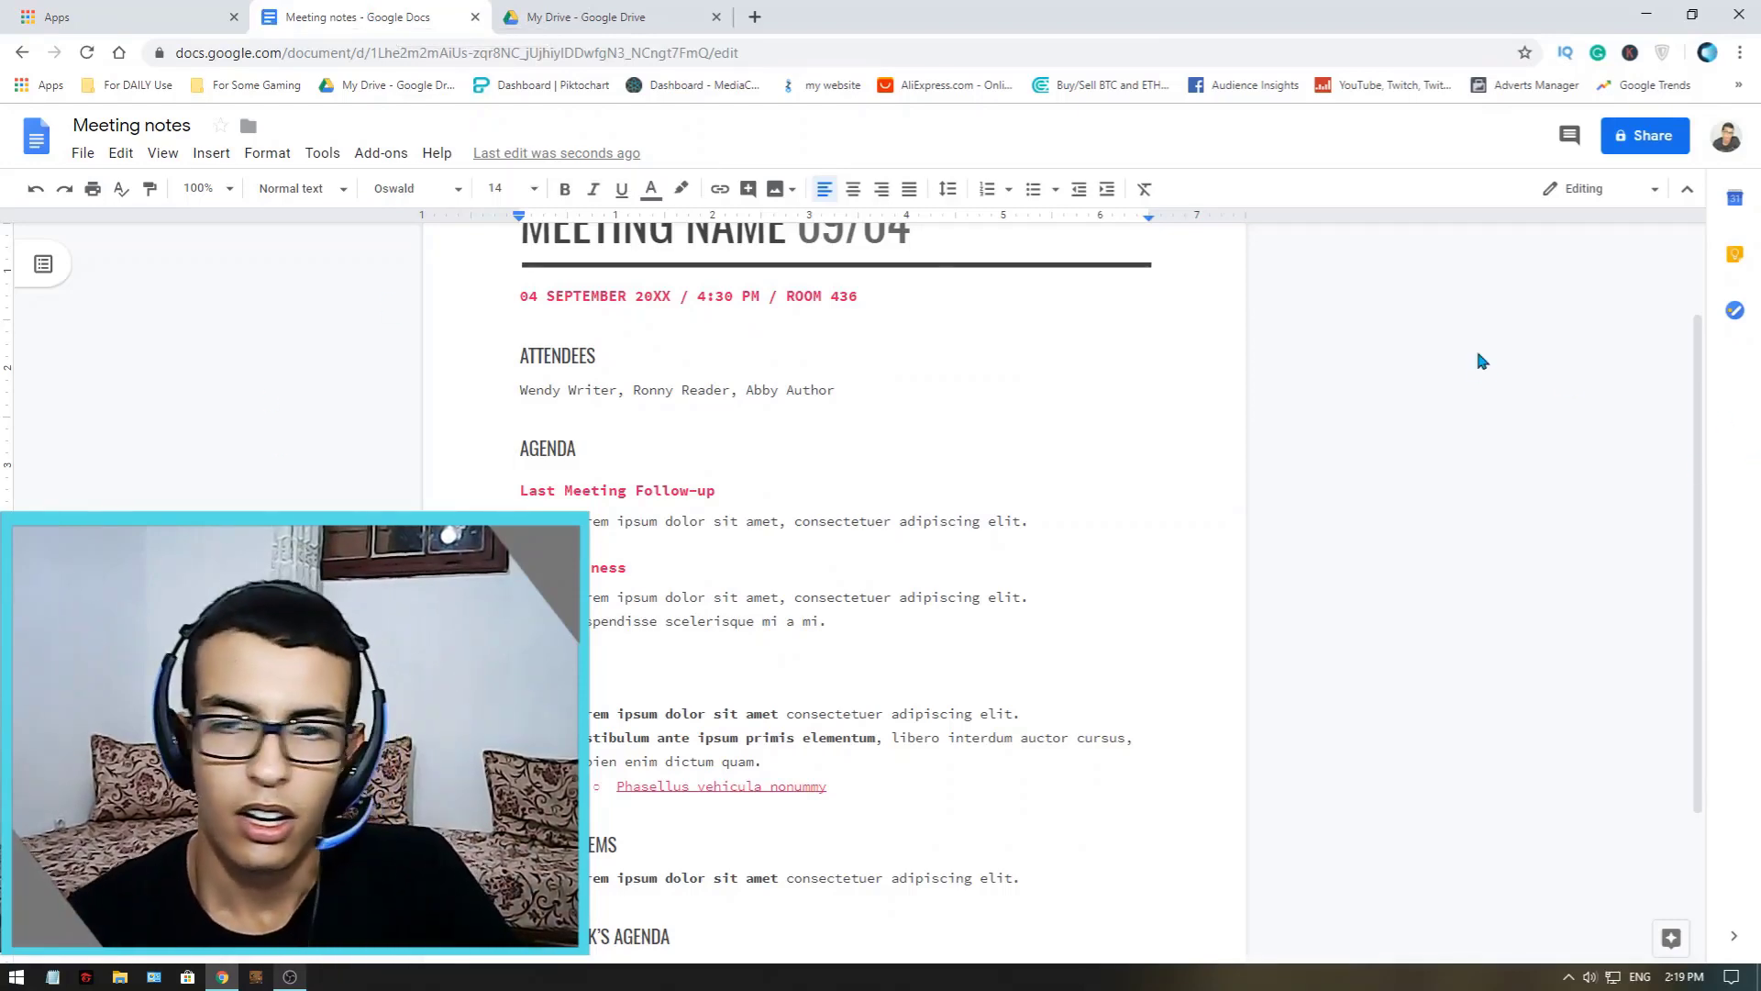
scroll(1667, 299, "up", 2)
scroll(1648, 344, "down", 1)
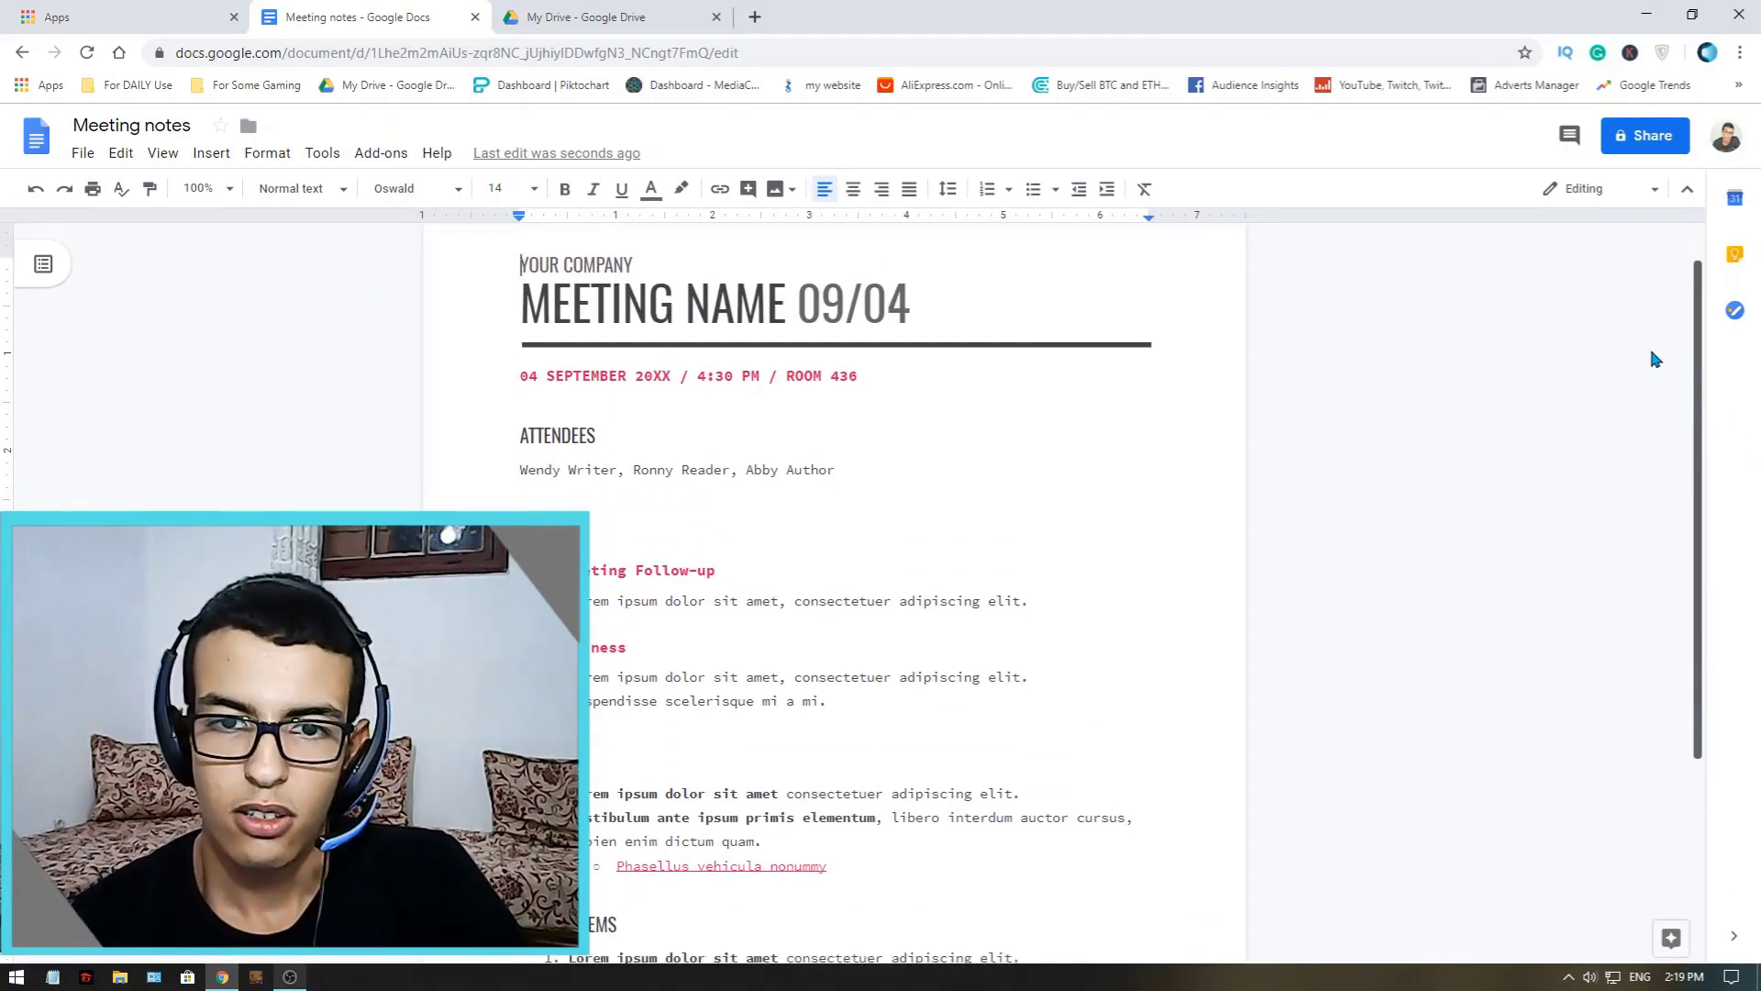
scroll(1642, 384, "down", 2)
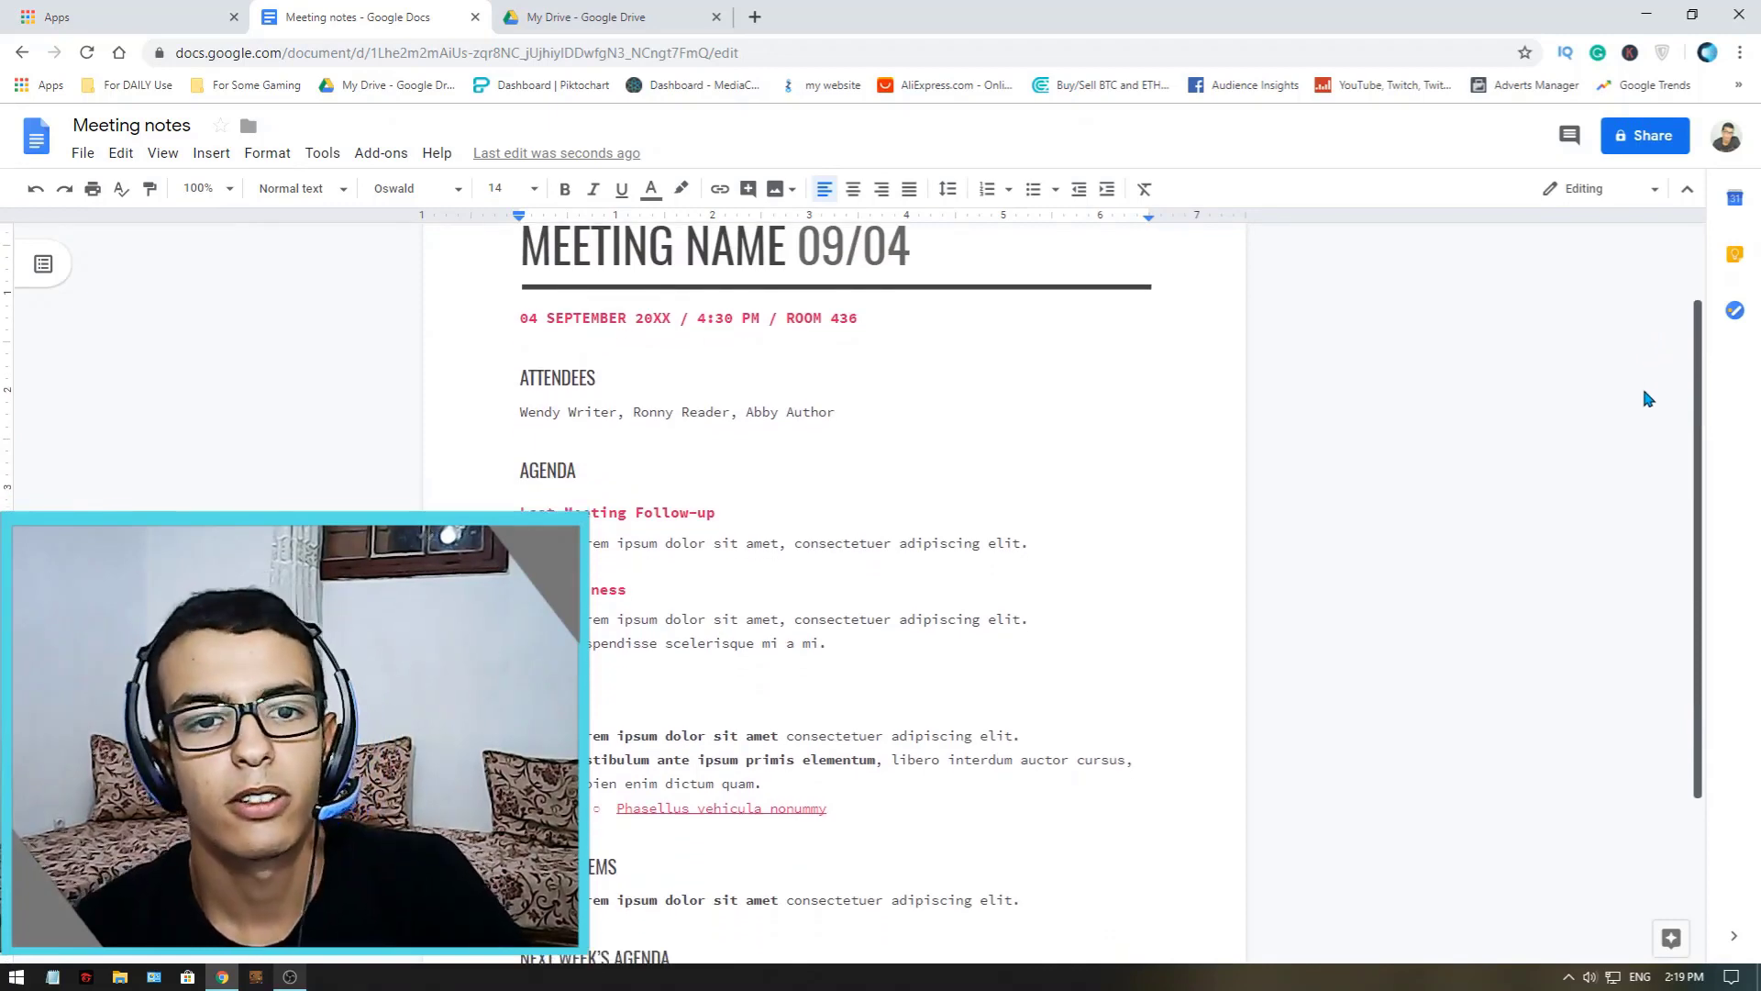
scroll(1633, 385, "up", 2)
scroll(1647, 335, "up", 1)
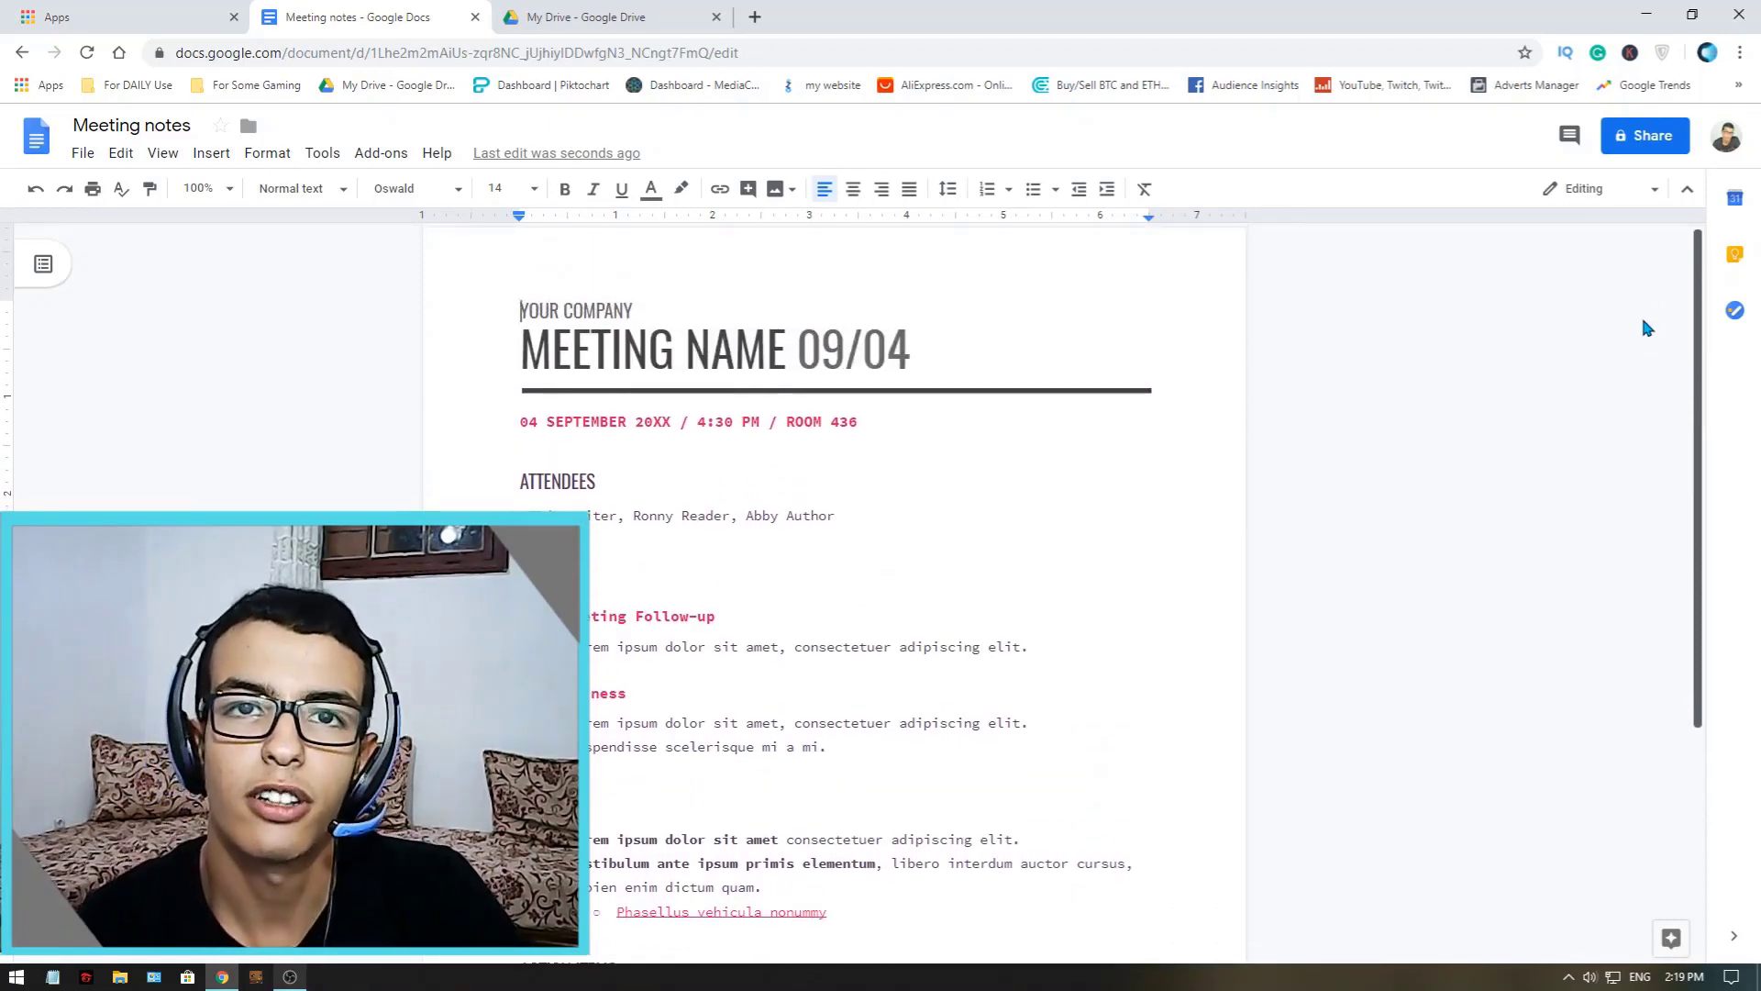
scroll(1638, 316, "up", 1)
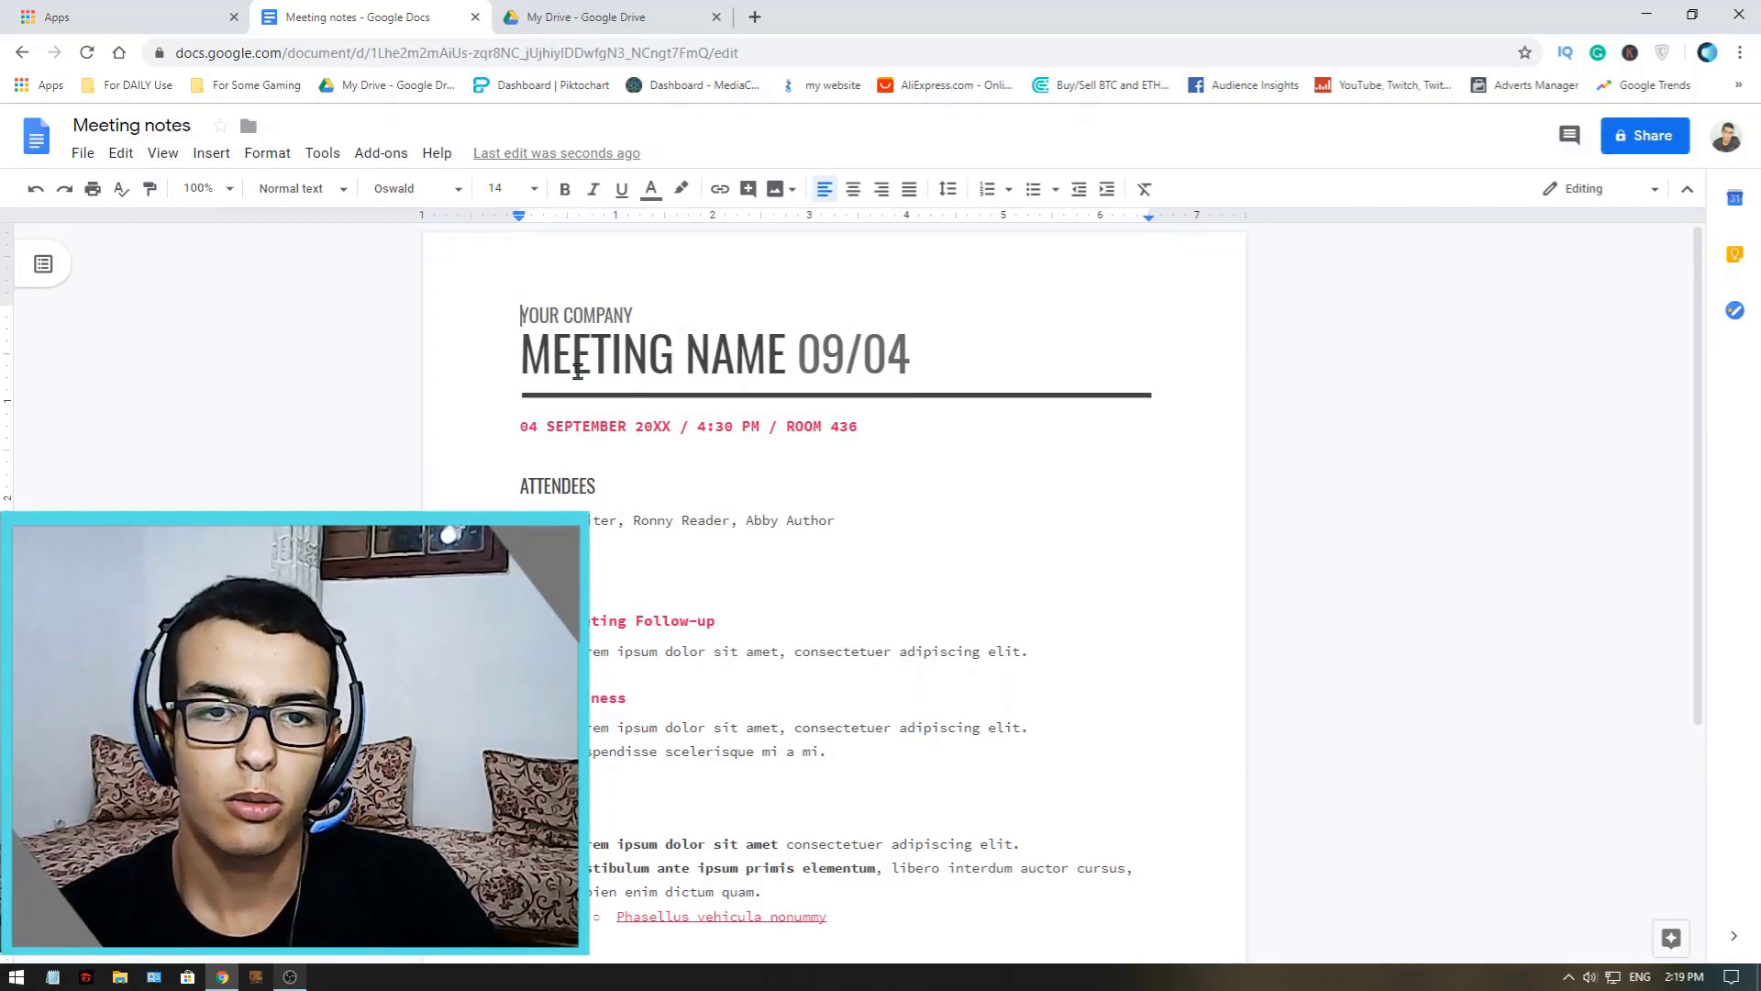
left_click_drag(518, 314, 727, 492)
left_click(730, 490)
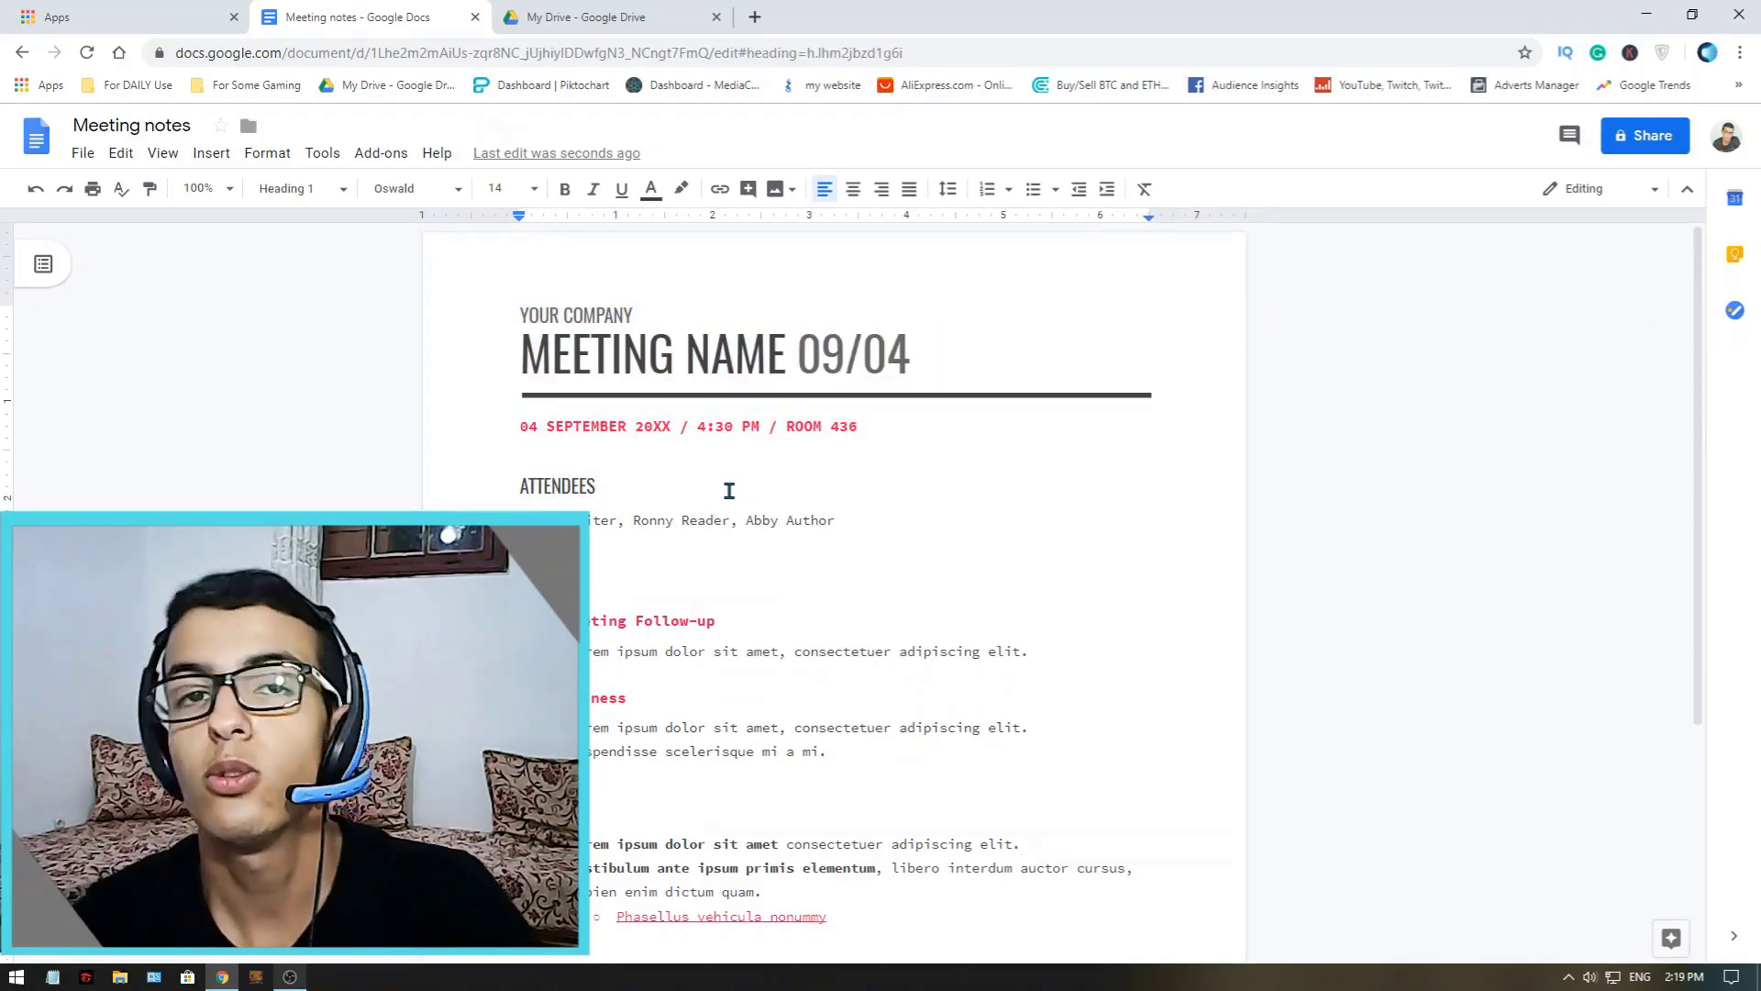
left_click_drag(614, 492, 563, 376)
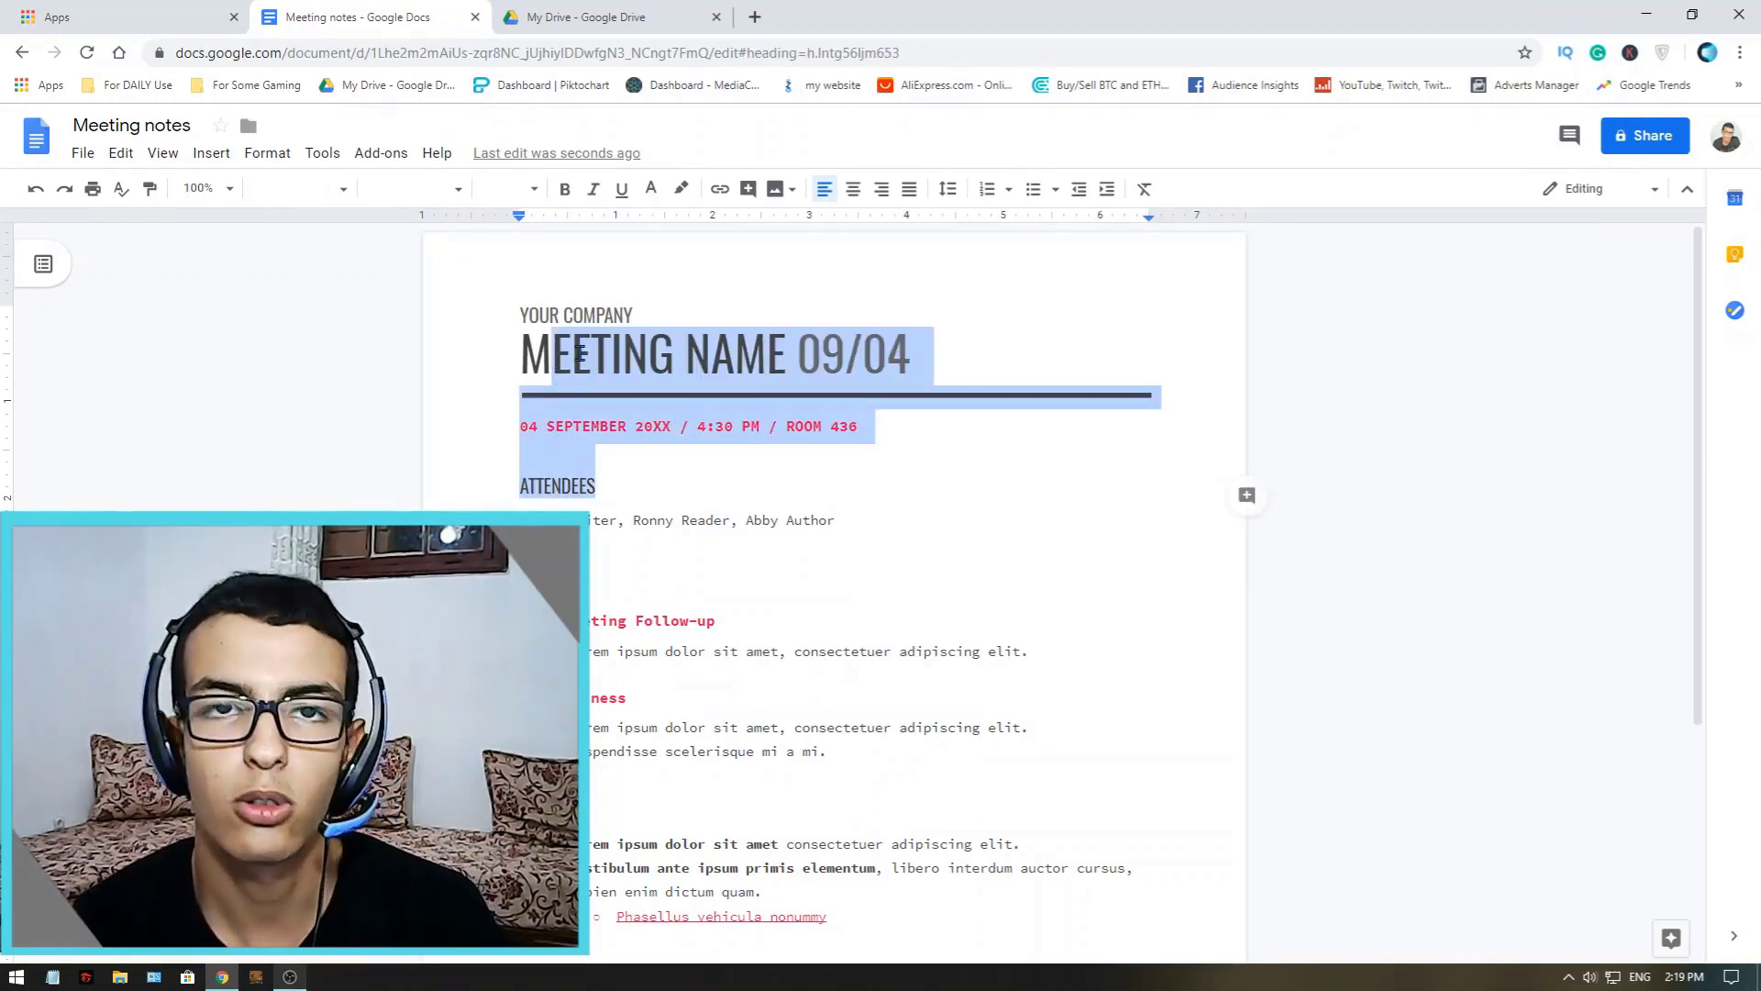
left_click(925, 344)
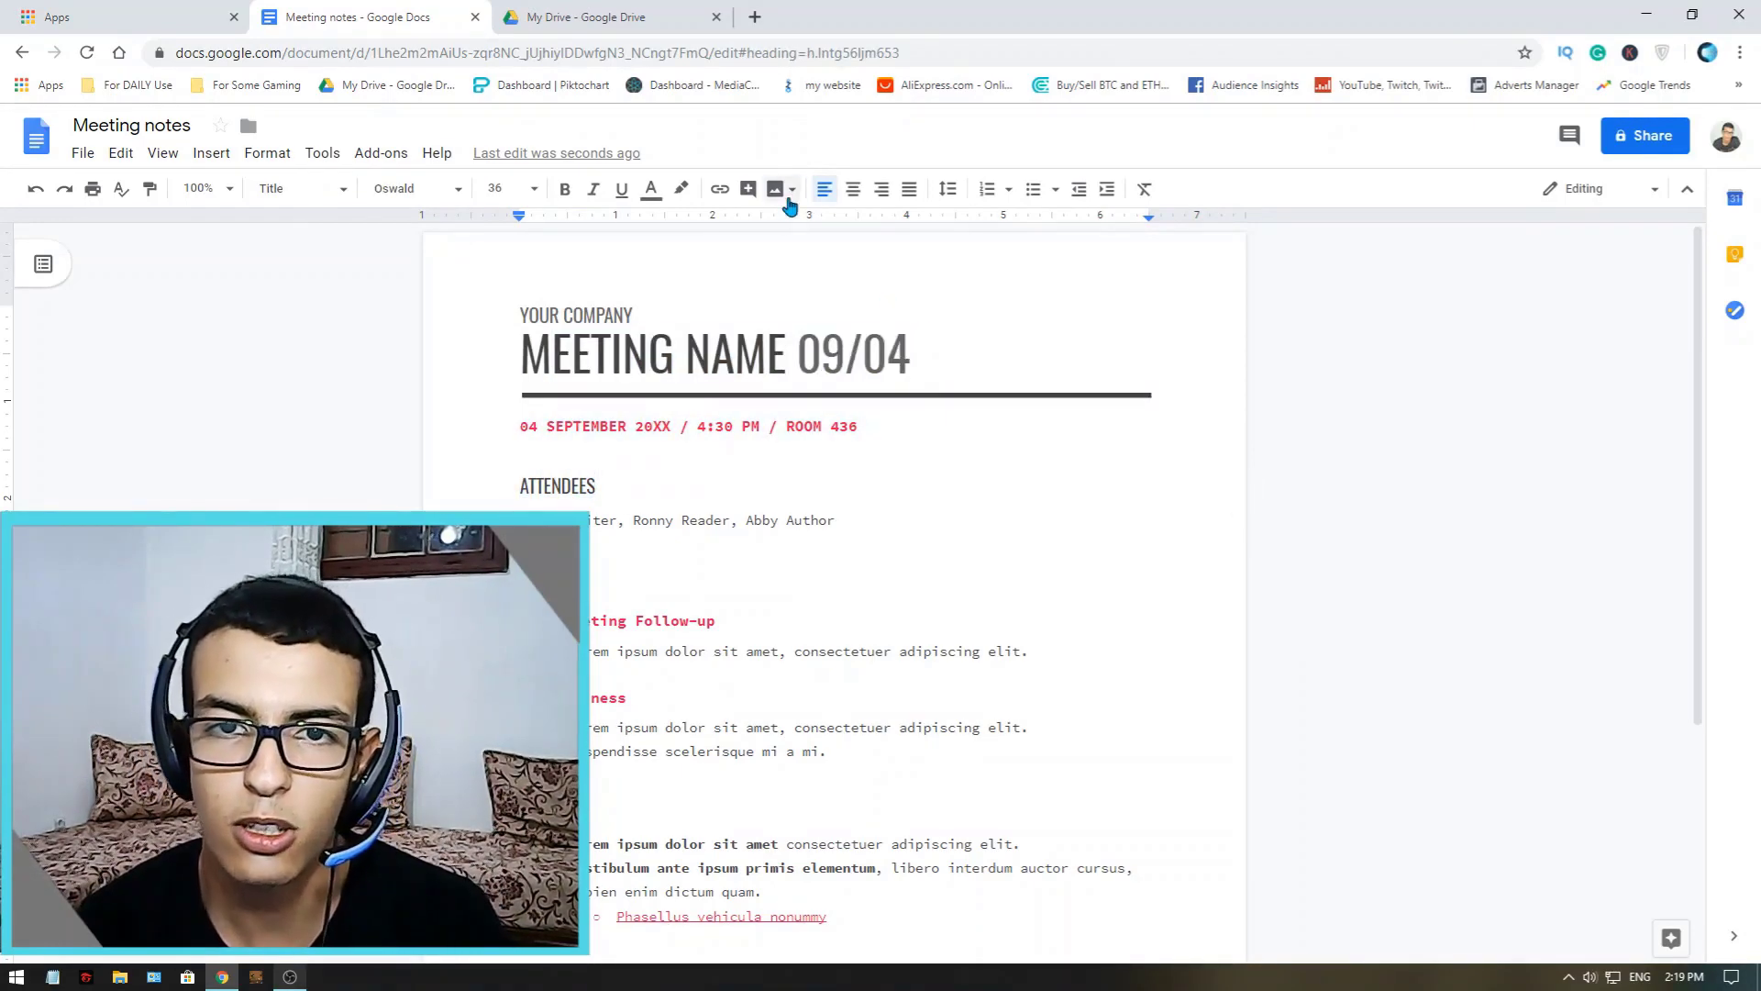
- Set the font size of the "MEETING NAME 09/04" title line to 8
key("shift+Home")
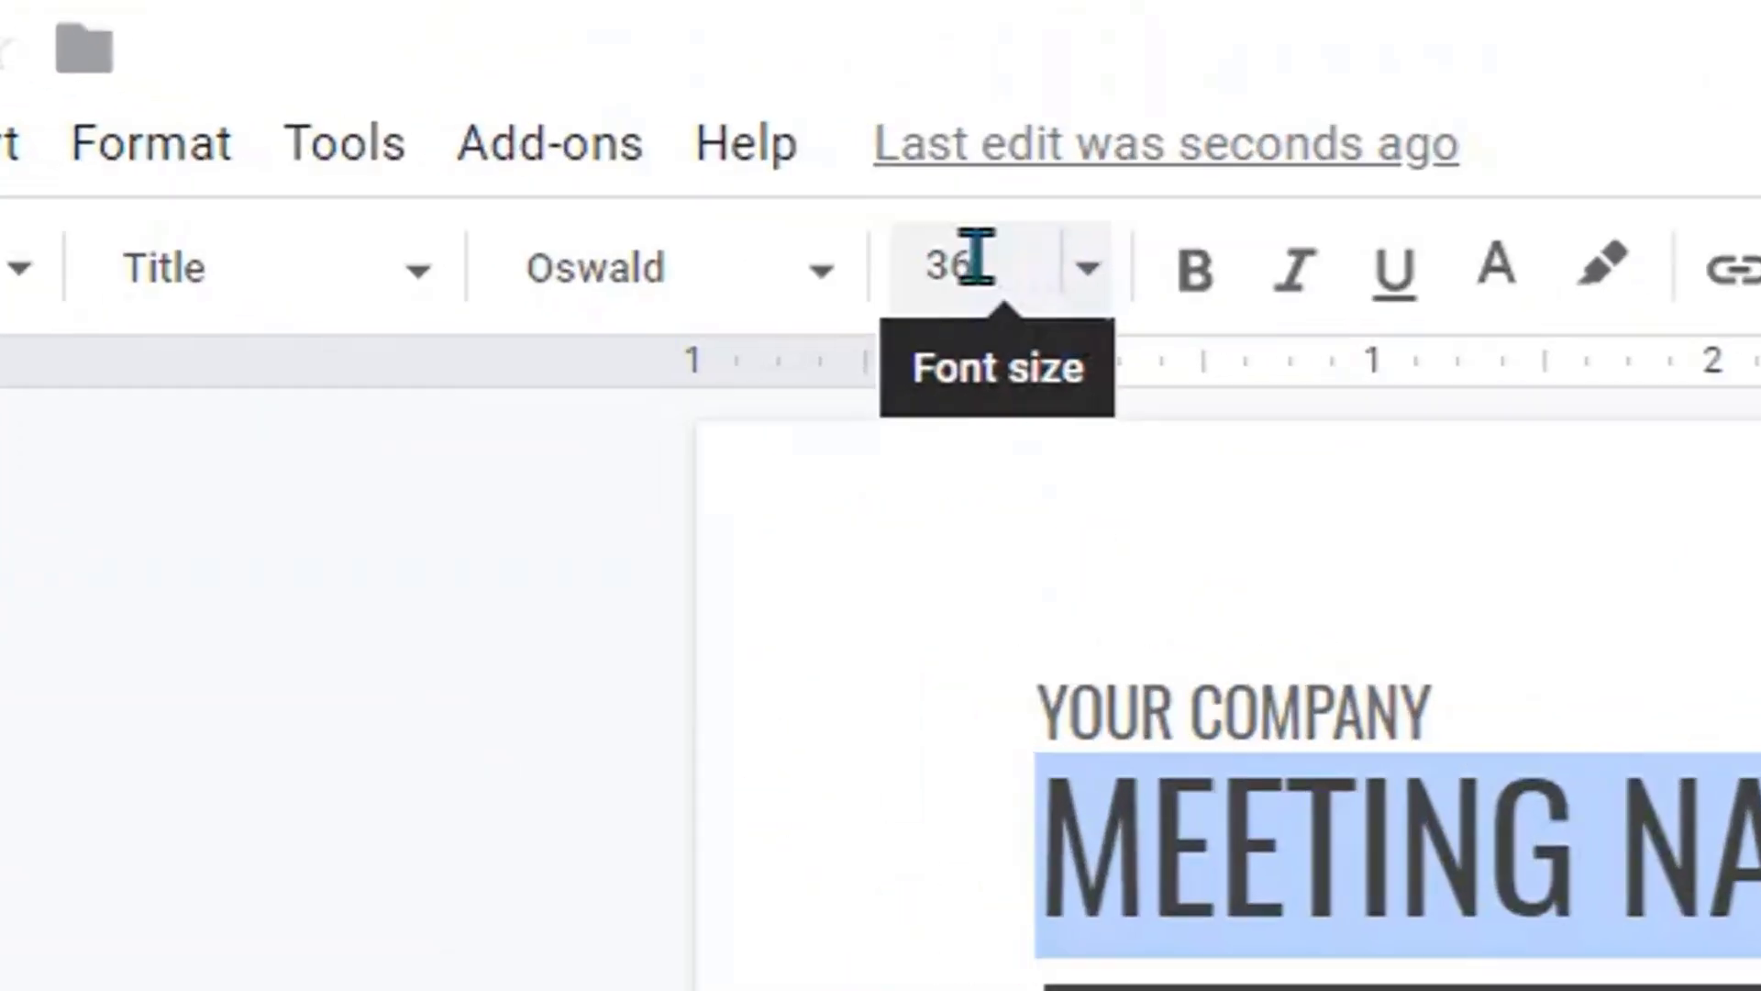
left_click(975, 259)
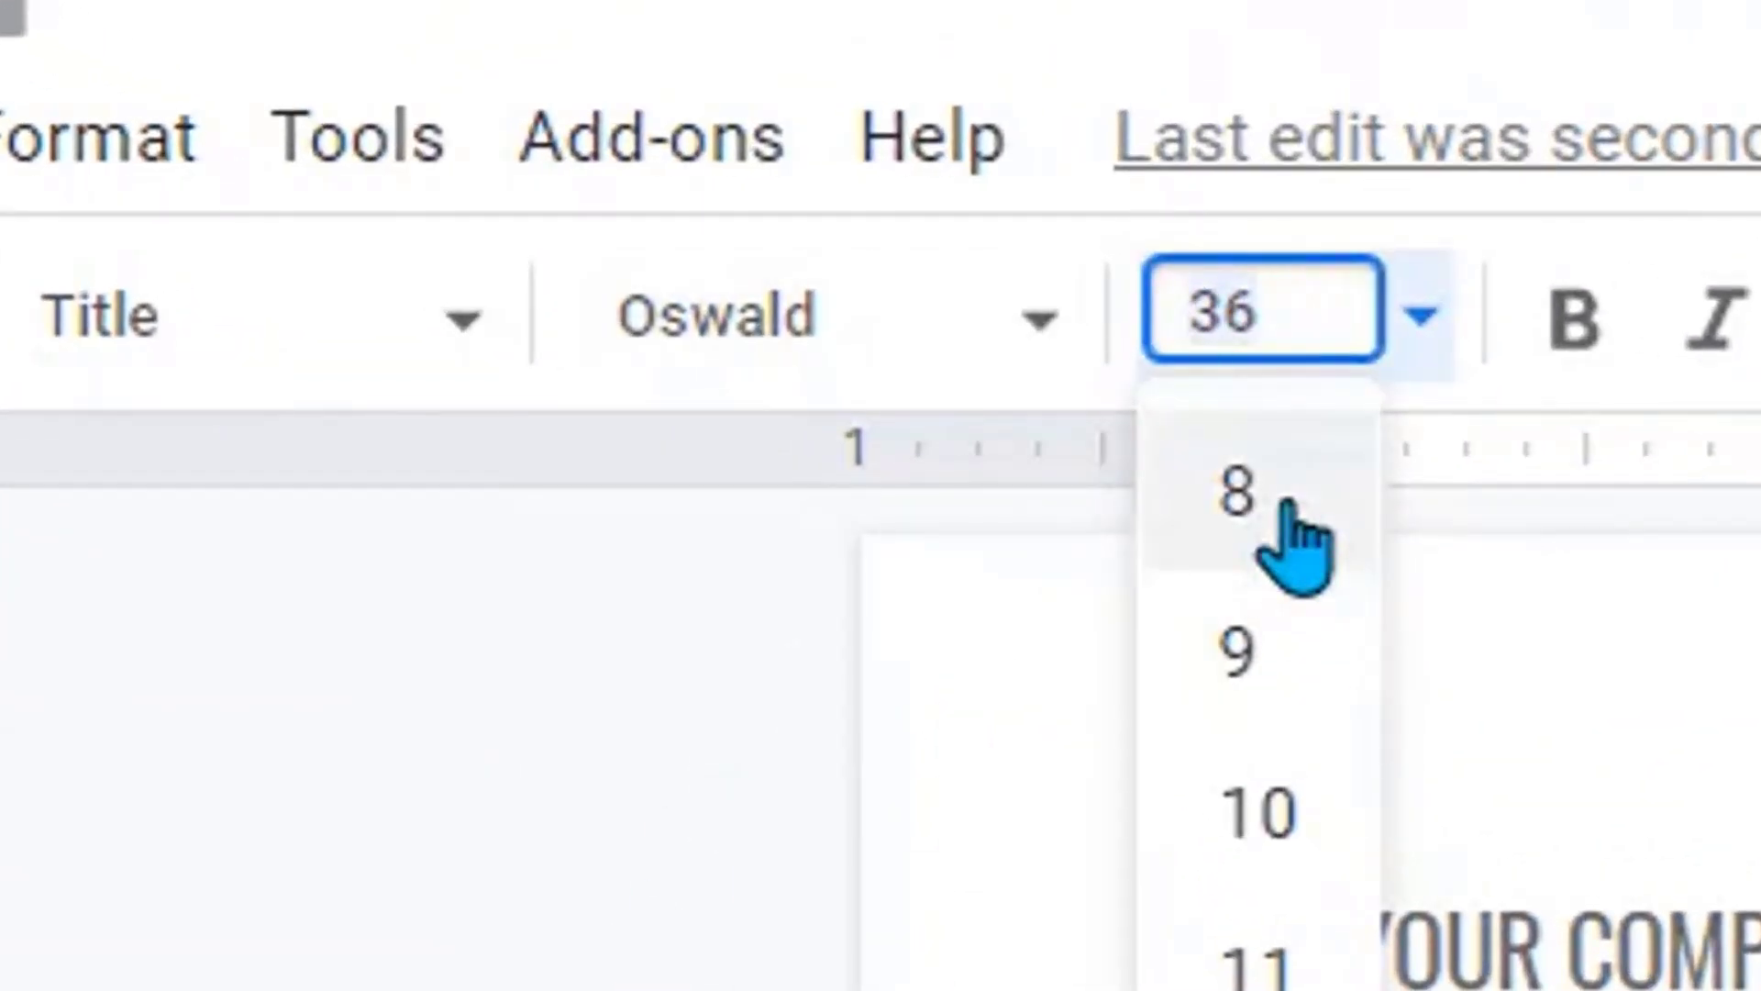
key("BackSpace")
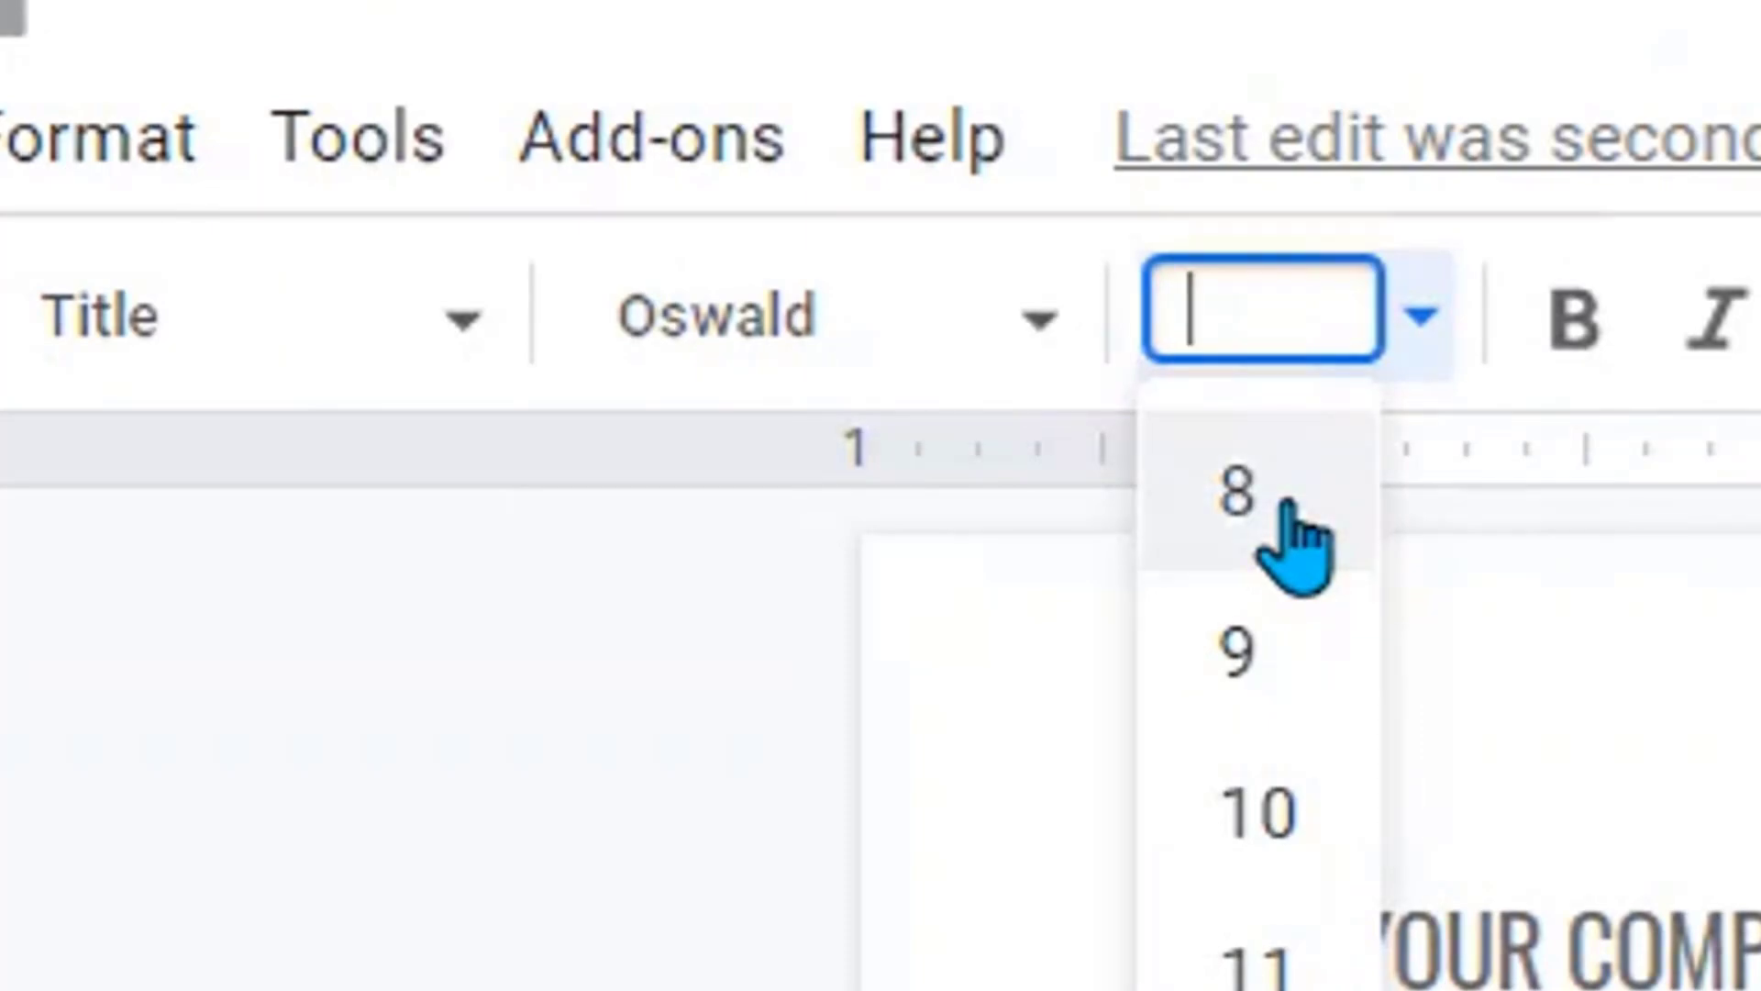
type("8")
key("Return")
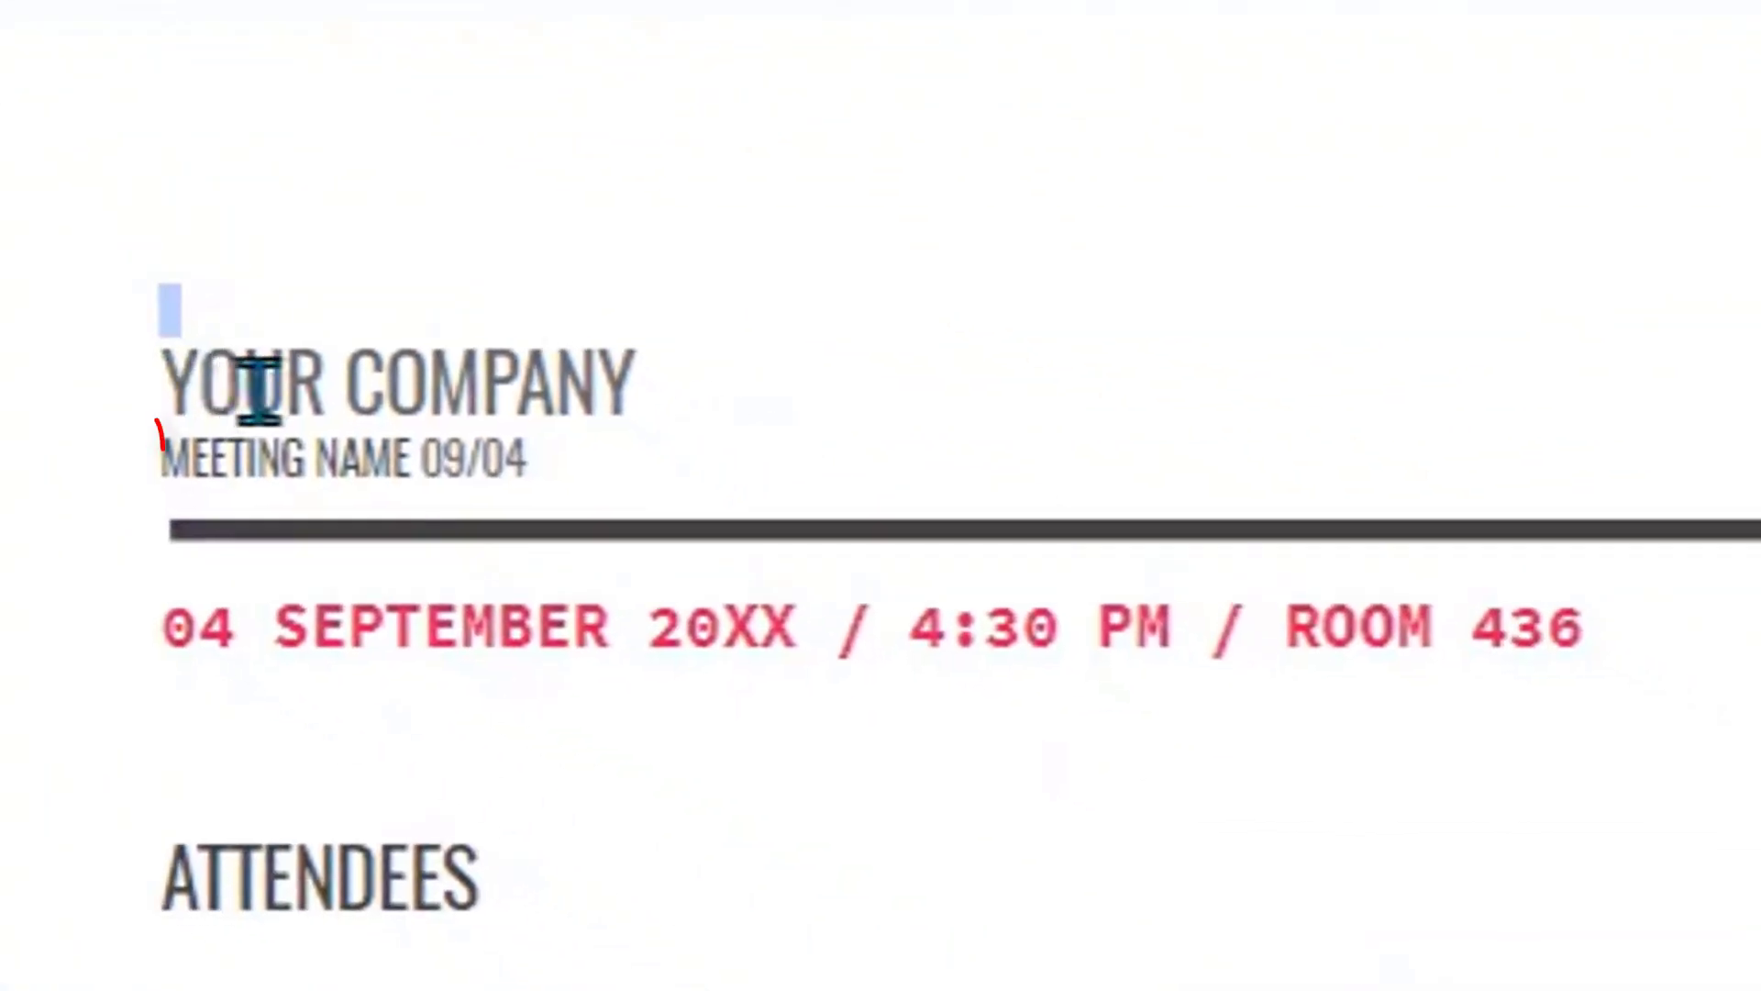
- Set the font size of the "MEETING NAME 09/04" title line to 60
triple_click(341, 449)
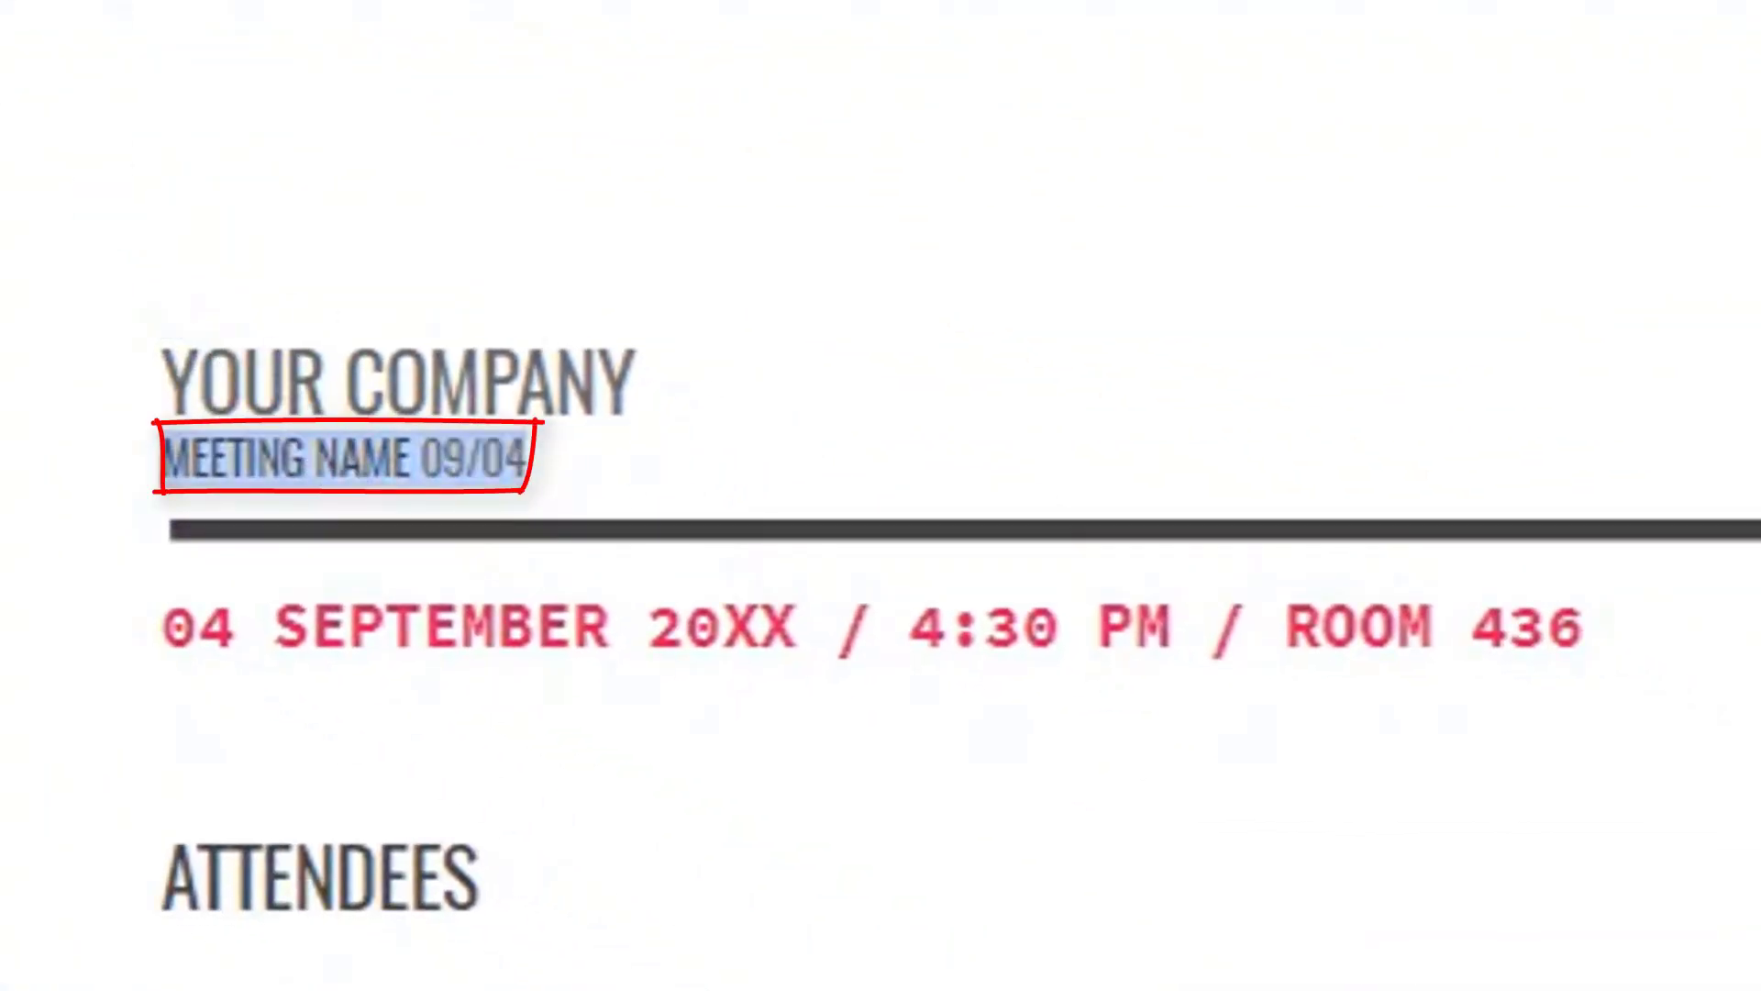
left_click(91, 2)
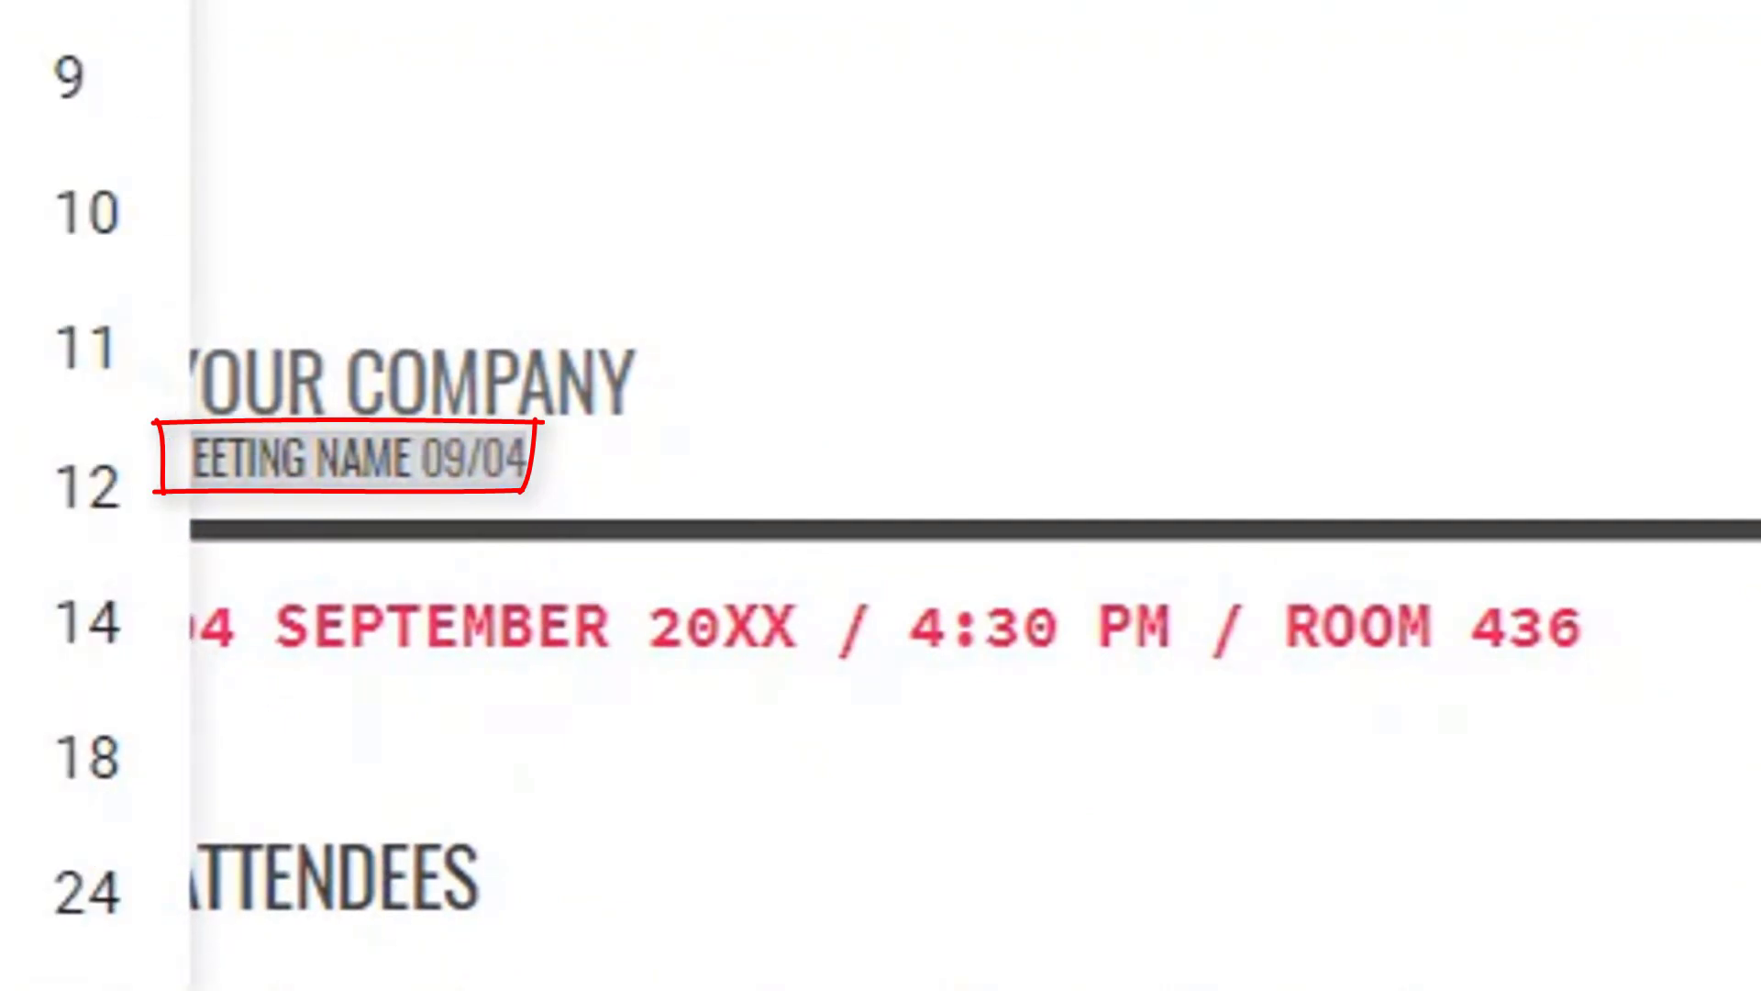
type("60")
key("Return")
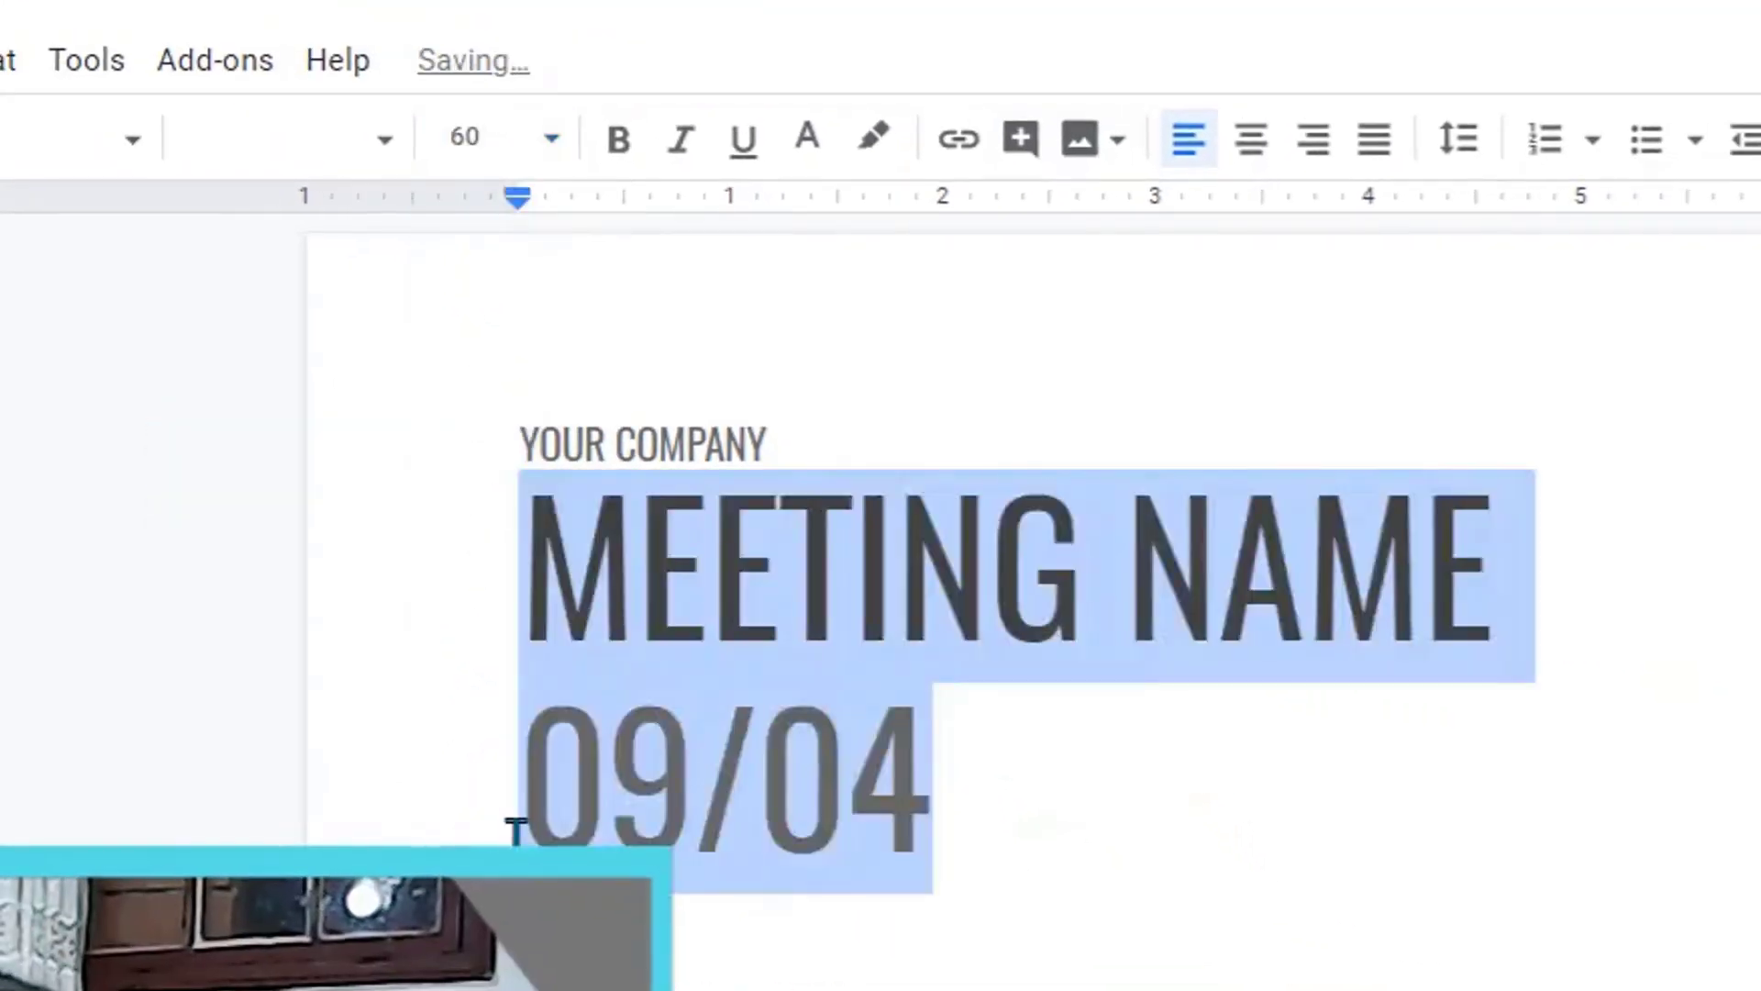
- Apply the Subtitle paragraph style to the "MEETING NAME 09/04" title line
left_click(1171, 837)
left_click(1010, 779)
key("shift+Left")
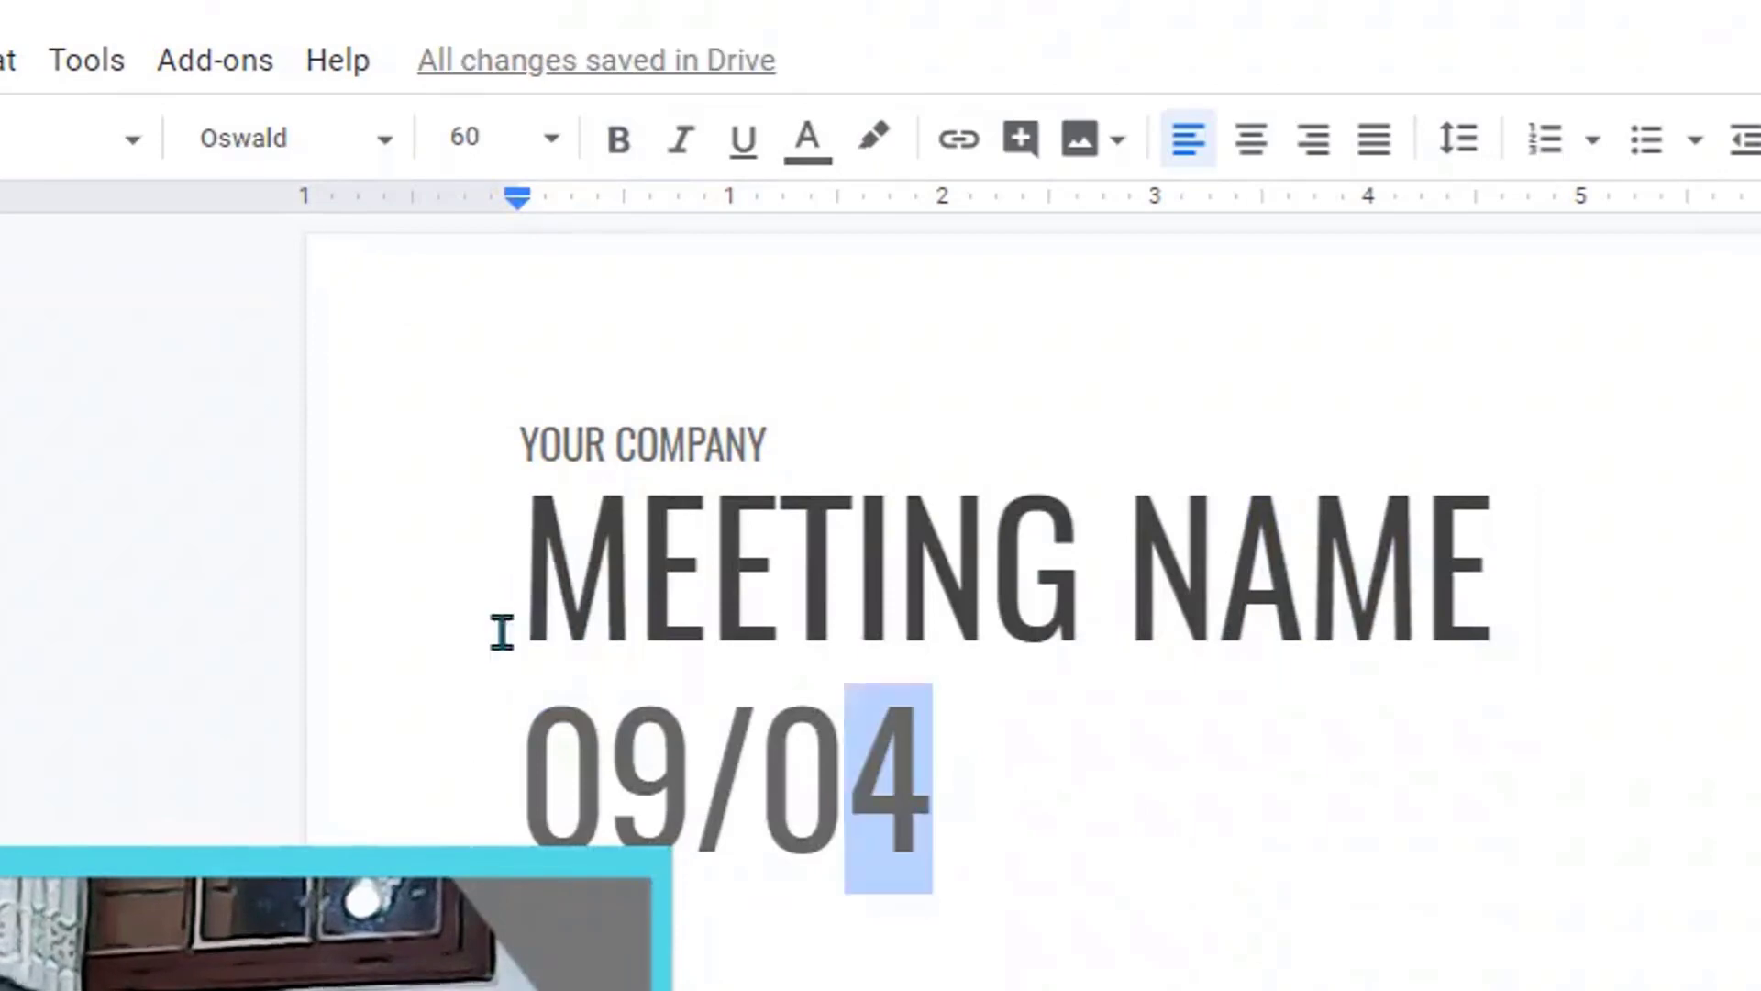
left_click(502, 631, "shift")
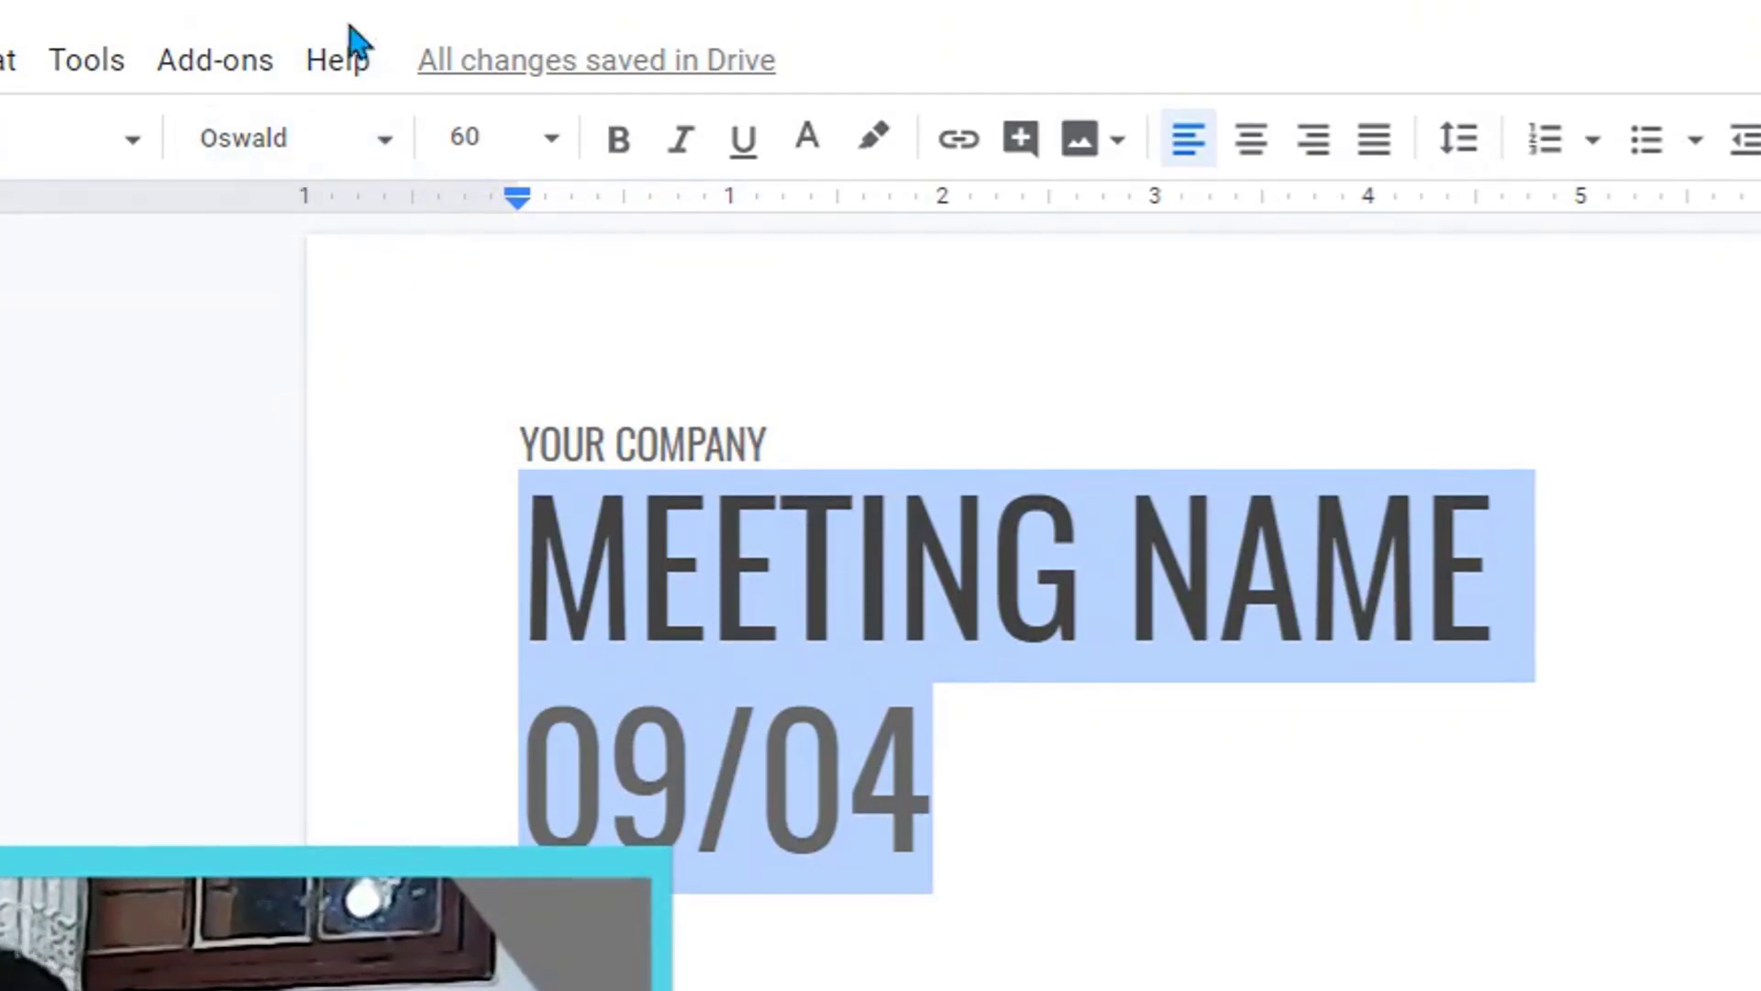
left_click(369, 145)
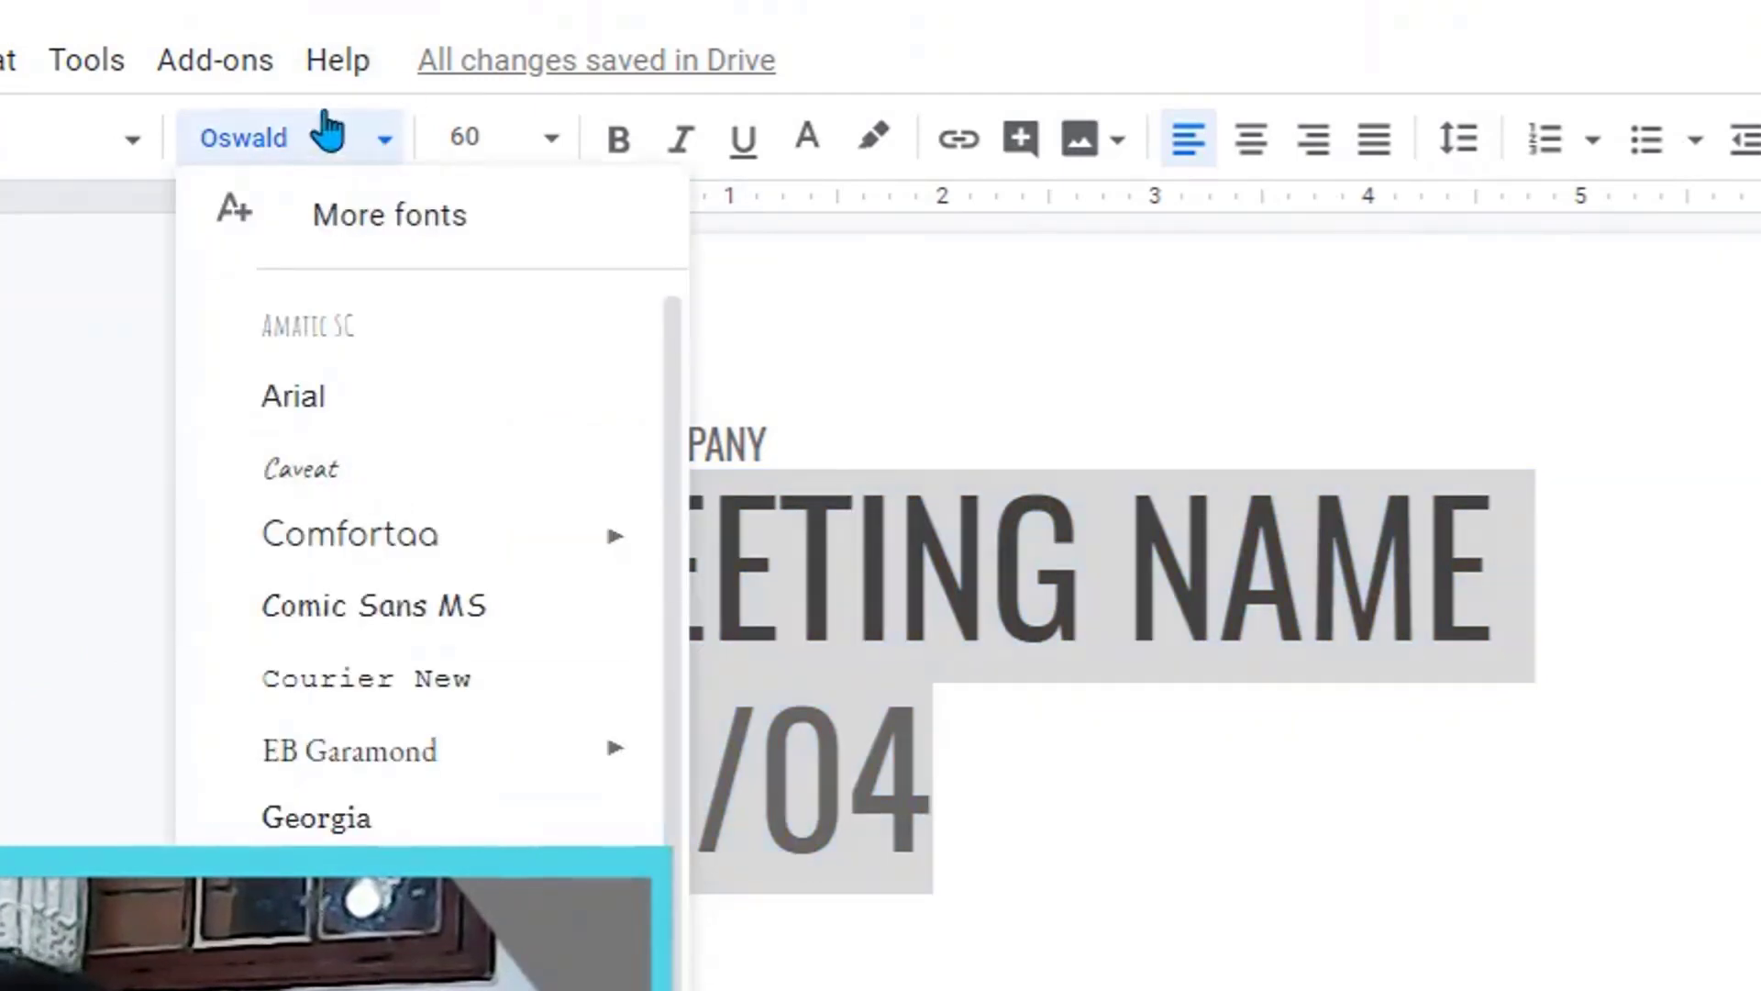
left_click(102, 164)
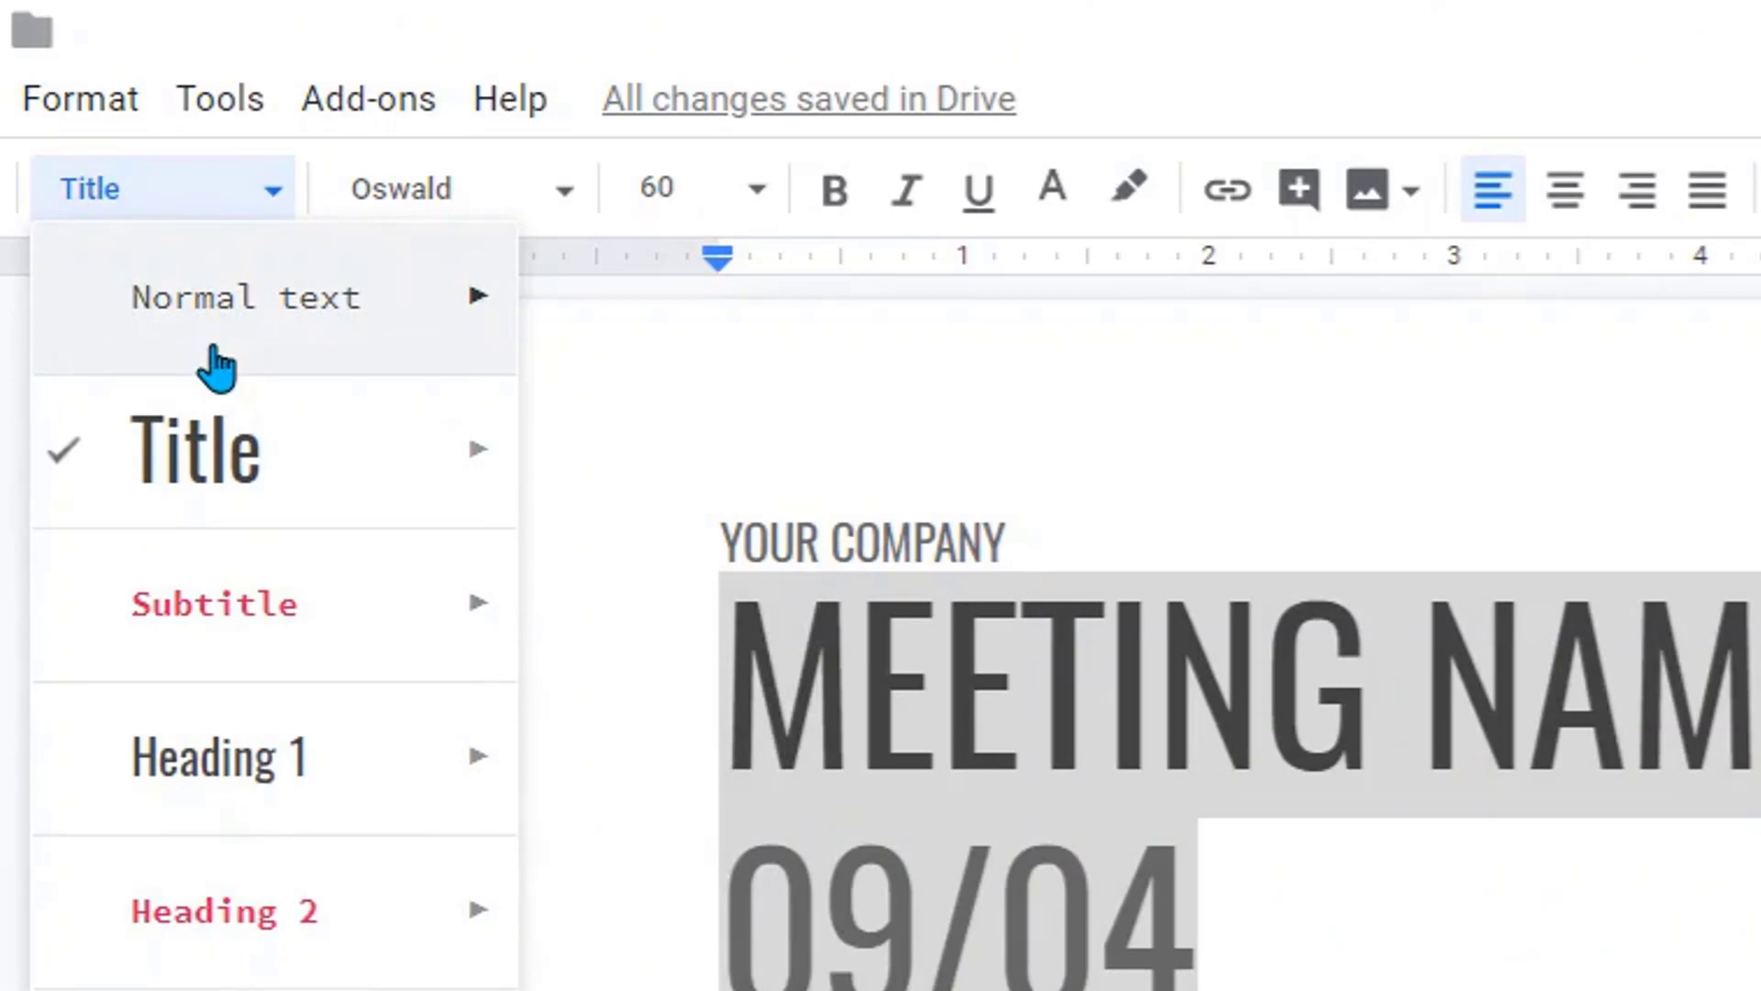
mouse_move(305, 611)
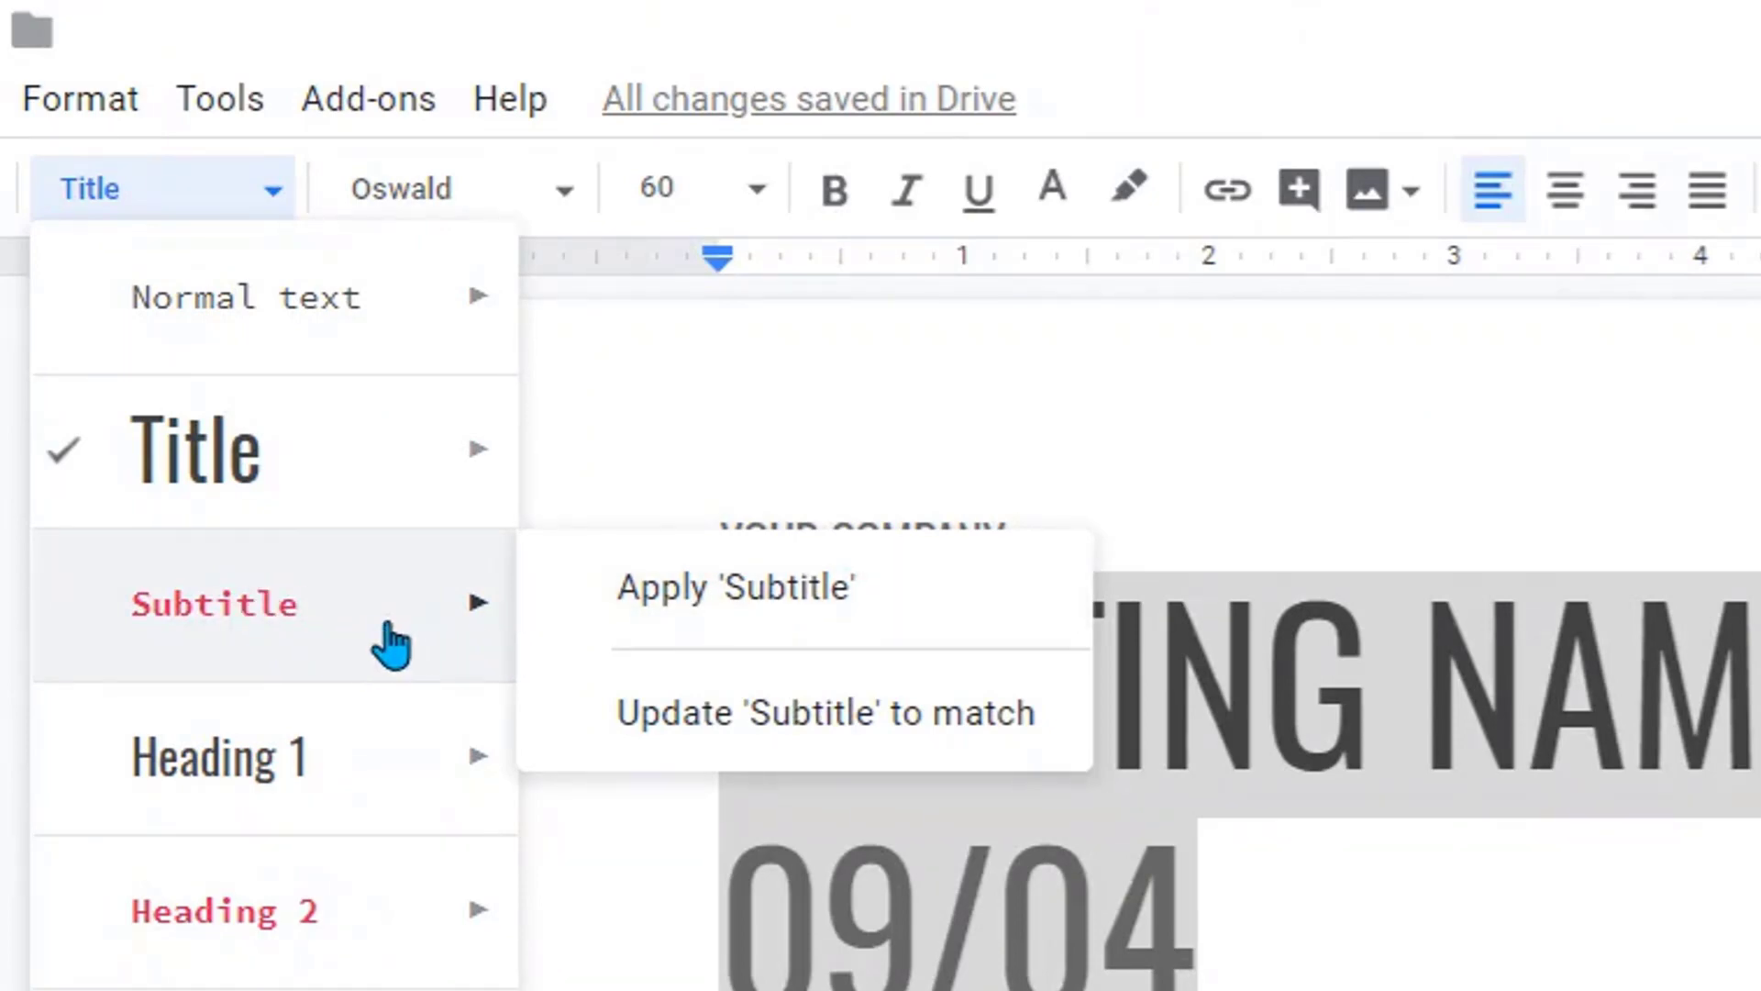
left_click(244, 647)
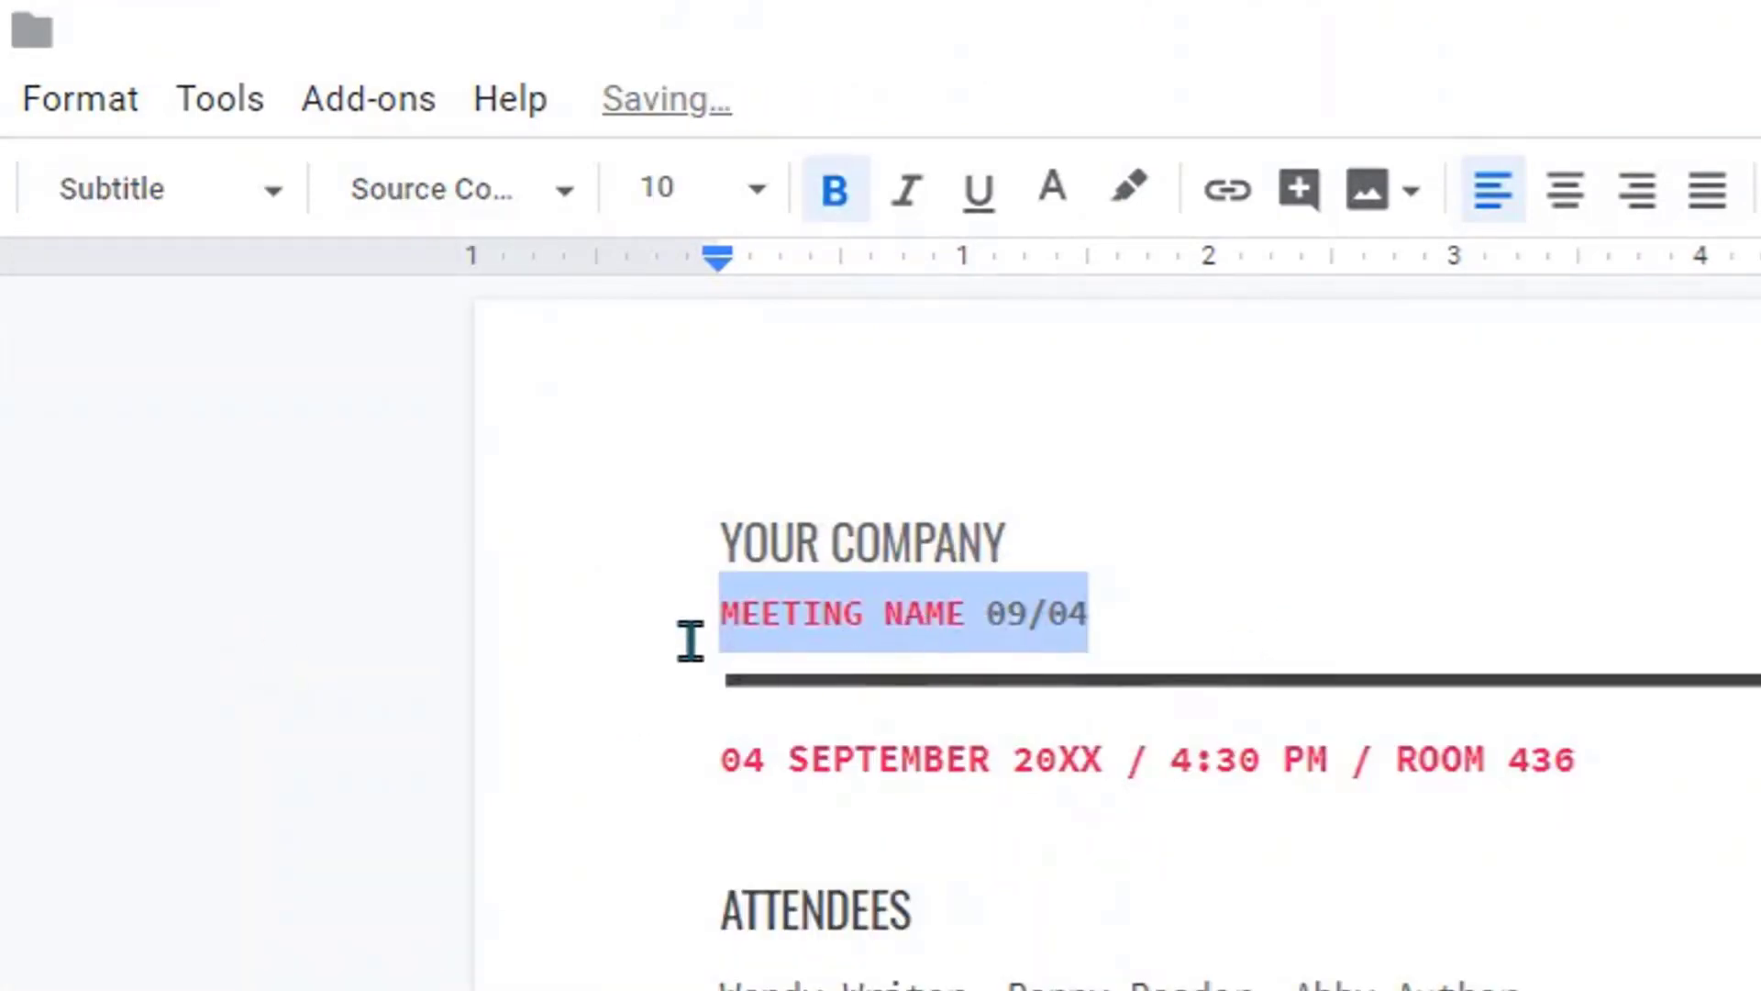
- Apply the Title style to the "MEETING NAME 09/04" line, followed by the Normal text style
left_click(250, 209)
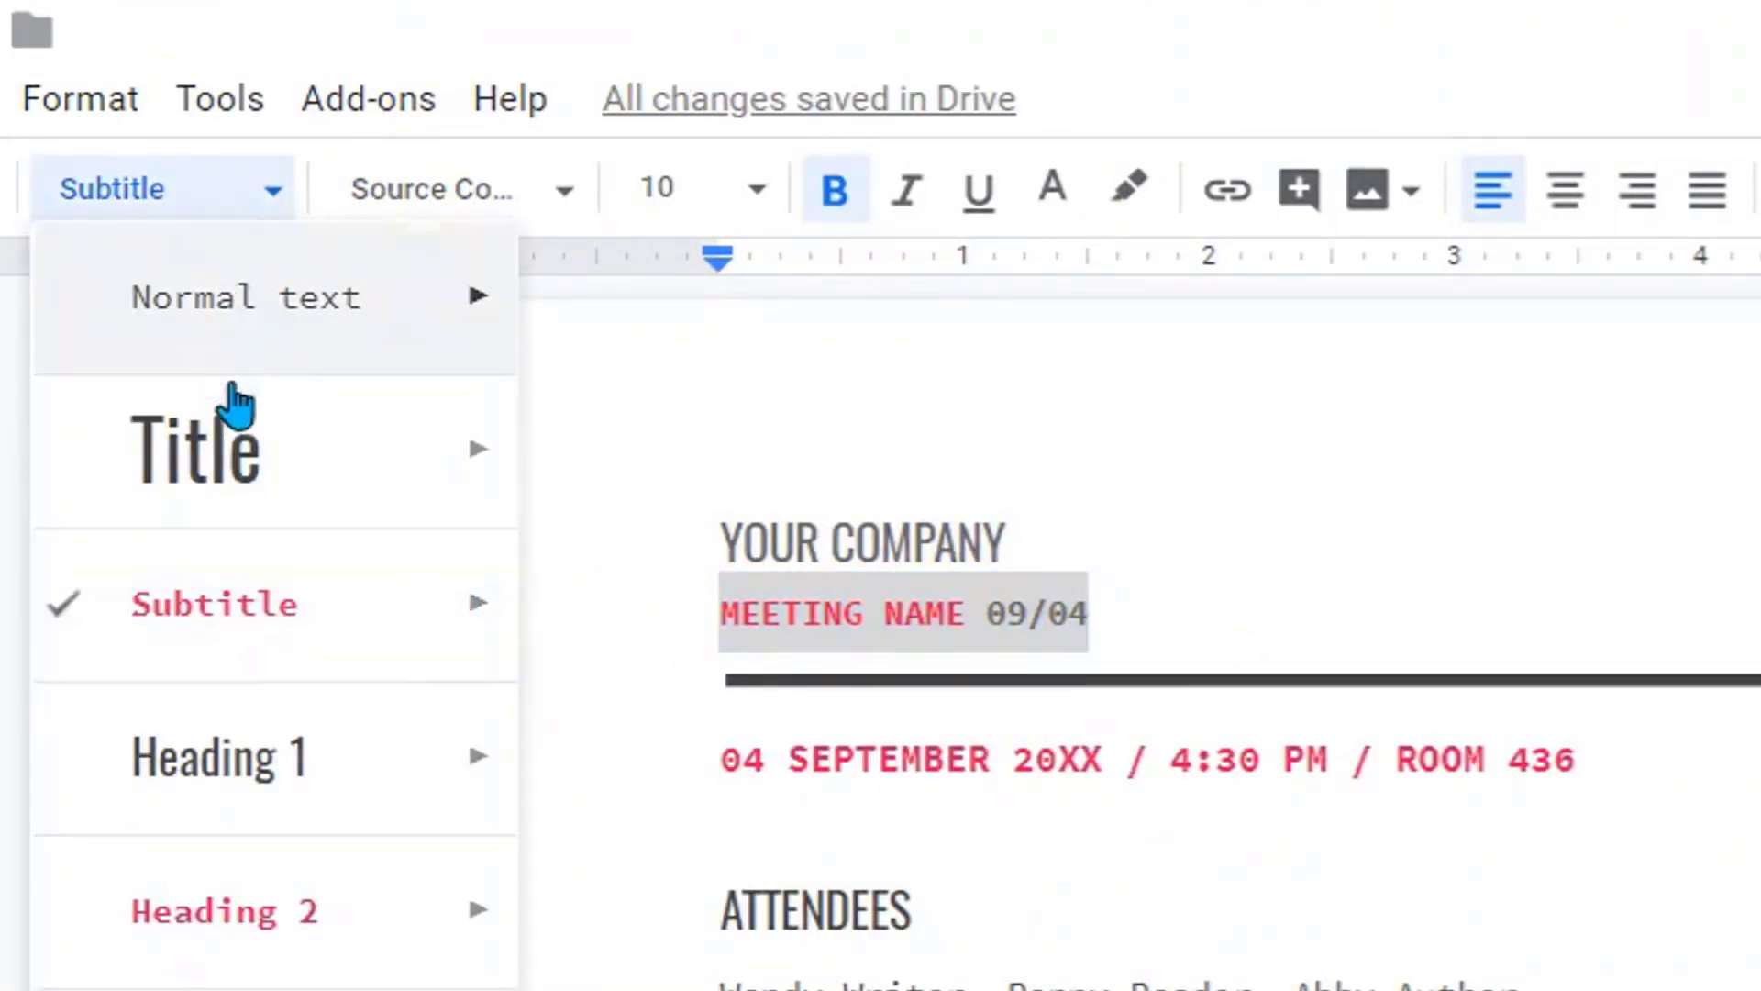
left_click(248, 477)
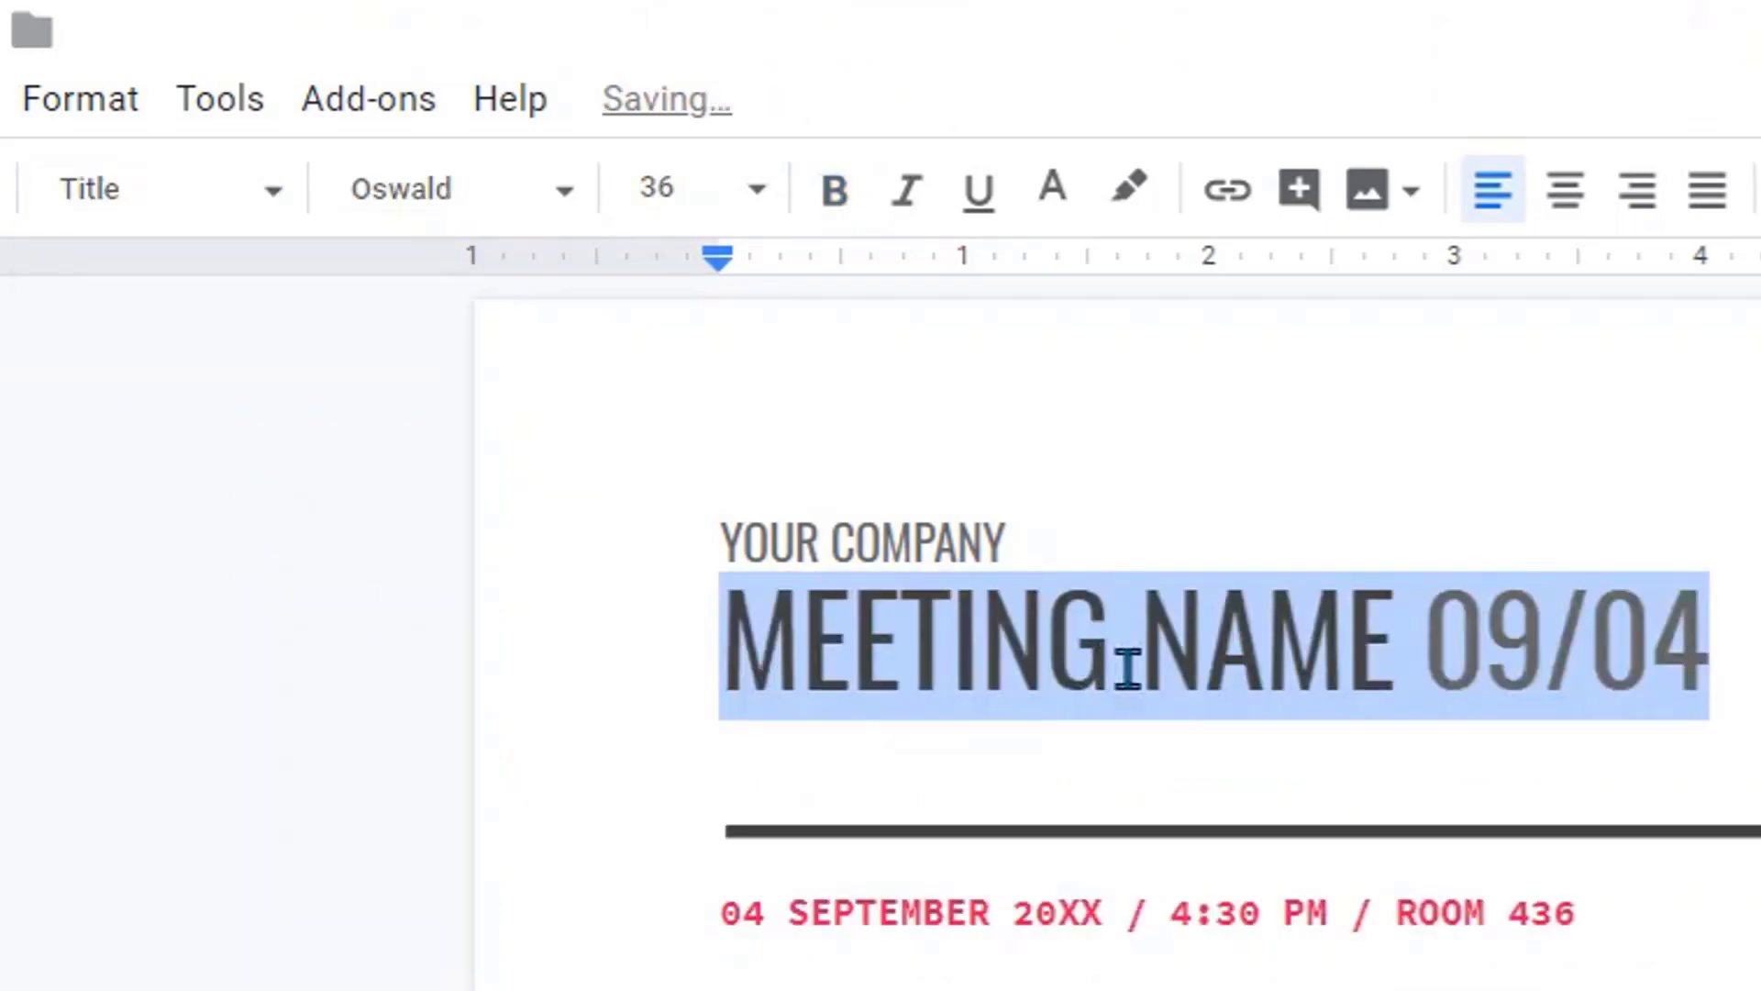
left_click(142, 202)
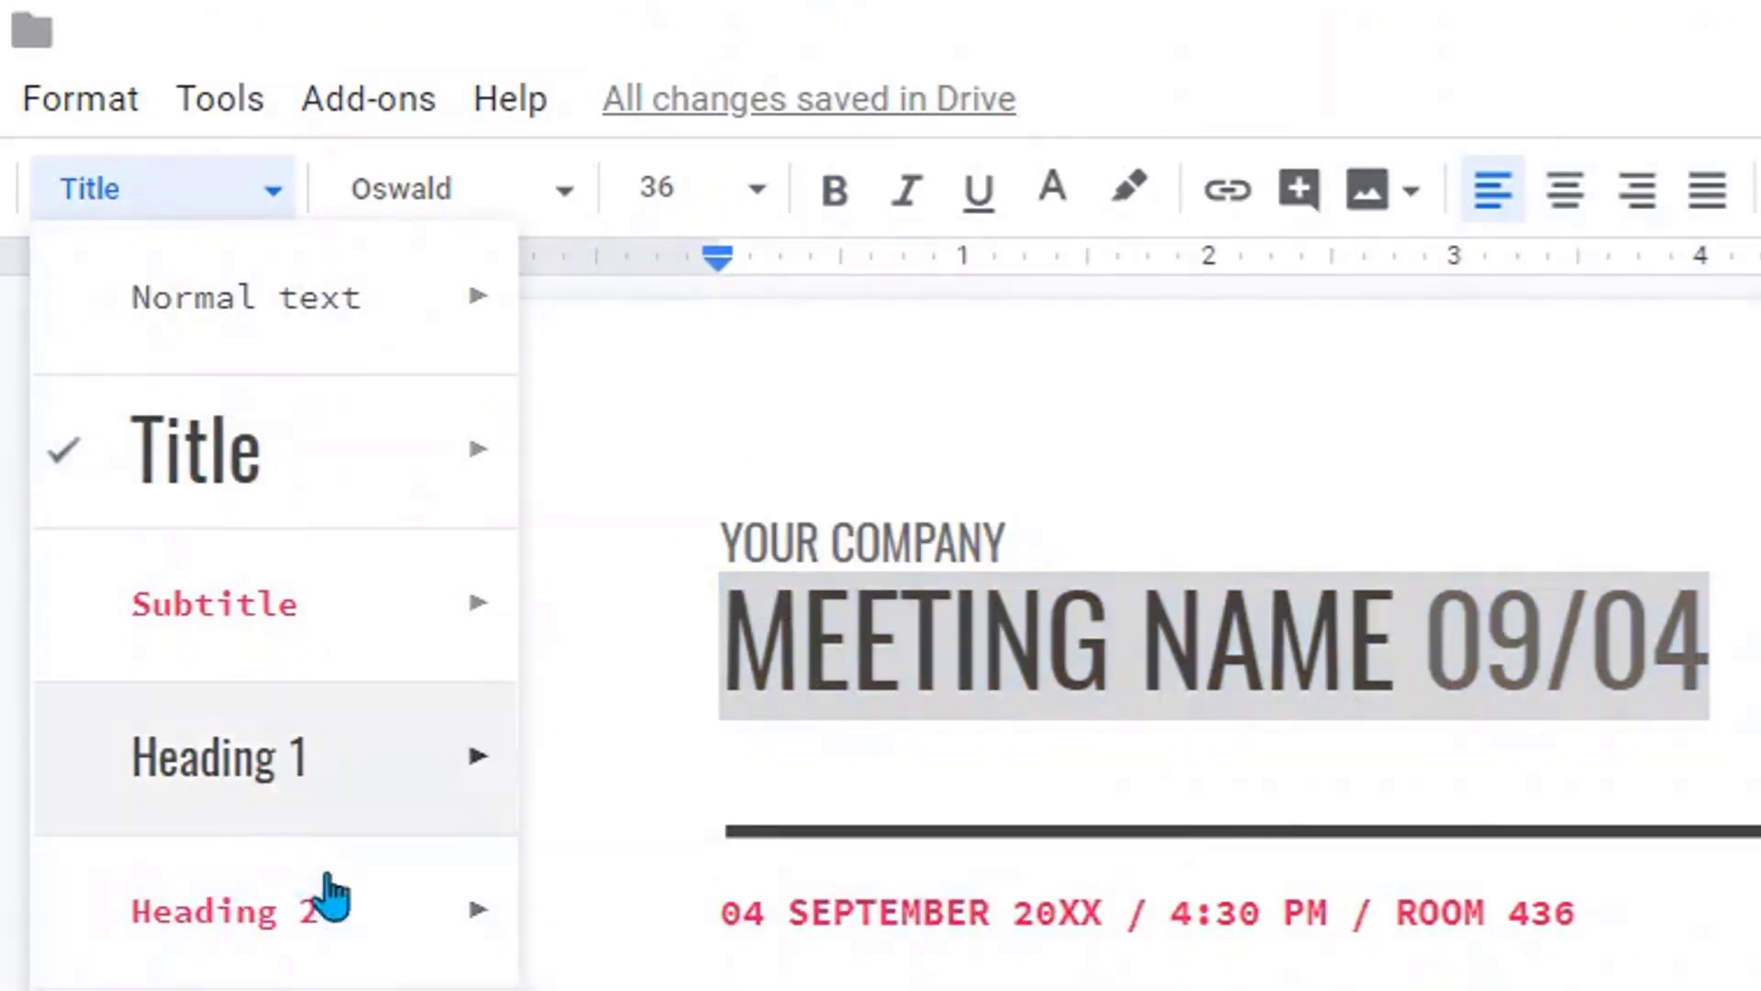
mouse_move(396, 761)
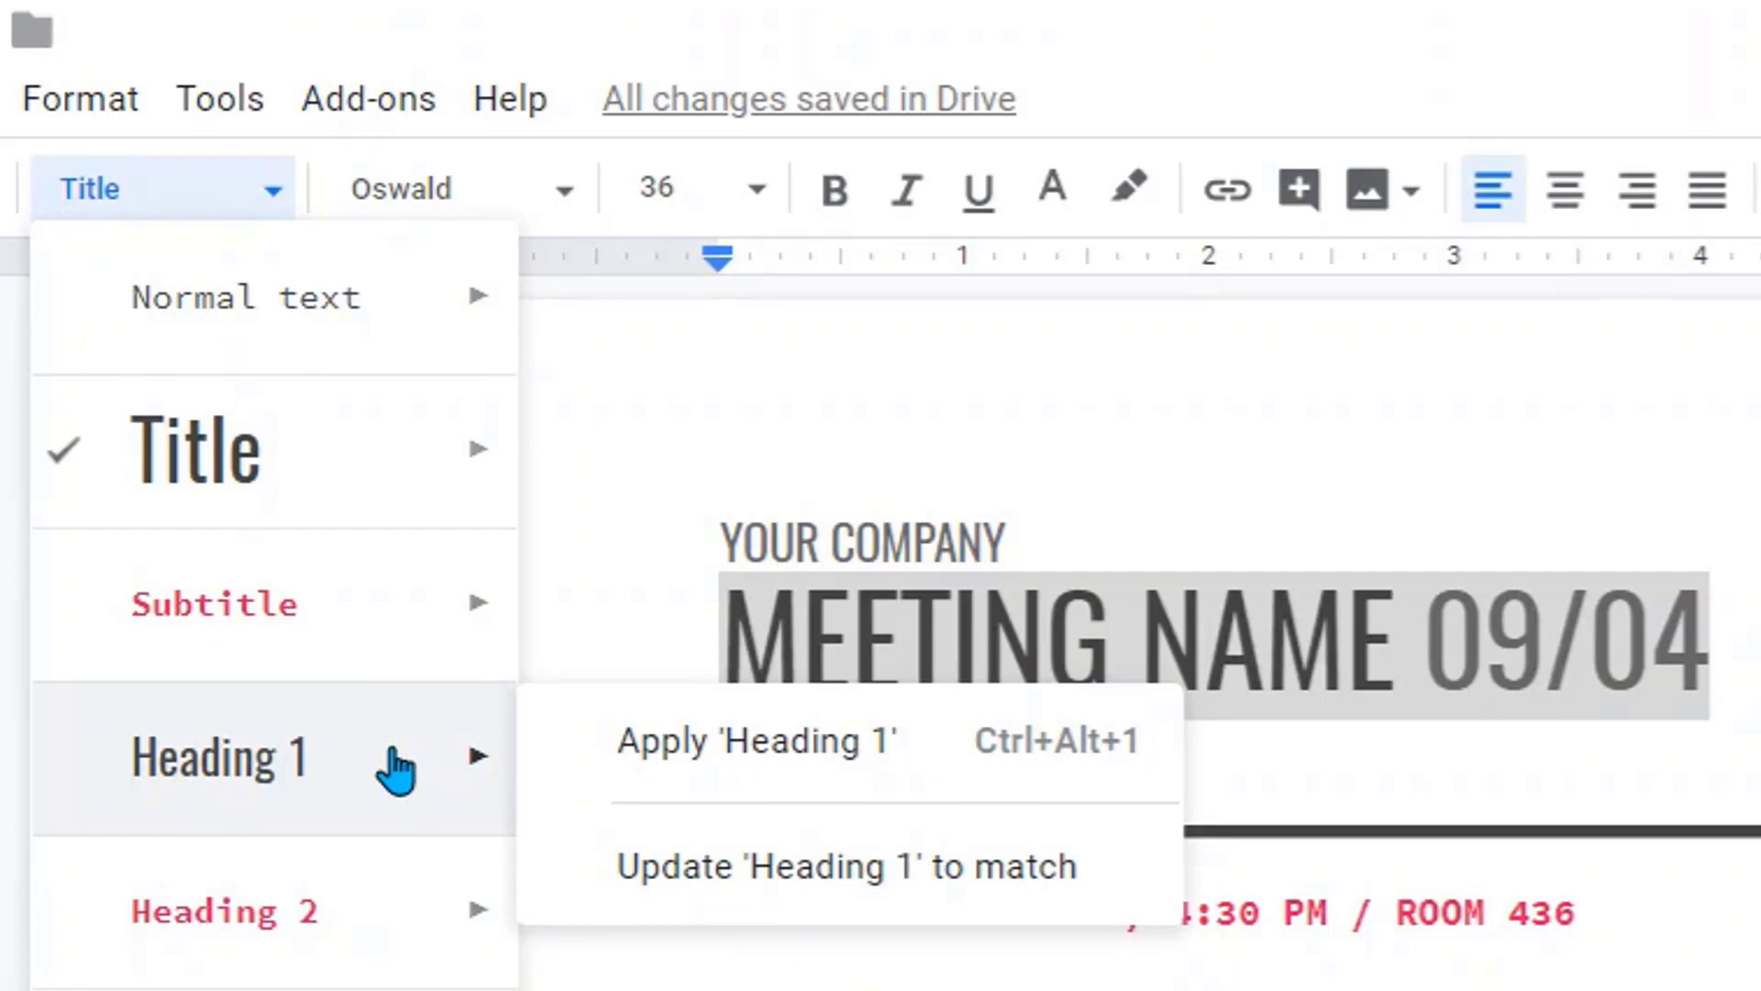
left_click(338, 315)
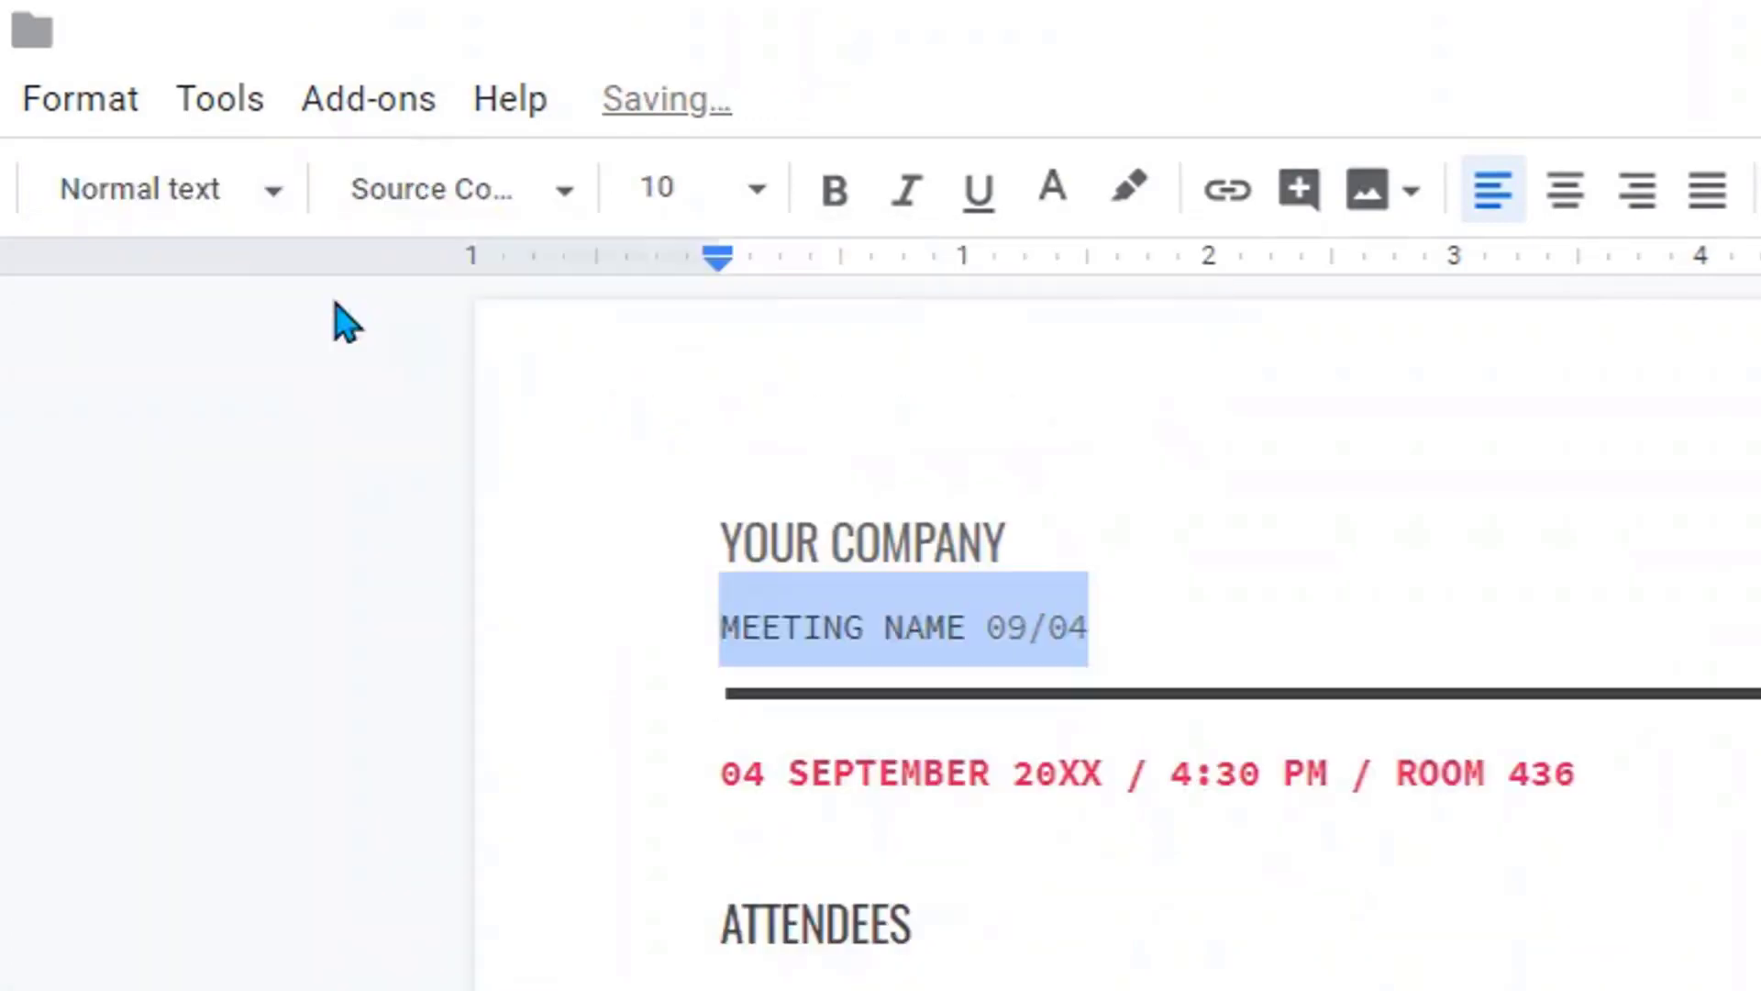
- Apply the Title paragraph style to the "MEETING NAME 09/04" line
left_click(244, 234)
left_click(228, 458)
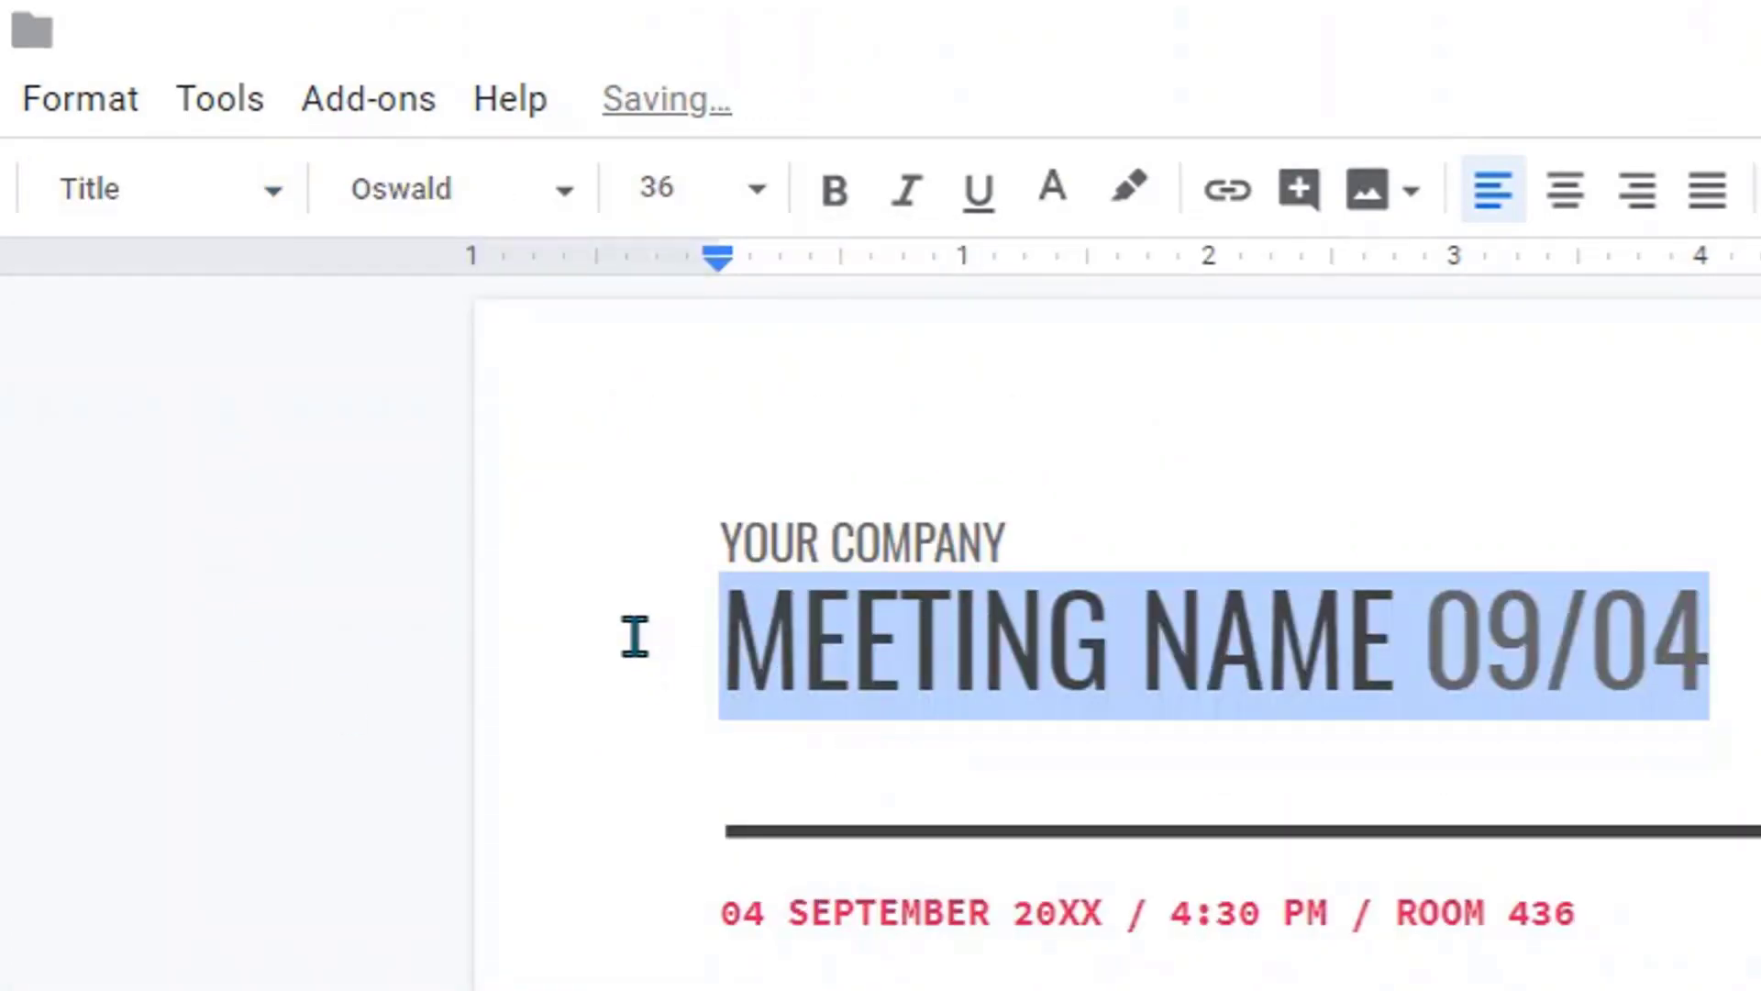
left_click(237, 204)
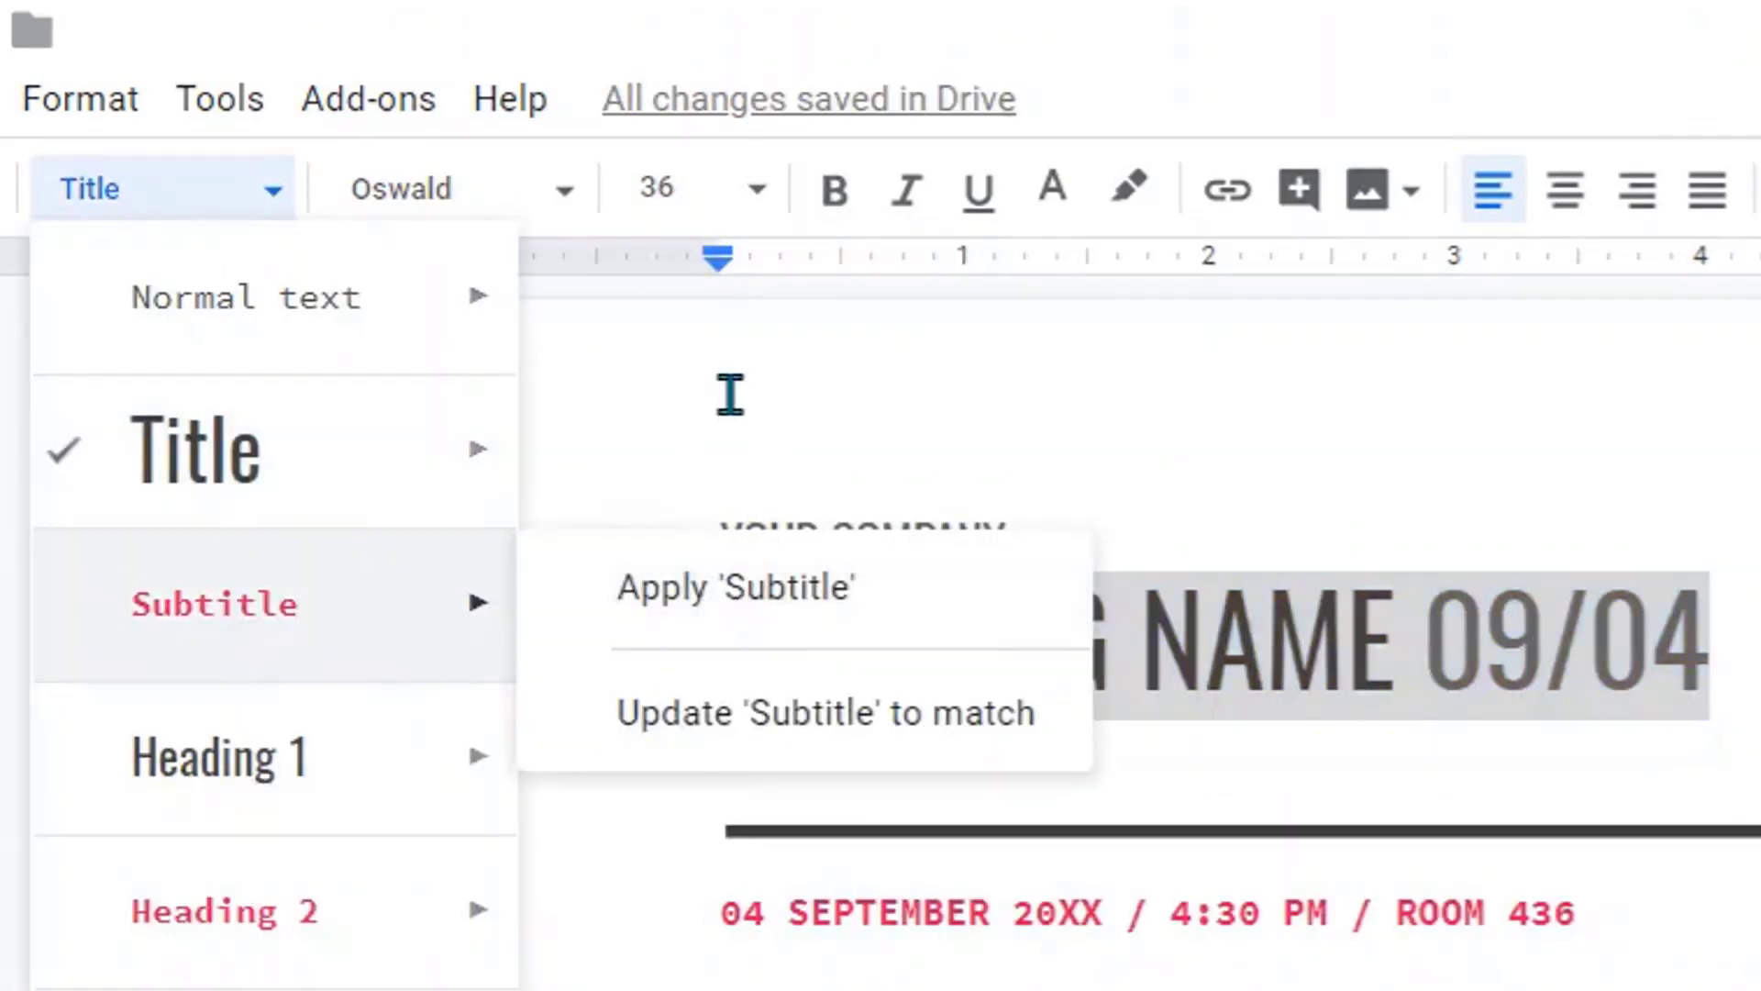
left_click(731, 392)
left_click(949, 633)
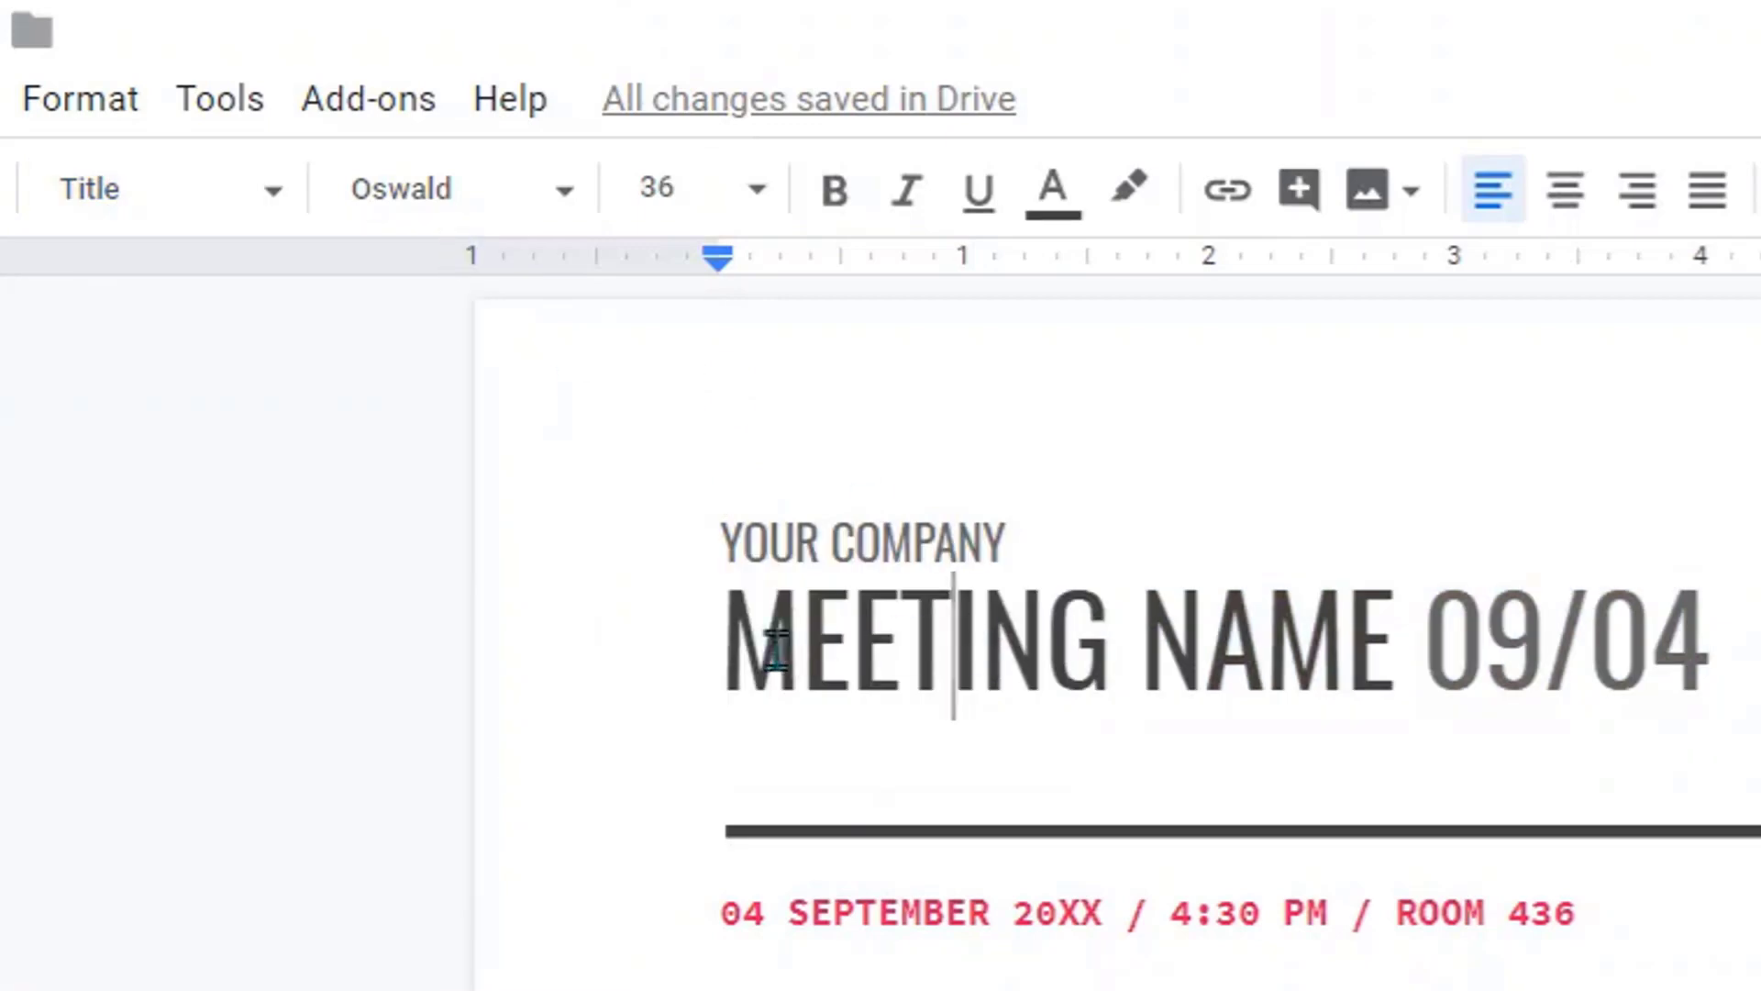
- Change the font of the "MEETING NAME 09/04" title line to Pacifico
left_click_drag(725, 653, 1754, 633)
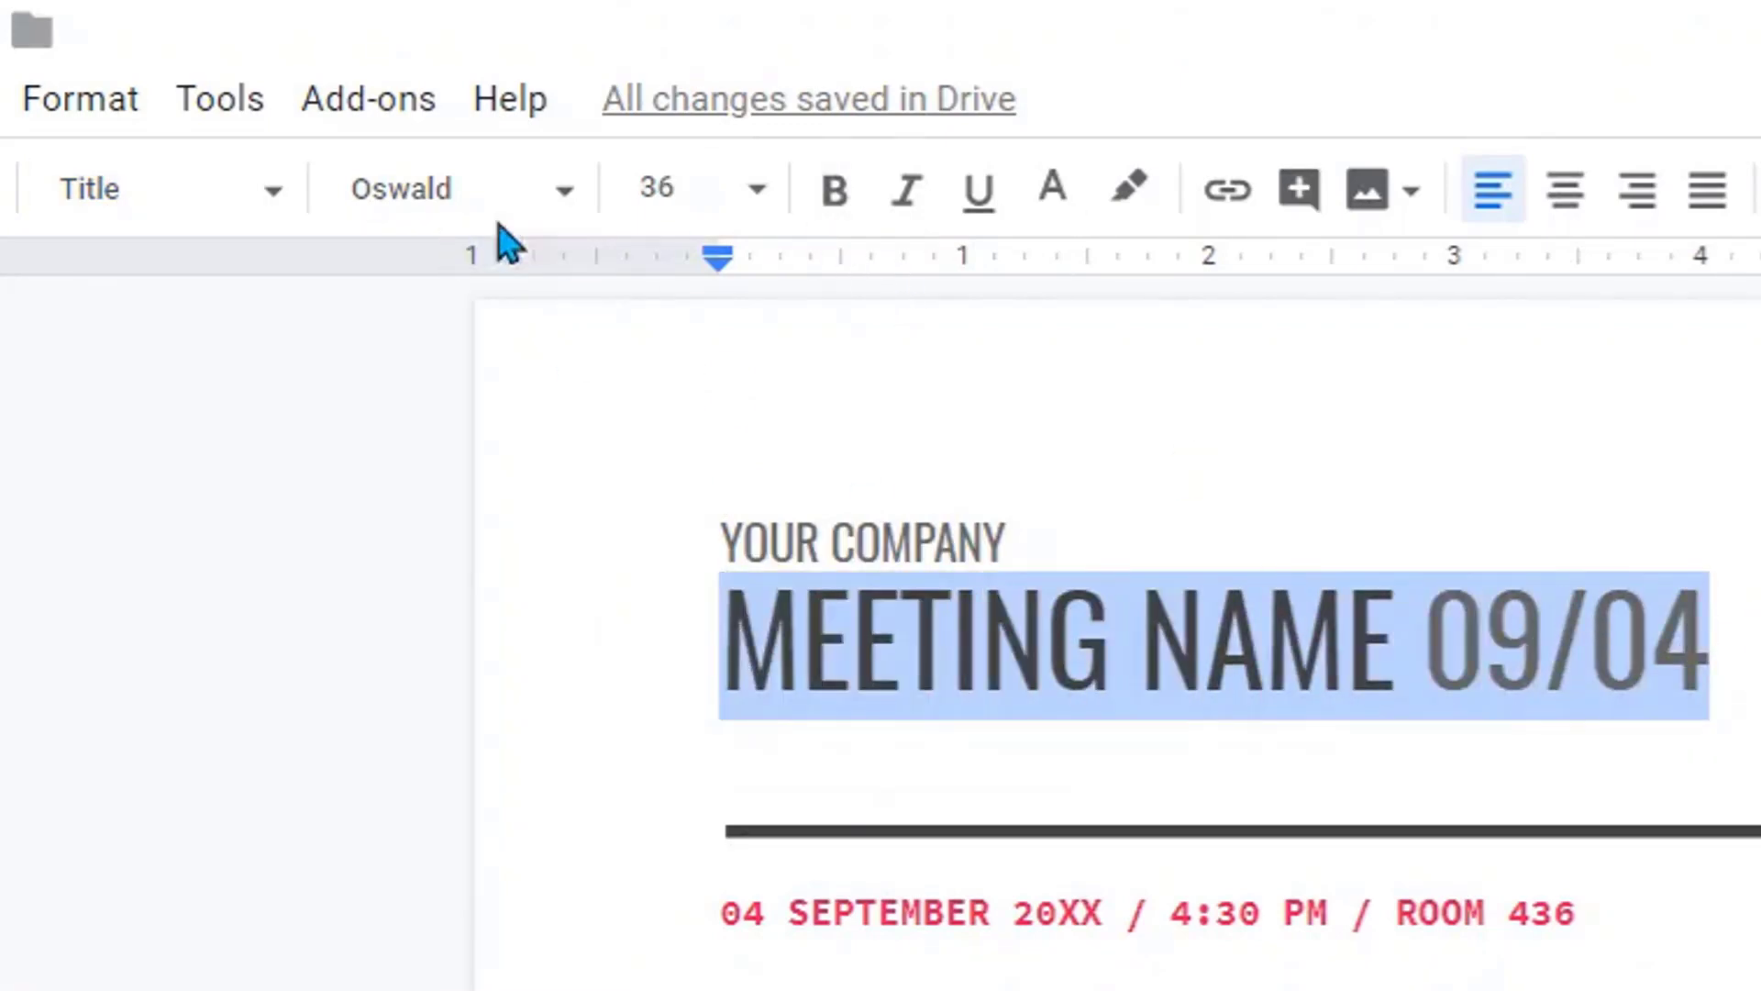
left_click(475, 210)
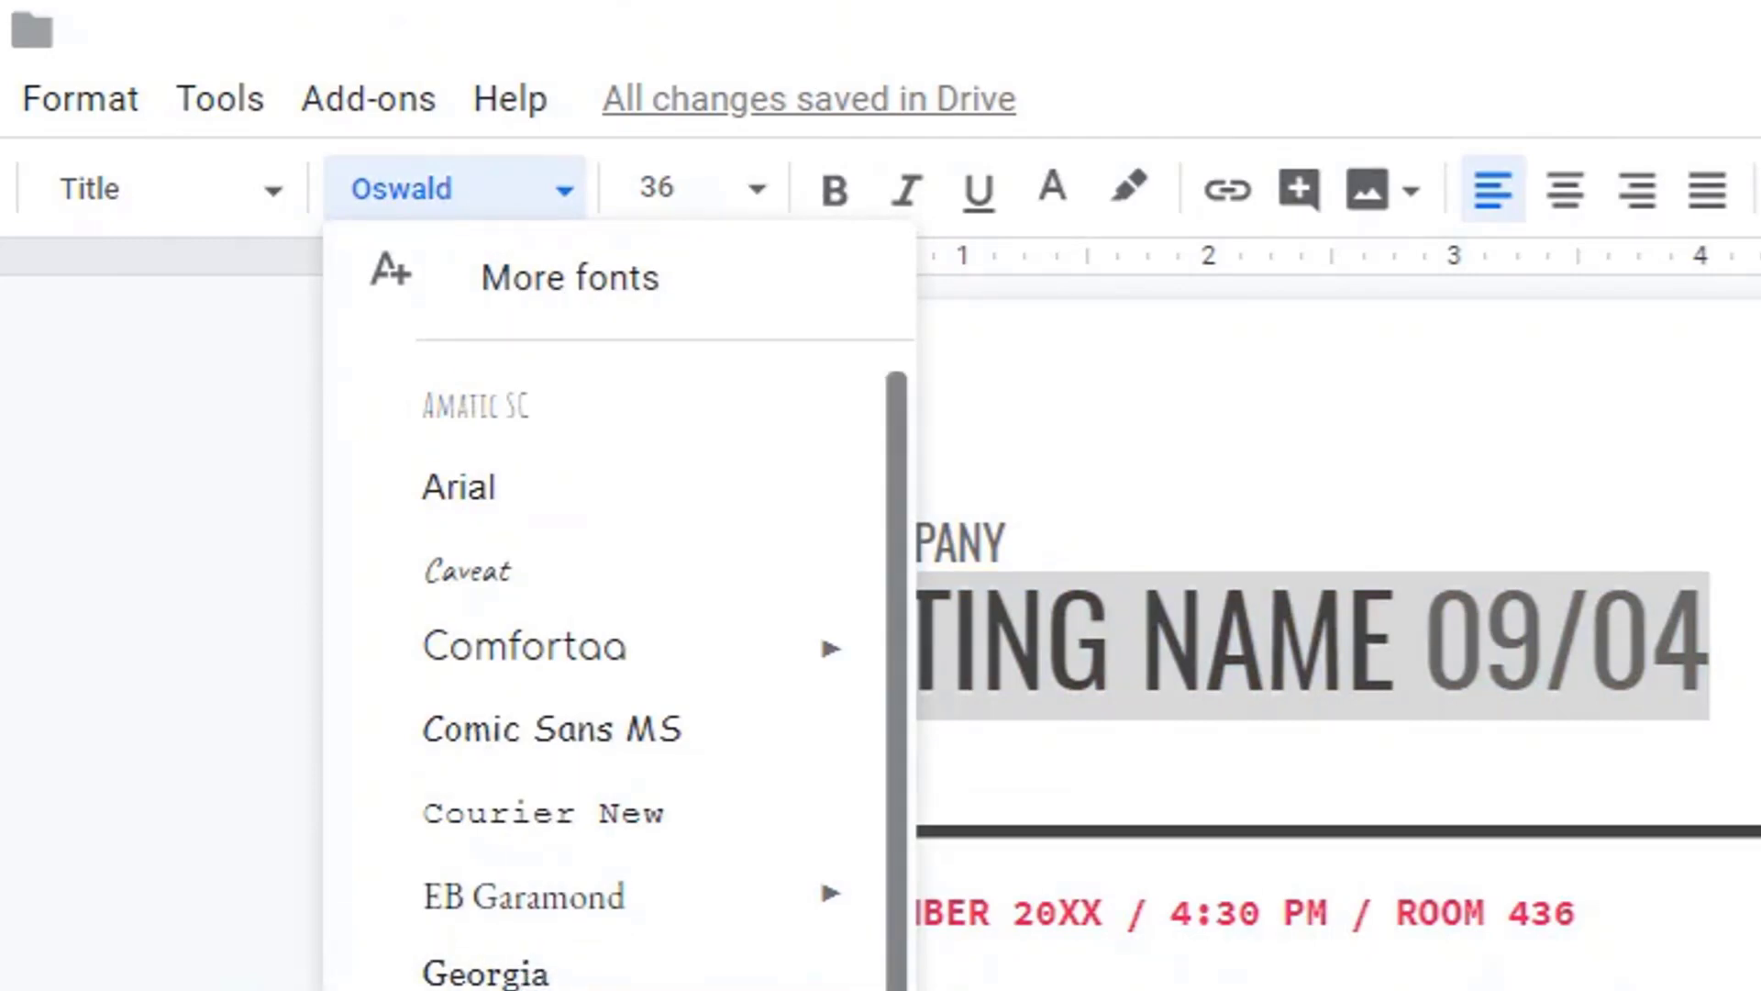
scroll(615, 642, "down", 2)
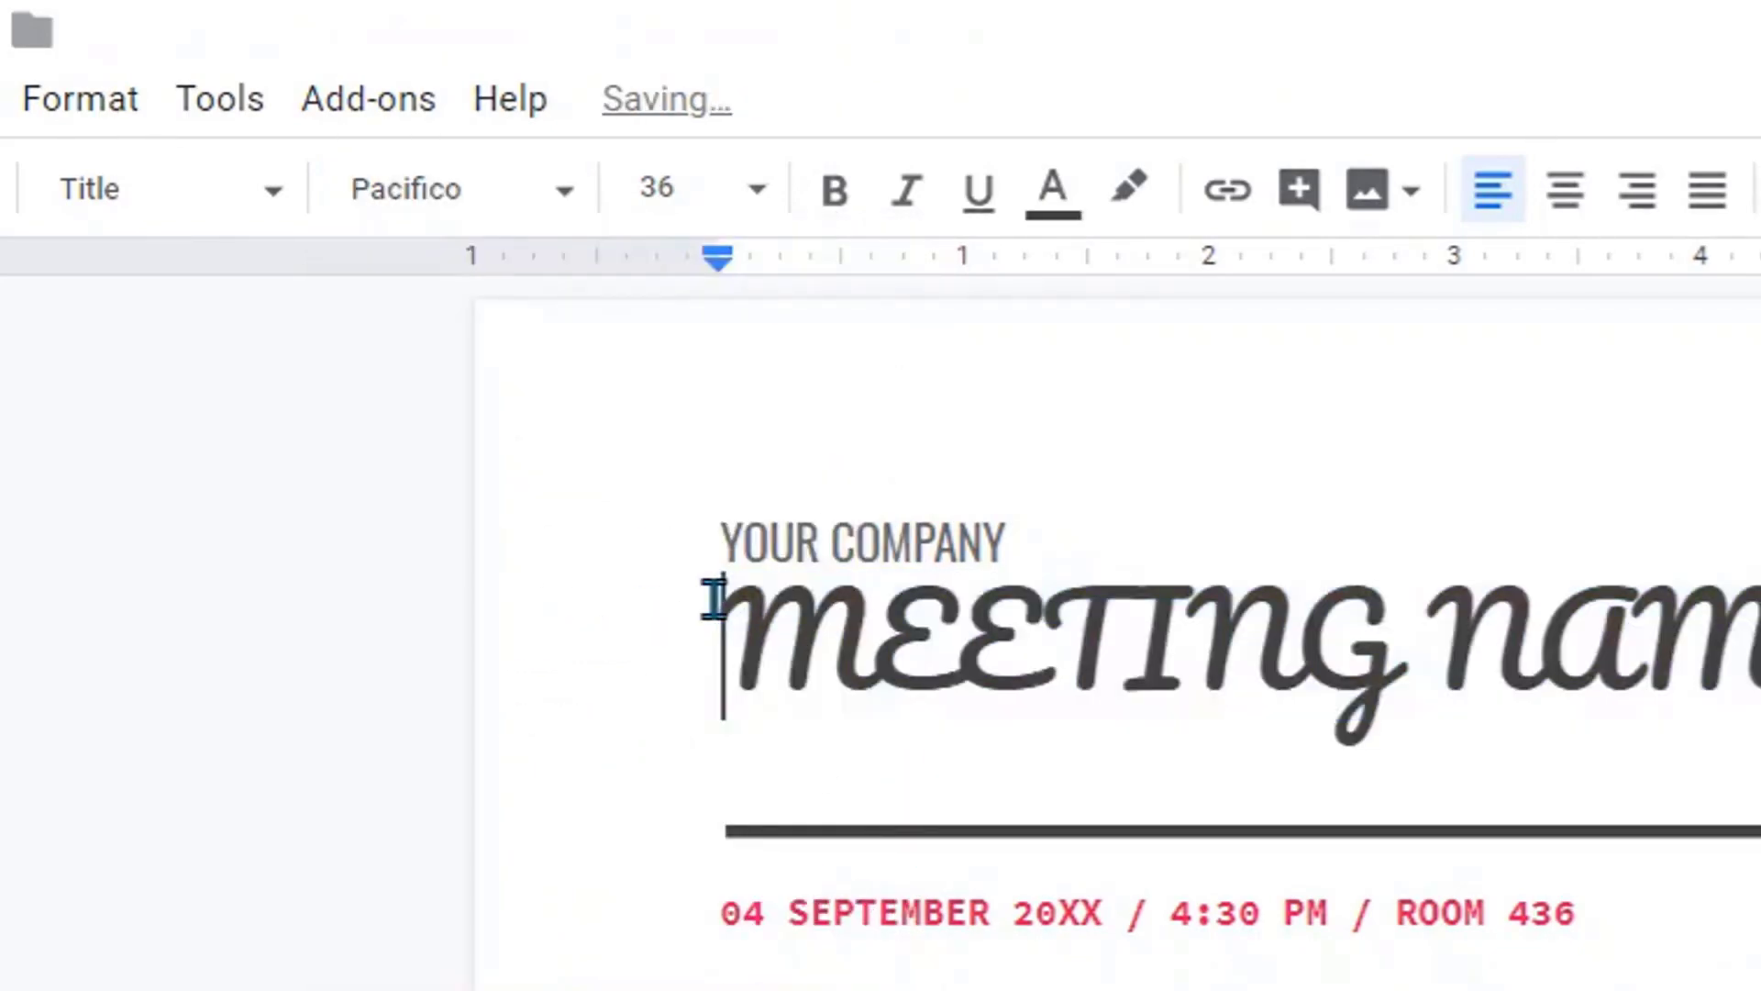
- Browse the available fonts and change the "MEETING NAME 09/04" title line to Impact
left_click_drag(712, 597, 1760, 642)
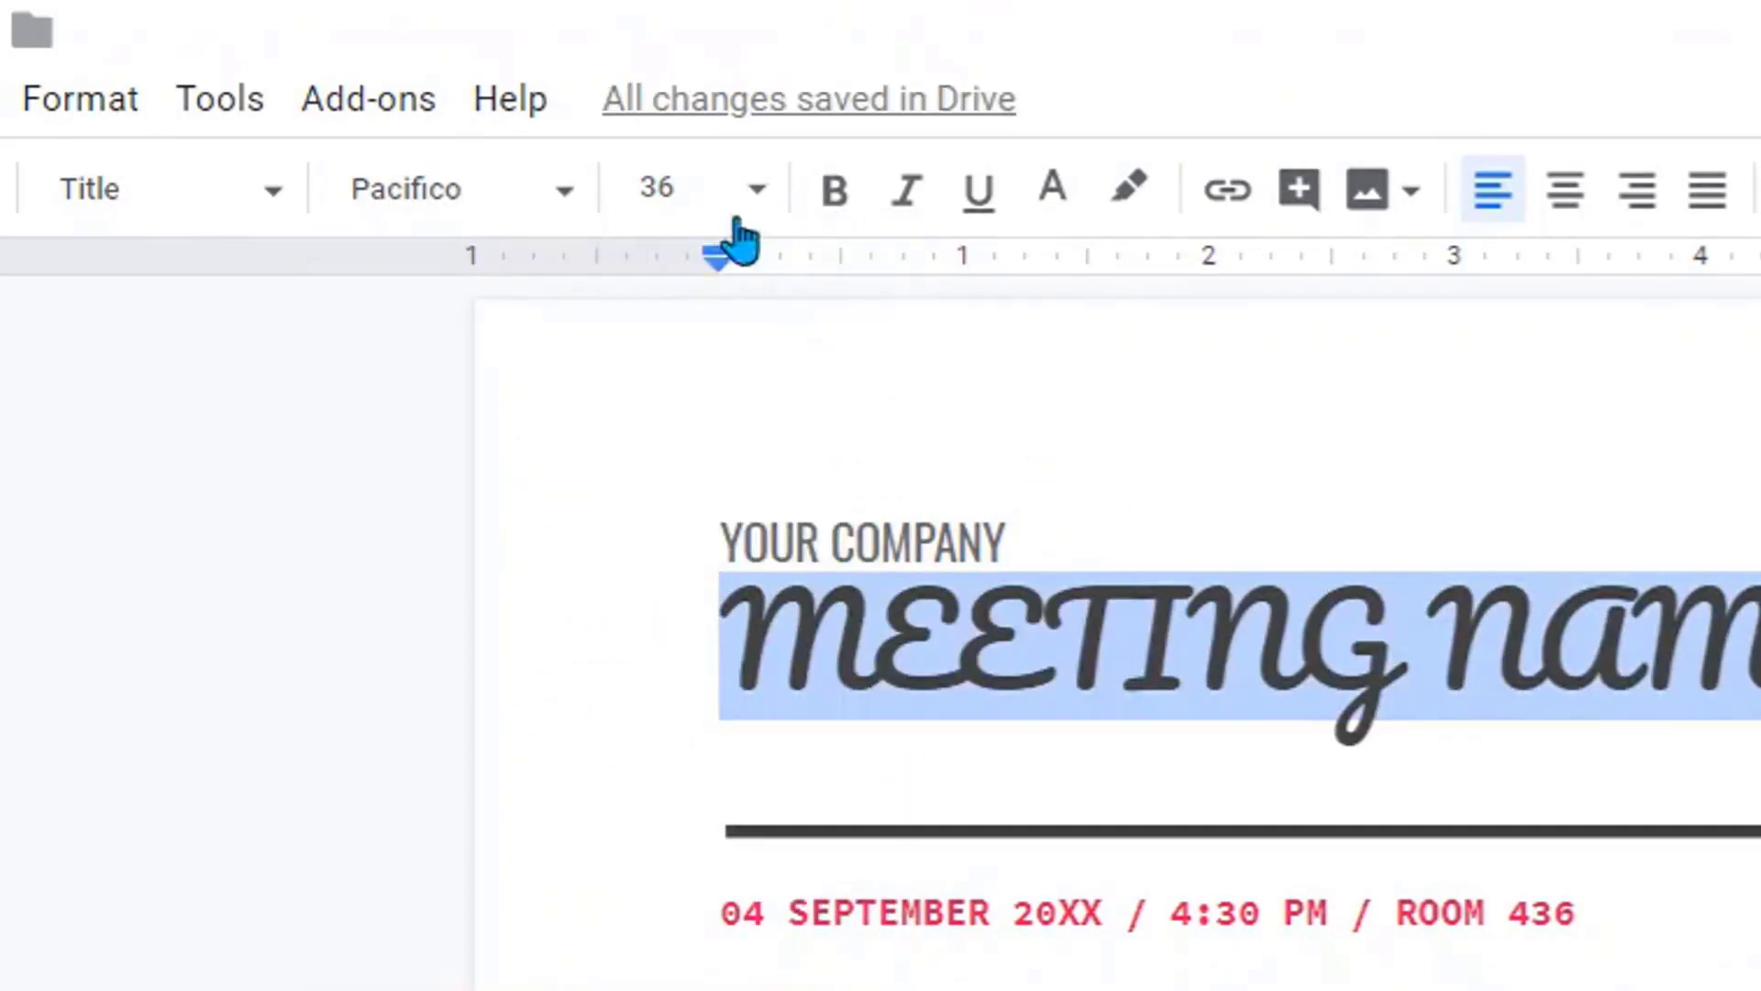
left_click(565, 191)
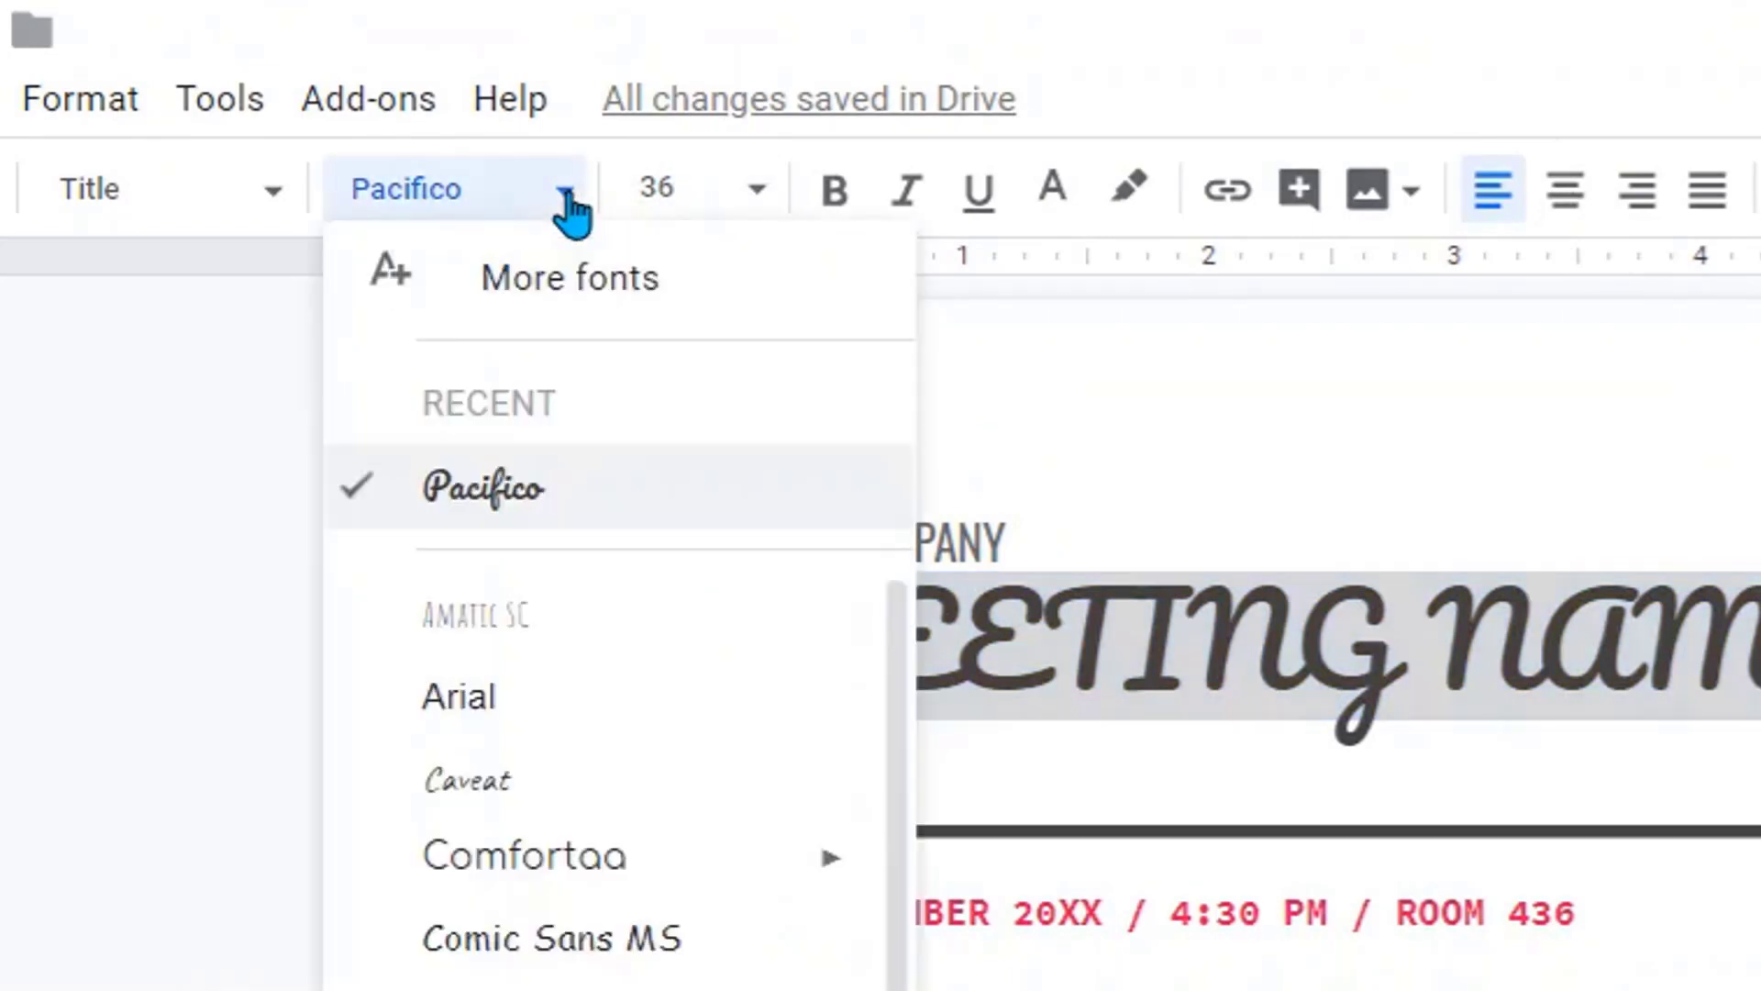
scroll(619, 734, "down", 4)
scroll(619, 734, "down", 1)
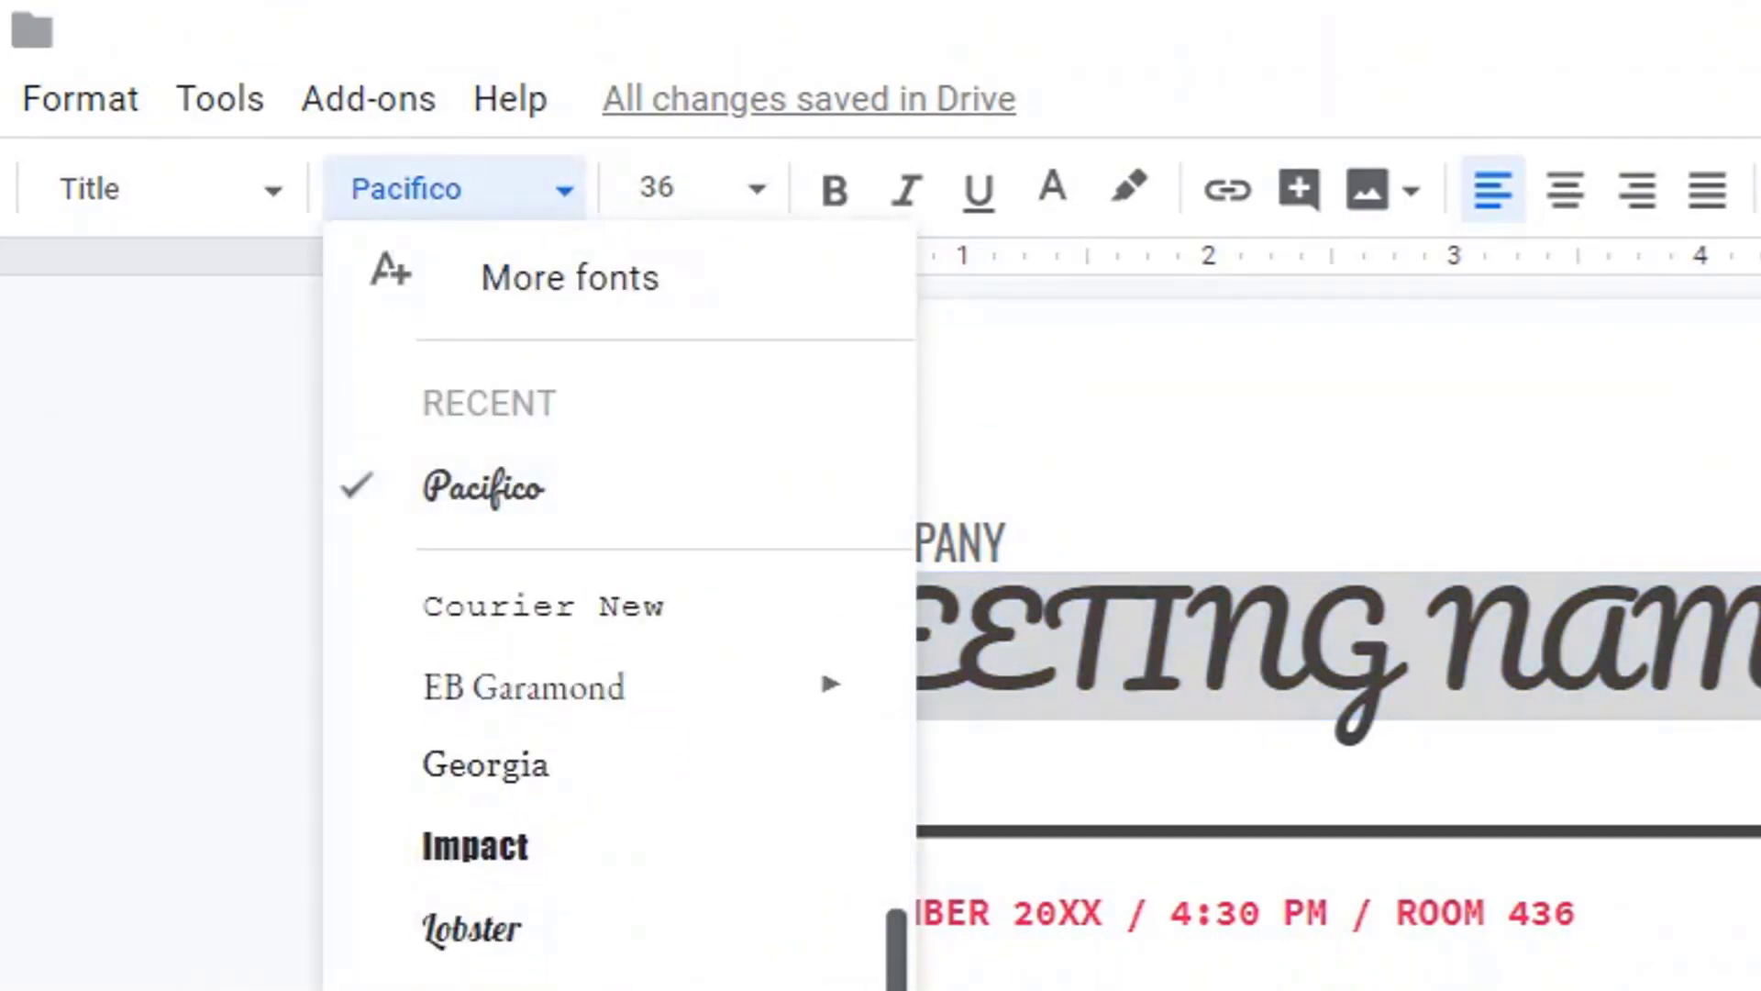
scroll(619, 734, "up", 5)
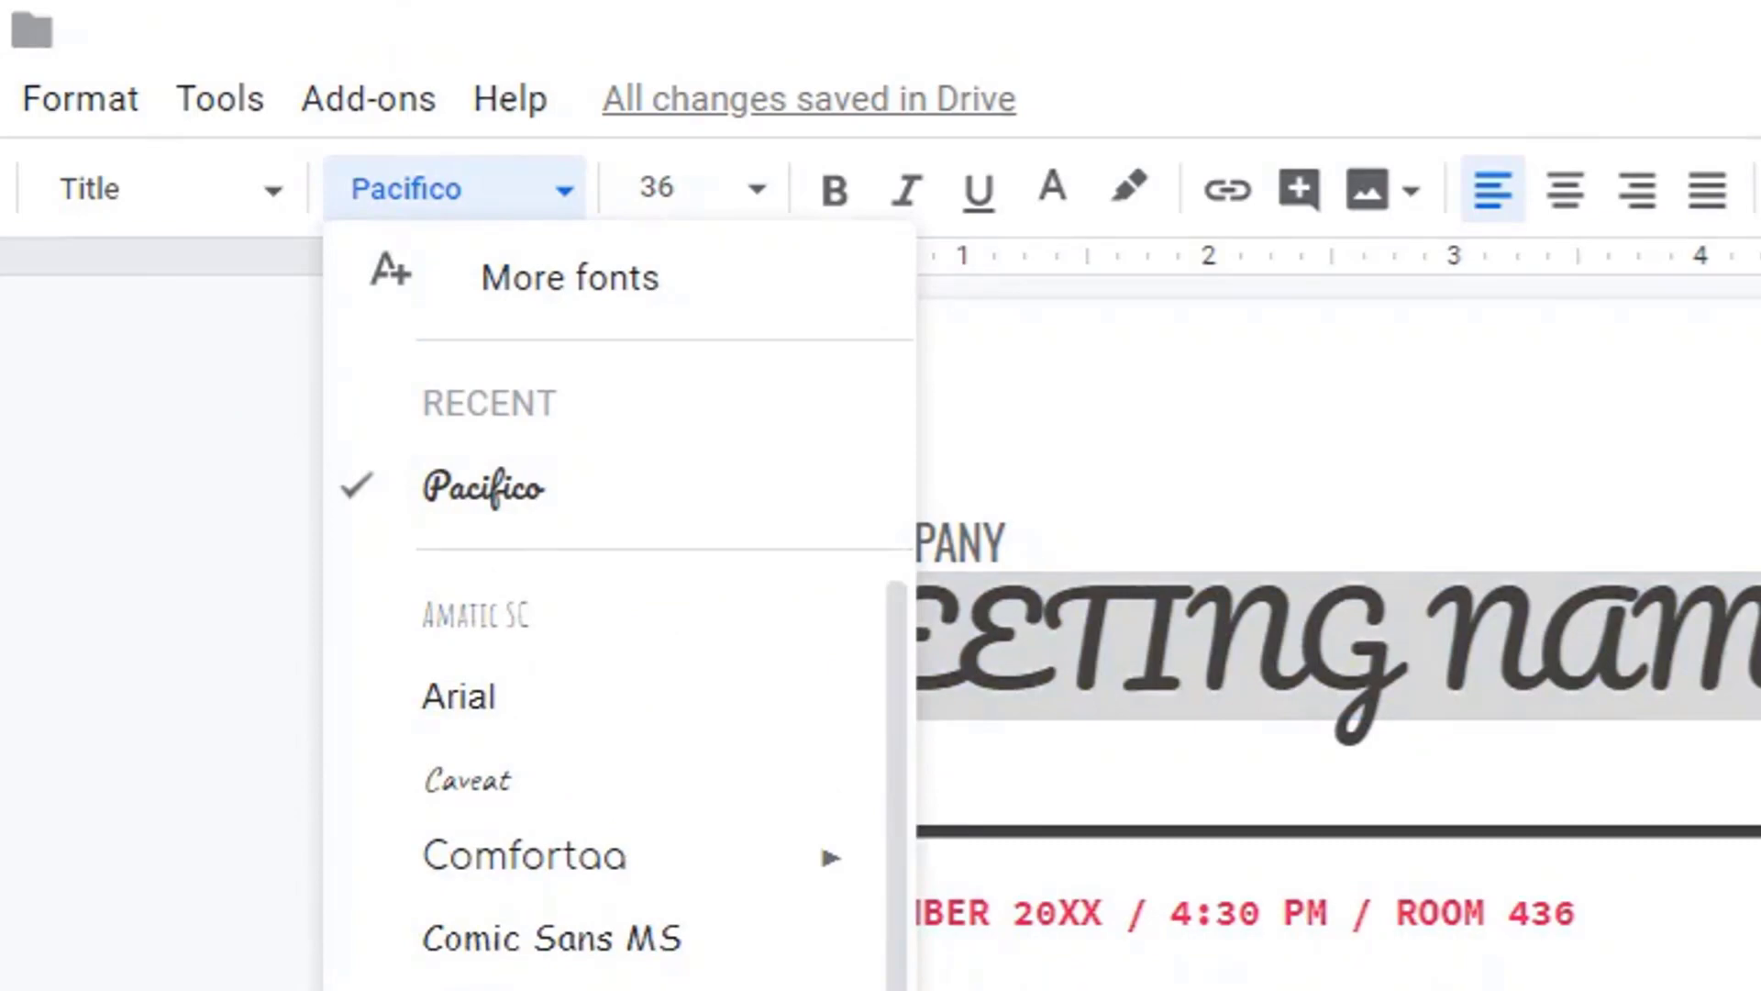
scroll(619, 734, "down", 3)
left_click(459, 862)
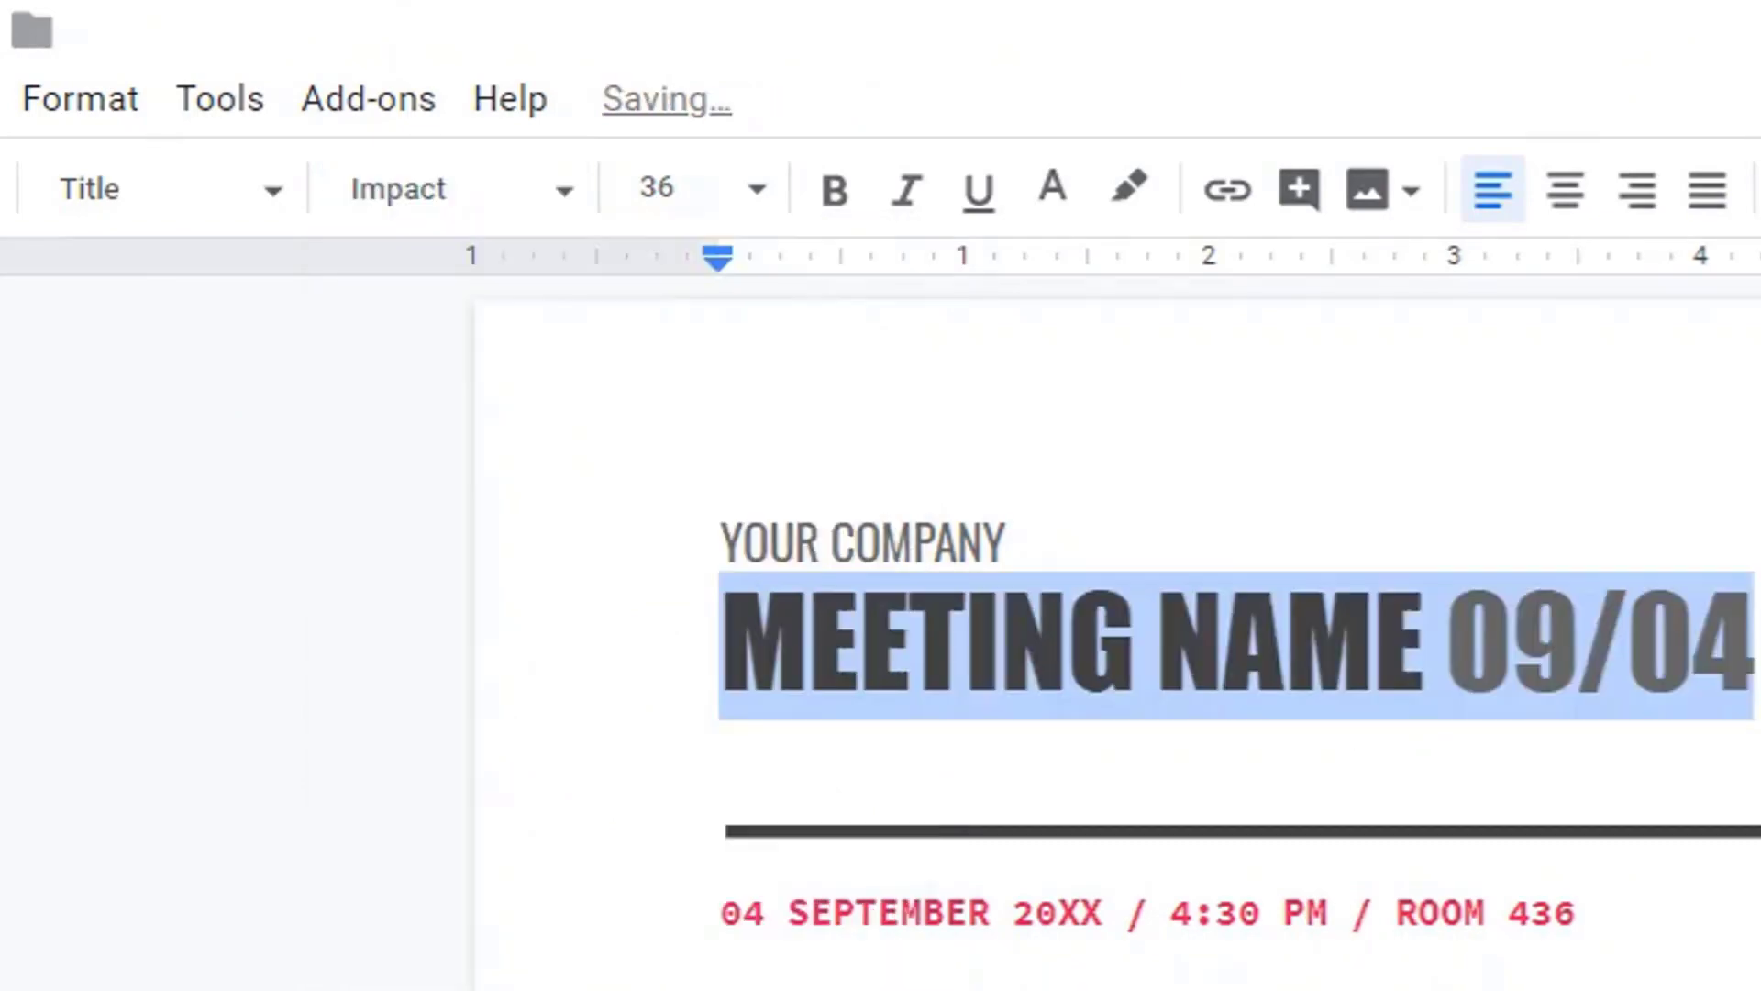
- Change the font of the "MEETING NAME 09/04" title line to EB Garamond in bold
double_click(1463, 654)
left_click_drag(1463, 654, 661, 652)
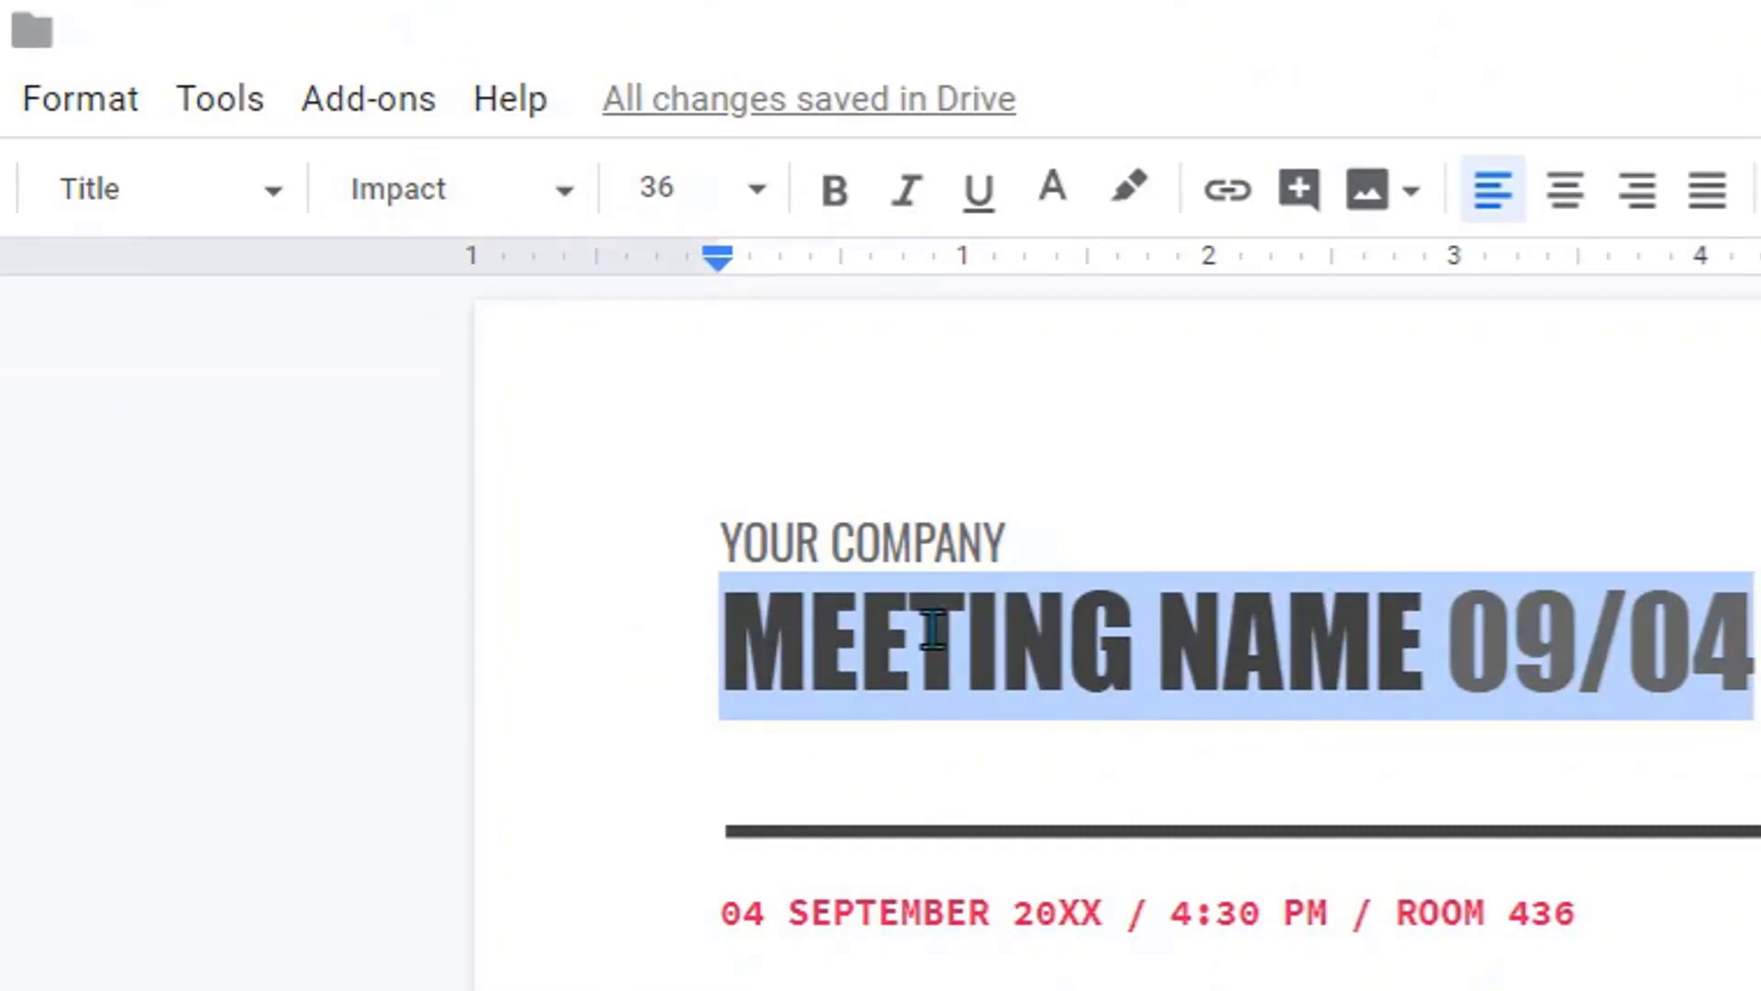
left_click(564, 193)
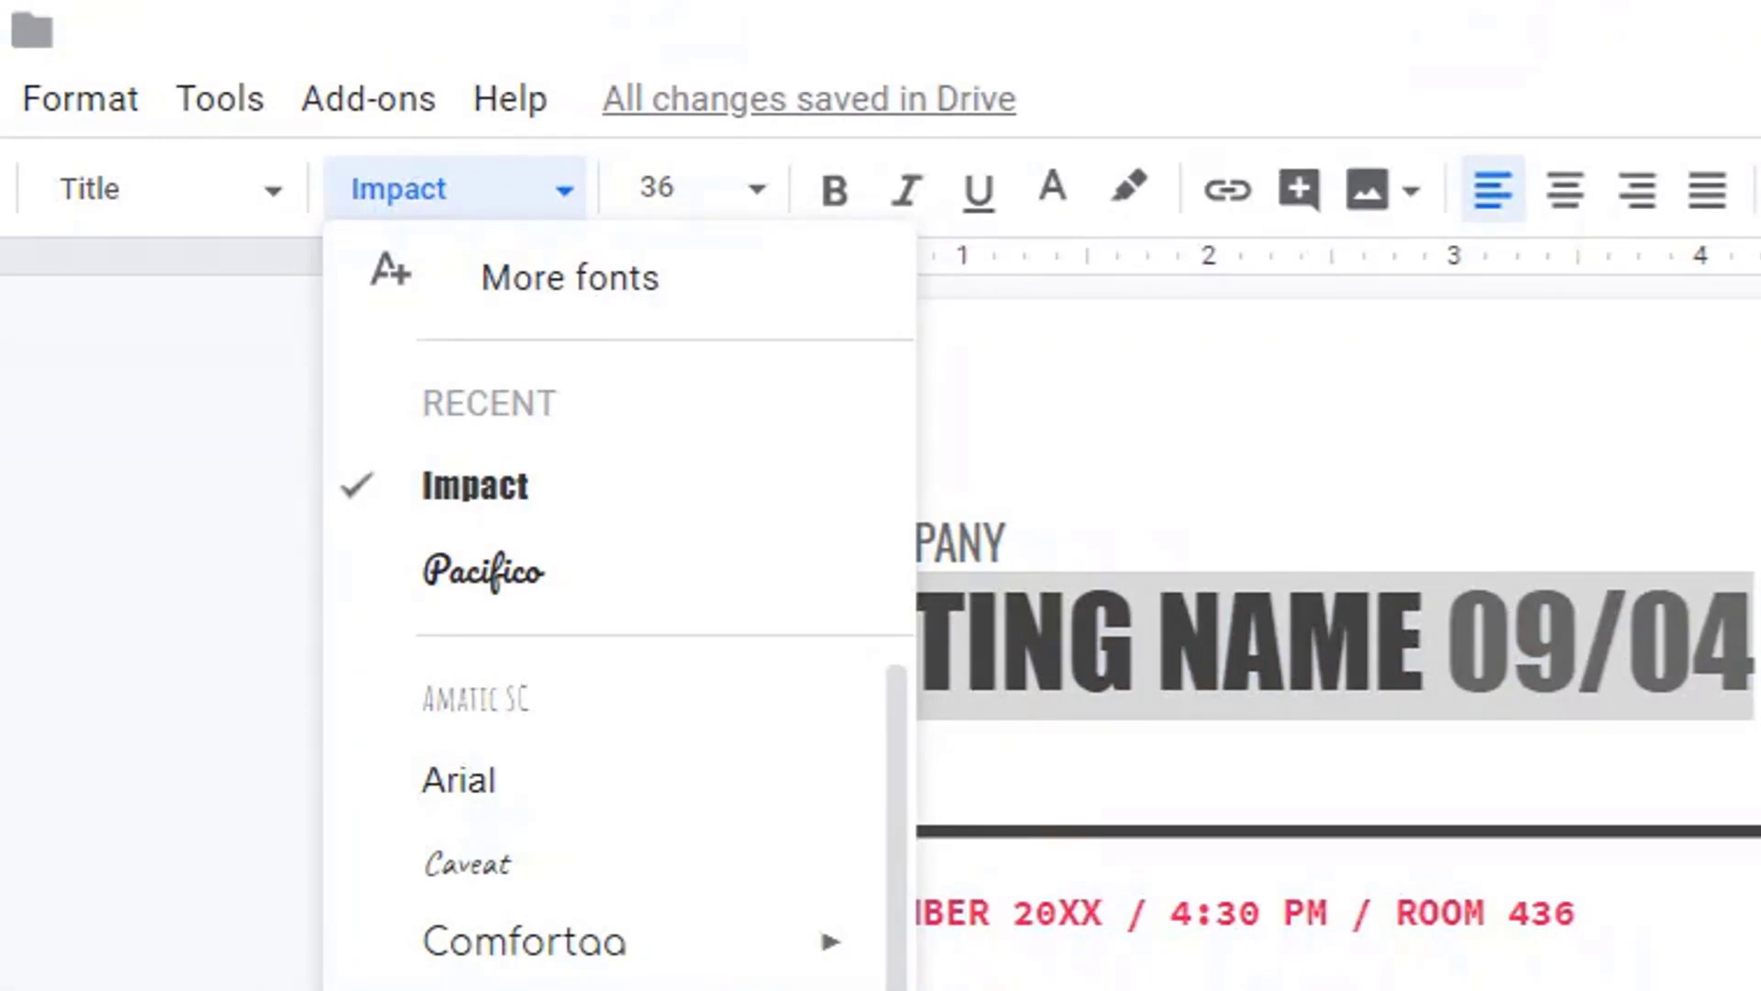
key("Return")
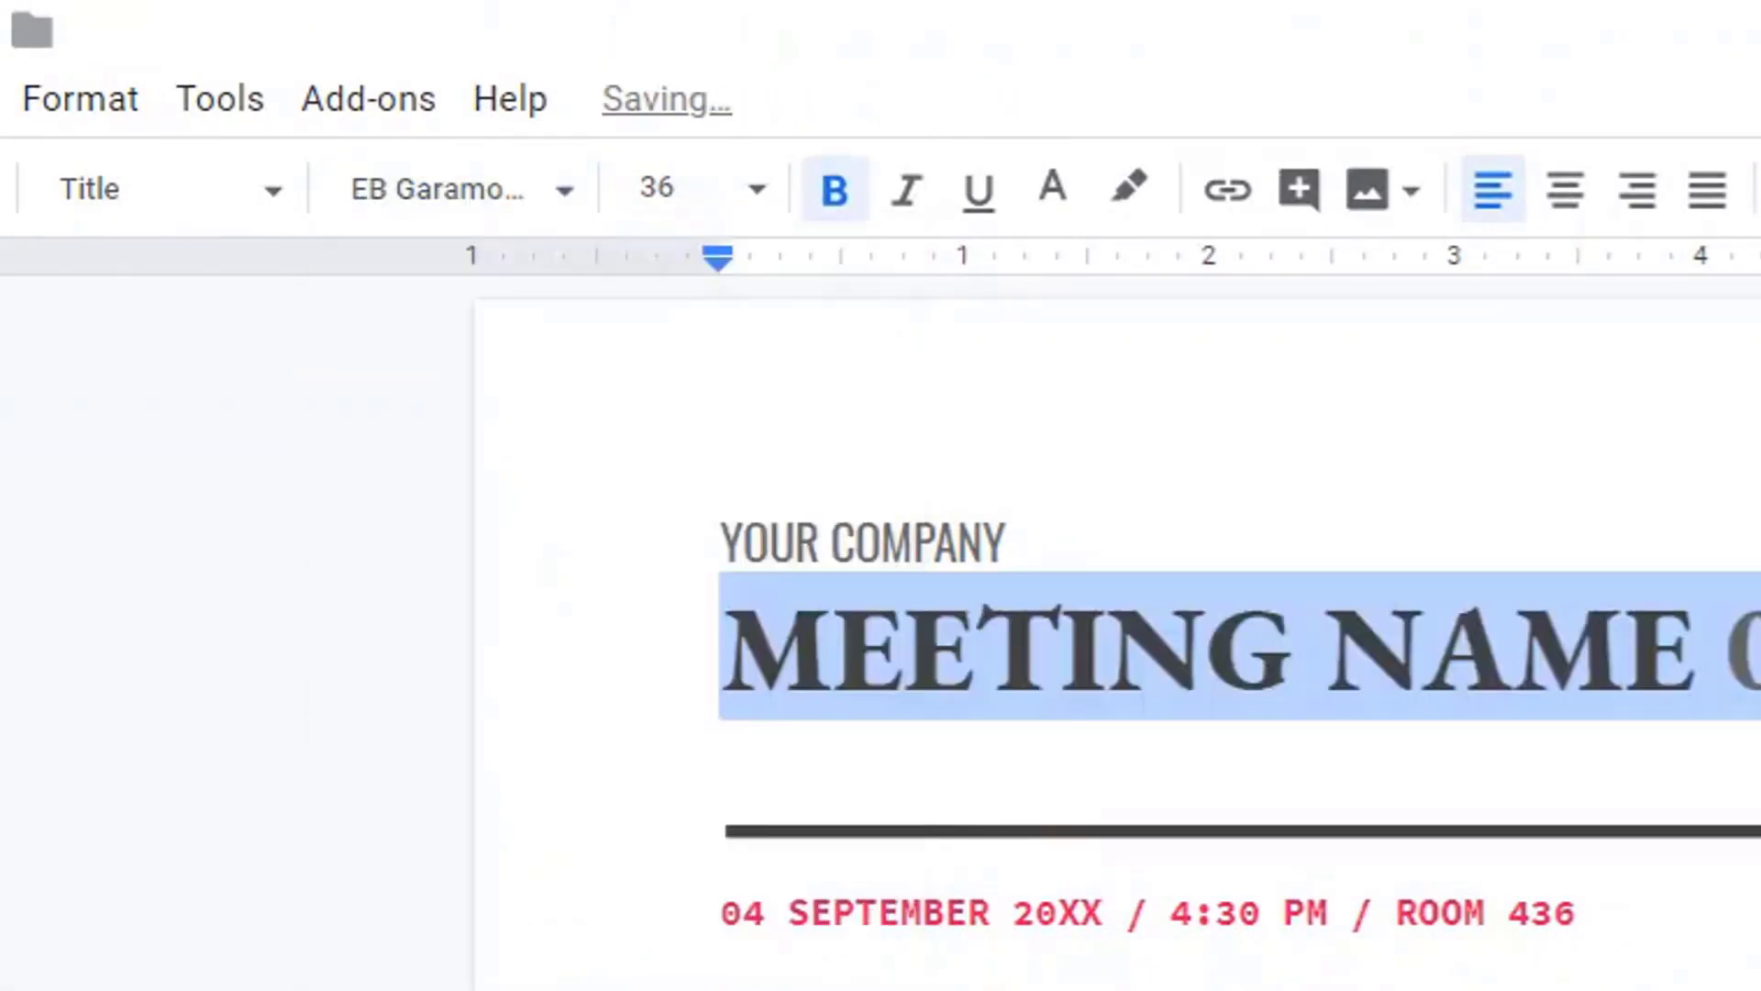
left_click_drag(1697, 663, 609, 669)
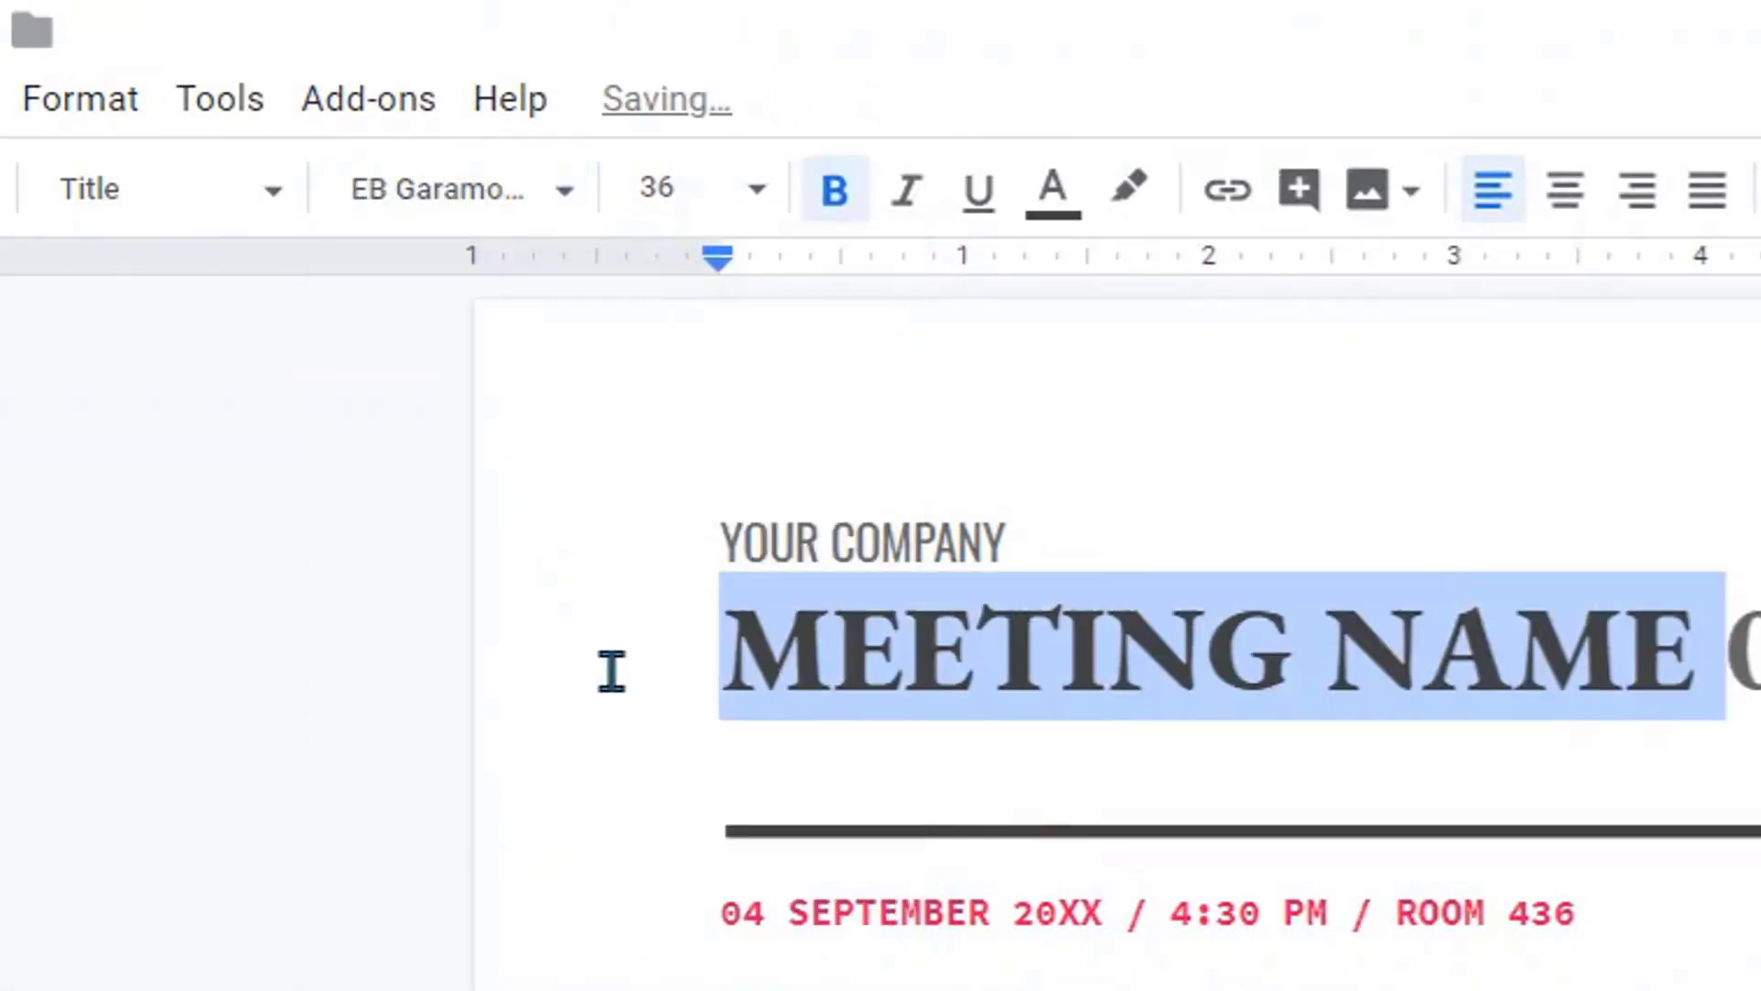
left_click(706, 667)
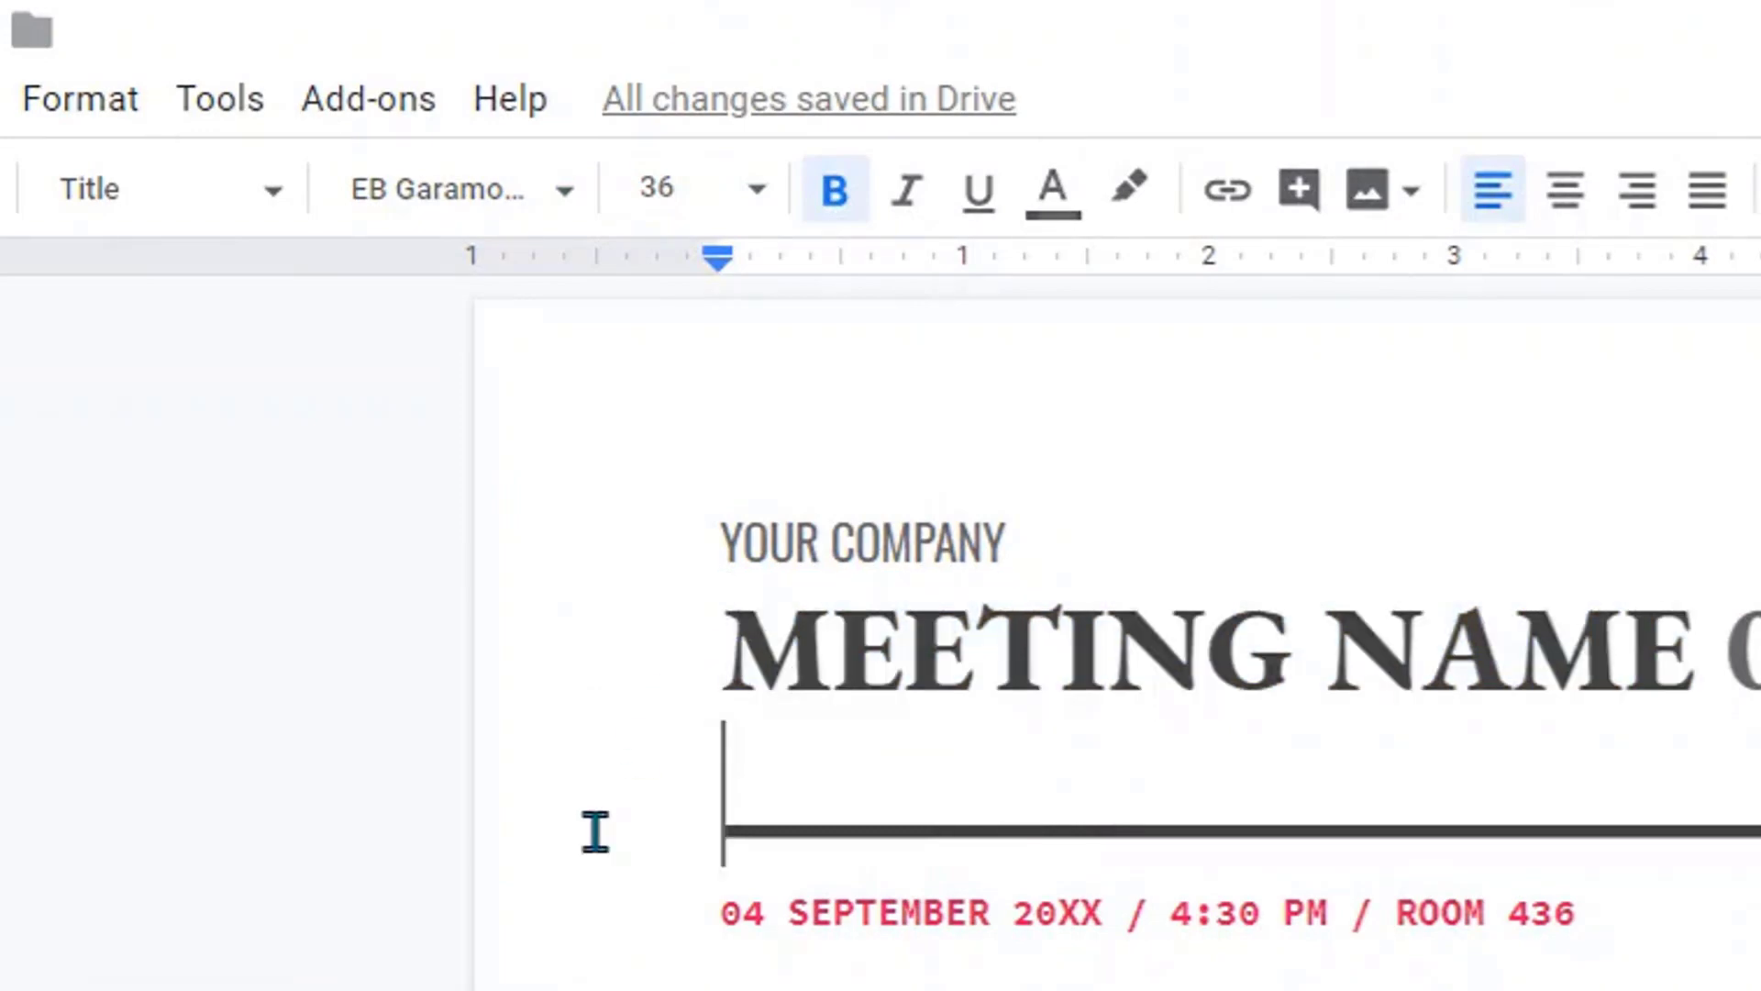
left_click_drag(768, 642, 1715, 628)
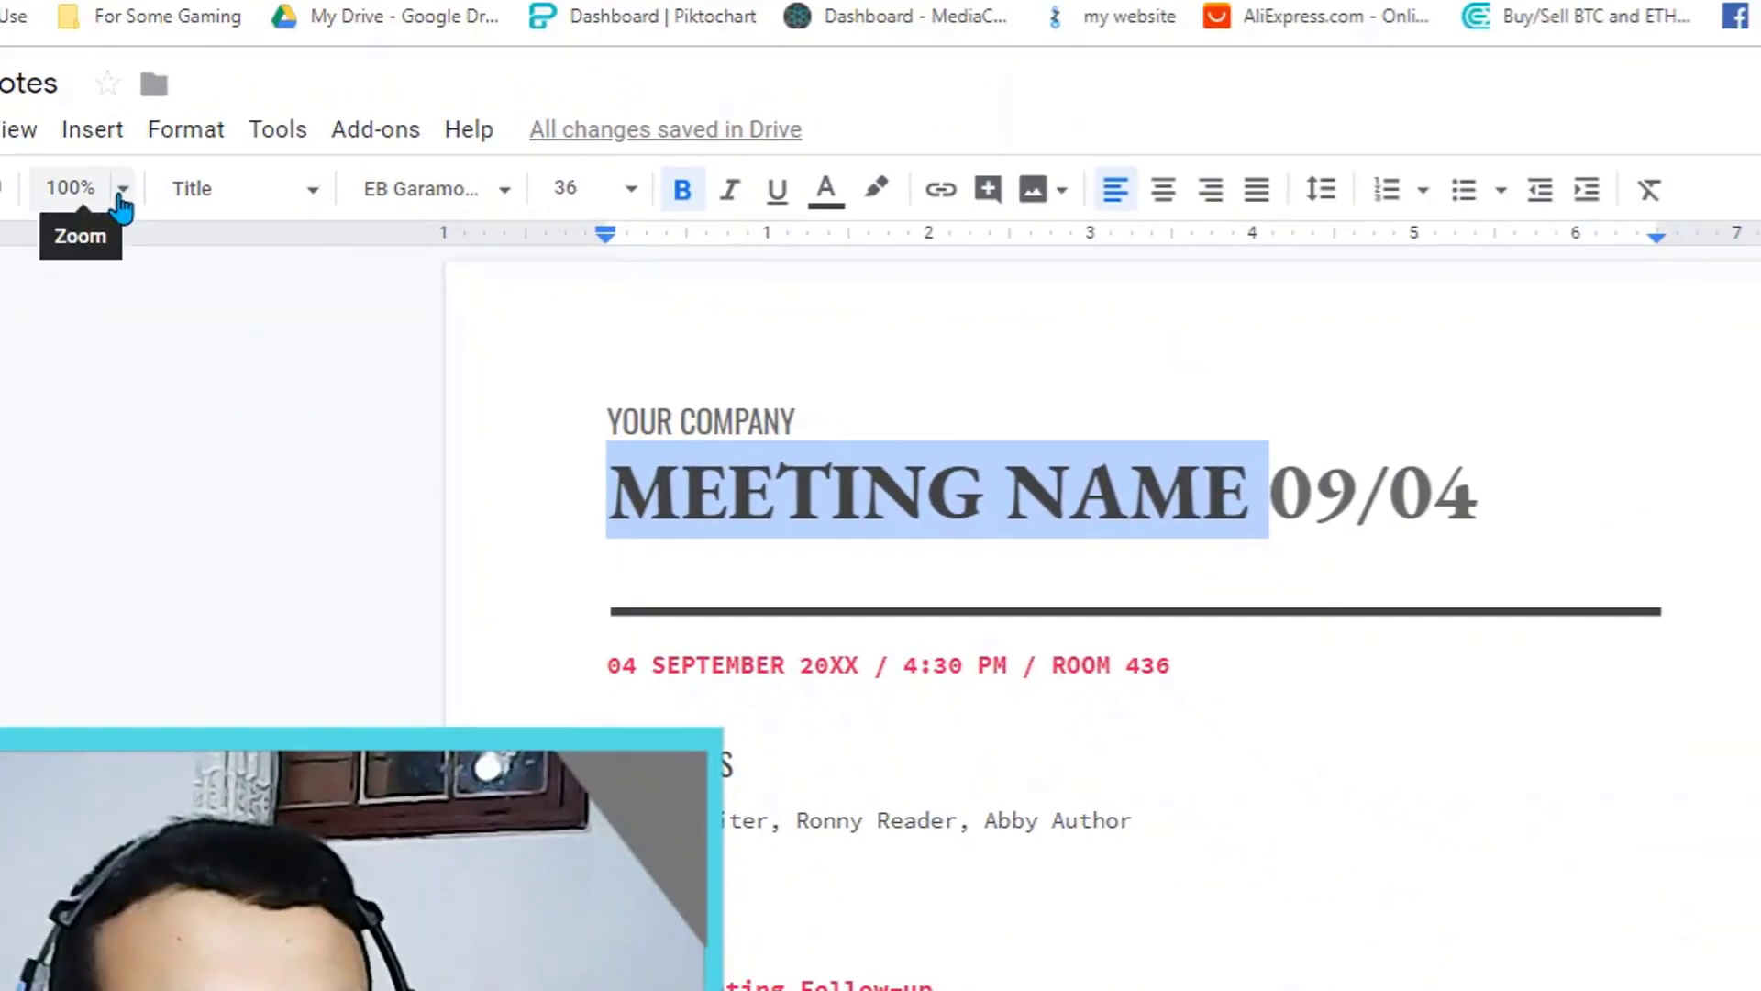
- Set the document's zoom level to 75% and reduce it further to 50%
left_click(118, 188)
left_click(296, 393)
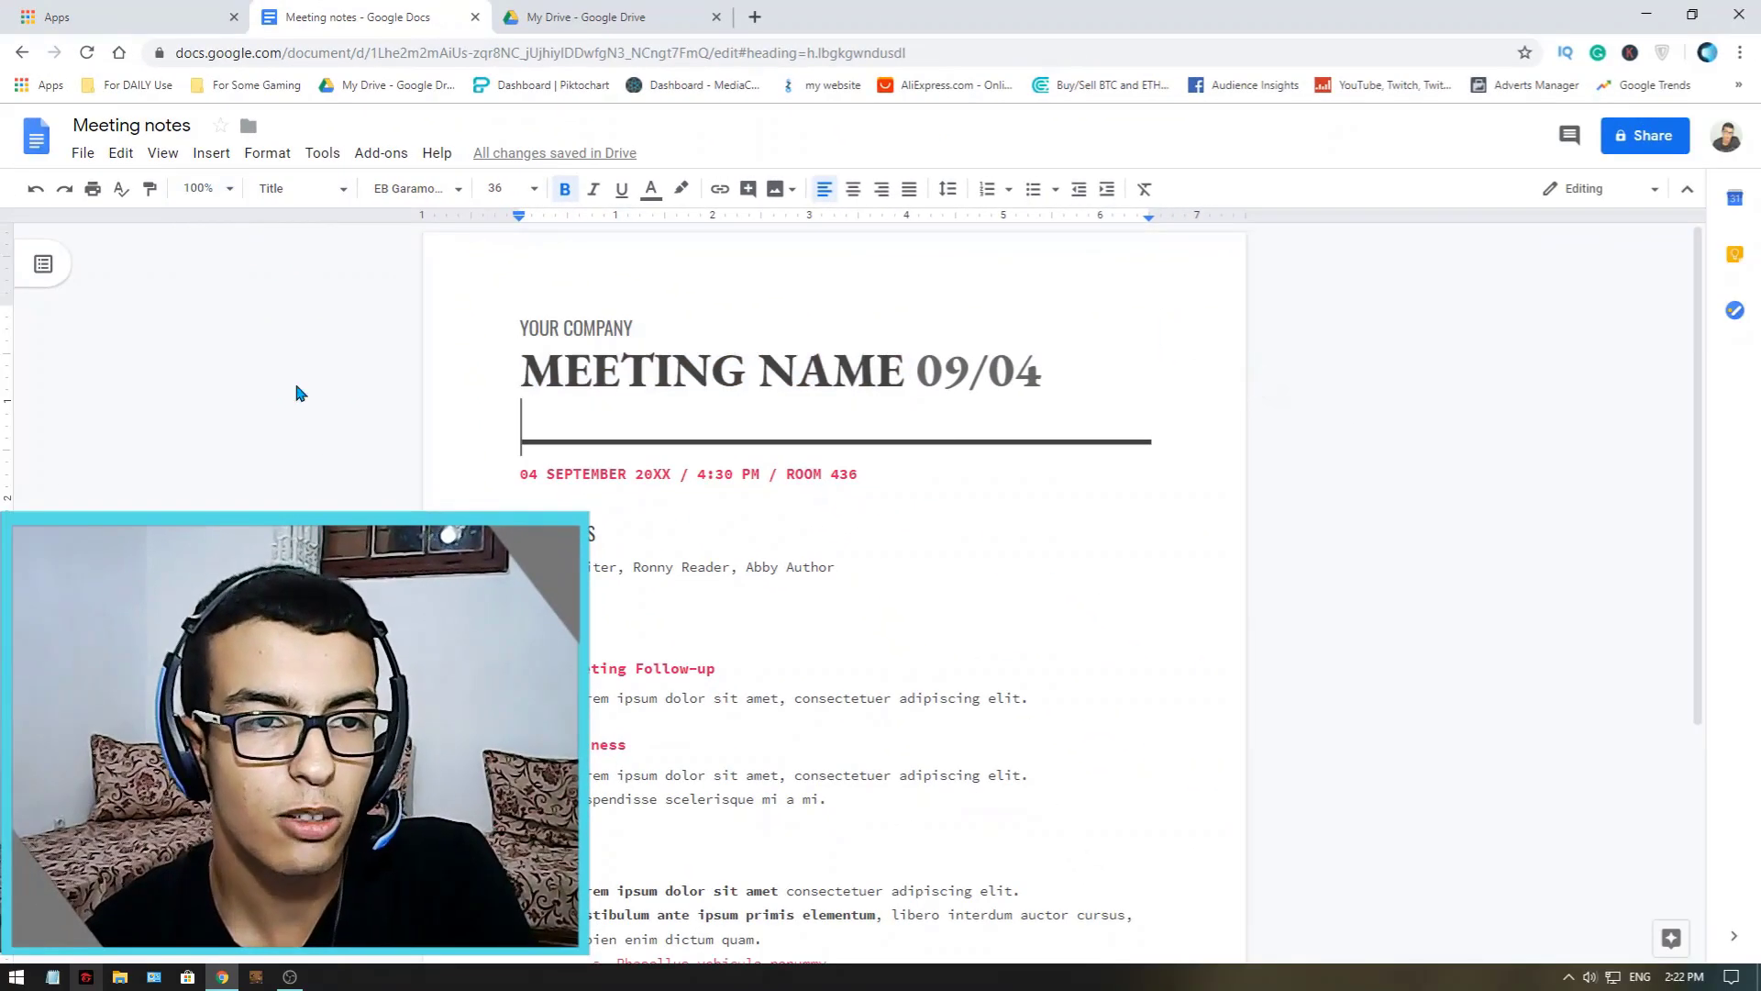
left_click(226, 188)
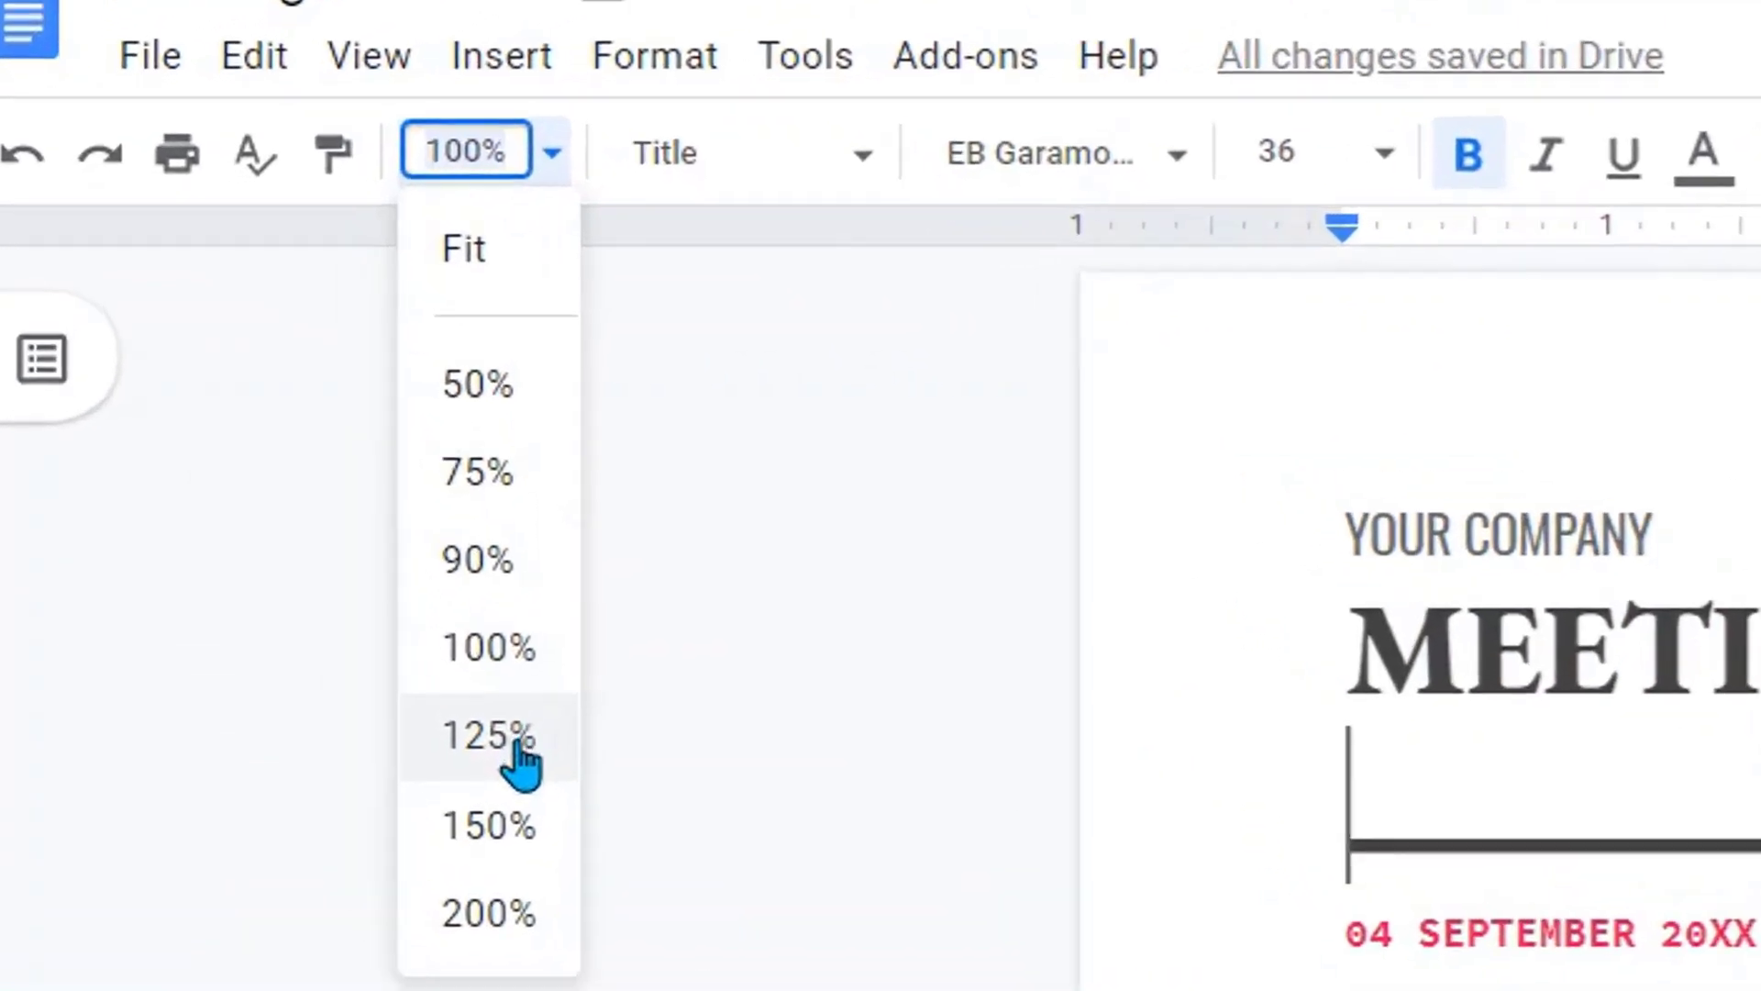
left_click(340, 388)
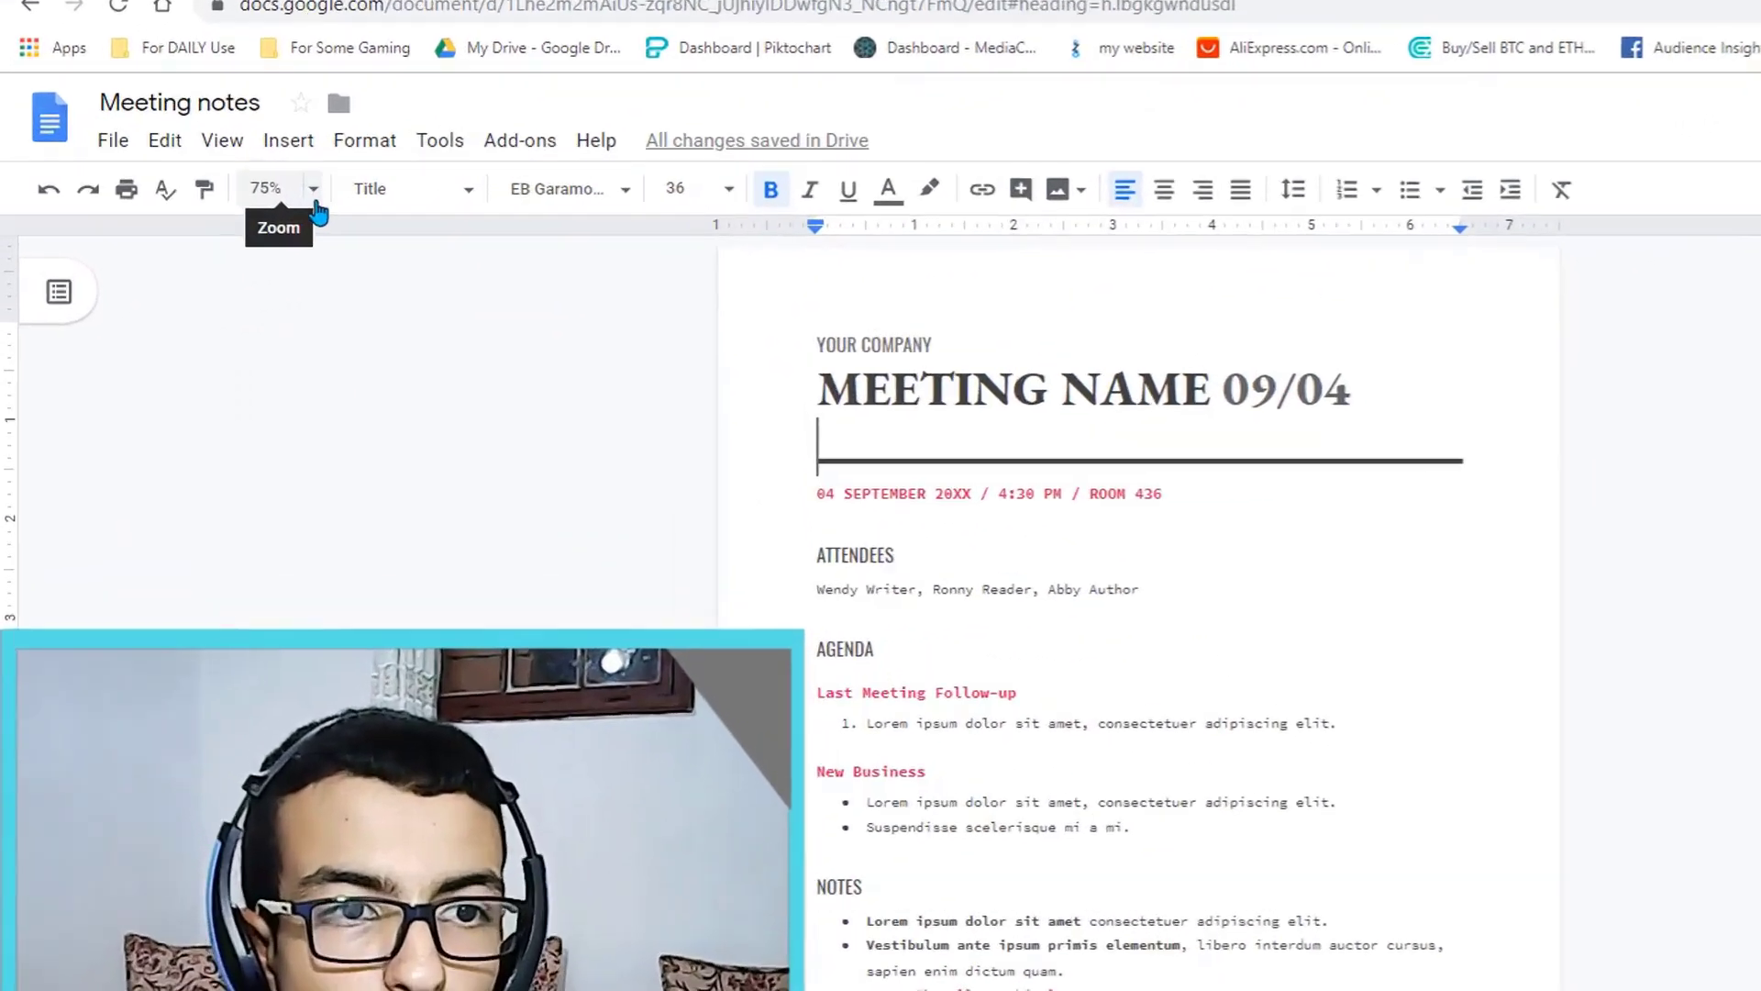
left_click(250, 186)
left_click(520, 439)
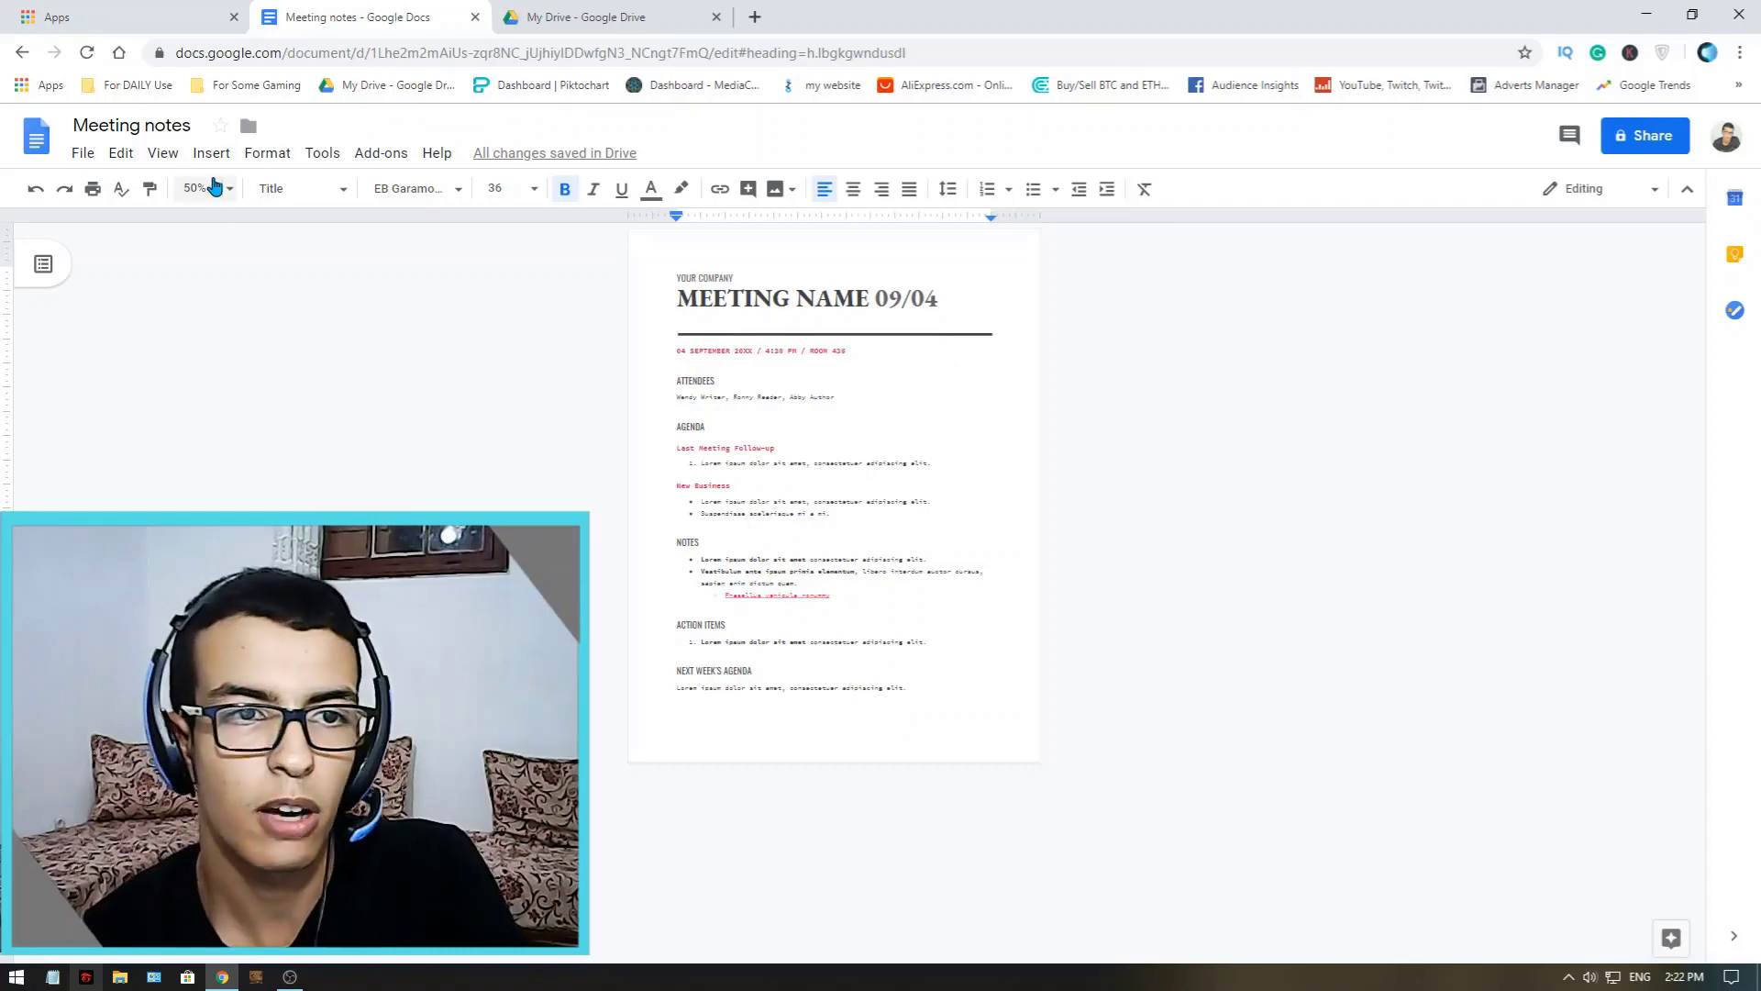
- Set the document's zoom level to 75% and look over the whole page
left_click(214, 186)
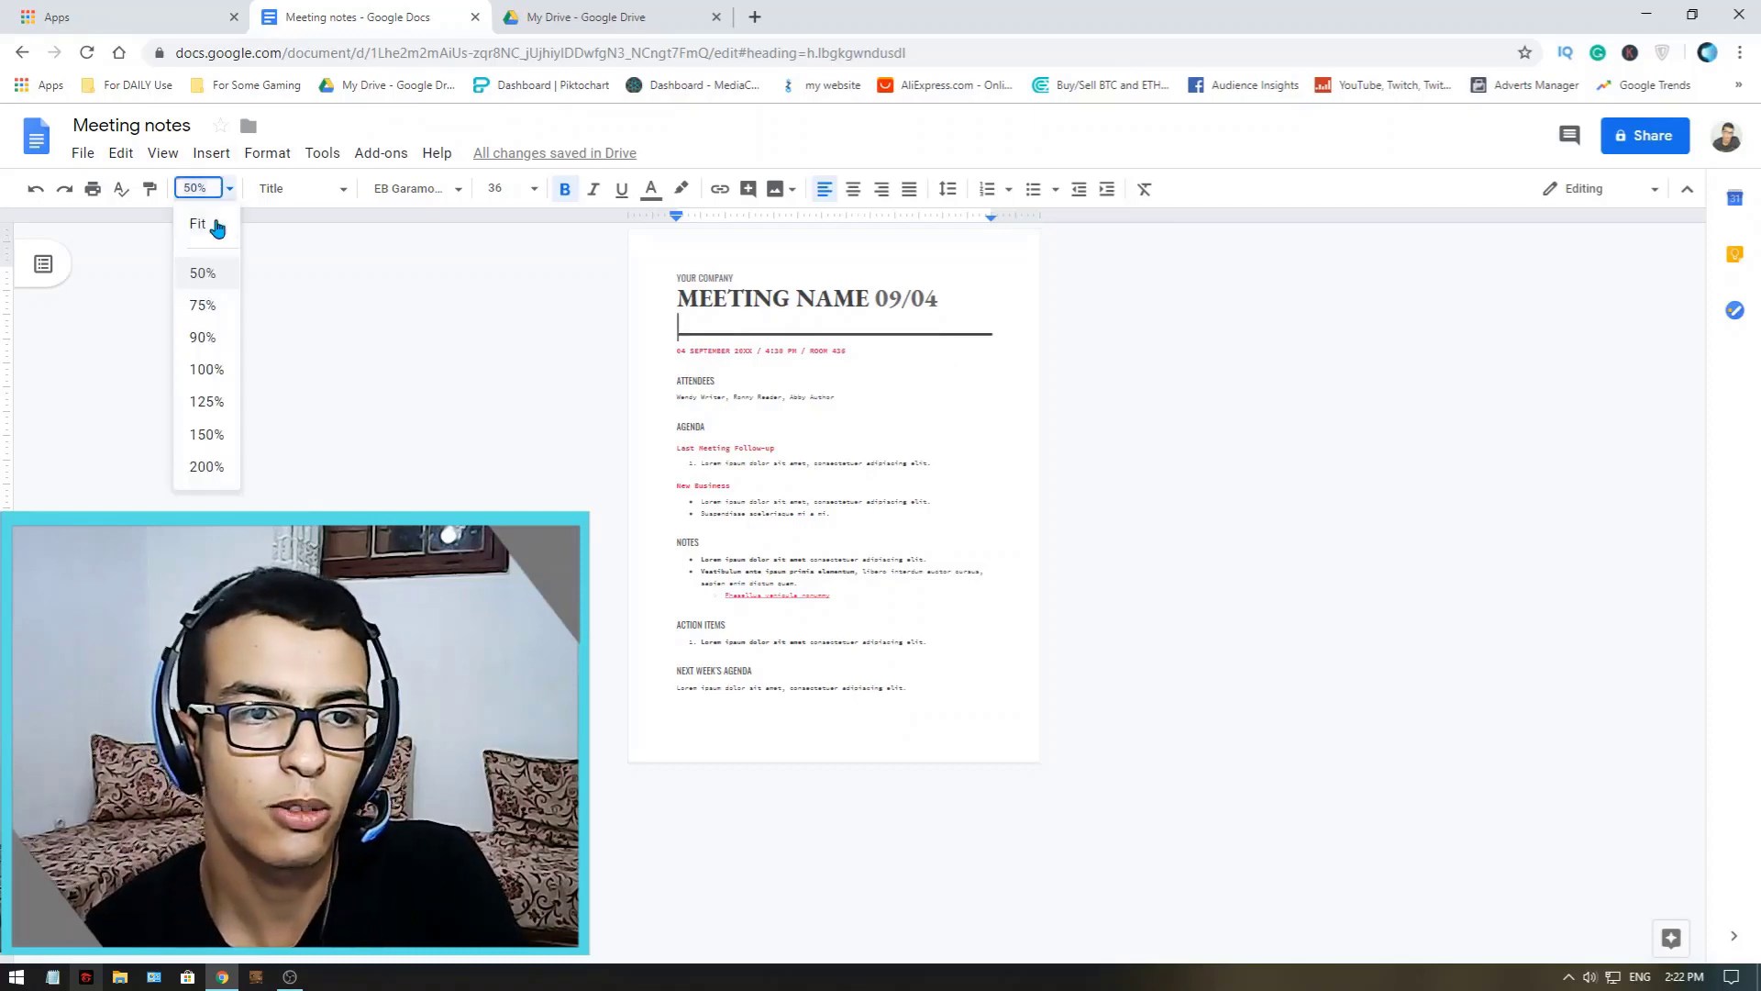
left_click(217, 305)
scroll(1647, 349, "down", 2)
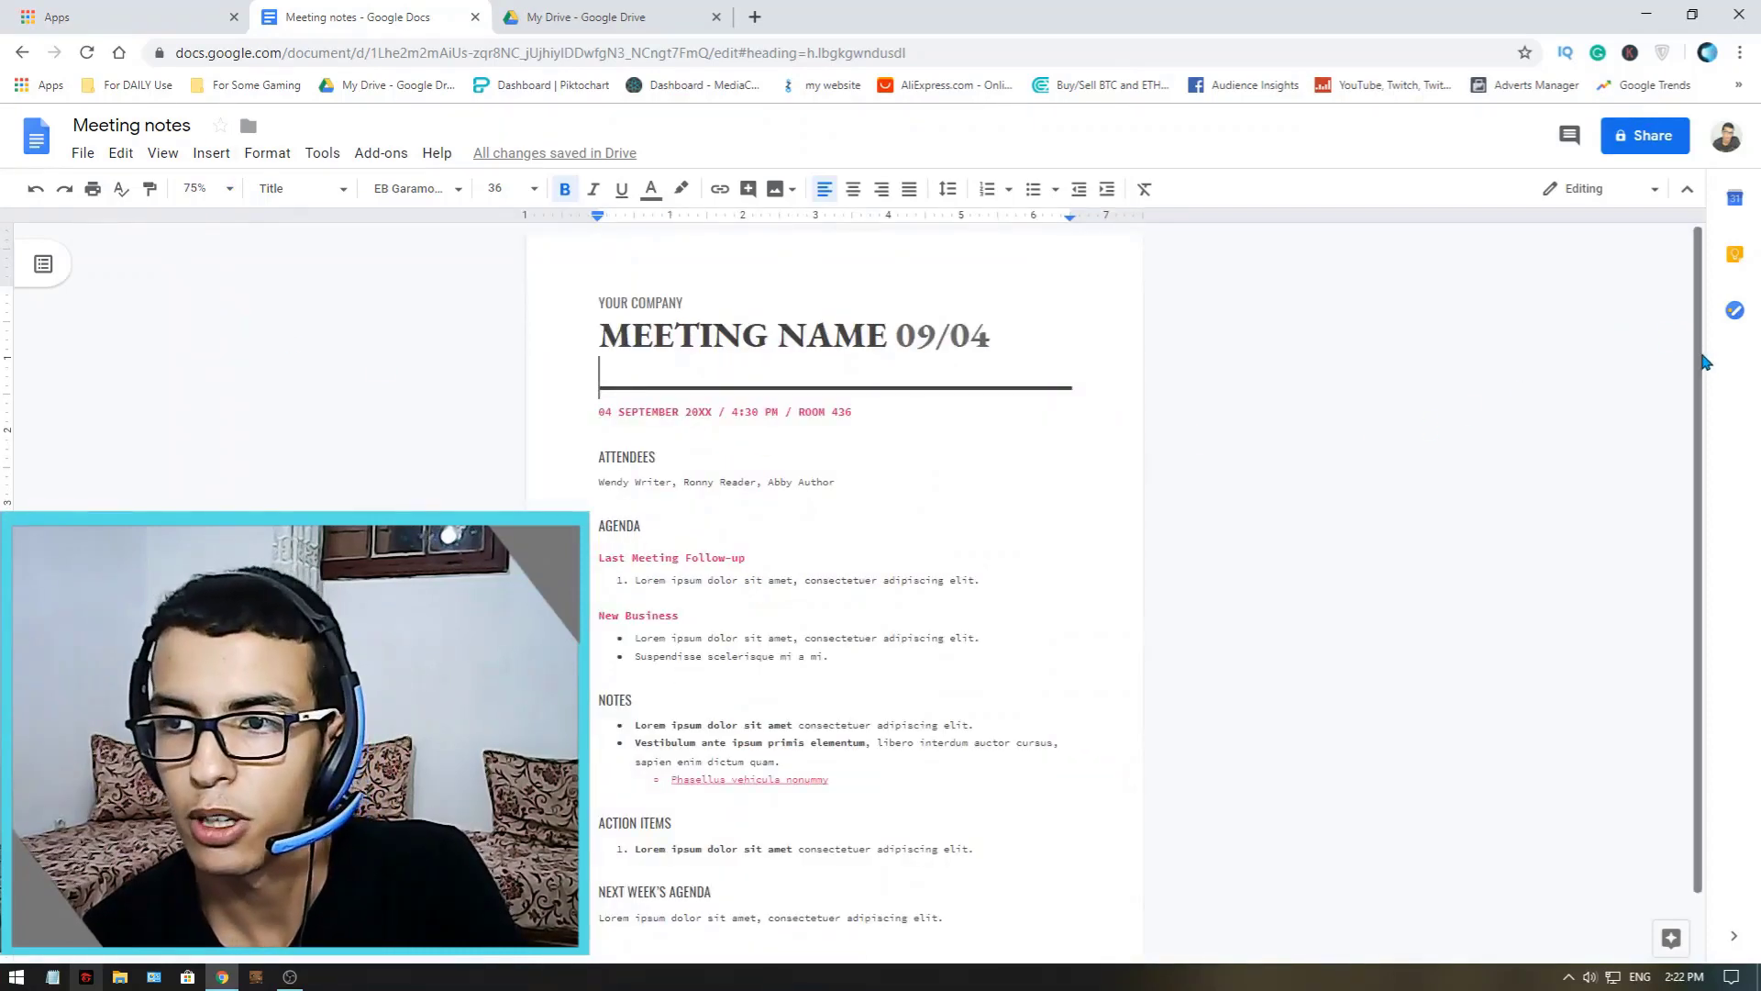
scroll(1674, 495, "up", 1)
scroll(1674, 495, "down", 1)
scroll(1665, 410, "up", 2)
scroll(1665, 410, "down", 1)
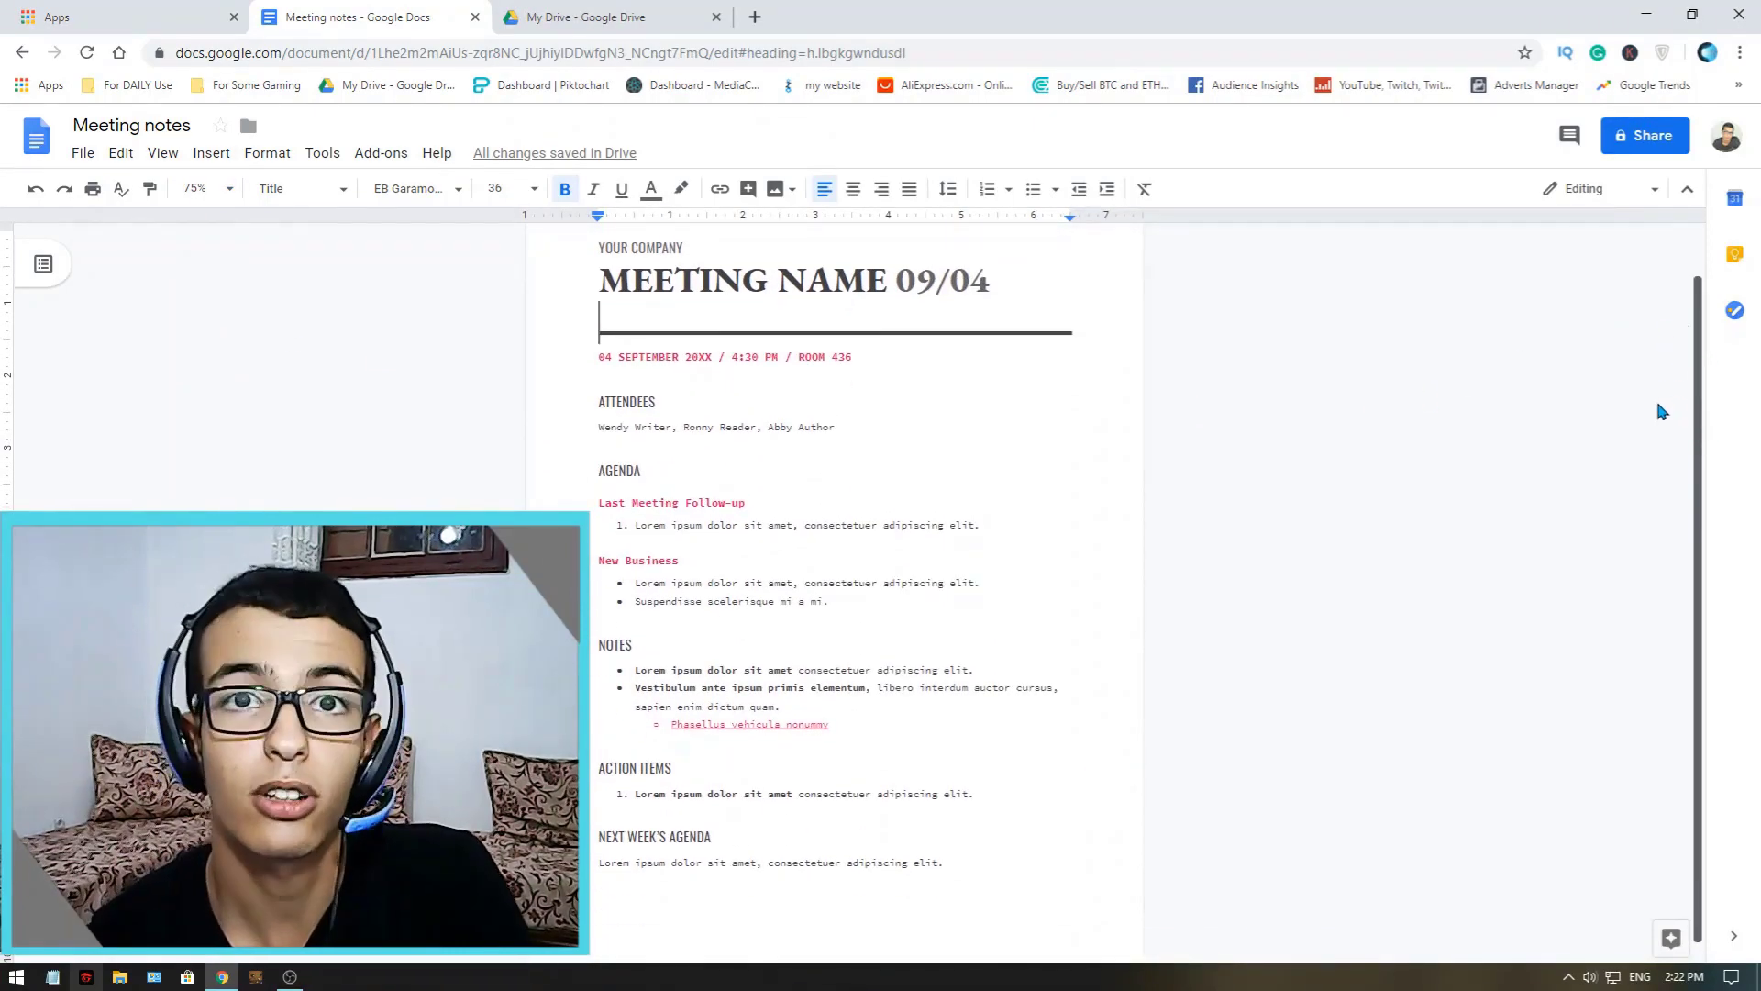
- Set the document's zoom level to 100% and look over the page at that size
scroll(1655, 398, "up", 3)
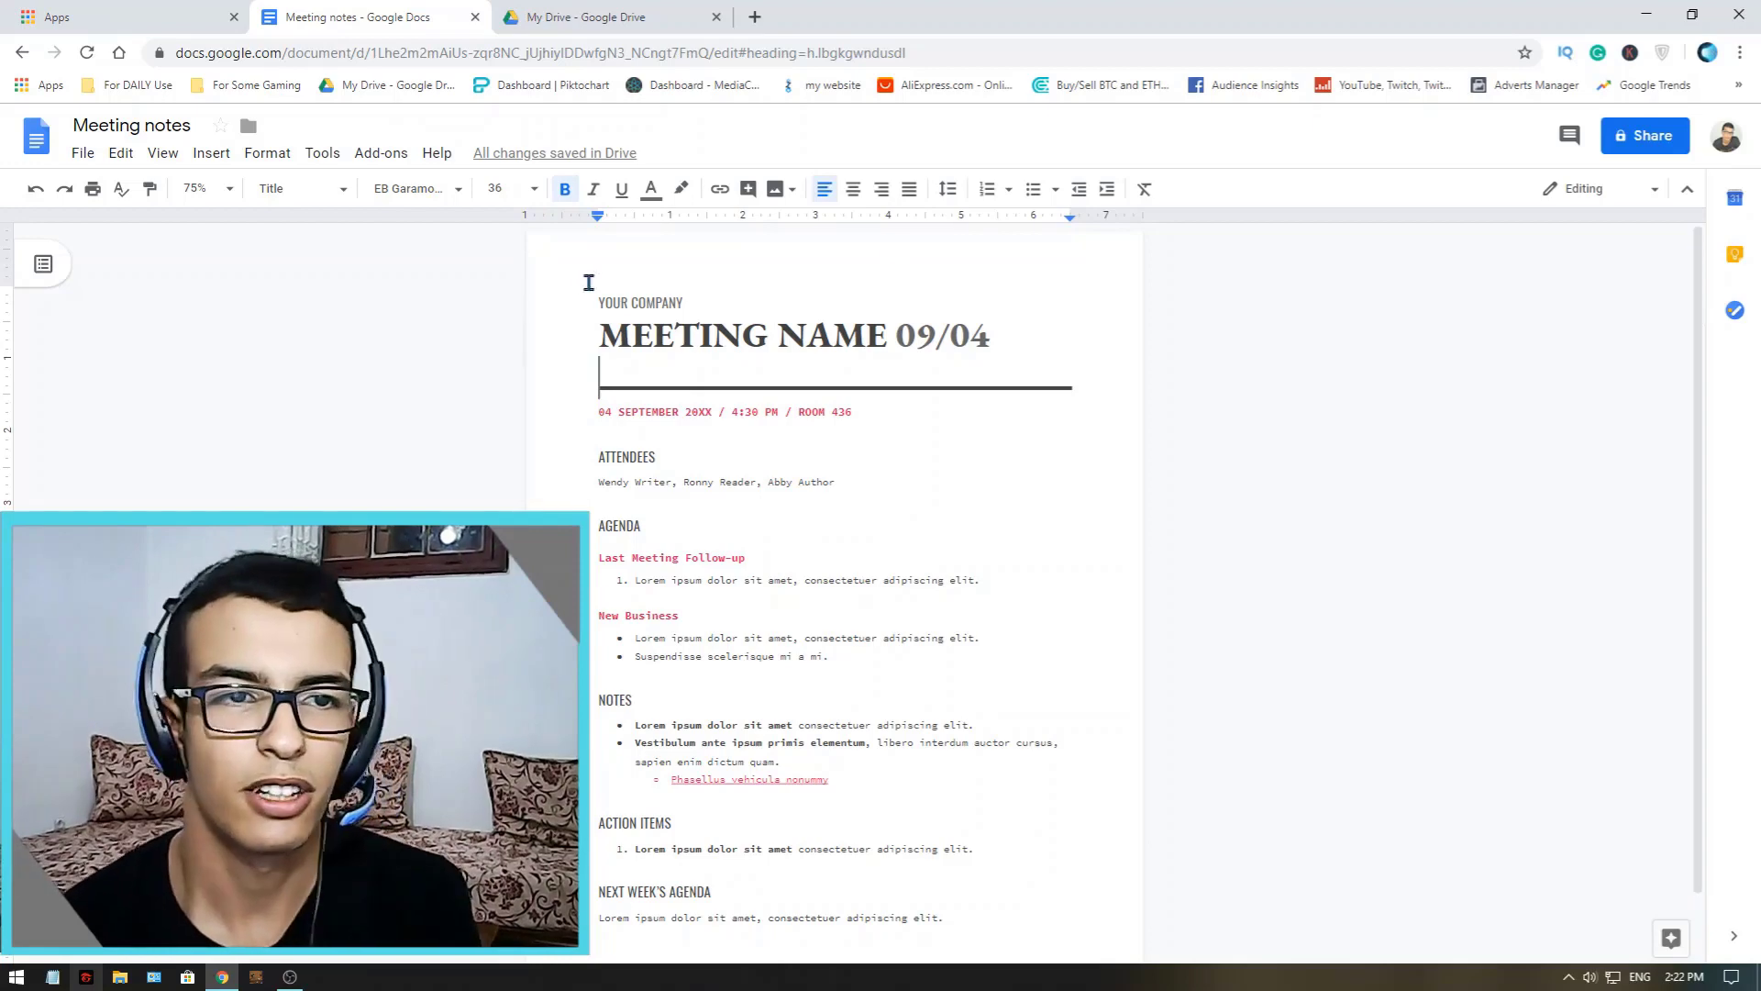
left_click(230, 198)
left_click(213, 376)
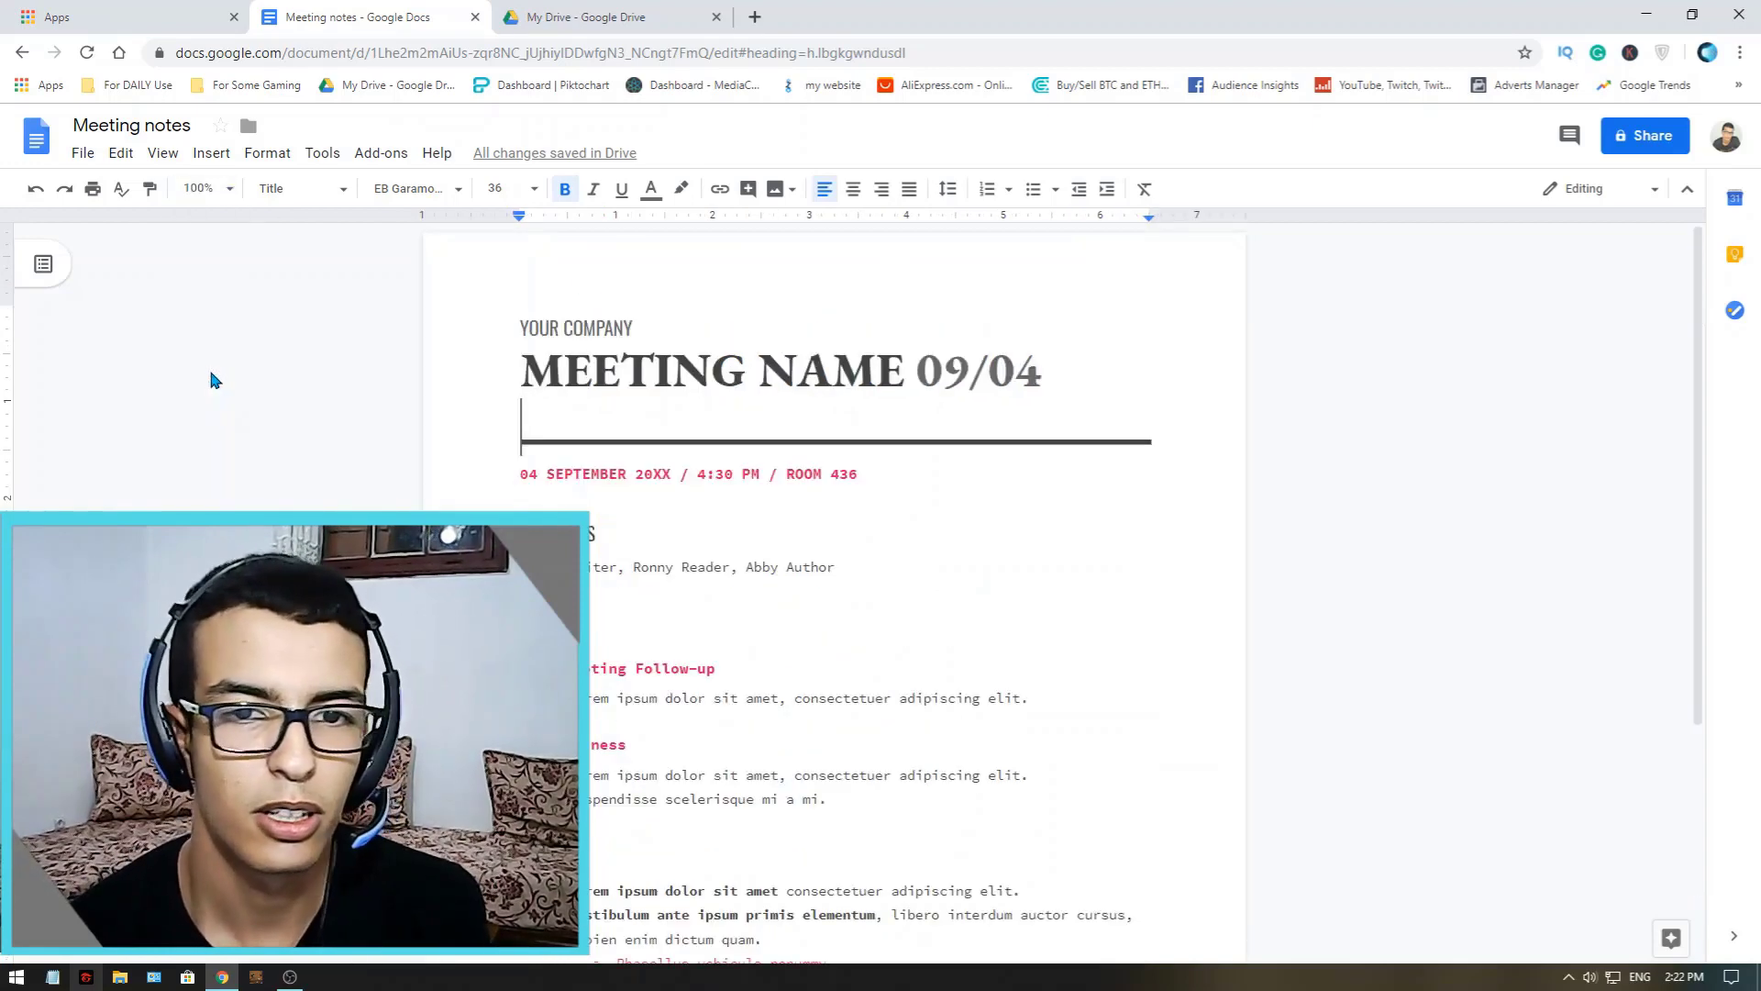
scroll(1614, 420, "down", 5)
scroll(1642, 420, "up", 5)
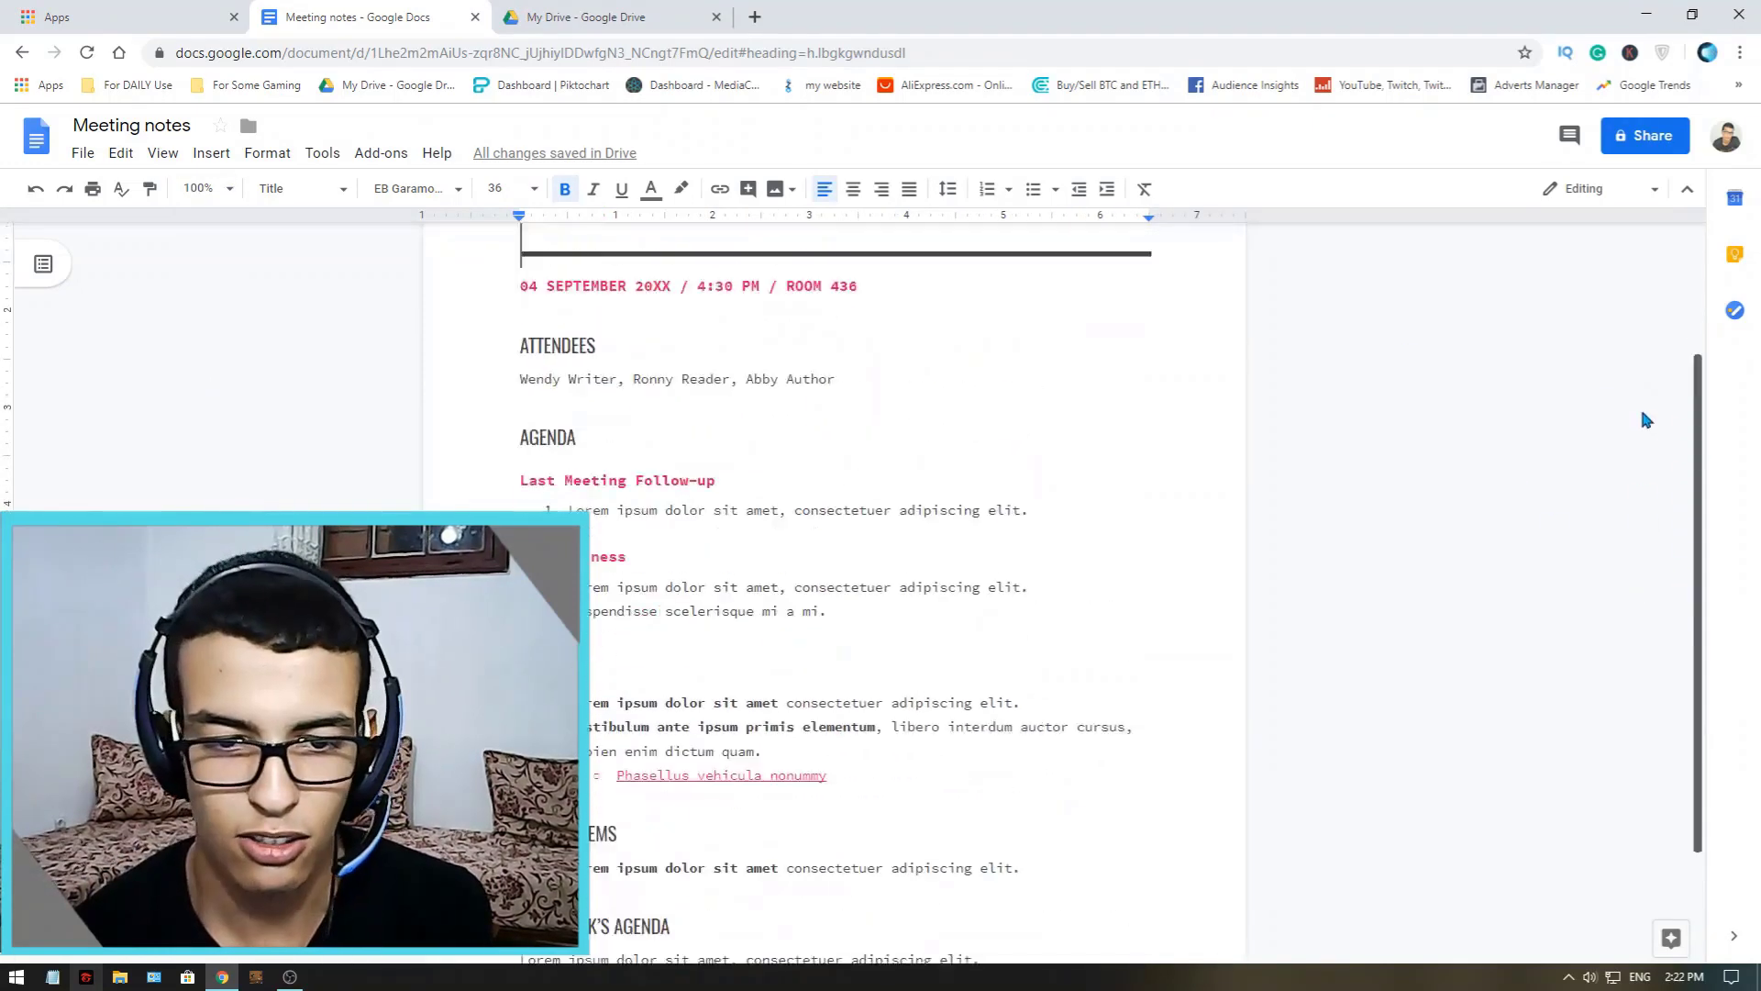
scroll(1667, 264, "down", 4)
scroll(1656, 495, "up", 4)
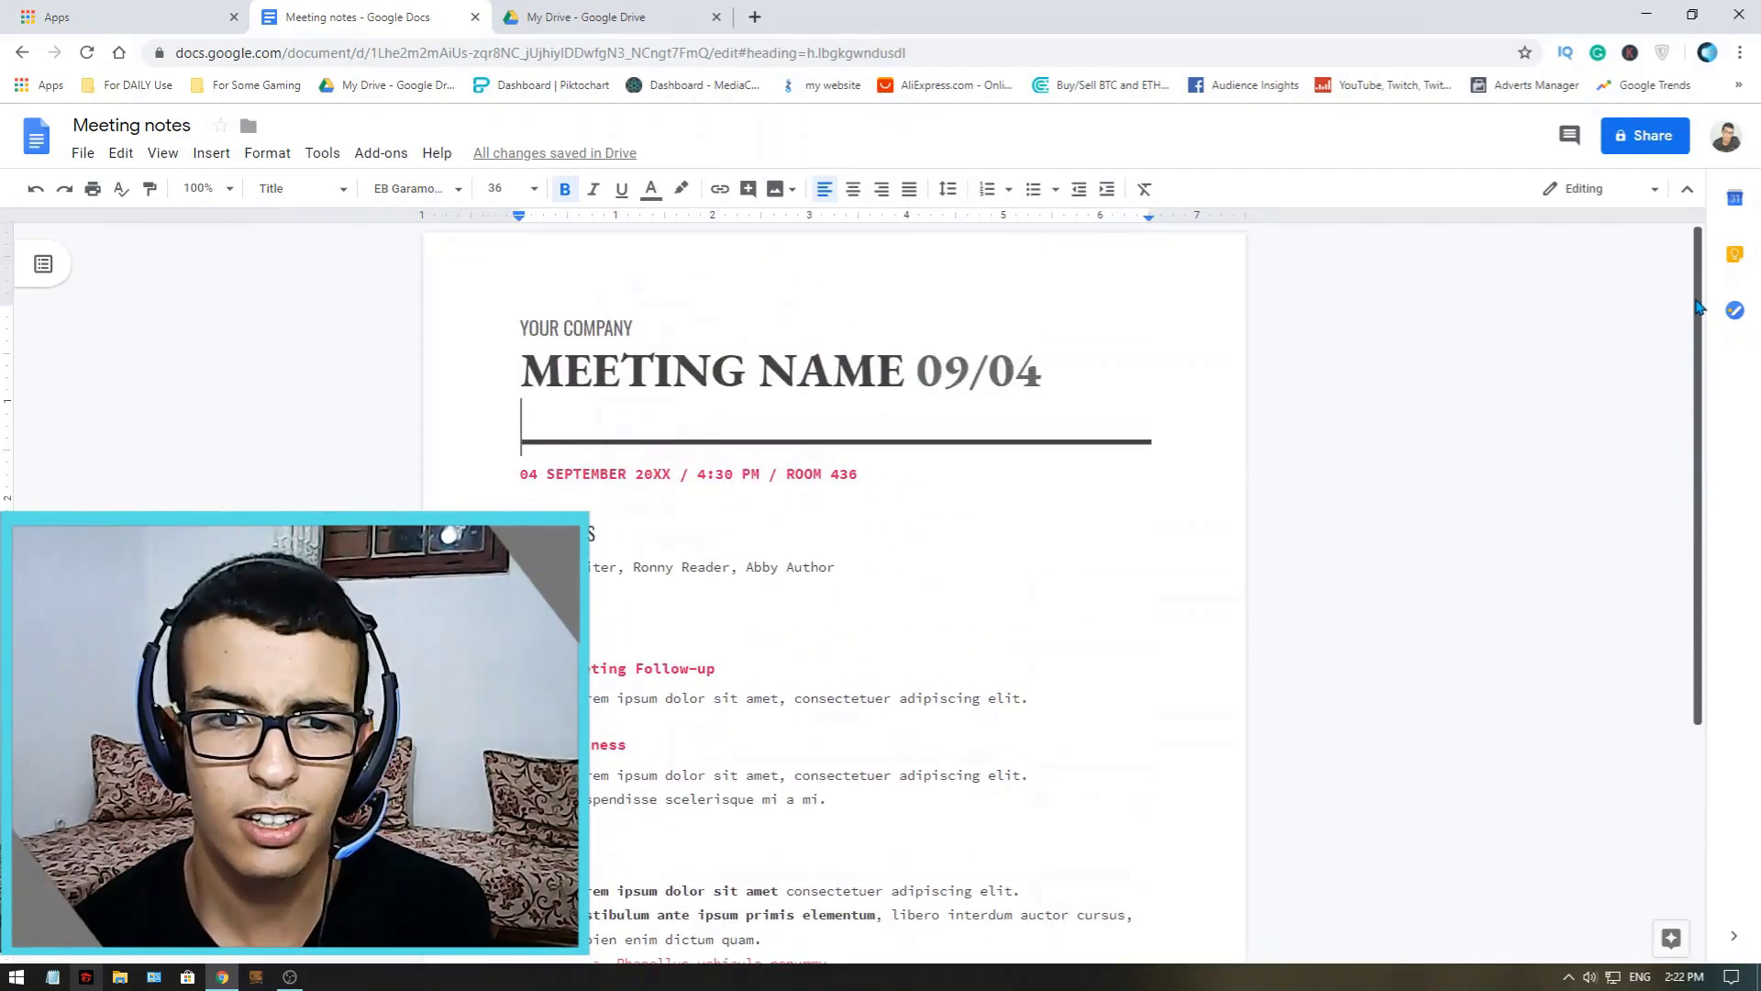
scroll(1651, 422, "down", 2)
scroll(1658, 371, "up", 1)
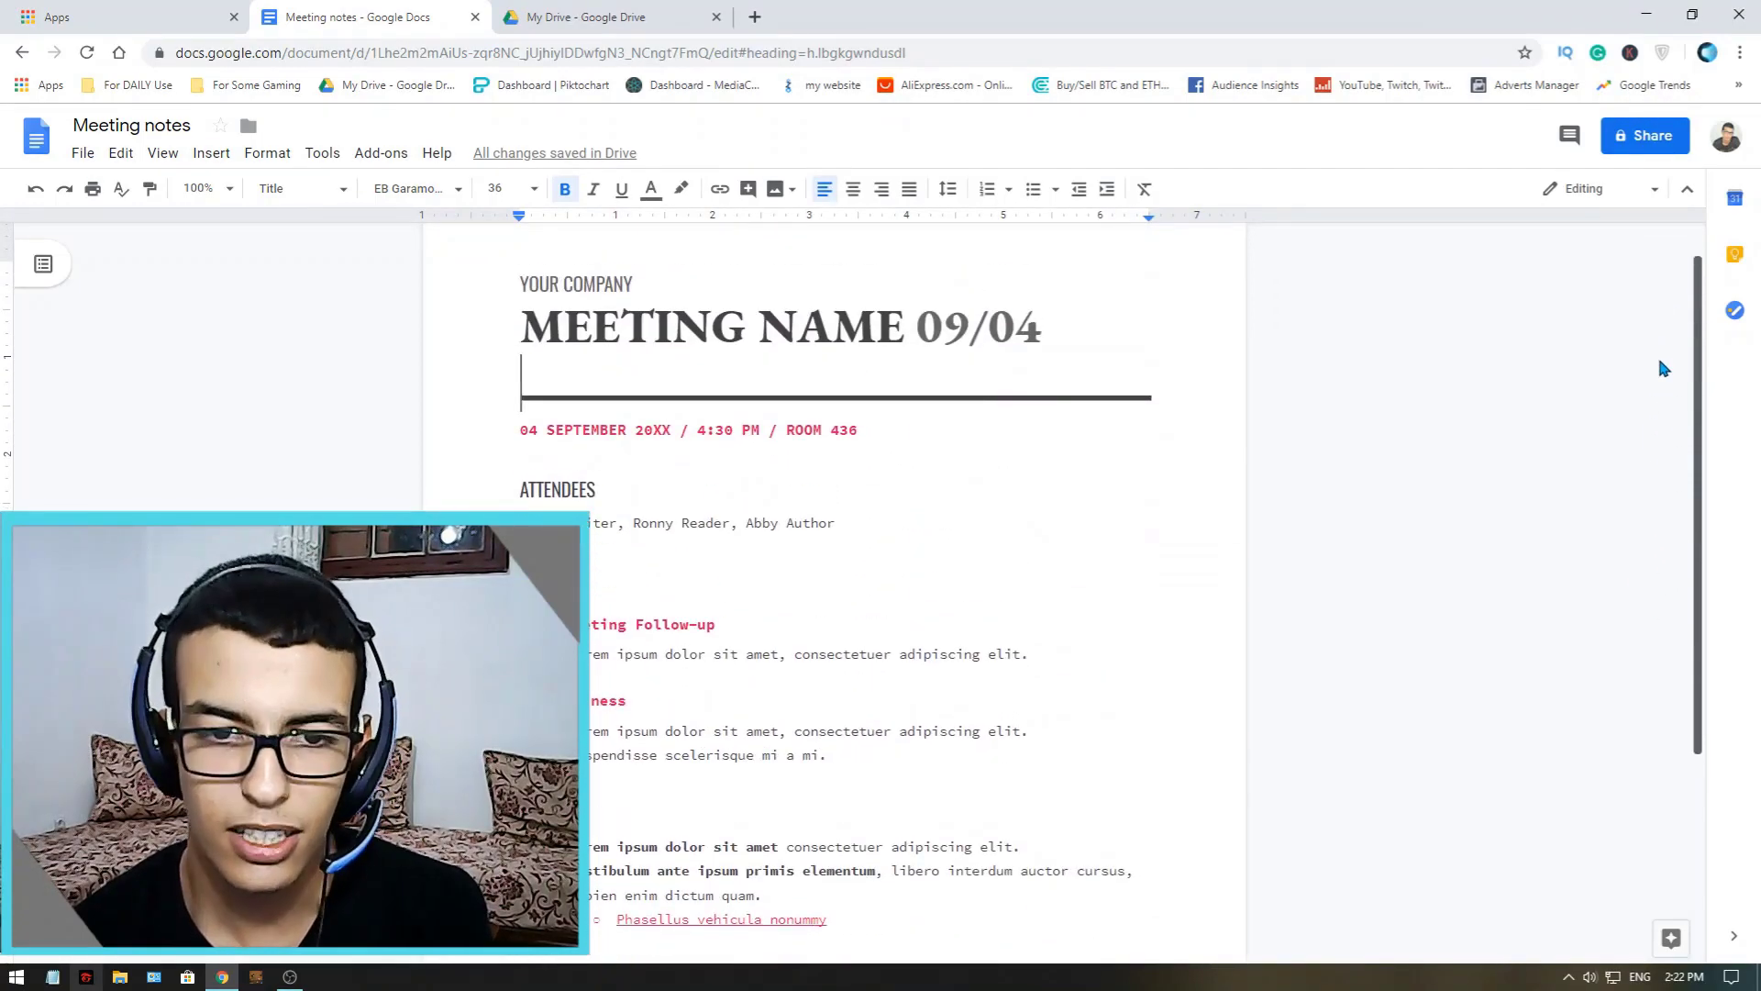
scroll(979, 368, "down", 1)
- Reduce the document's zoom level to 50% and move the horizontal line into the date line below the title
left_click(233, 191)
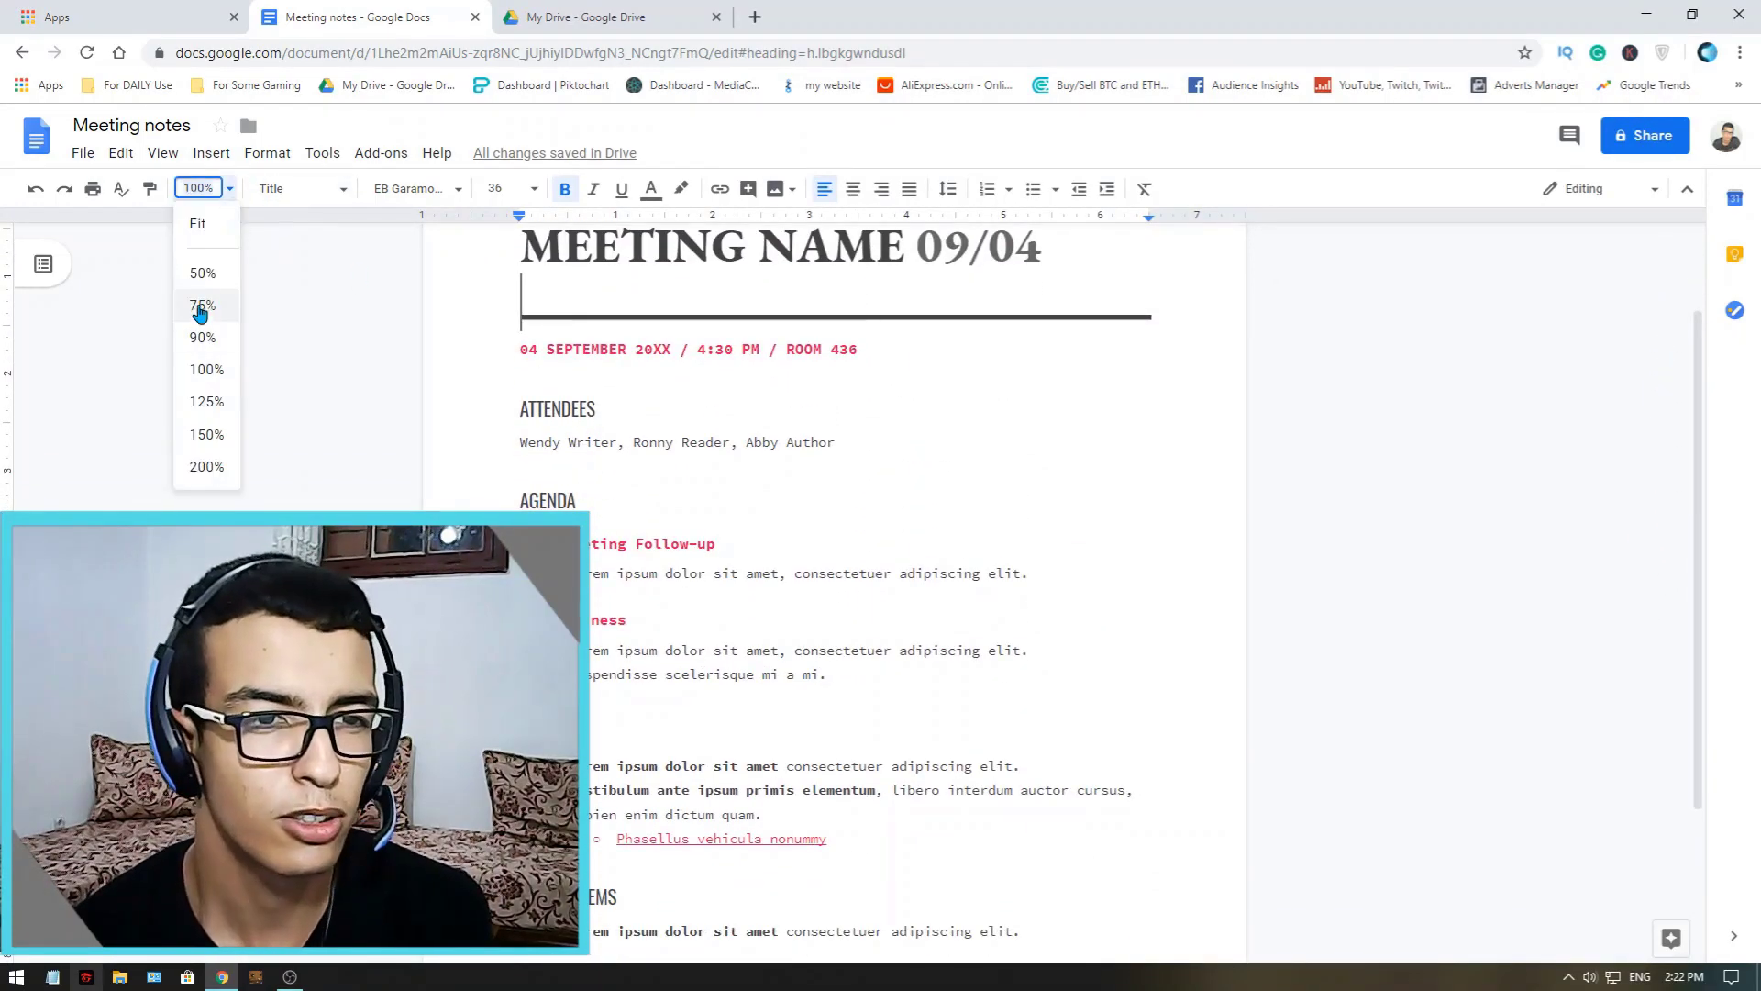
left_click(204, 274)
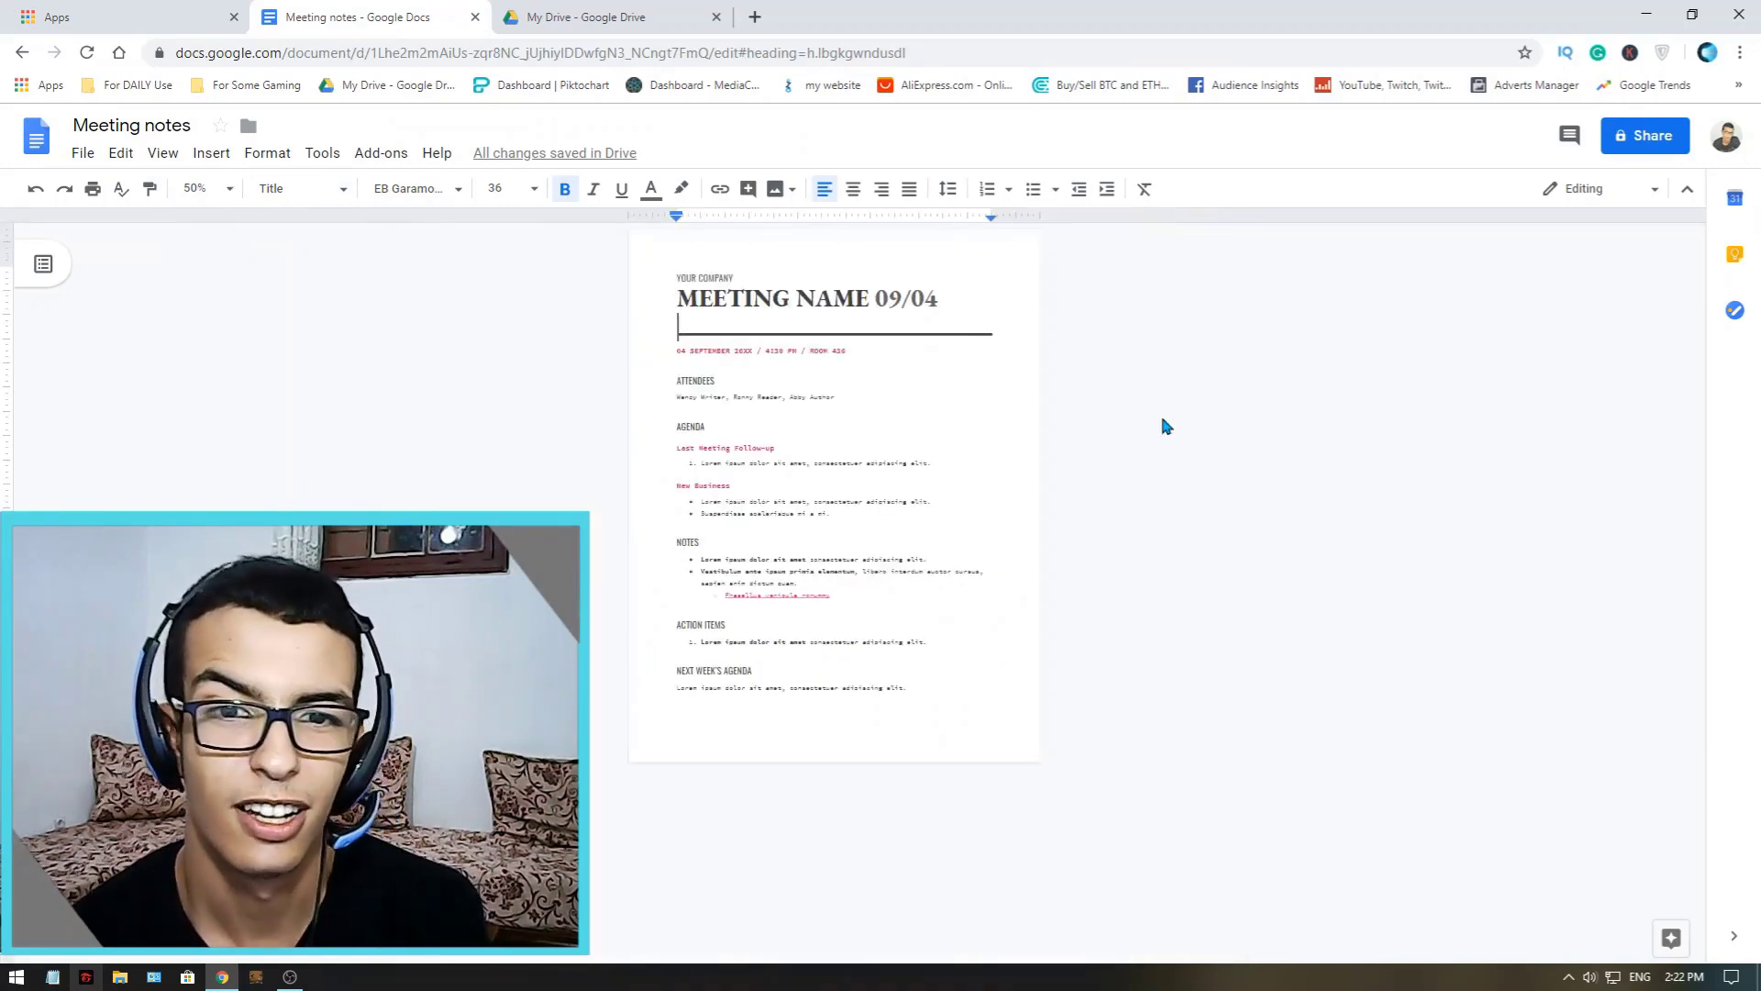
left_click_drag(702, 333, 725, 343)
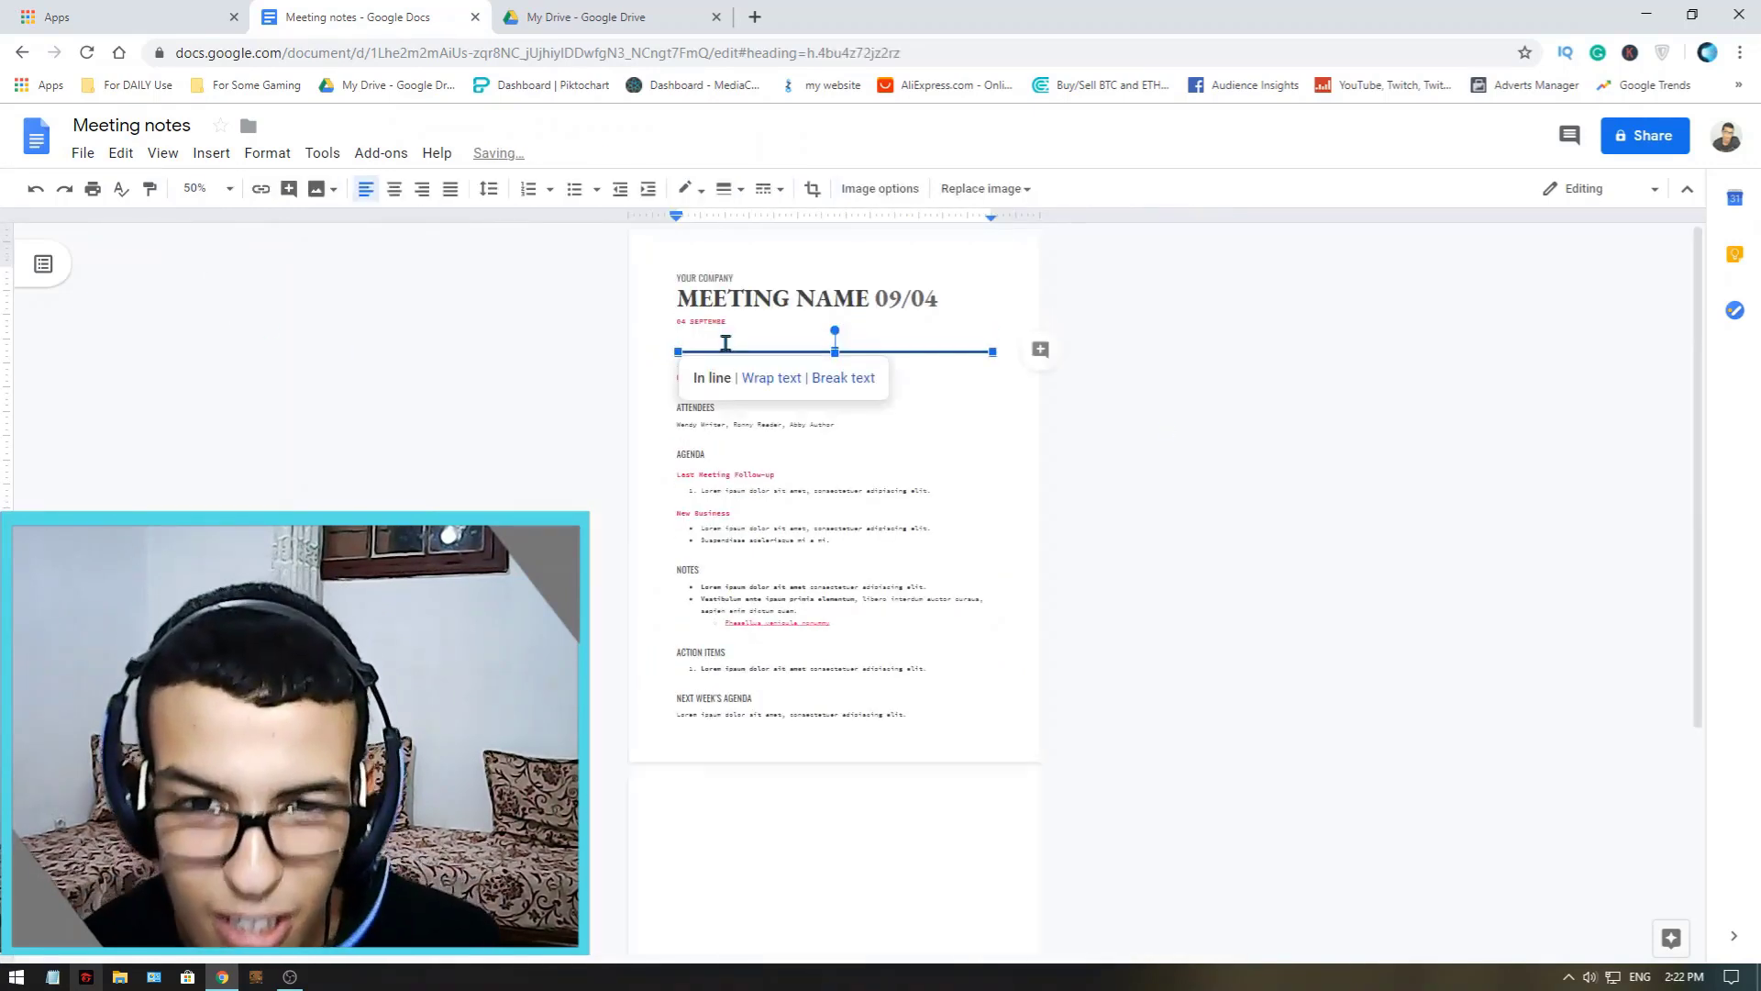
left_click(666, 583)
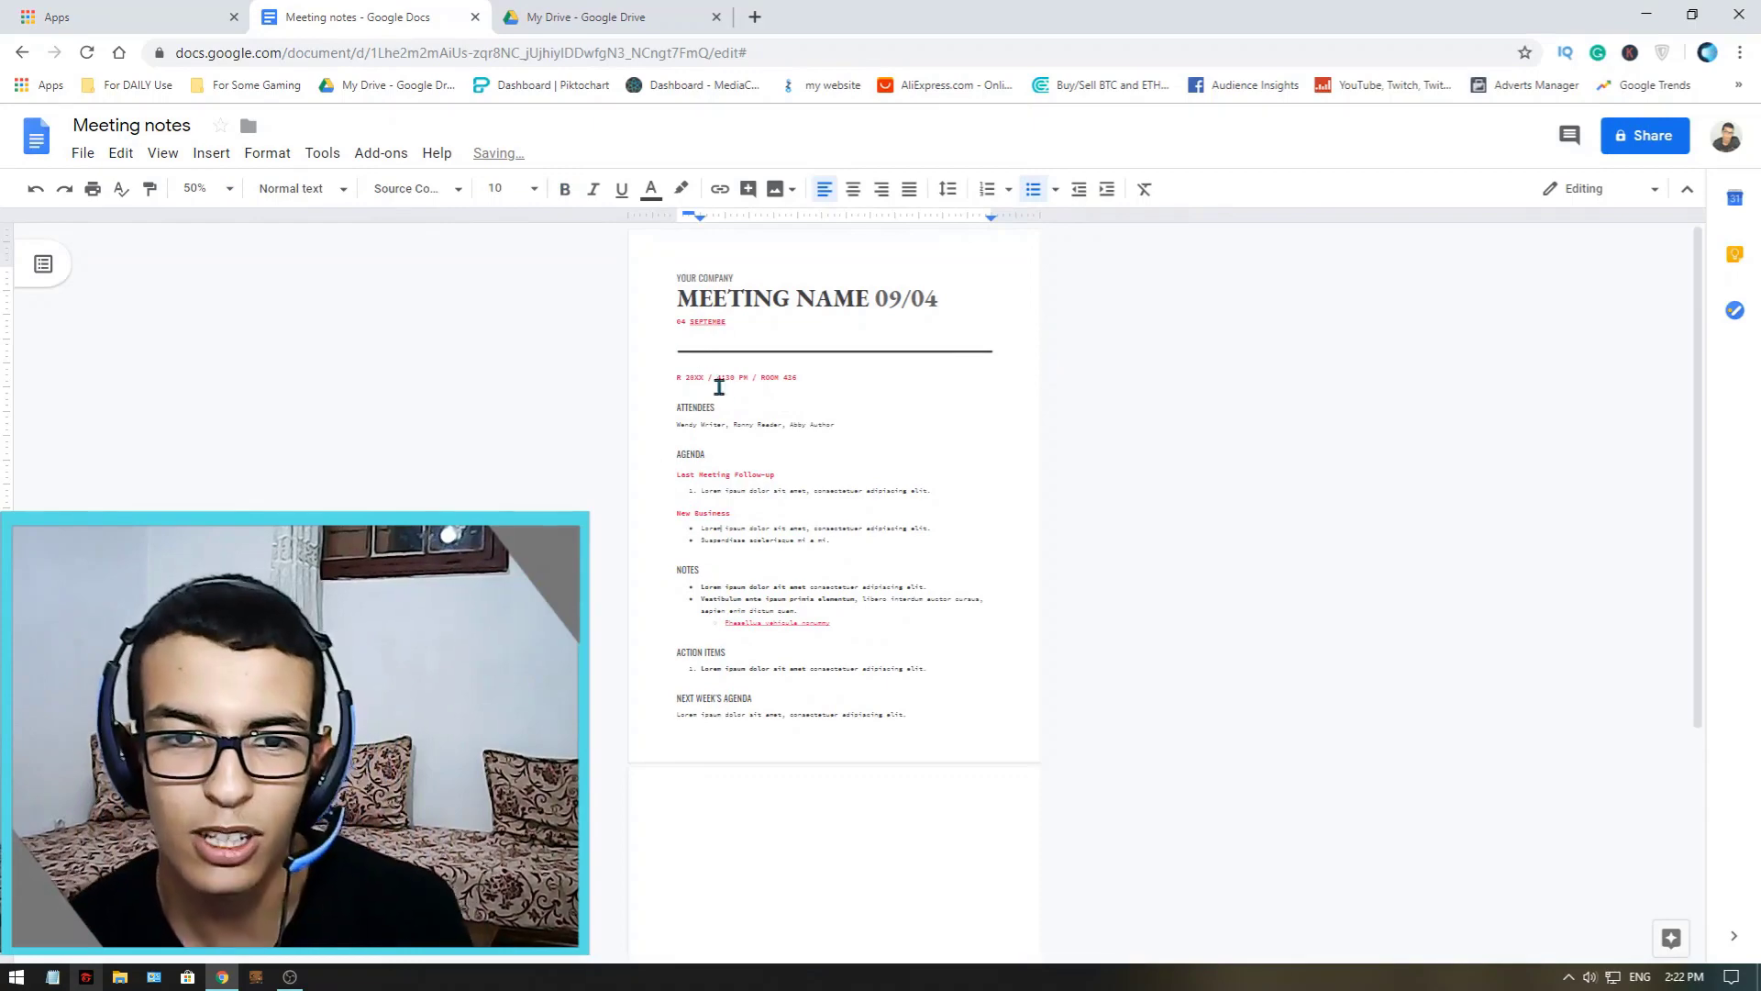
- Set the document's zoom level back to 75% and look through the document
left_click(226, 189)
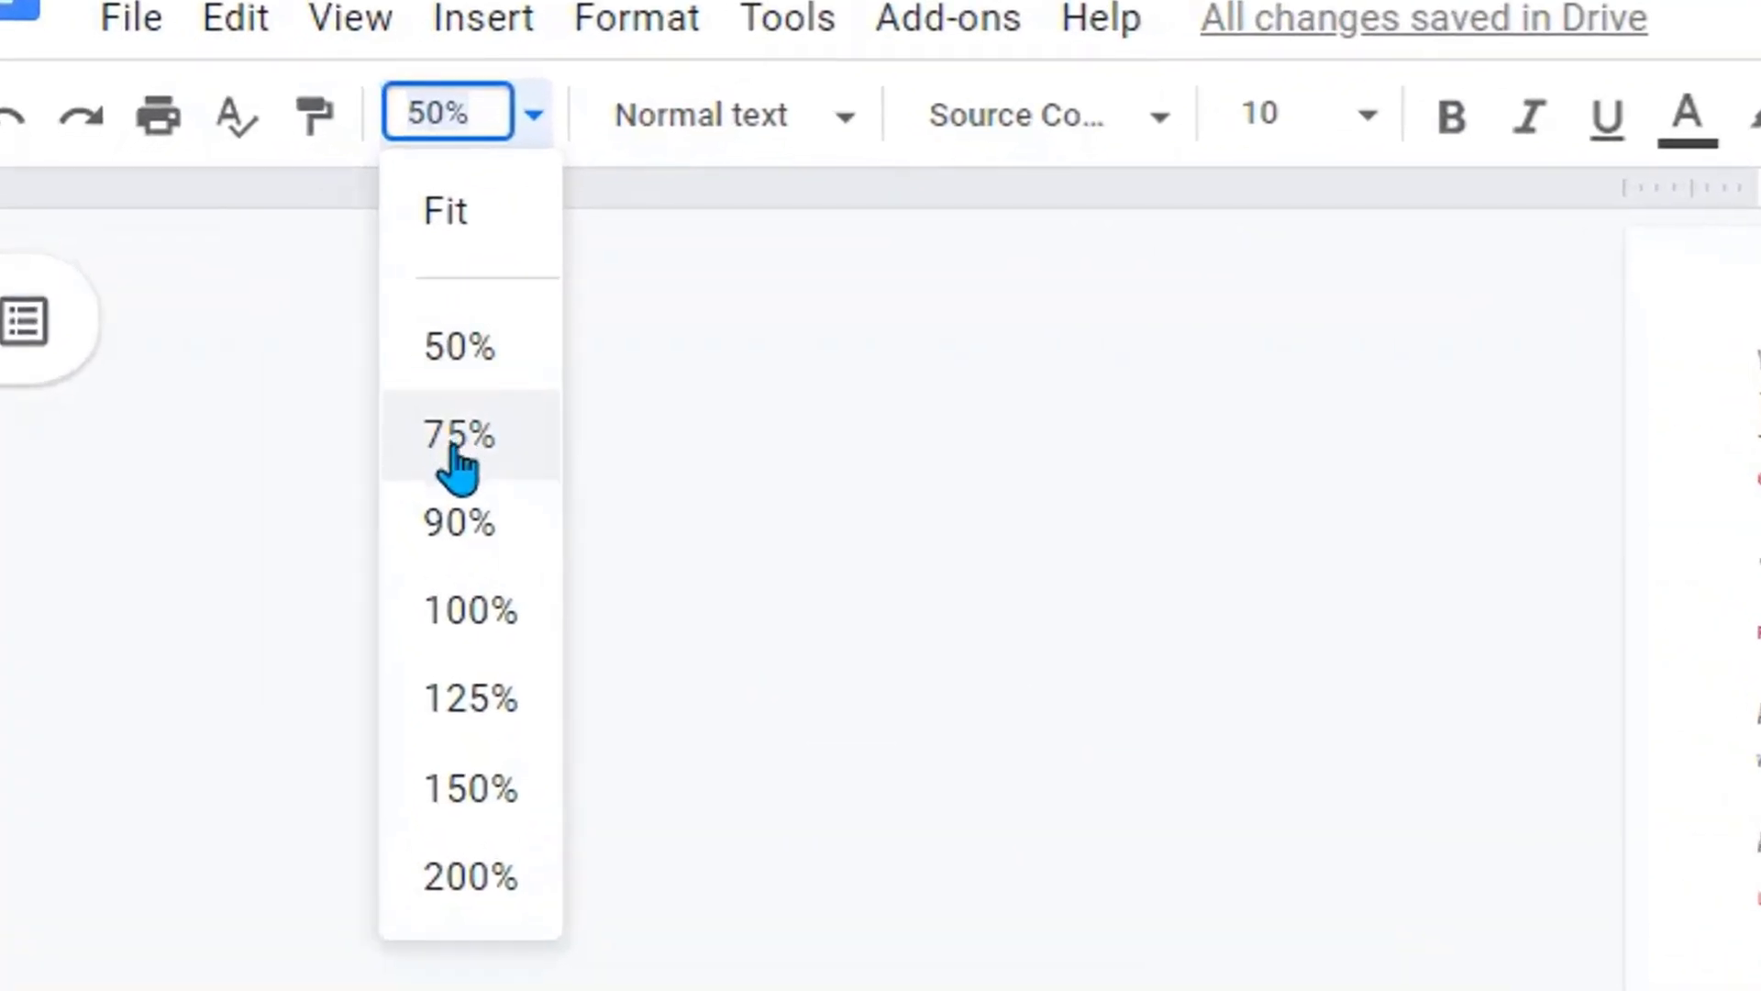
left_click(481, 484)
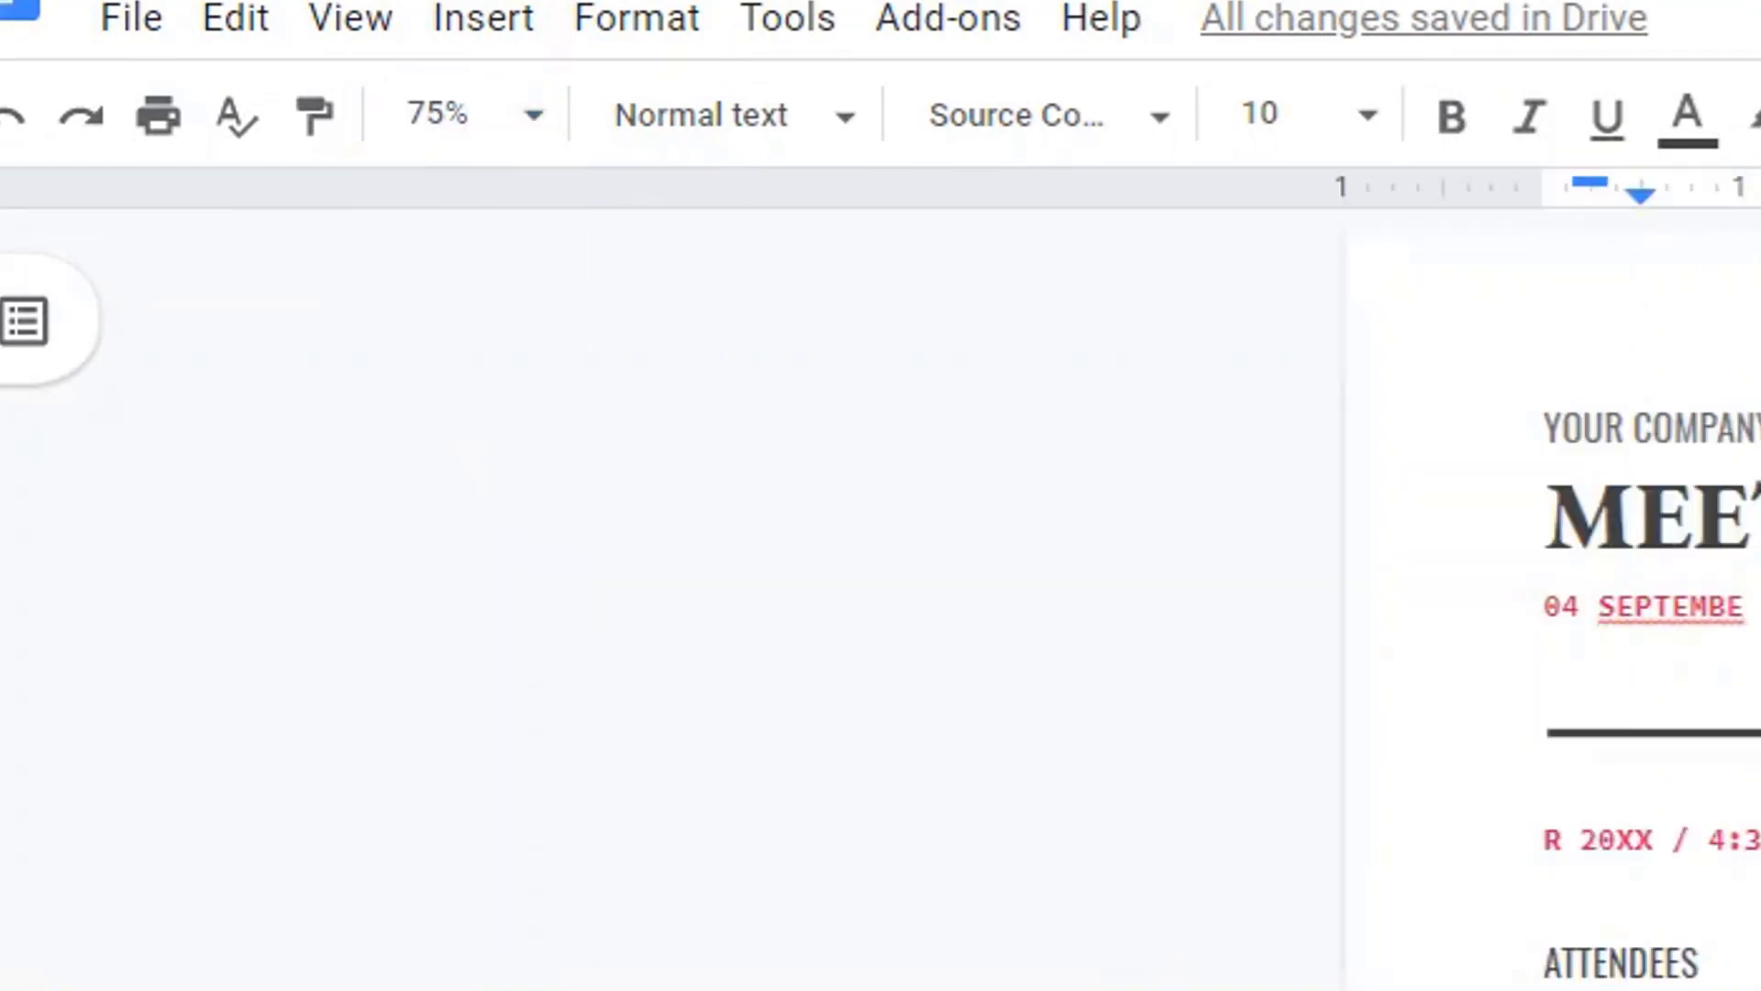
scroll(1560, 642, "down", 5)
scroll(1559, 642, "up", 5)
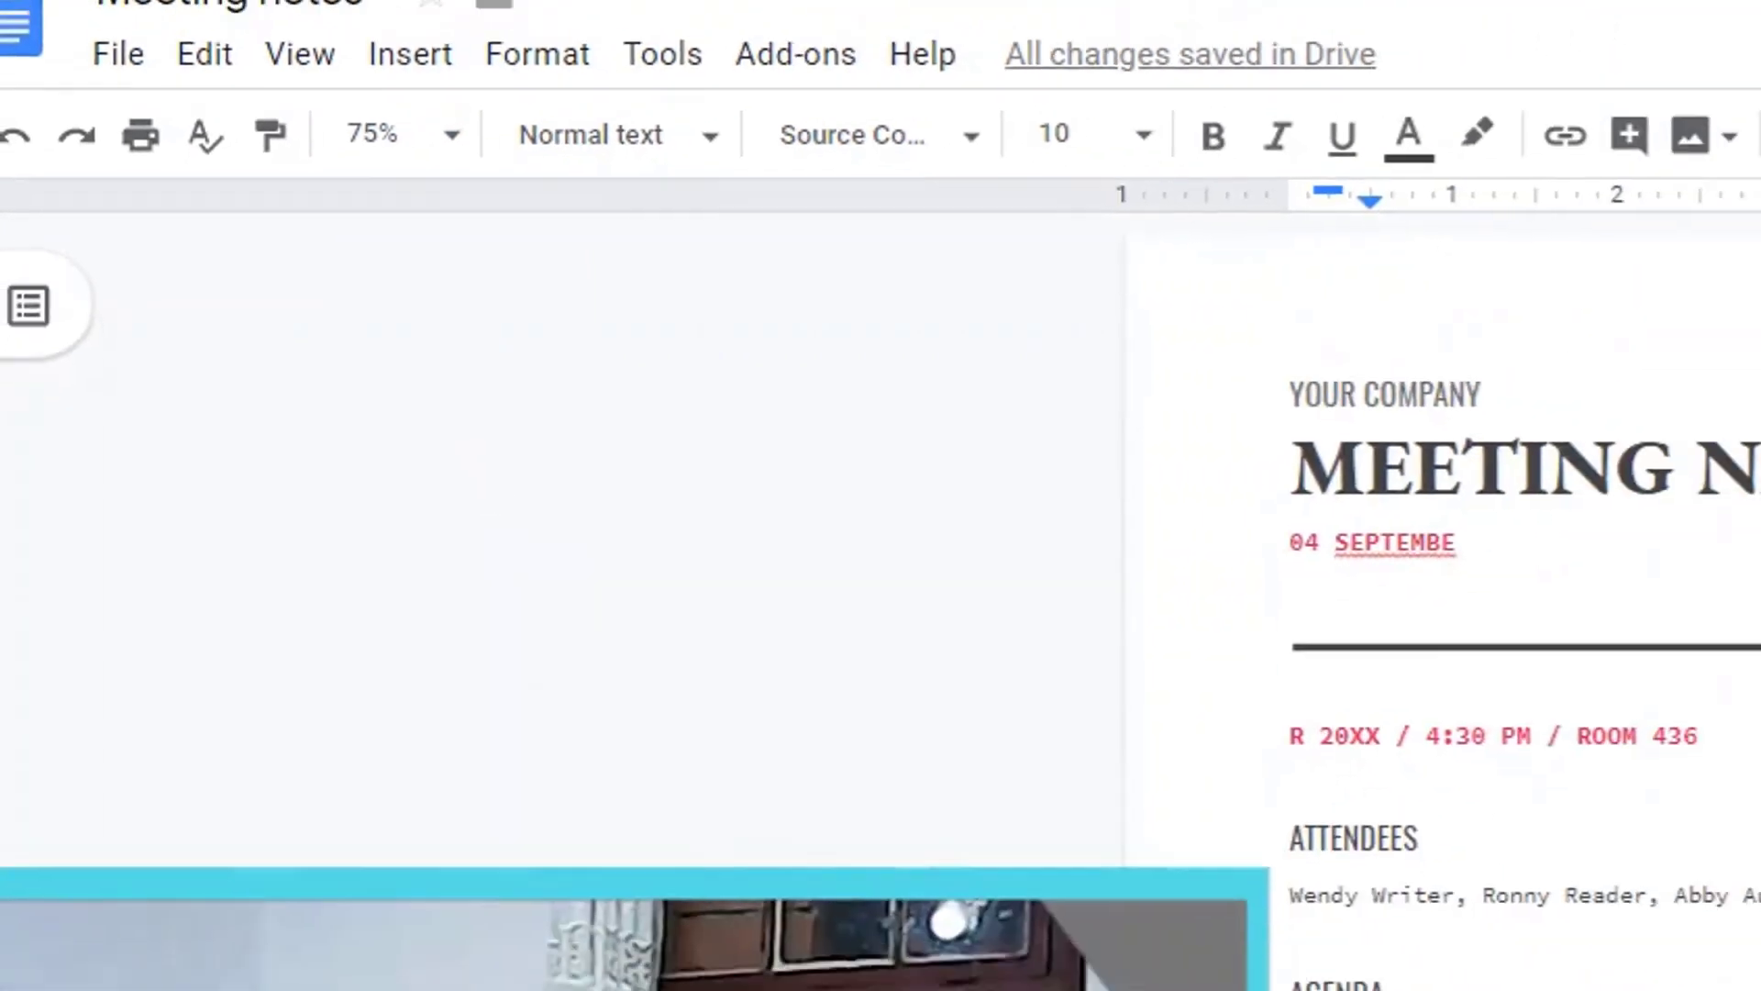
scroll(1614, 613, "down", 10)
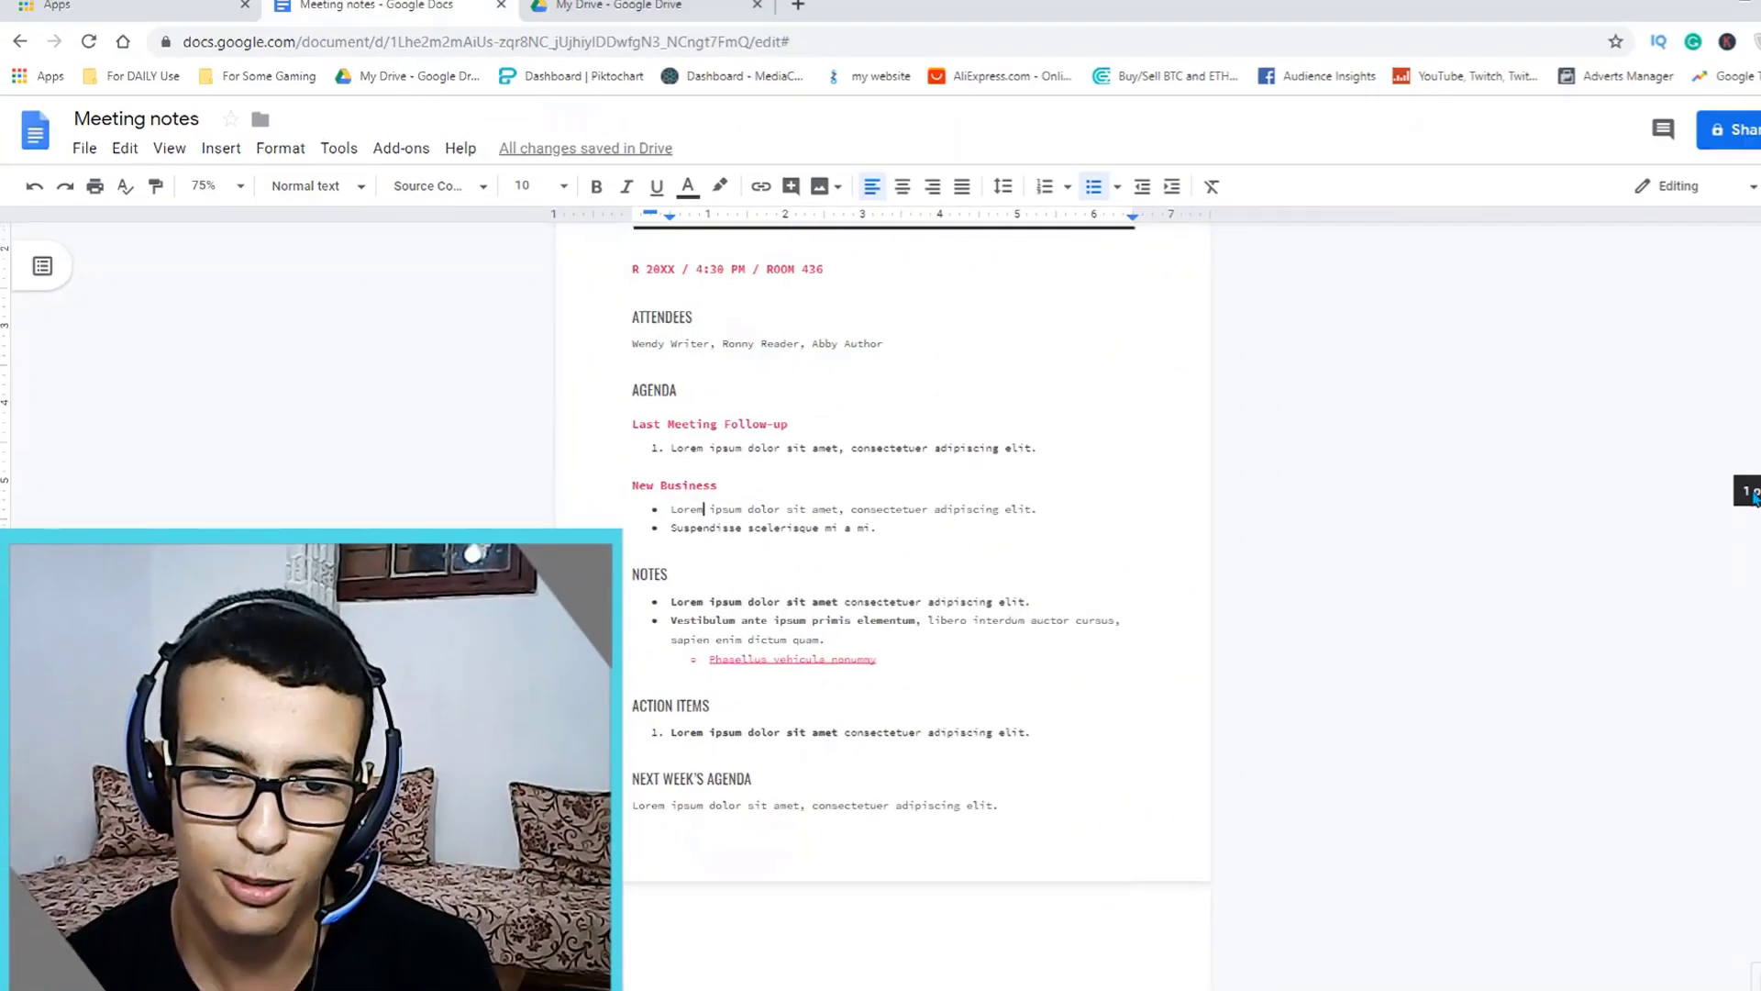
scroll(1600, 459, "up", 10)
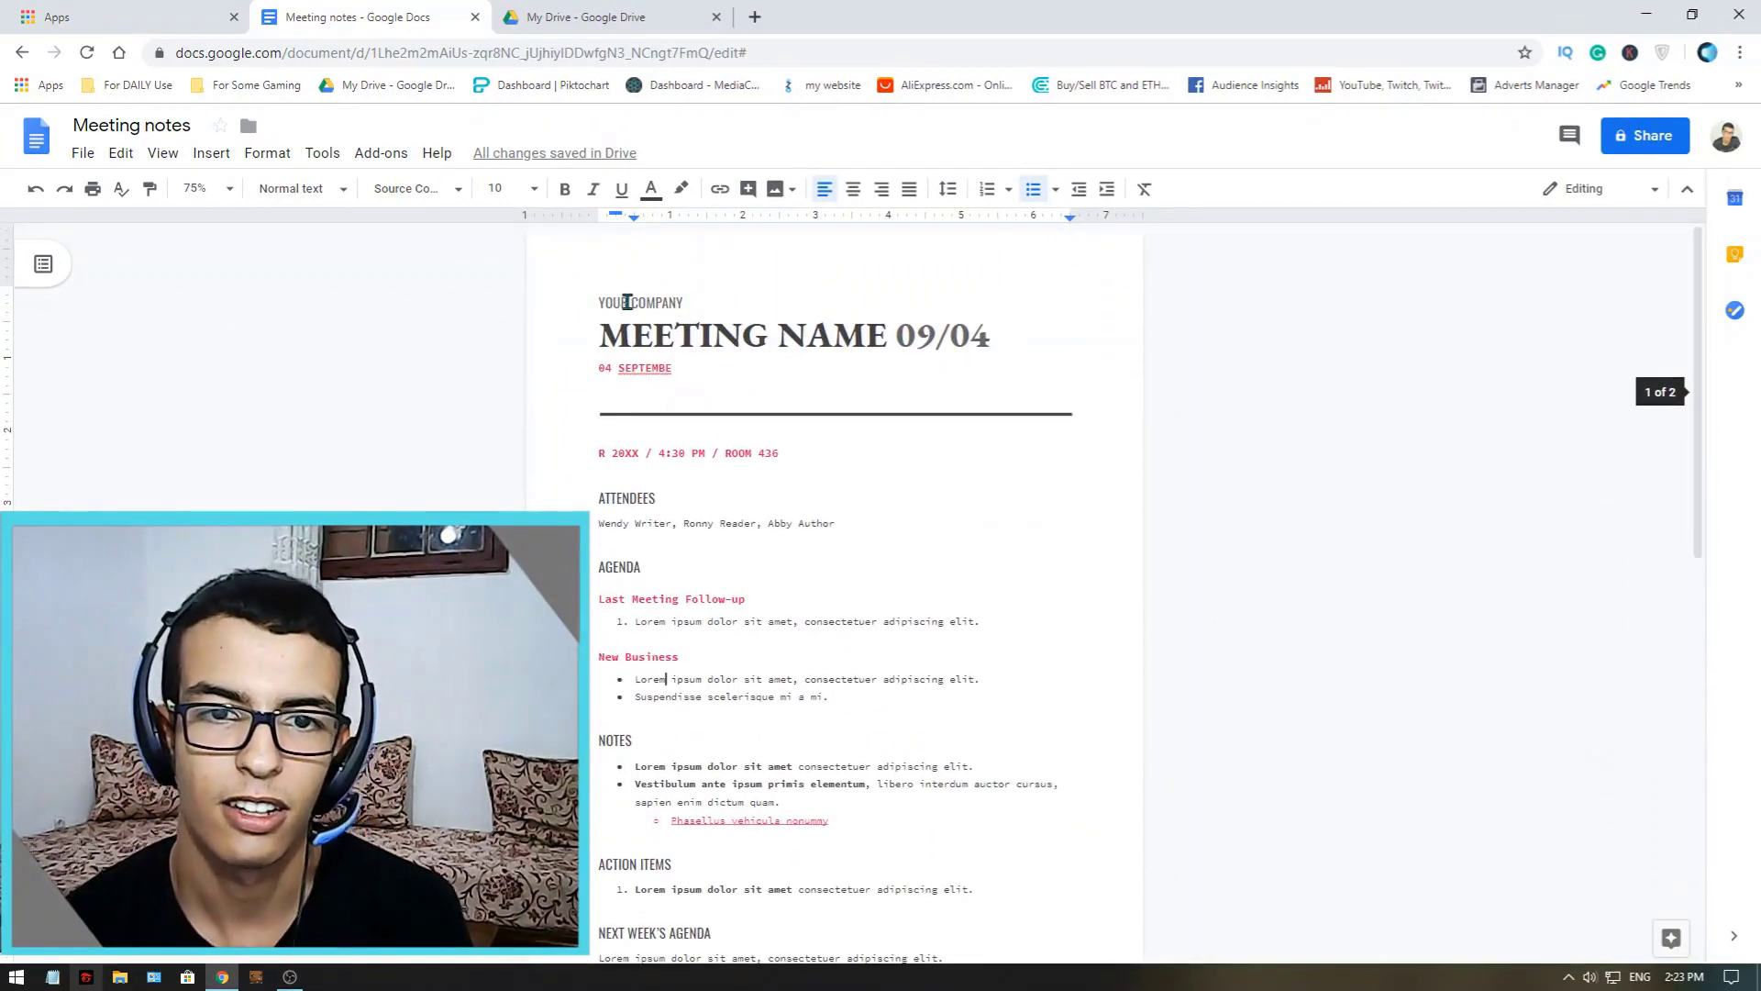
- Change the text color of "MEETING NAME" in the title line to red
left_click_drag(597, 335, 888, 339)
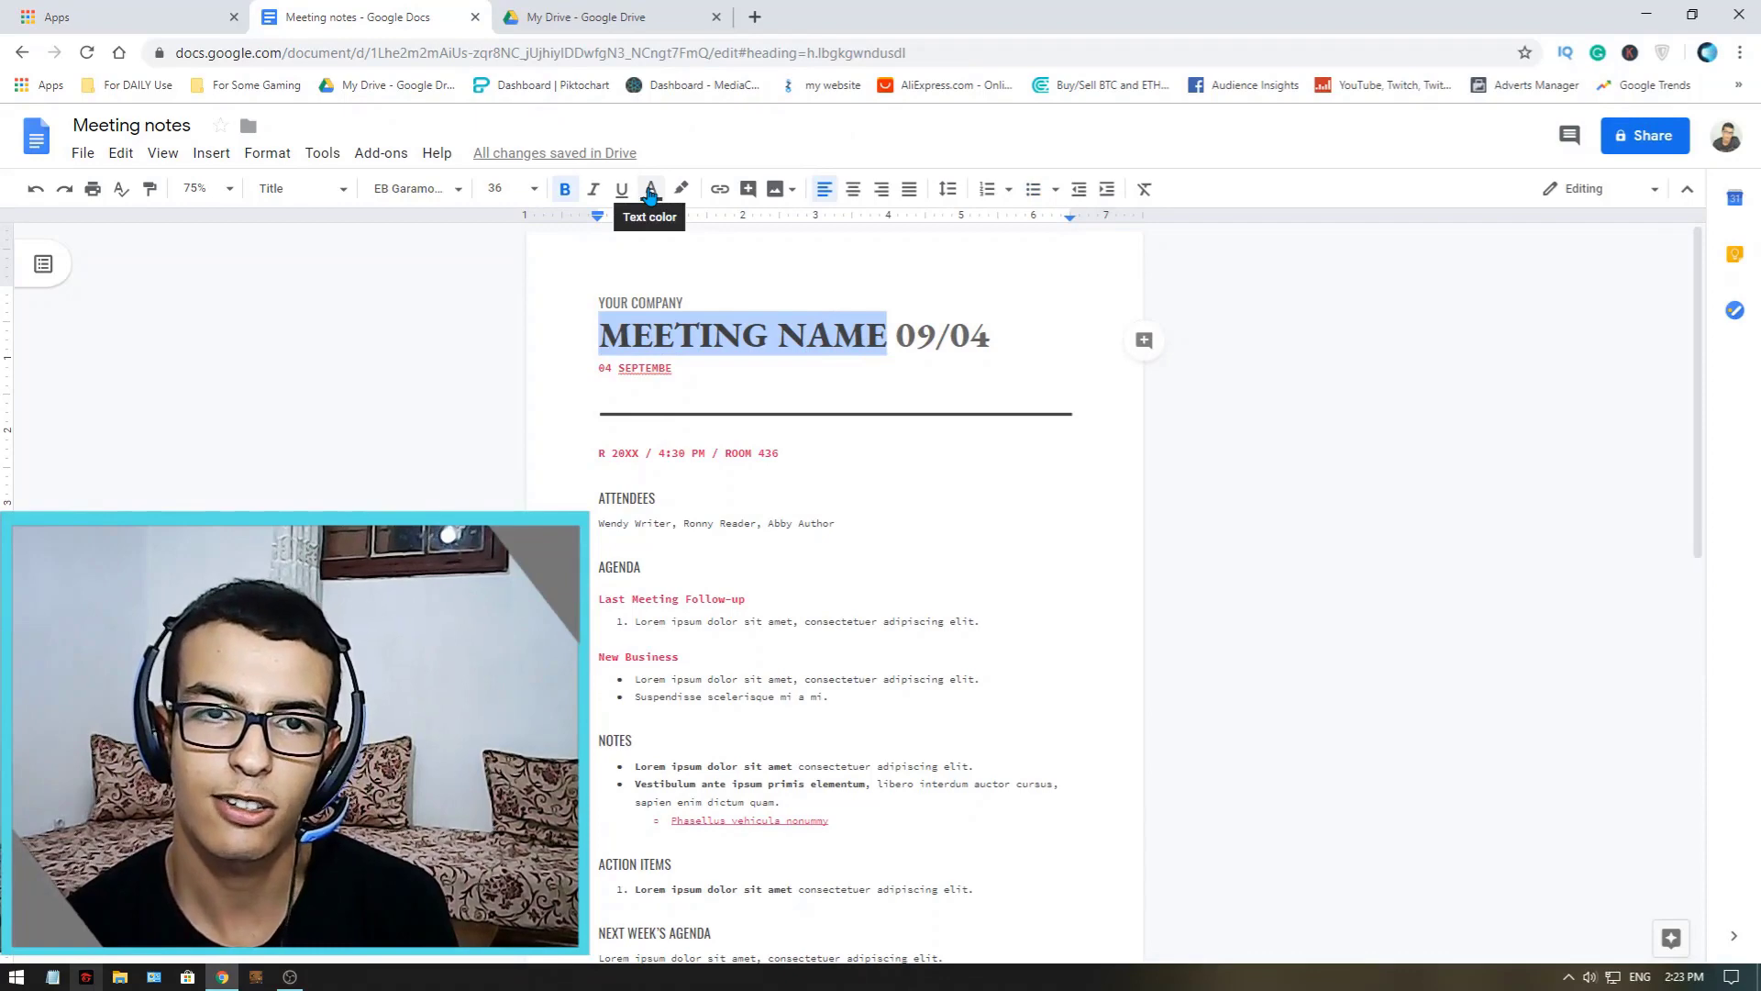
left_click(650, 190)
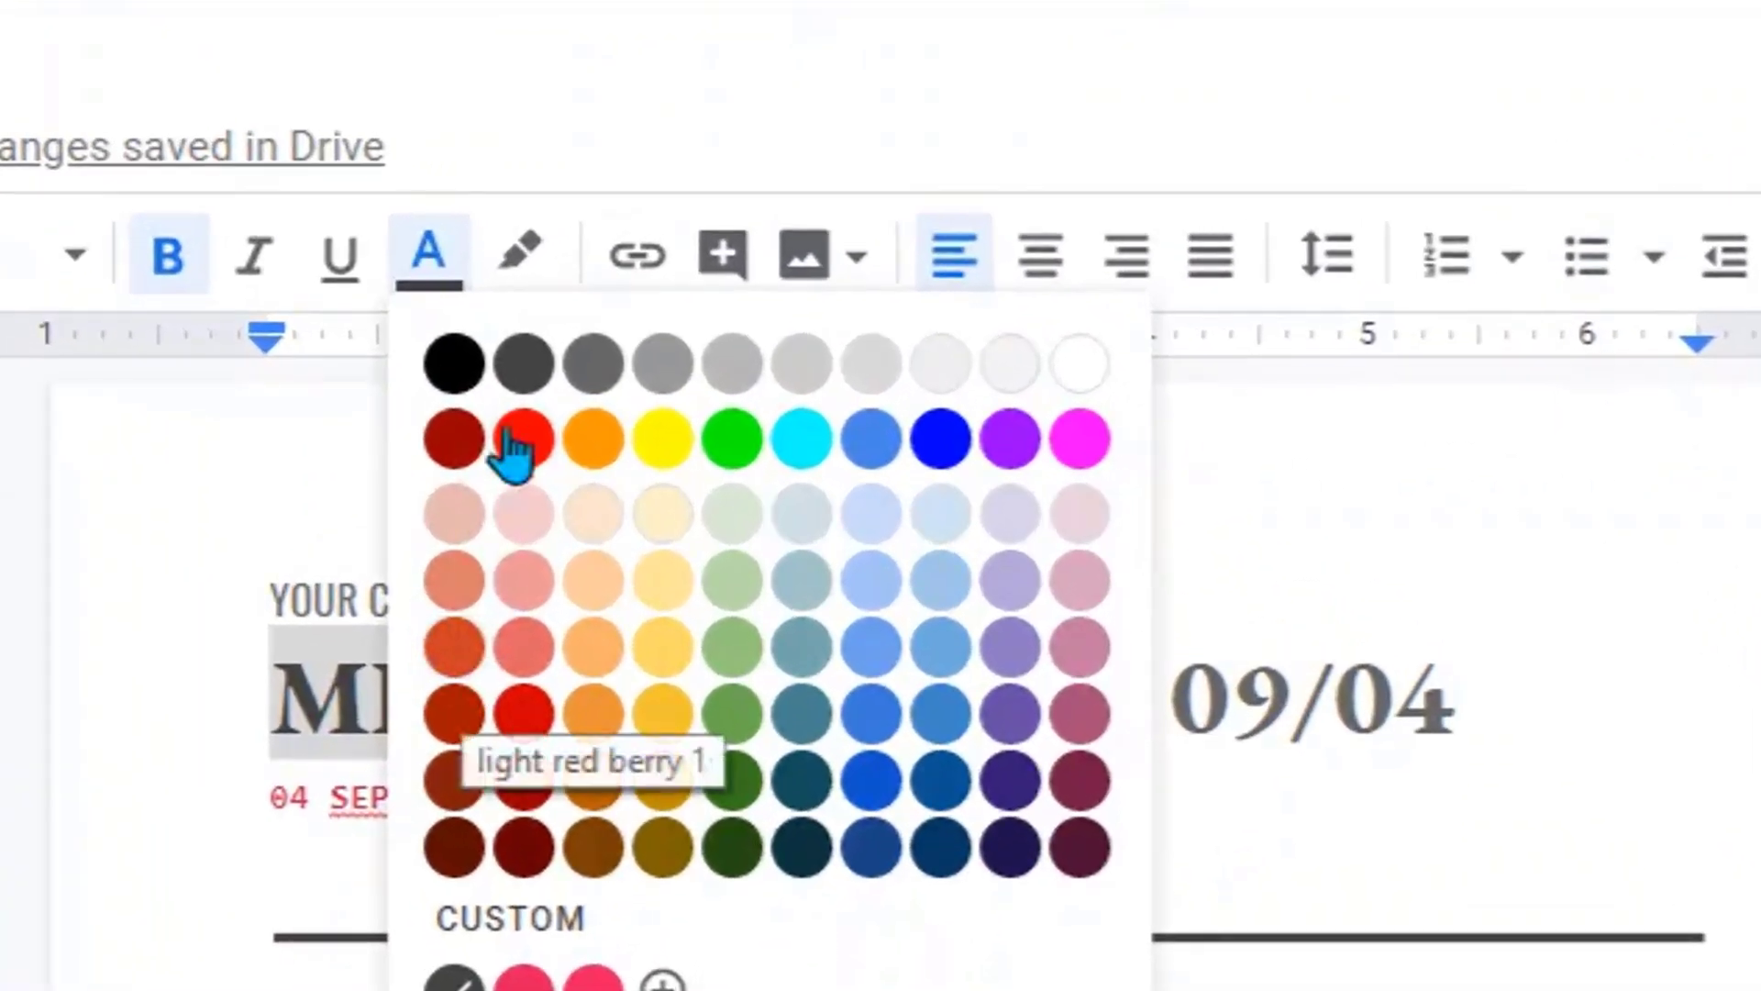
left_click(552, 403)
left_click(195, 778)
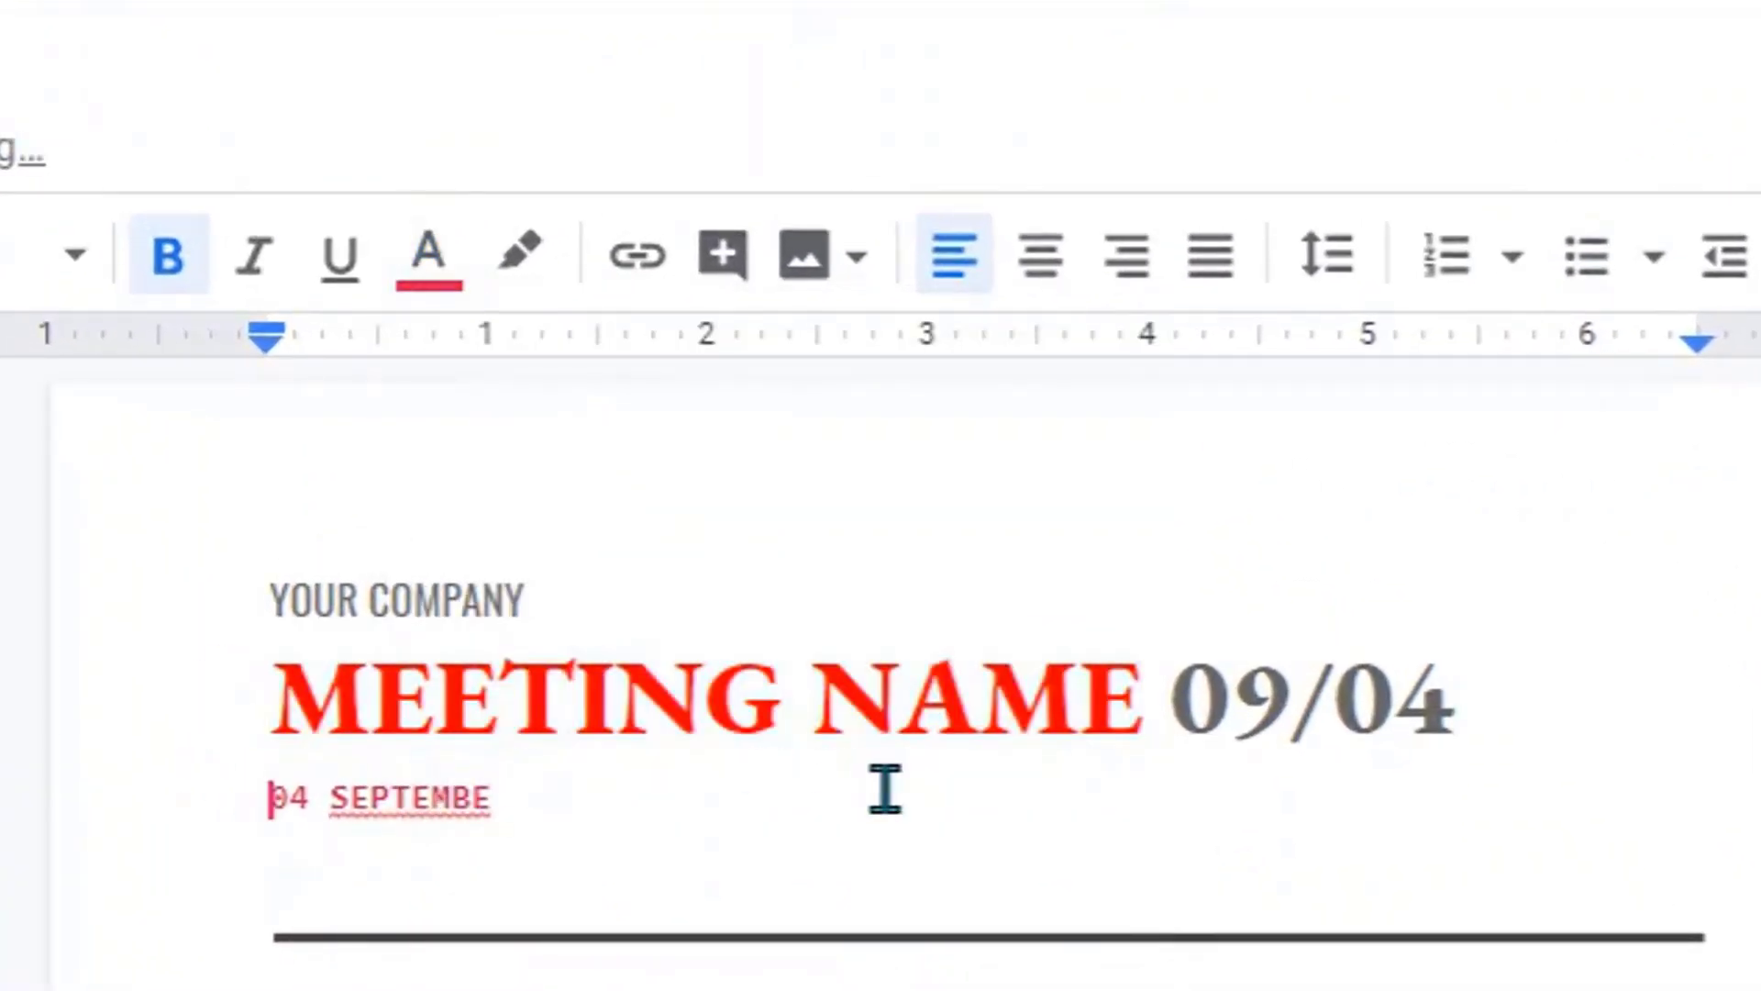
- Change the text color of "MEETING NAME" in the title line to cyan
left_click_drag(1132, 700, 266, 707)
left_click(428, 256)
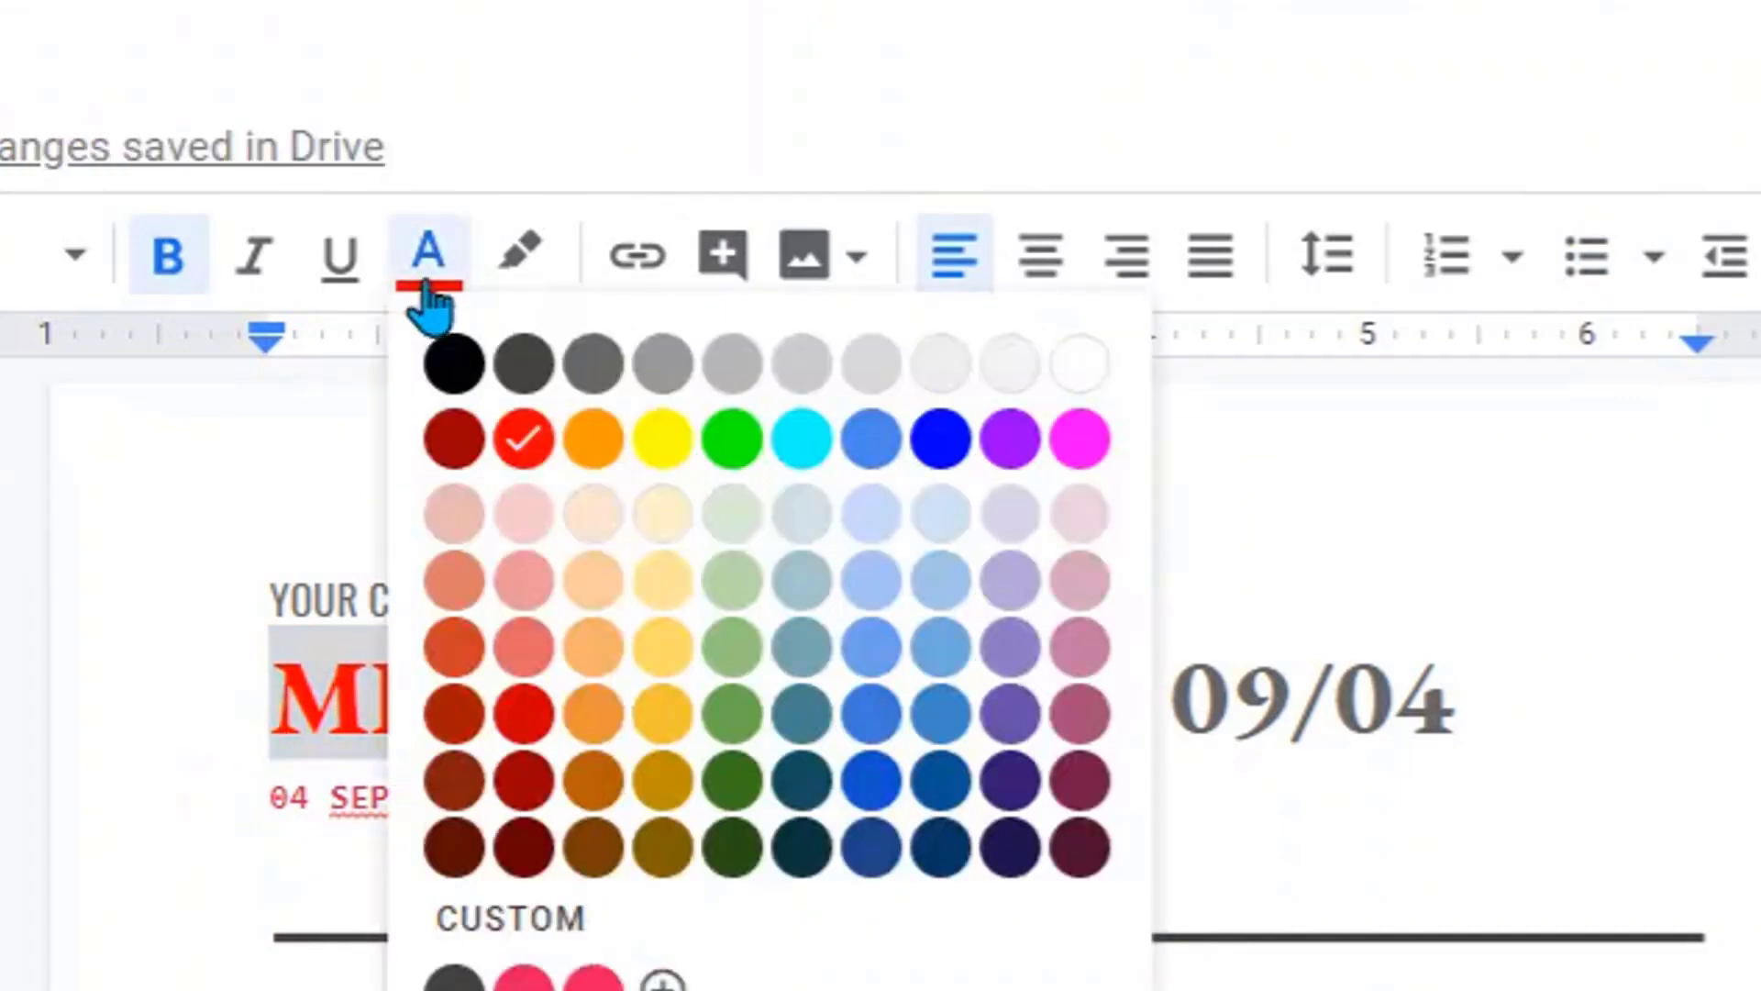
left_click(810, 457)
left_click(1154, 693)
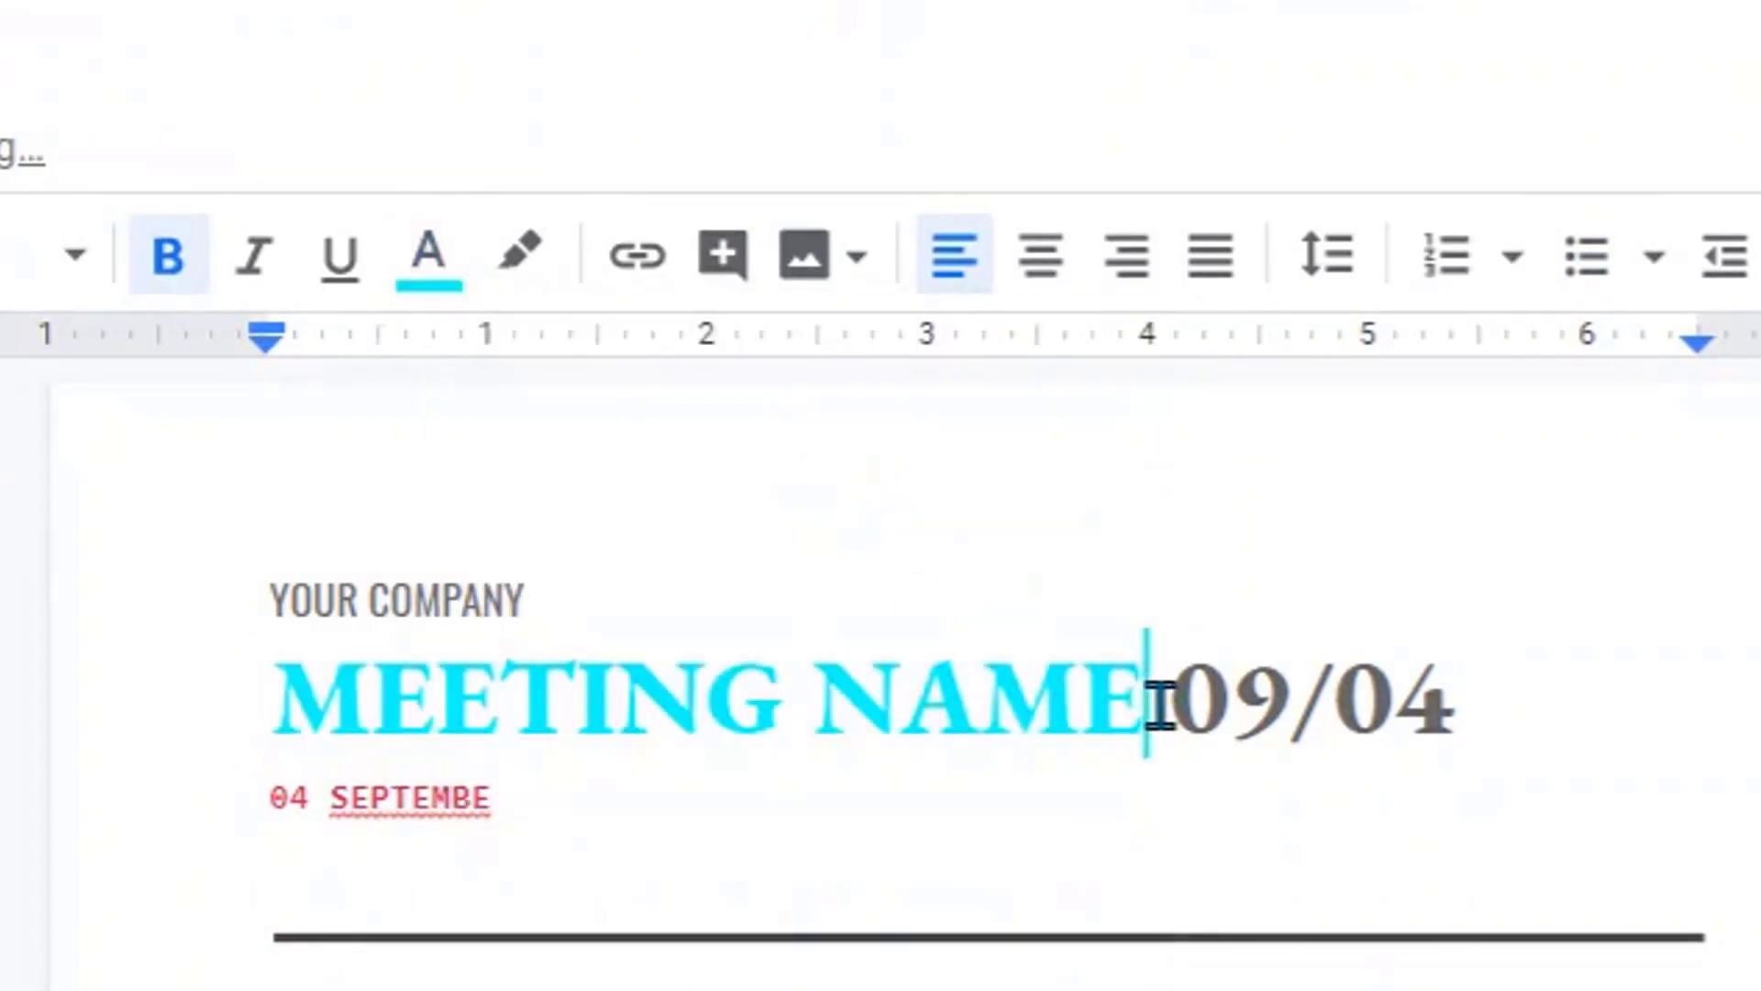
- Underline "MEETING NAME" together with the space after it, and remove the underline from the two words again
left_click_drag(1154, 694, 386, 664)
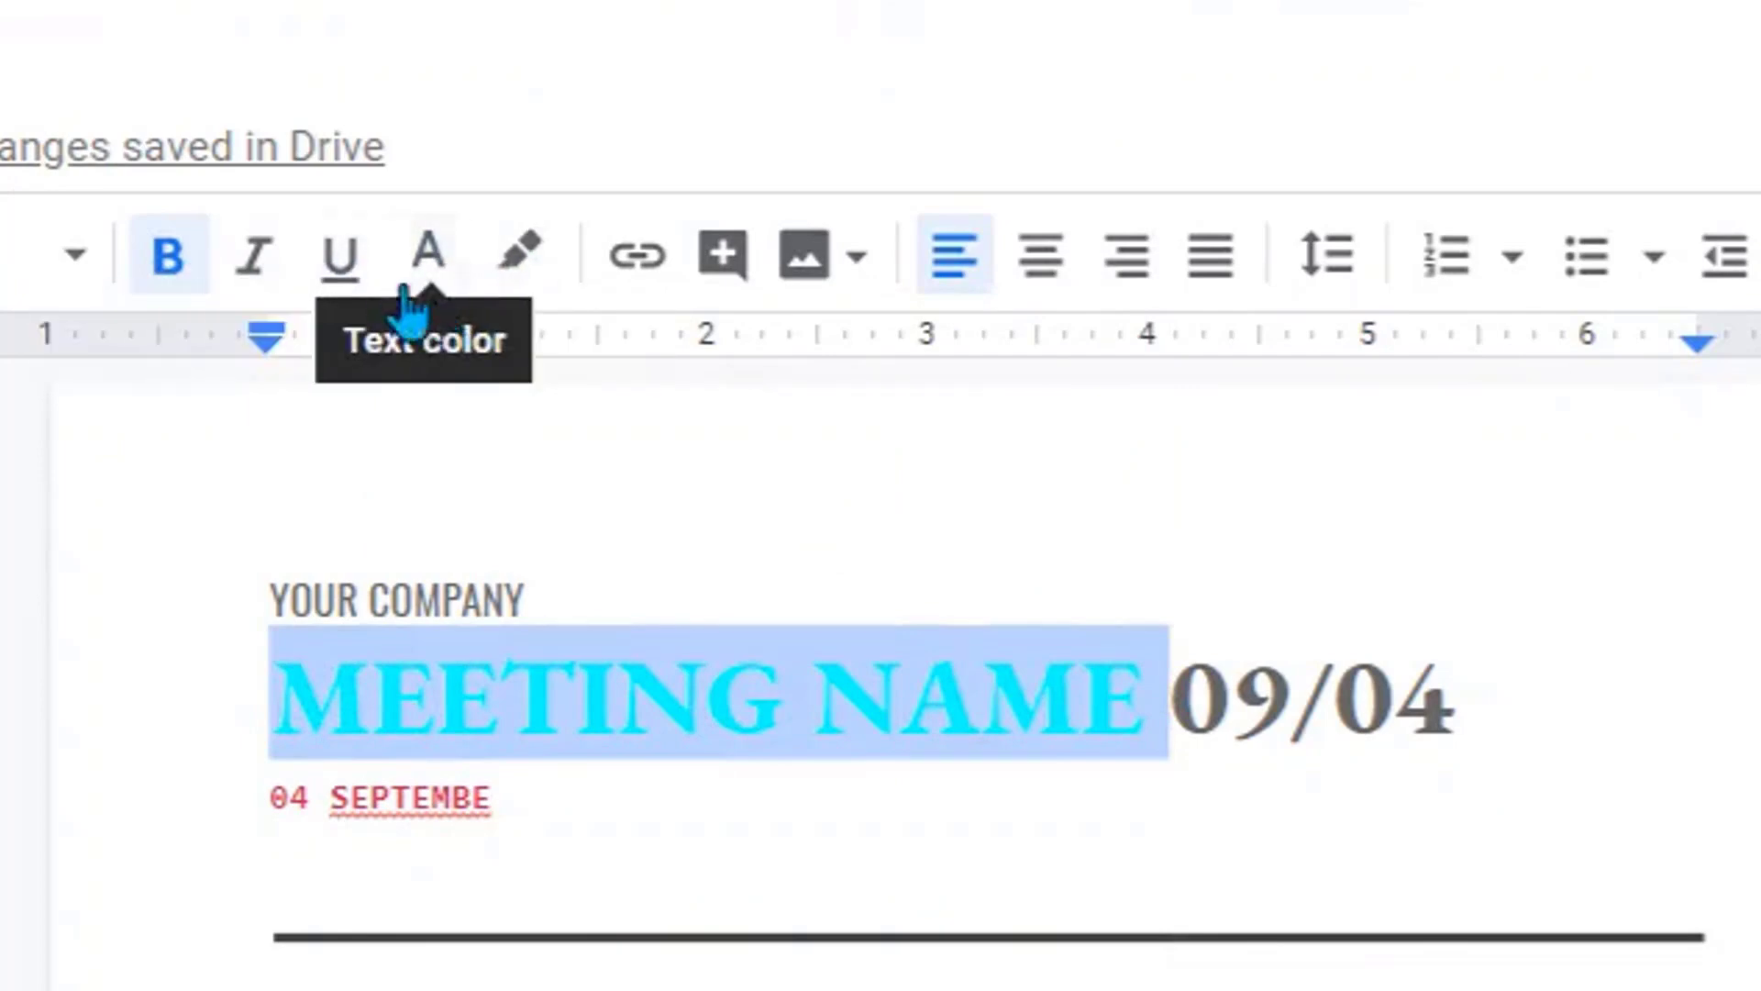
left_click(351, 275)
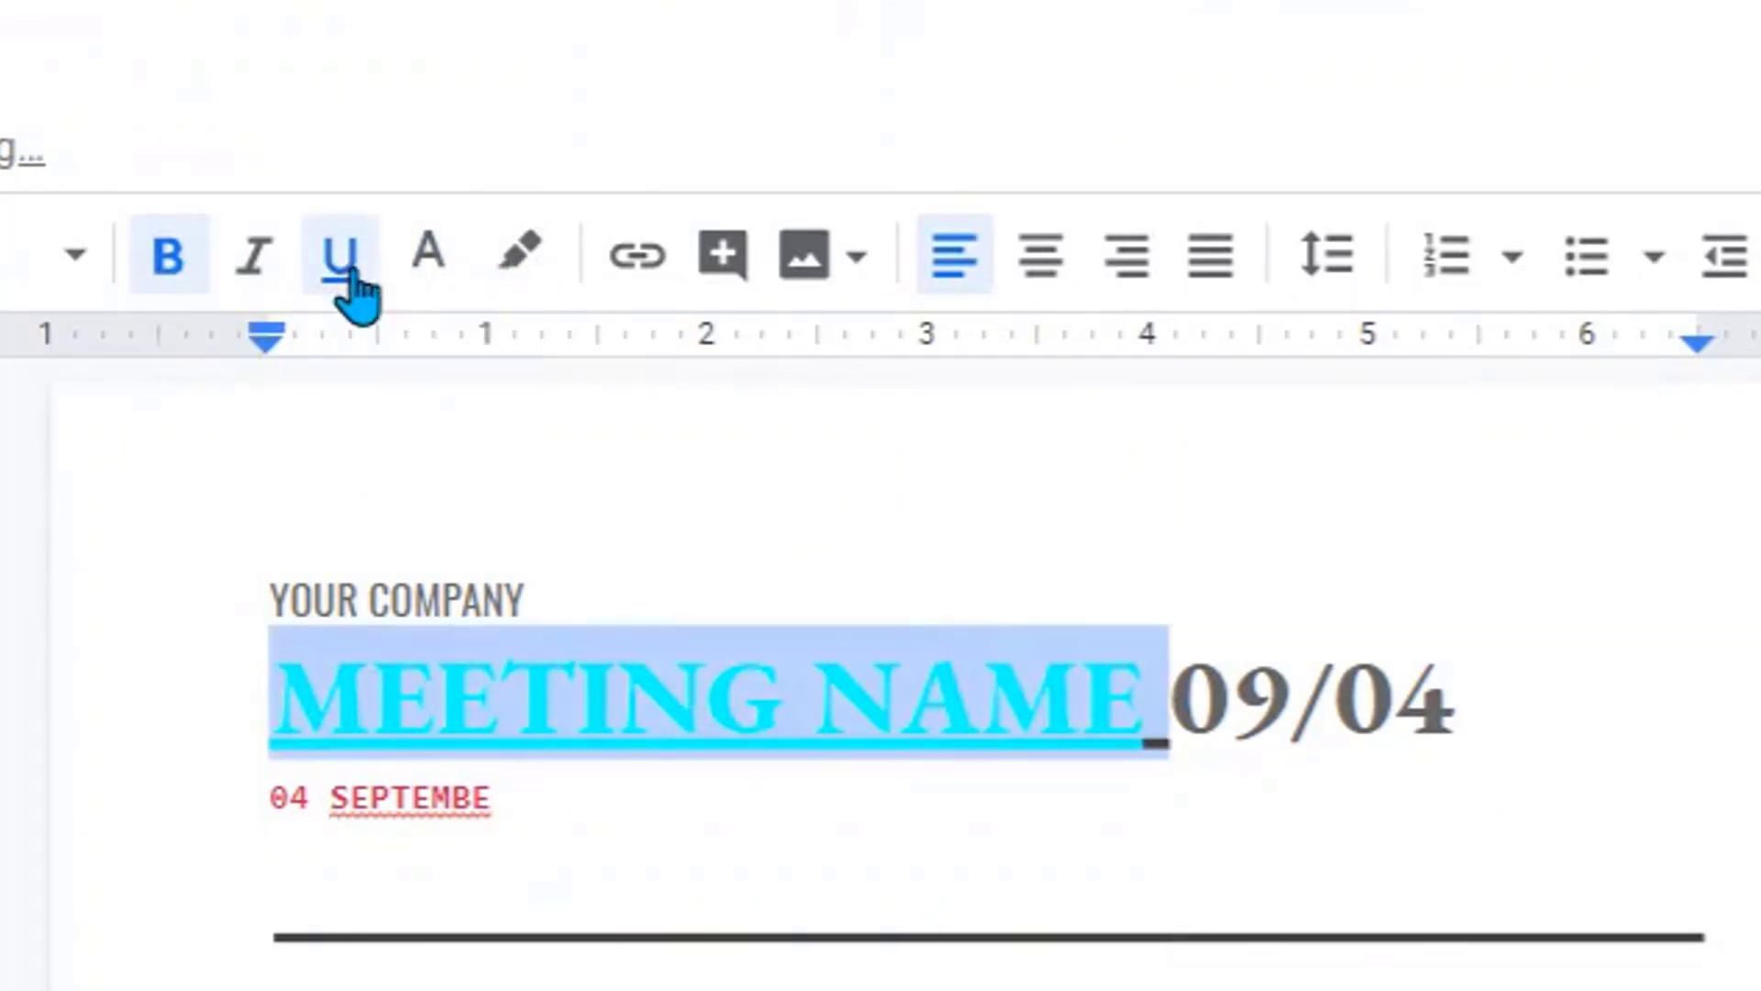
left_click(903, 849)
left_click(1165, 708)
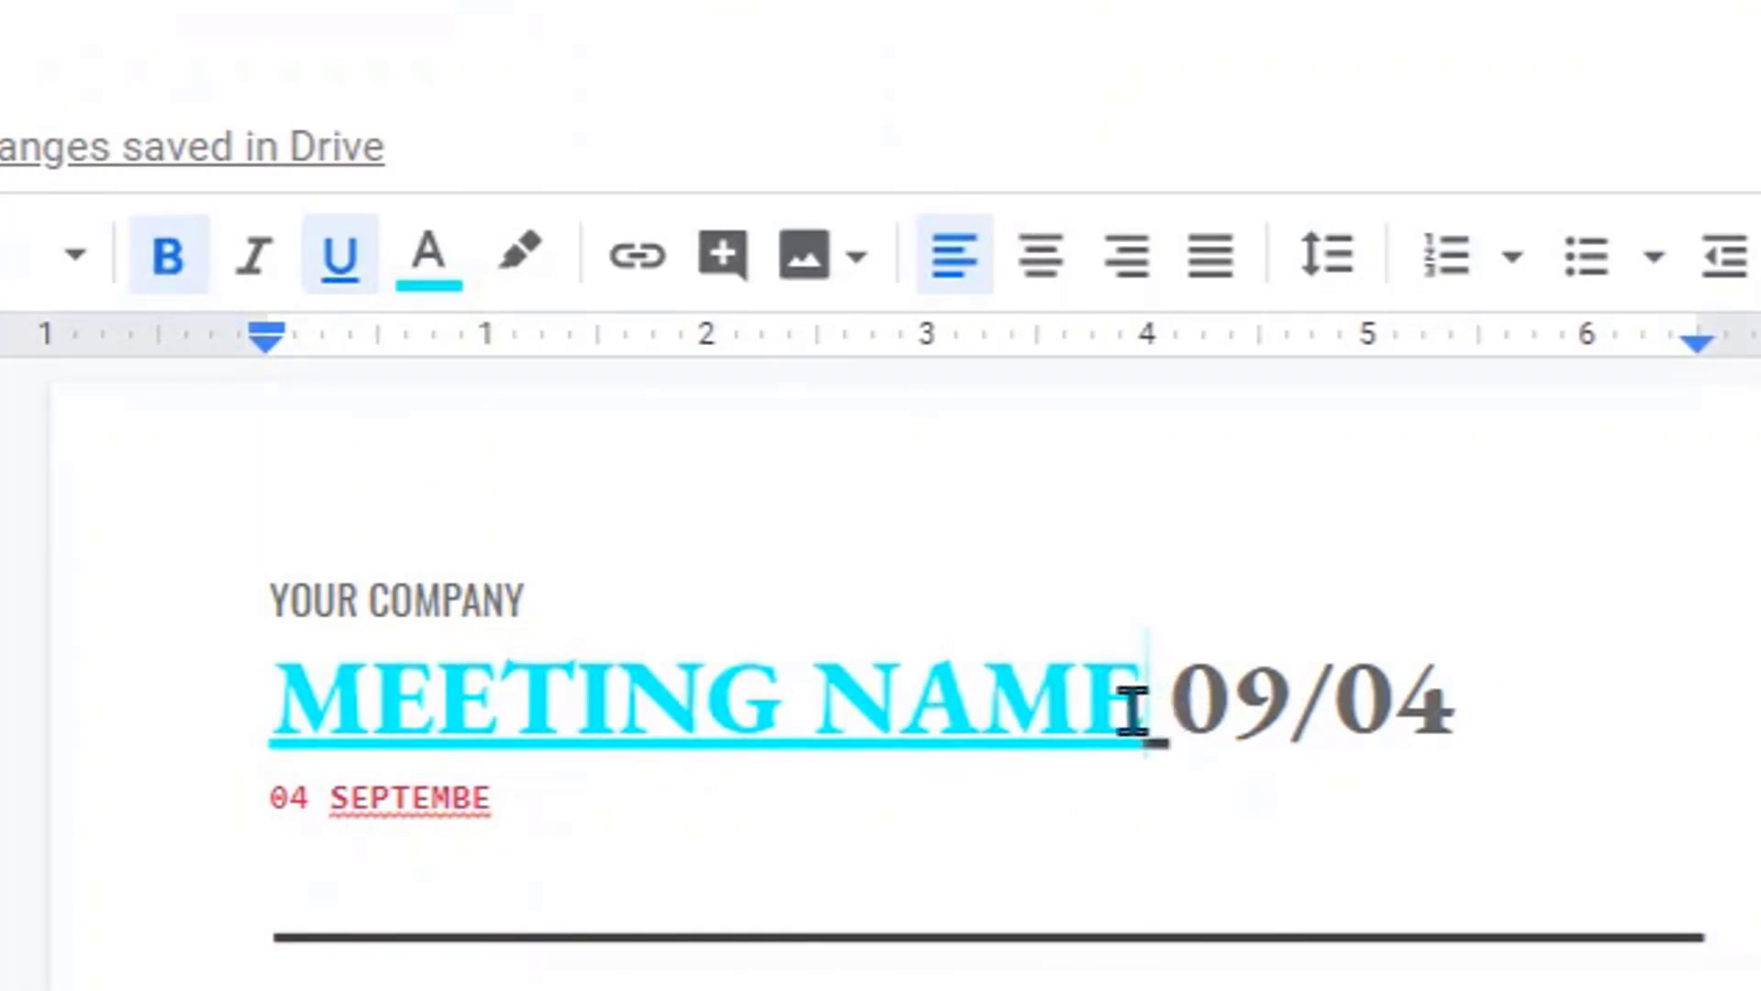
left_click_drag(1157, 715, 288, 657)
left_click(338, 266)
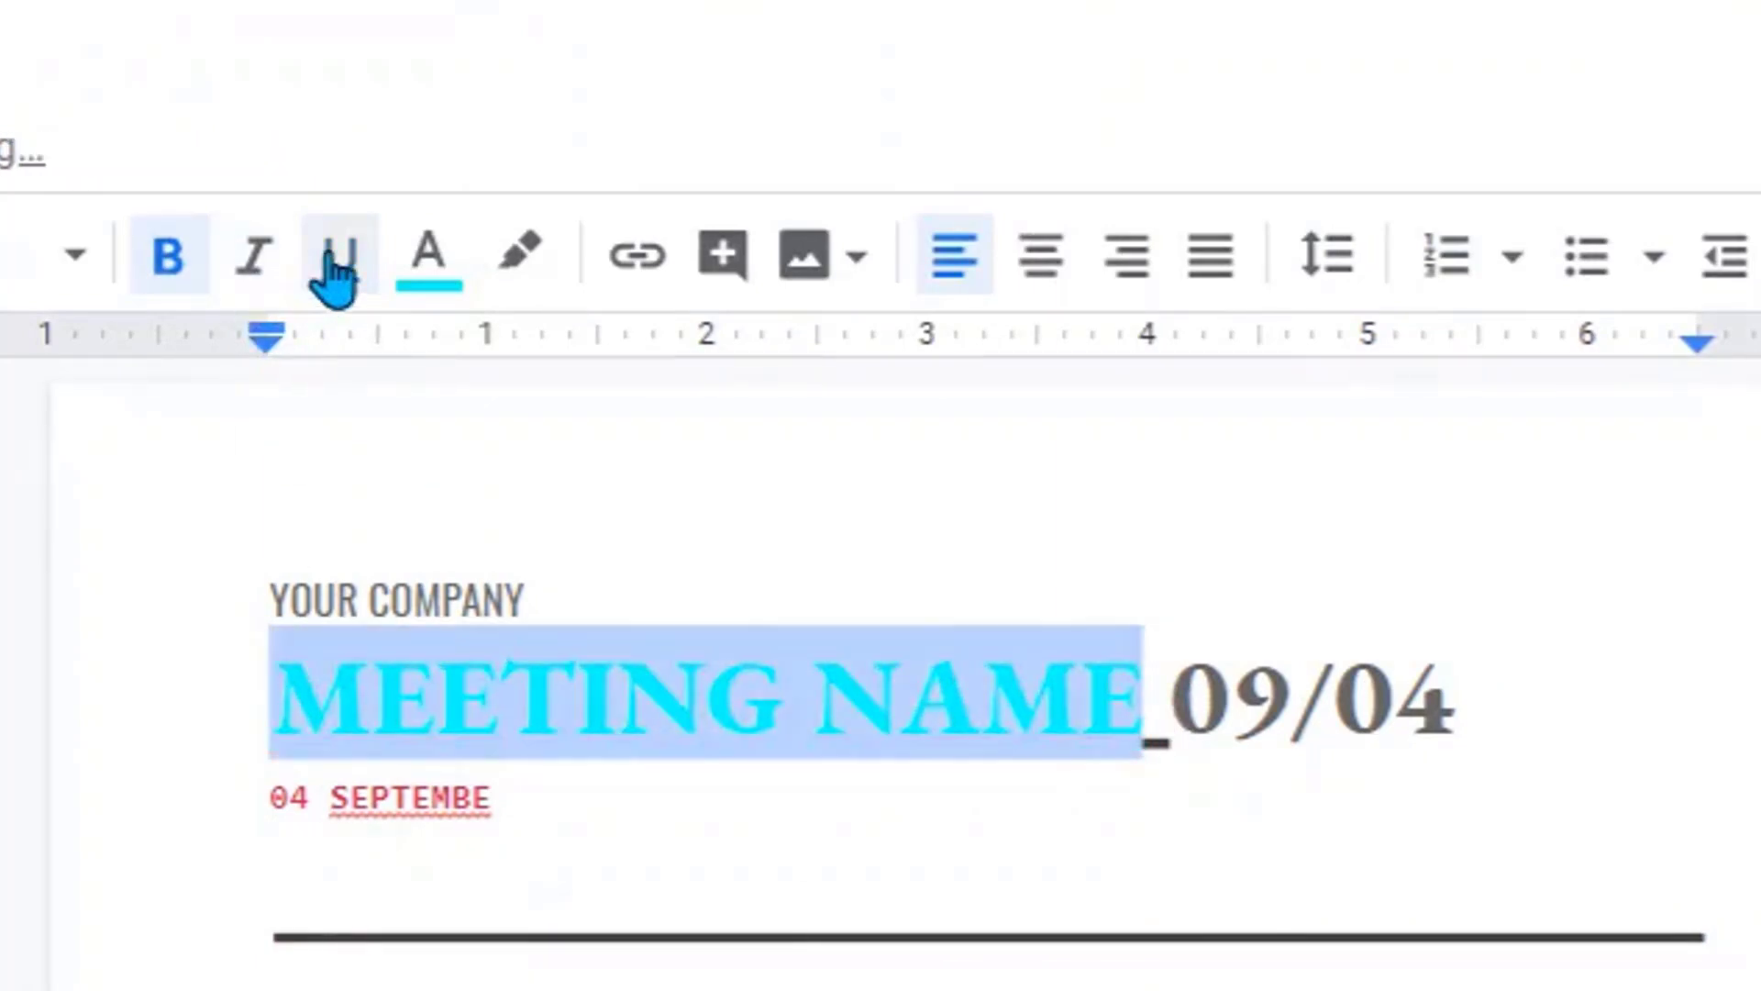
- Italicize "MEETING NAME" in the title line and take the italics off again
left_click(258, 275)
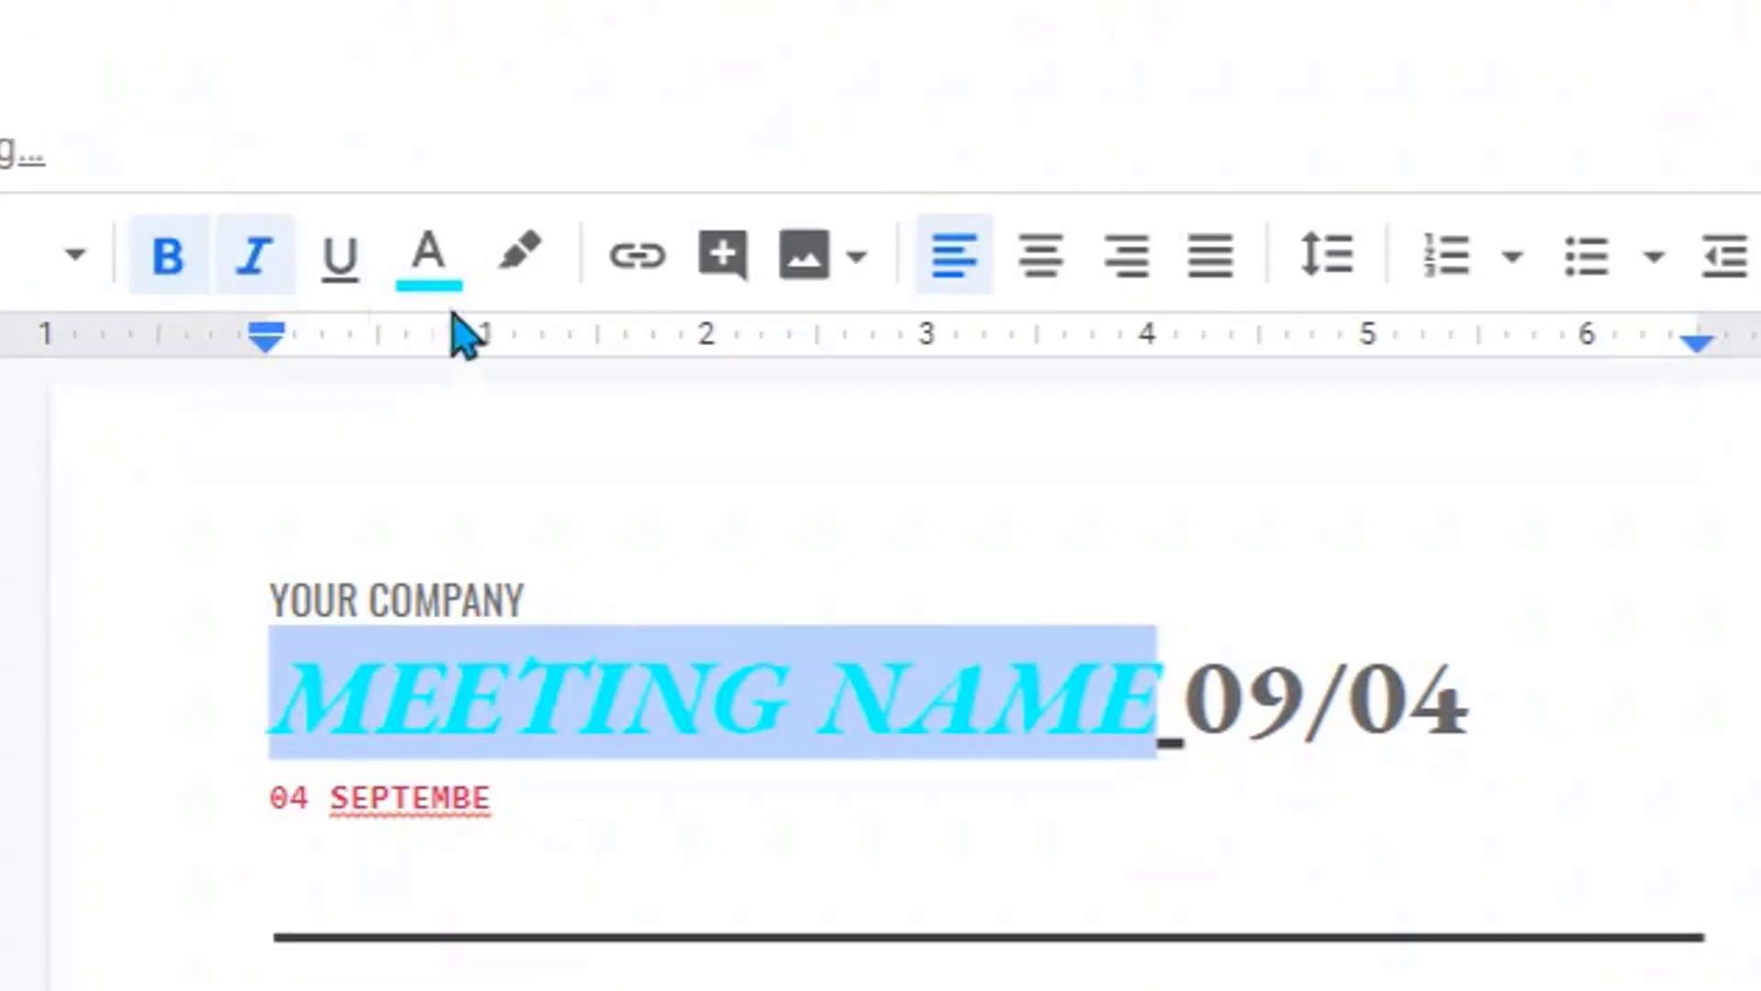
left_click(963, 724)
left_click_drag(275, 699, 299, 758)
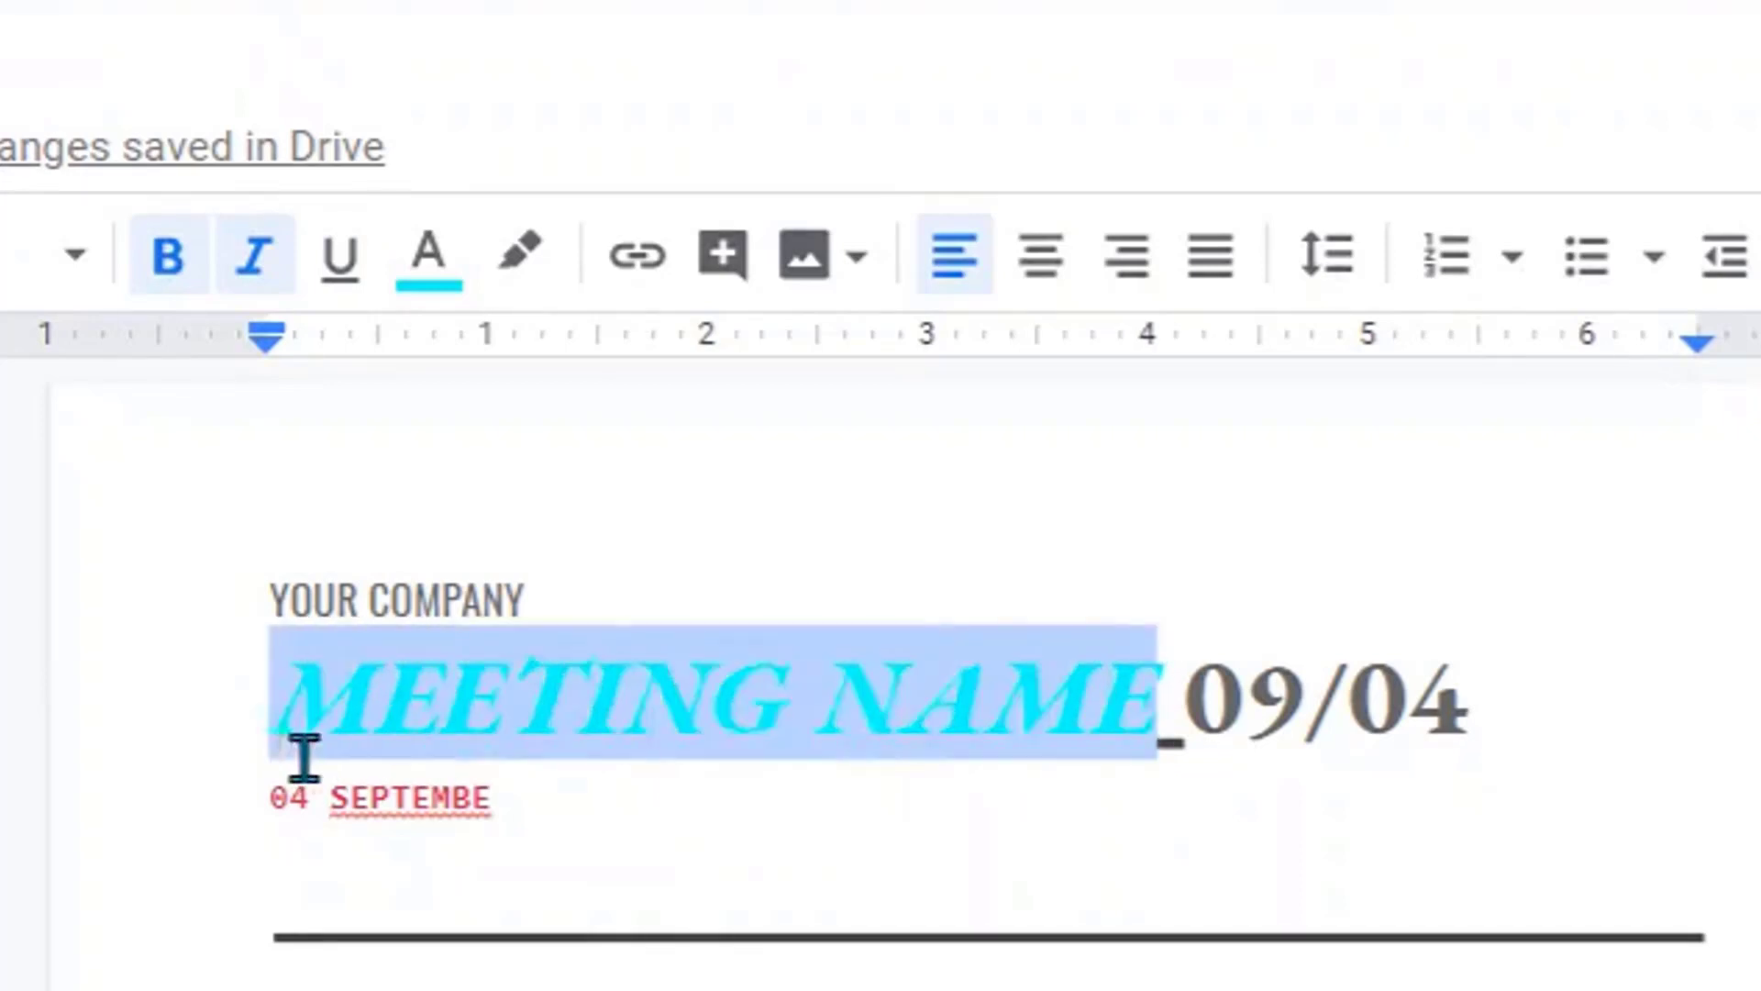
left_click(259, 275)
- Remove the bold formatting from "MEETING NAME" in the title line and make it bold again
left_click(169, 280)
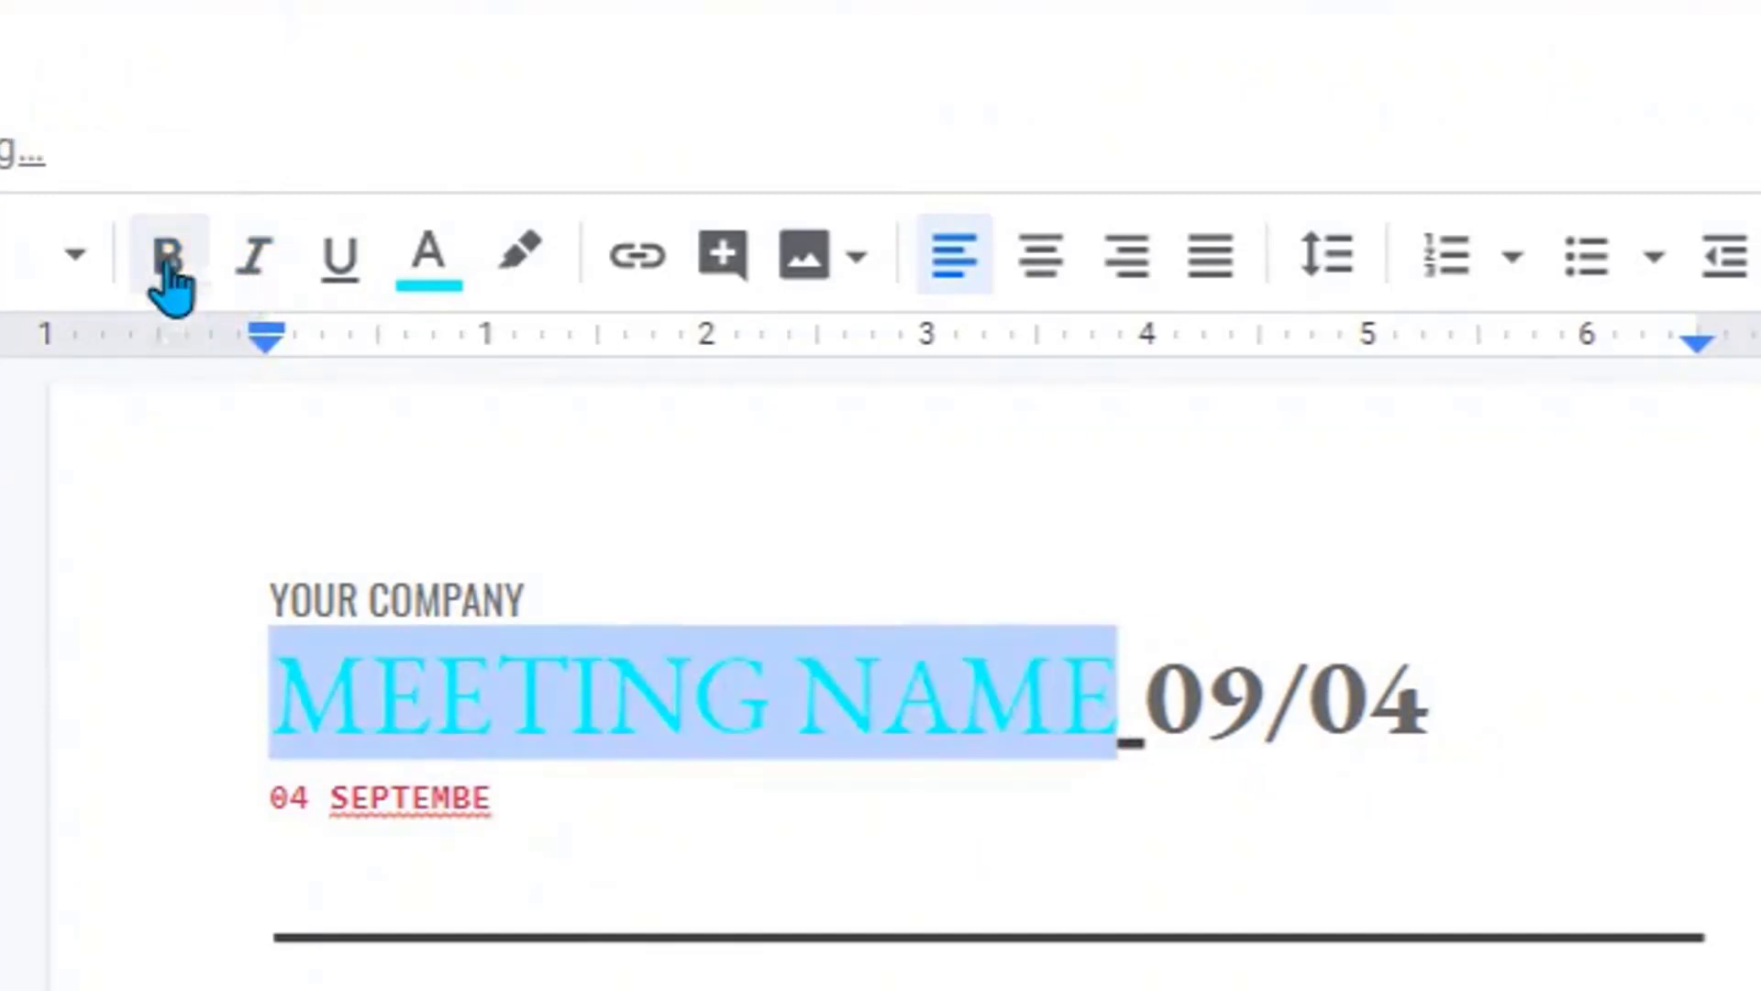
left_click(629, 679)
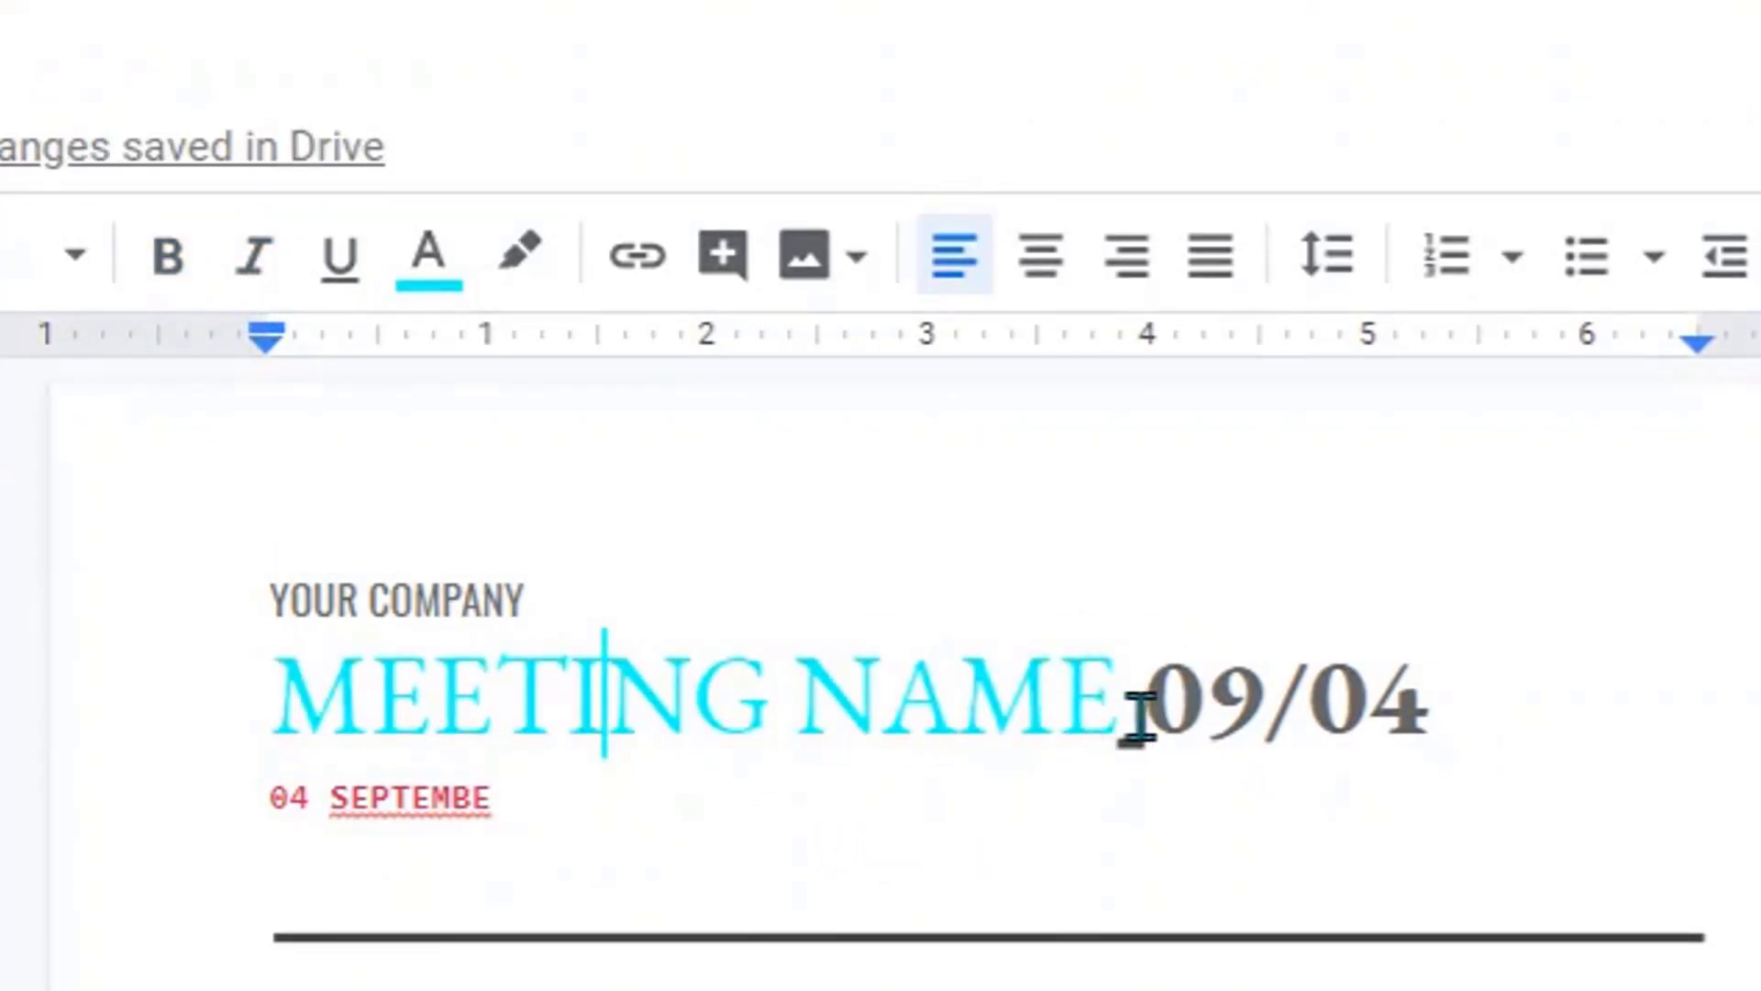
left_click(1138, 722)
left_click_drag(1130, 711, 267, 695)
left_click(167, 257)
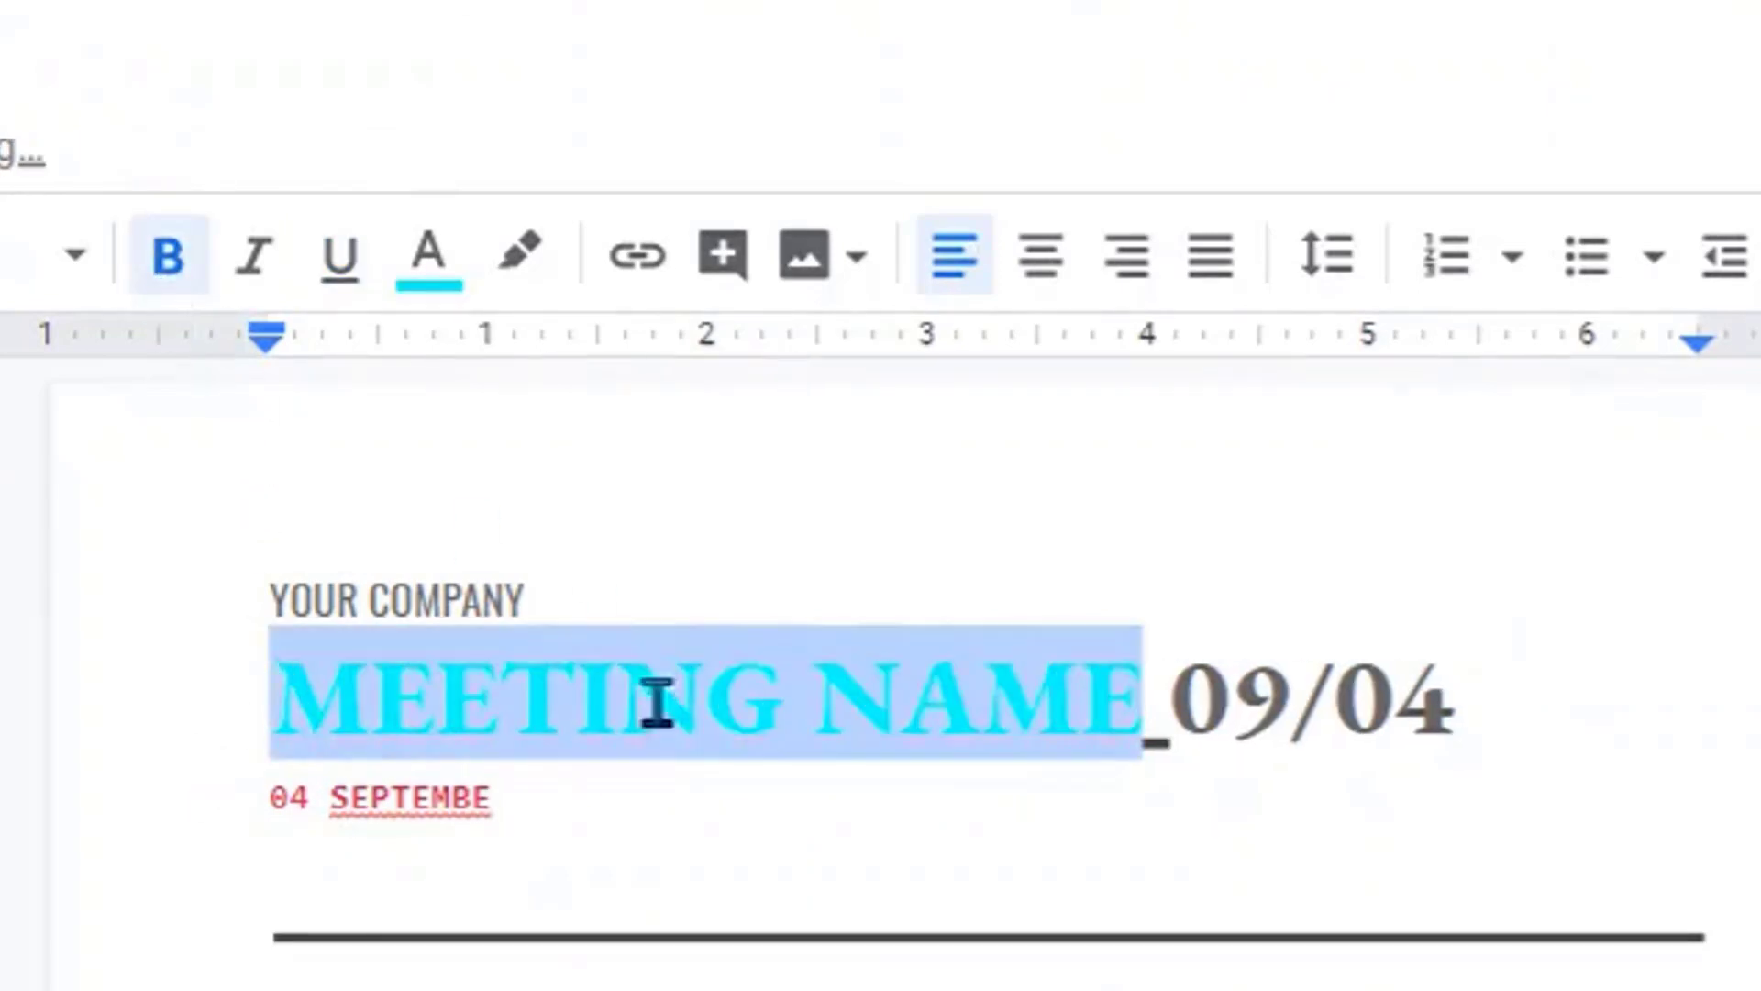
left_click(743, 819)
mouse_move(1137, 700)
left_mouse_down()
mouse_move(236, 649)
mouse_move(896, 707)
mouse_move(1152, 695)
left_mouse_up()
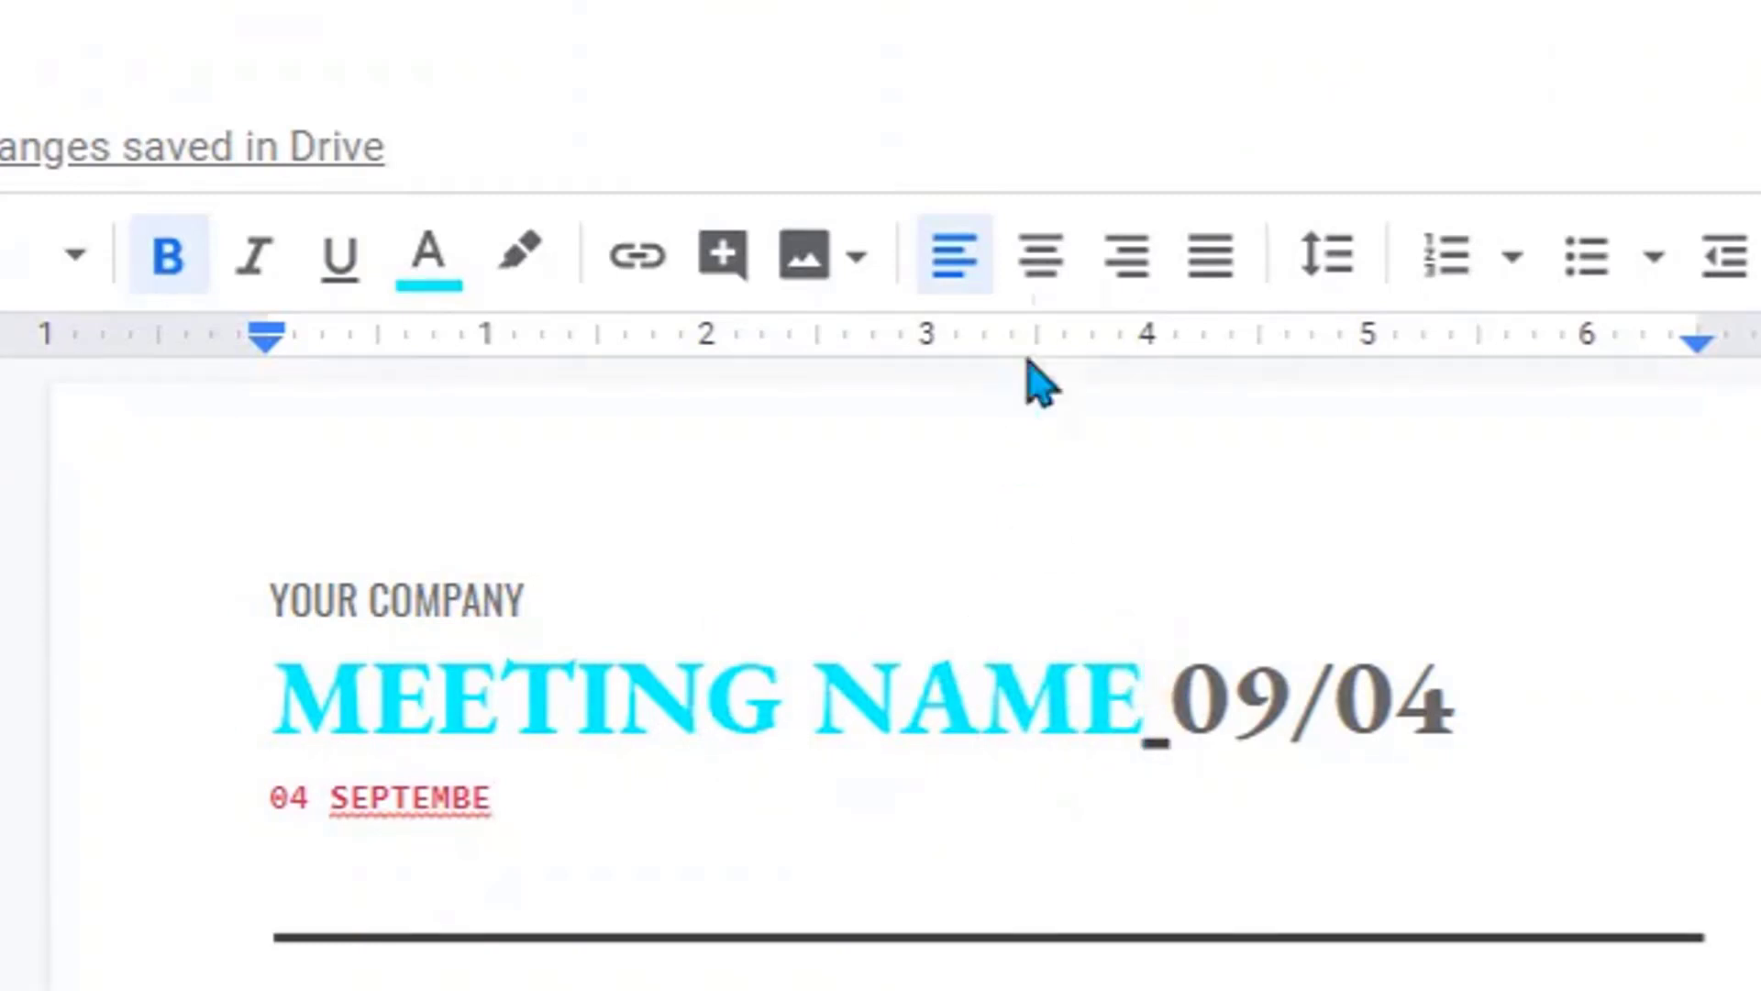
- Try center and right alignment on the title line and return it to left alignment
left_click_drag(1149, 734, 244, 727)
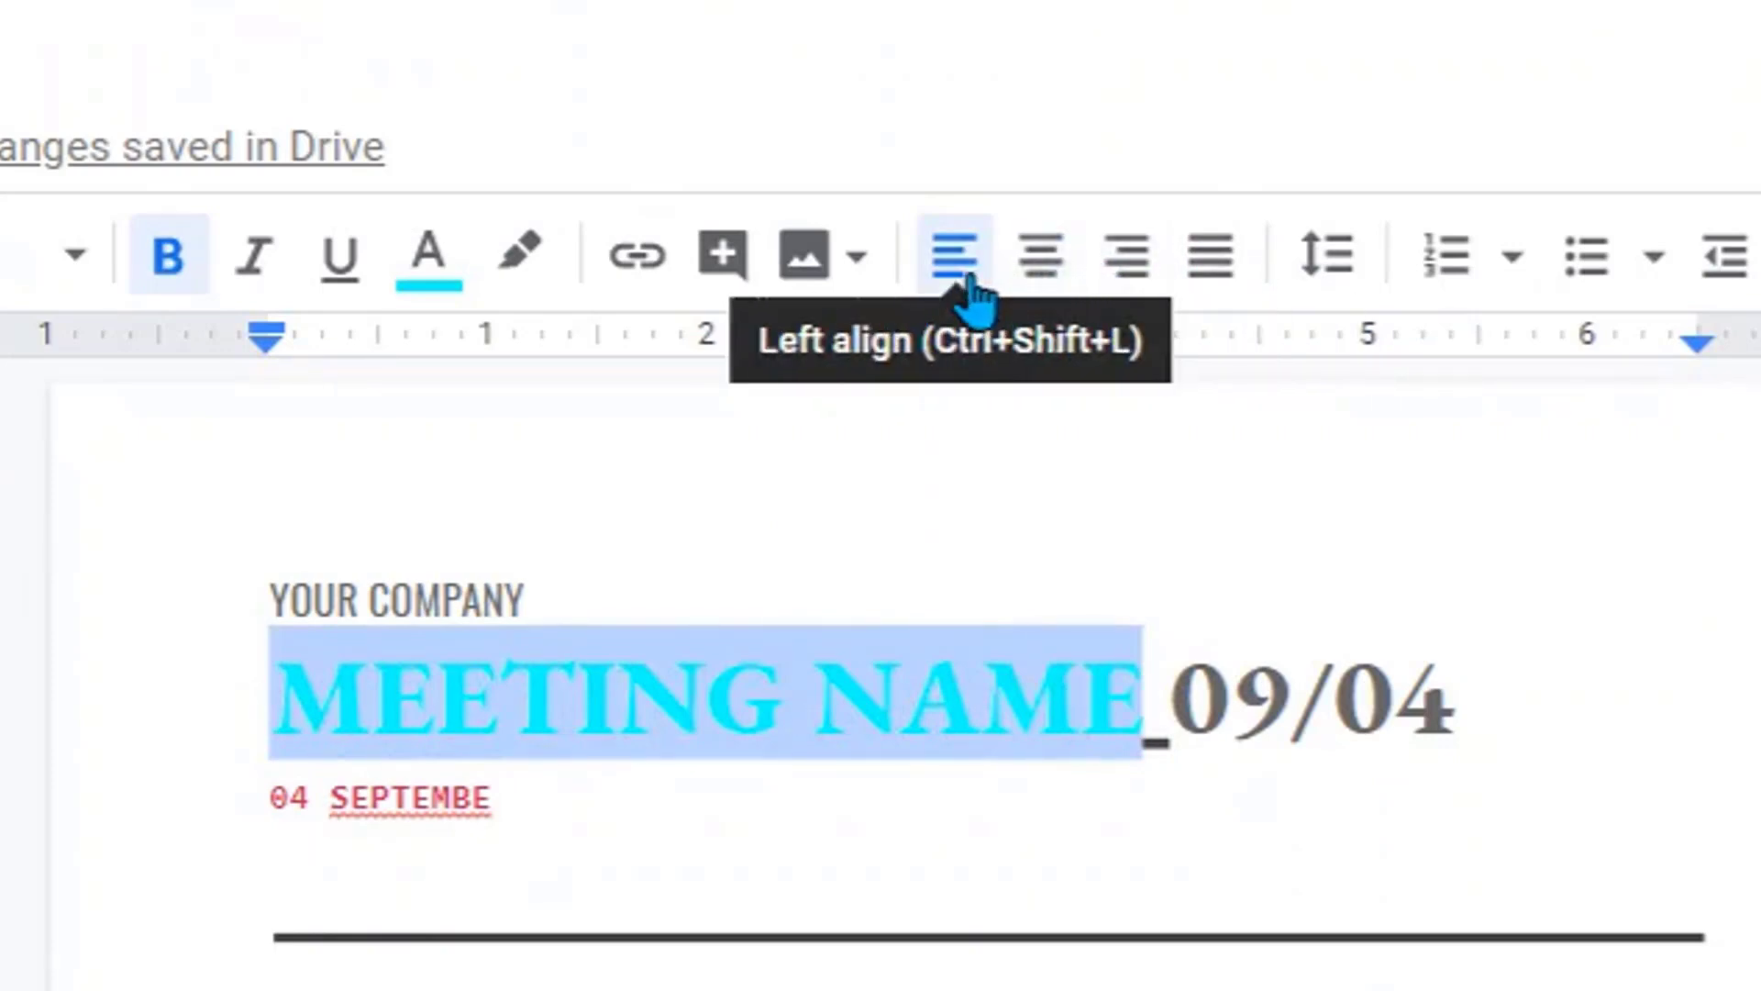
left_click(1081, 276)
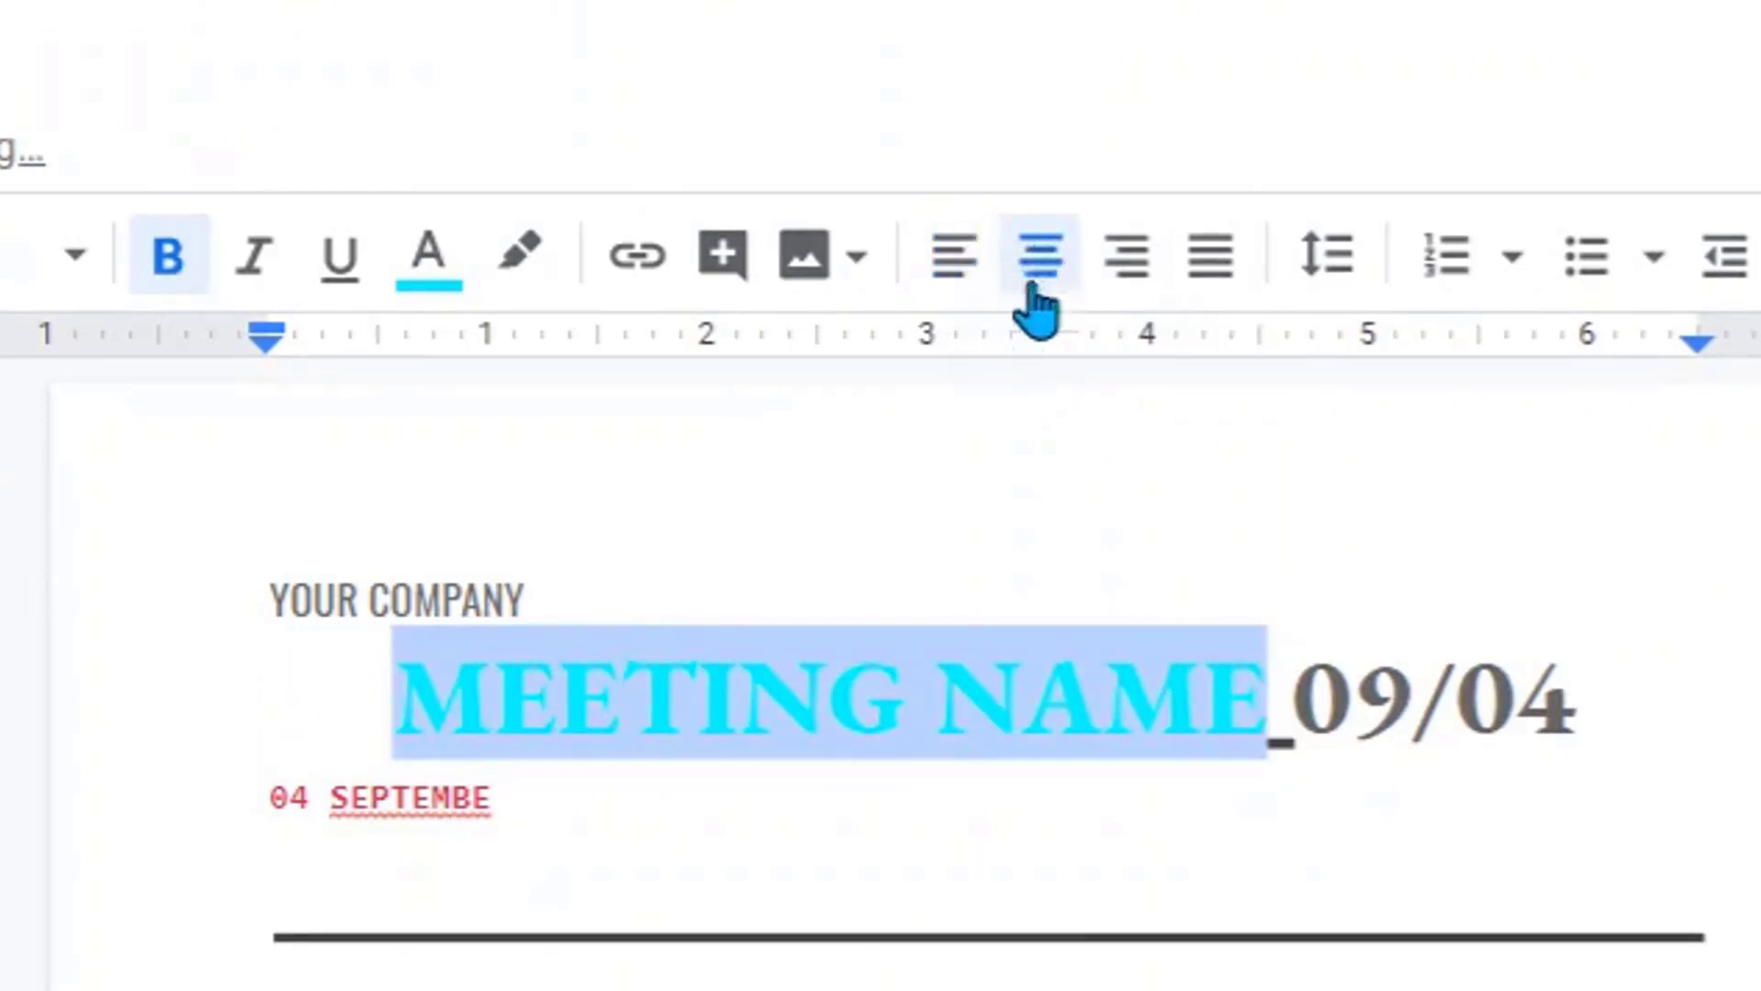
left_click(1130, 274)
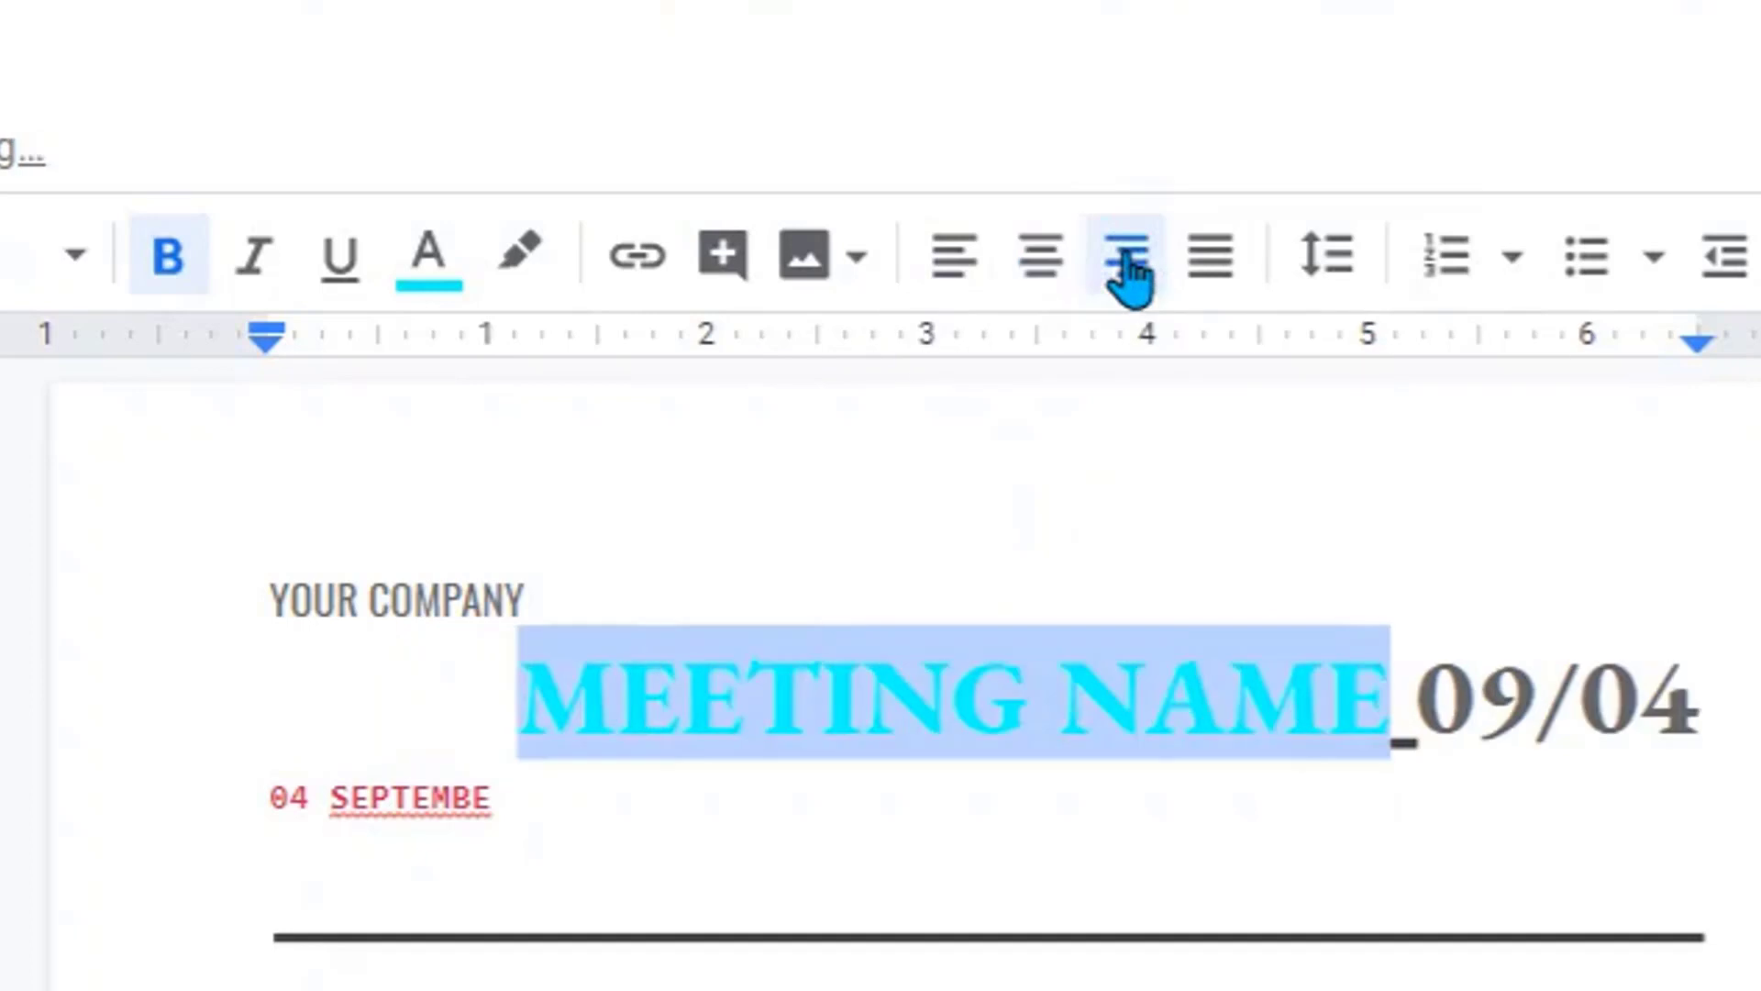
left_click(1391, 694)
left_click_drag(1389, 688, 539, 647)
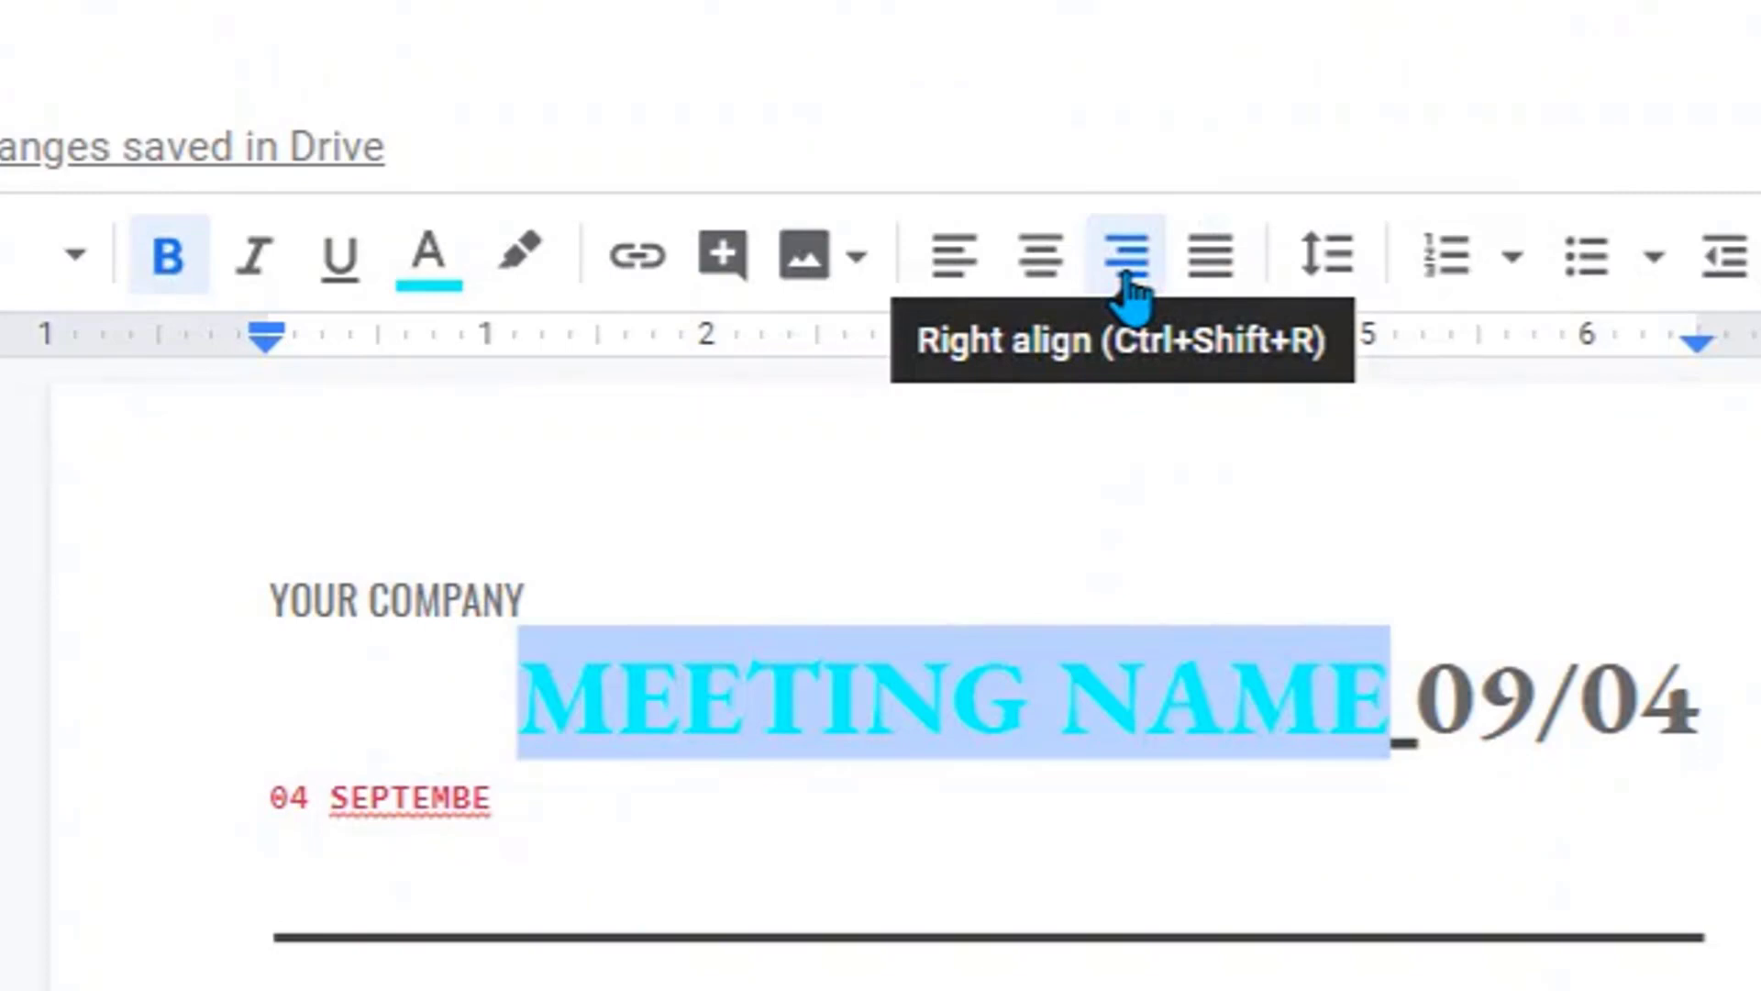
left_click(954, 254)
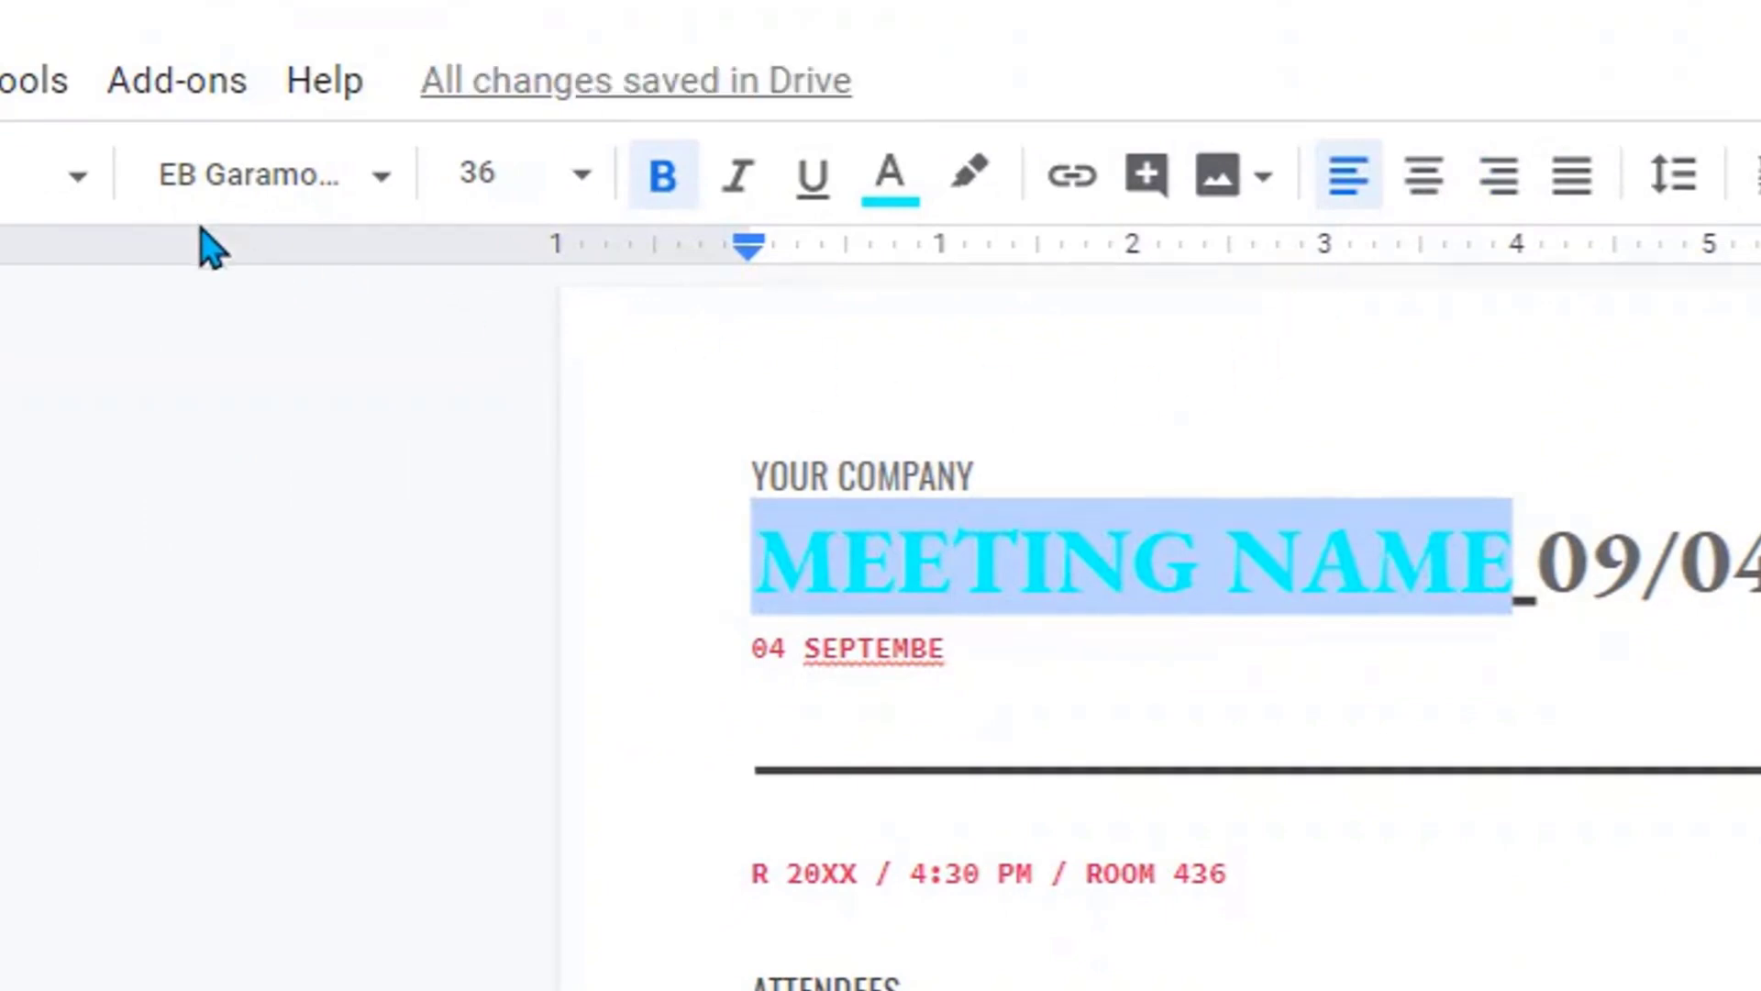
left_click(151, 96)
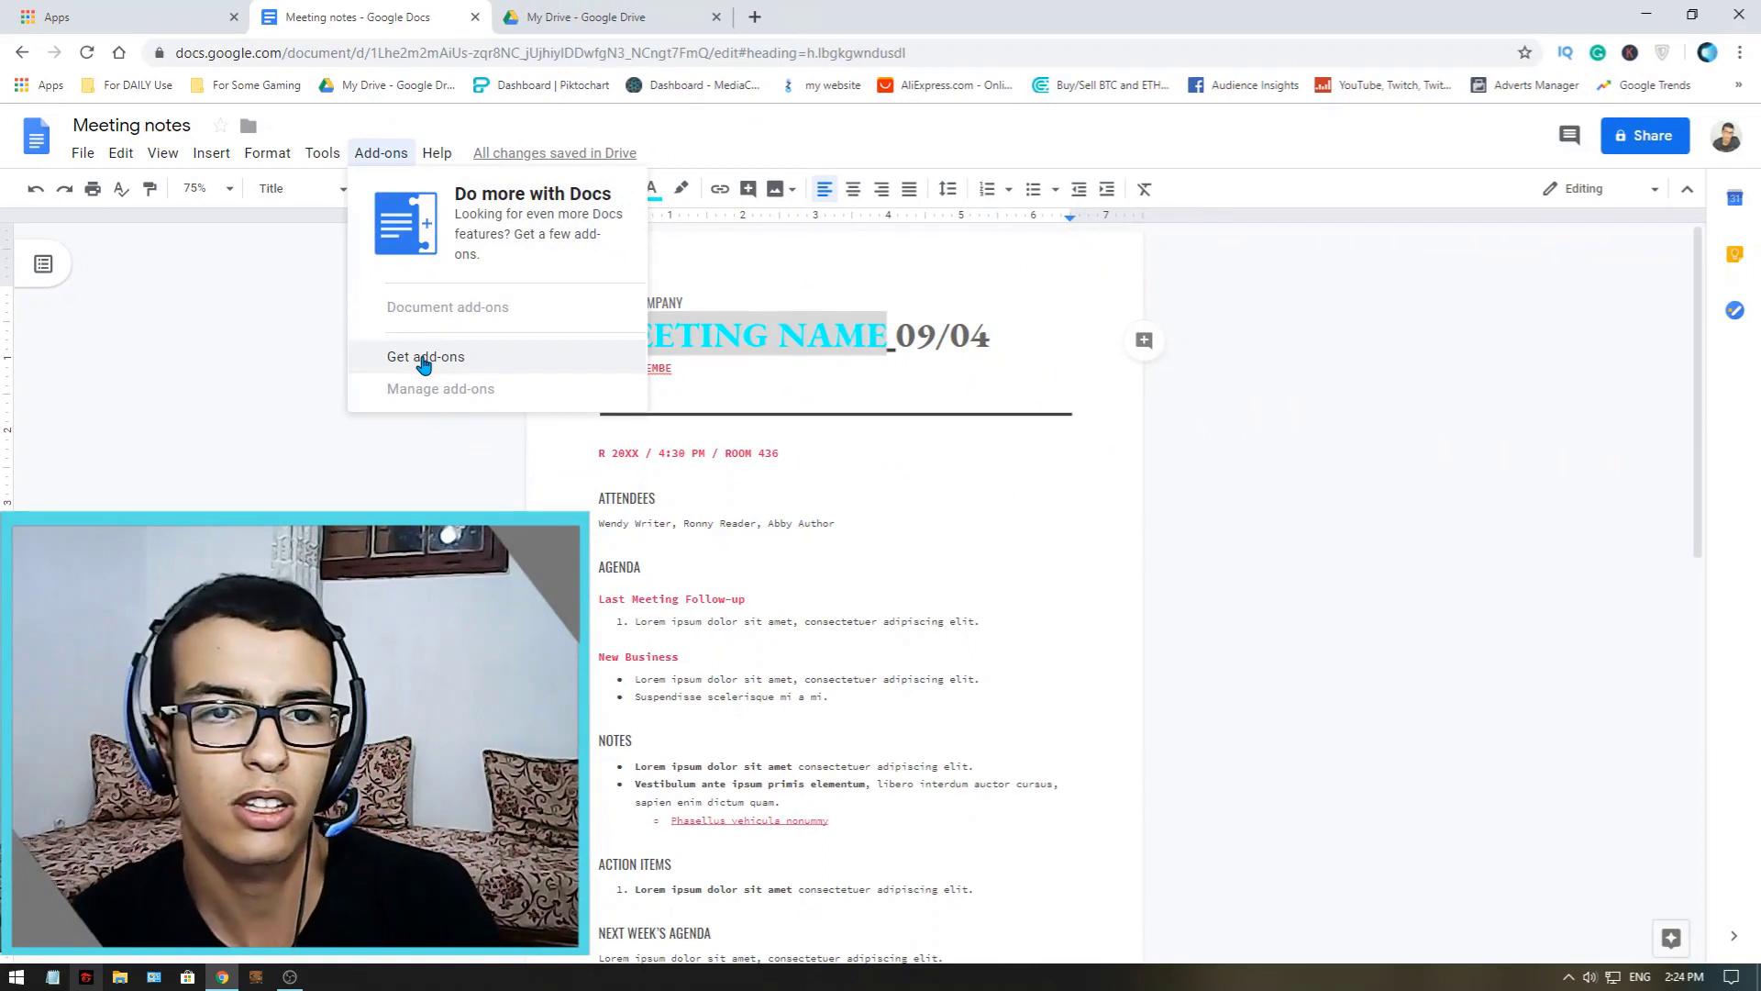
left_click(599, 523)
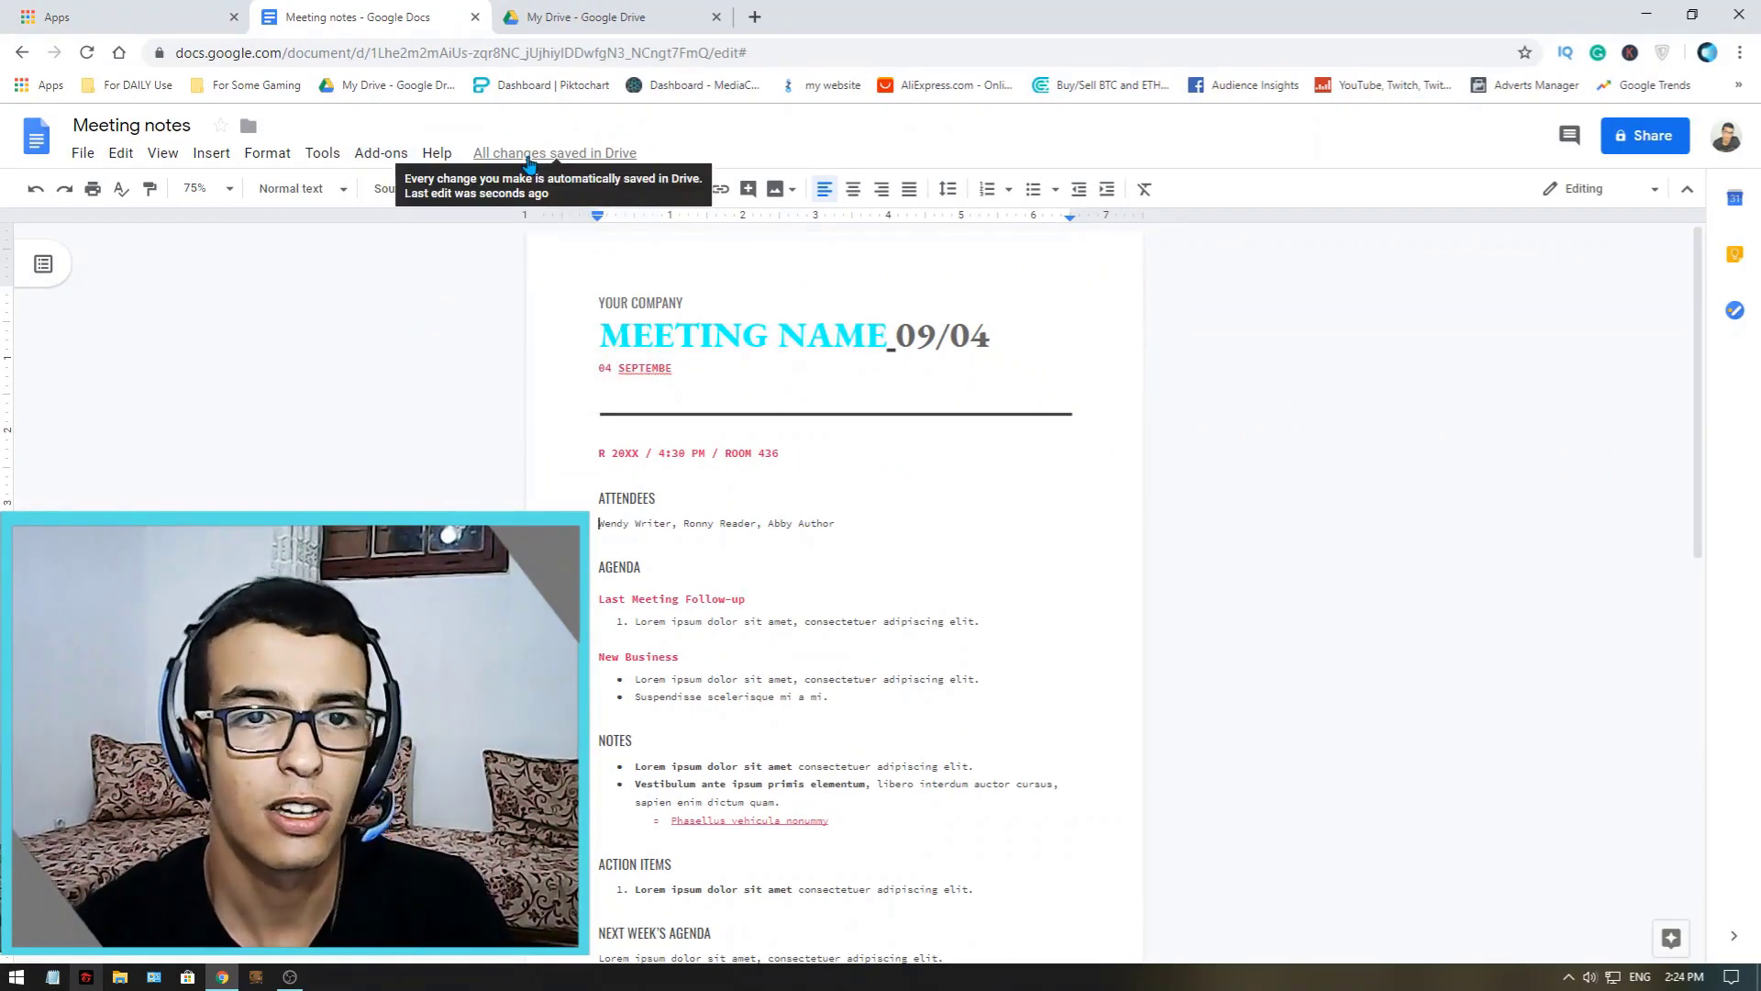
triple_click(602, 303)
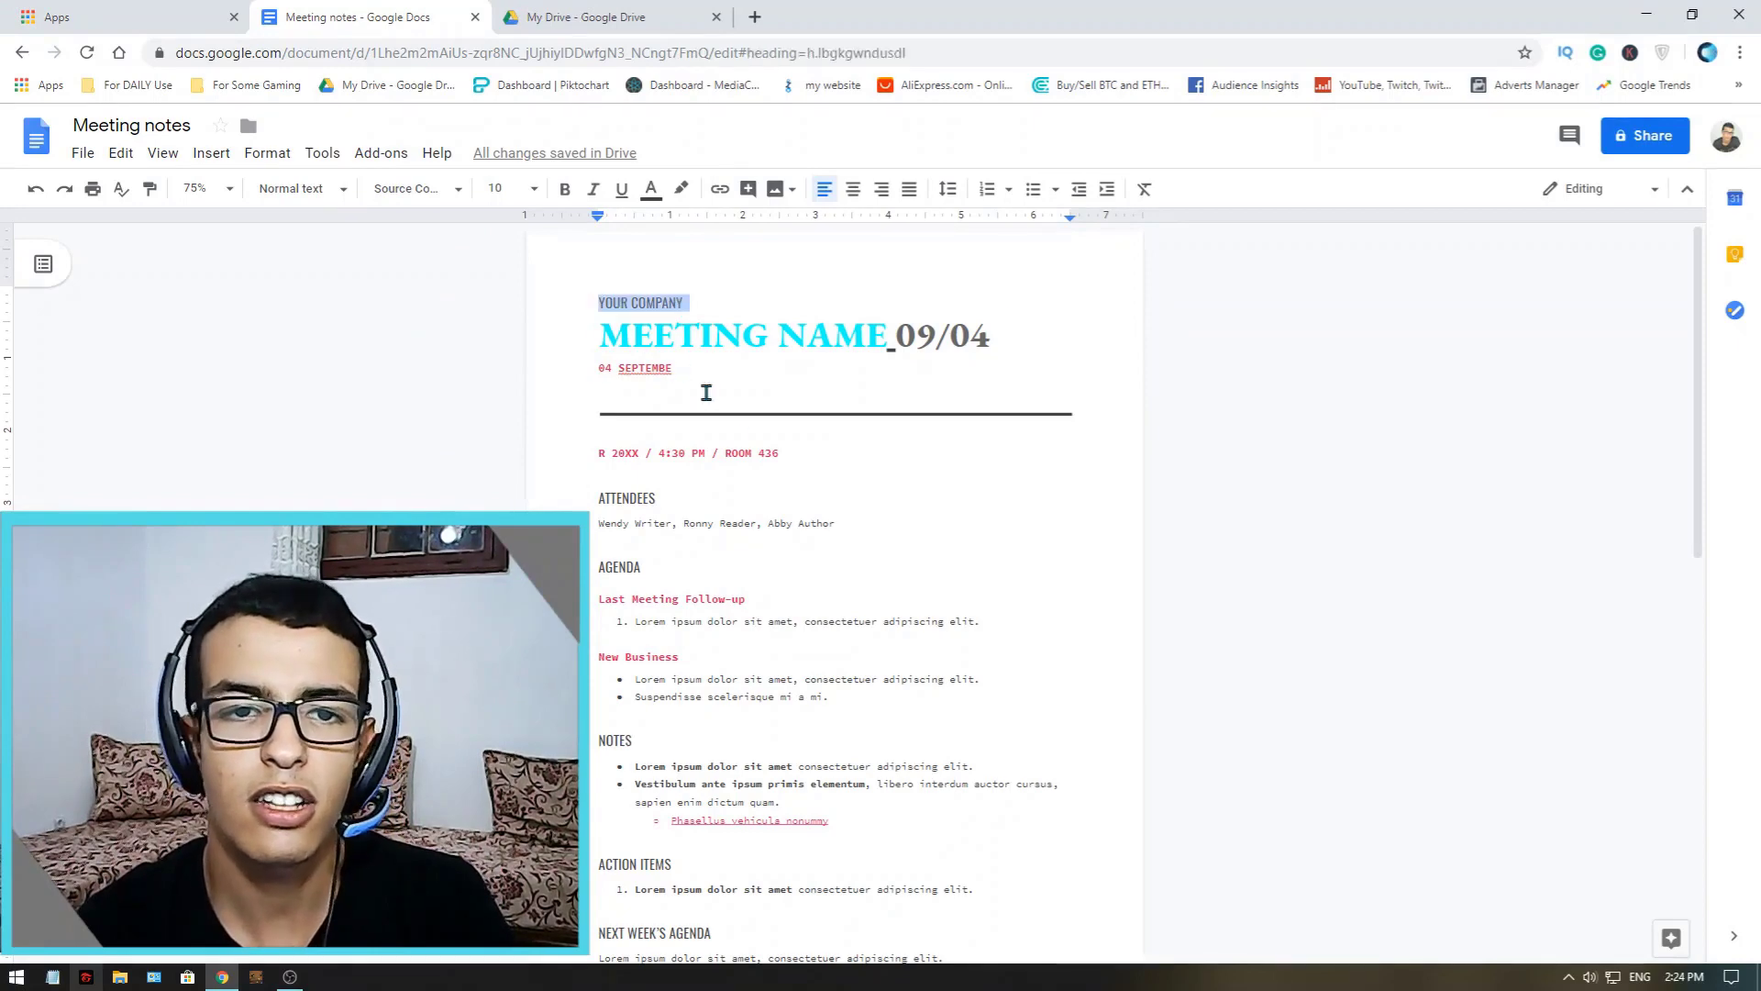
left_click_drag(706, 393, 768, 197)
double_click(422, 551)
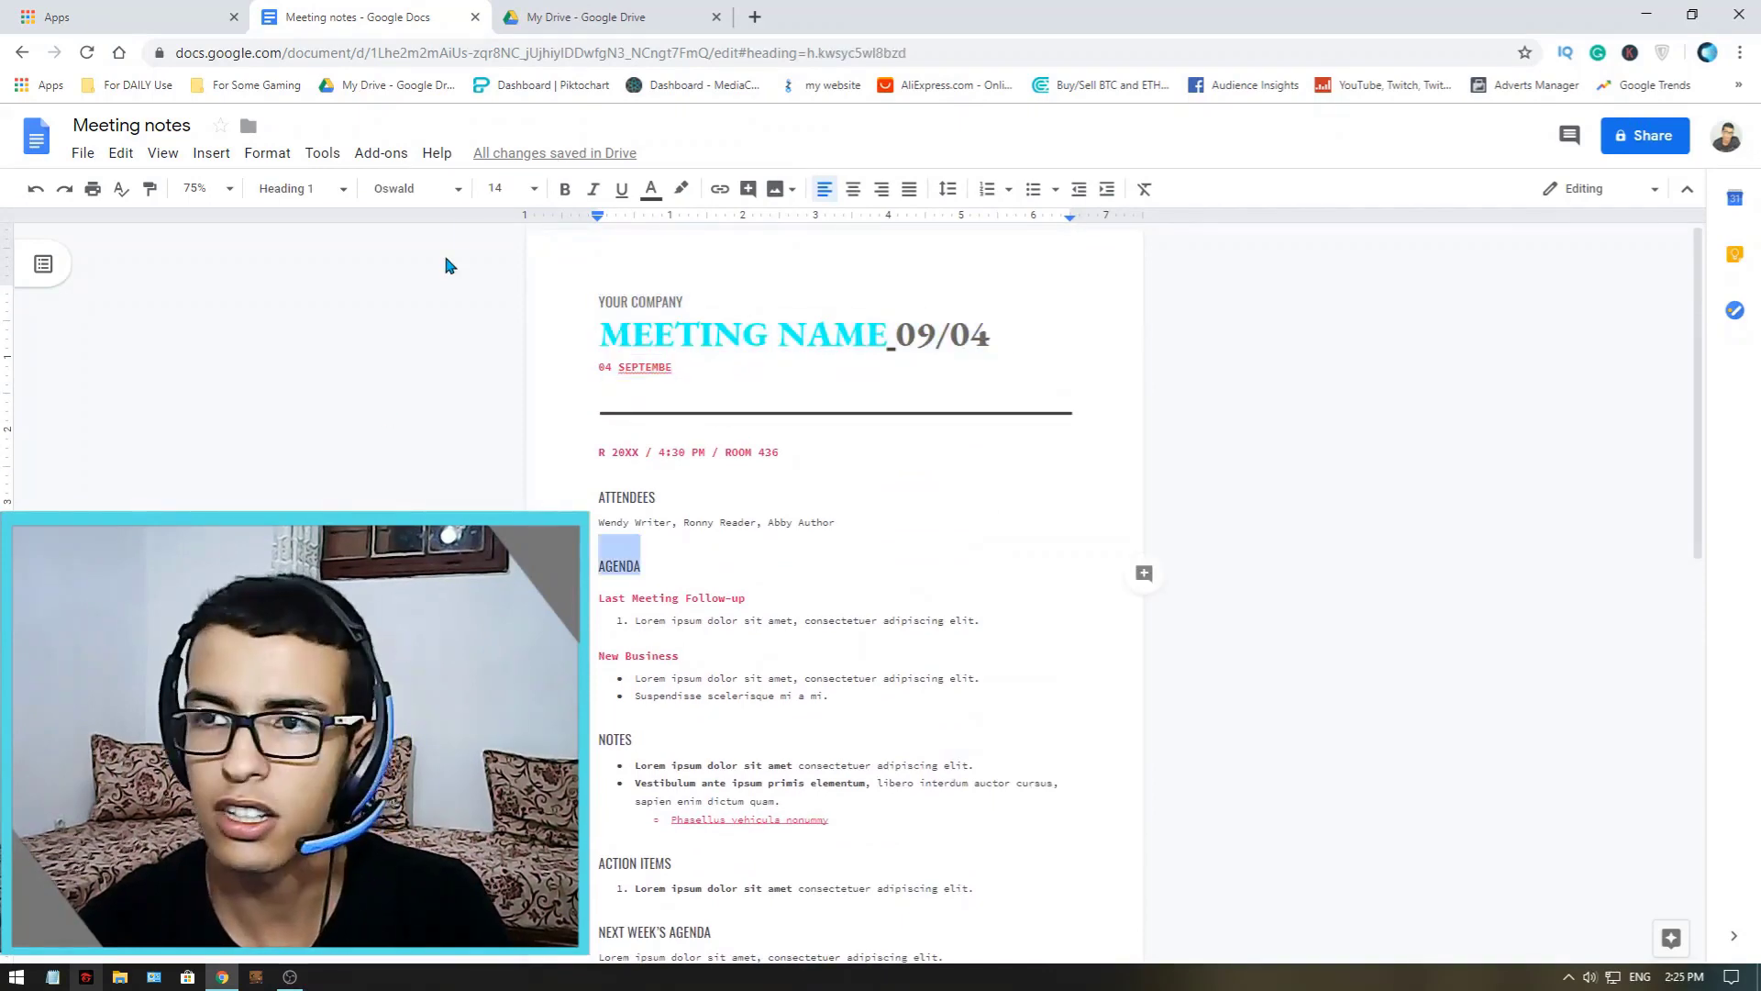
- Open the document's version history from its save status and return to the document
mouse_move(511, 156)
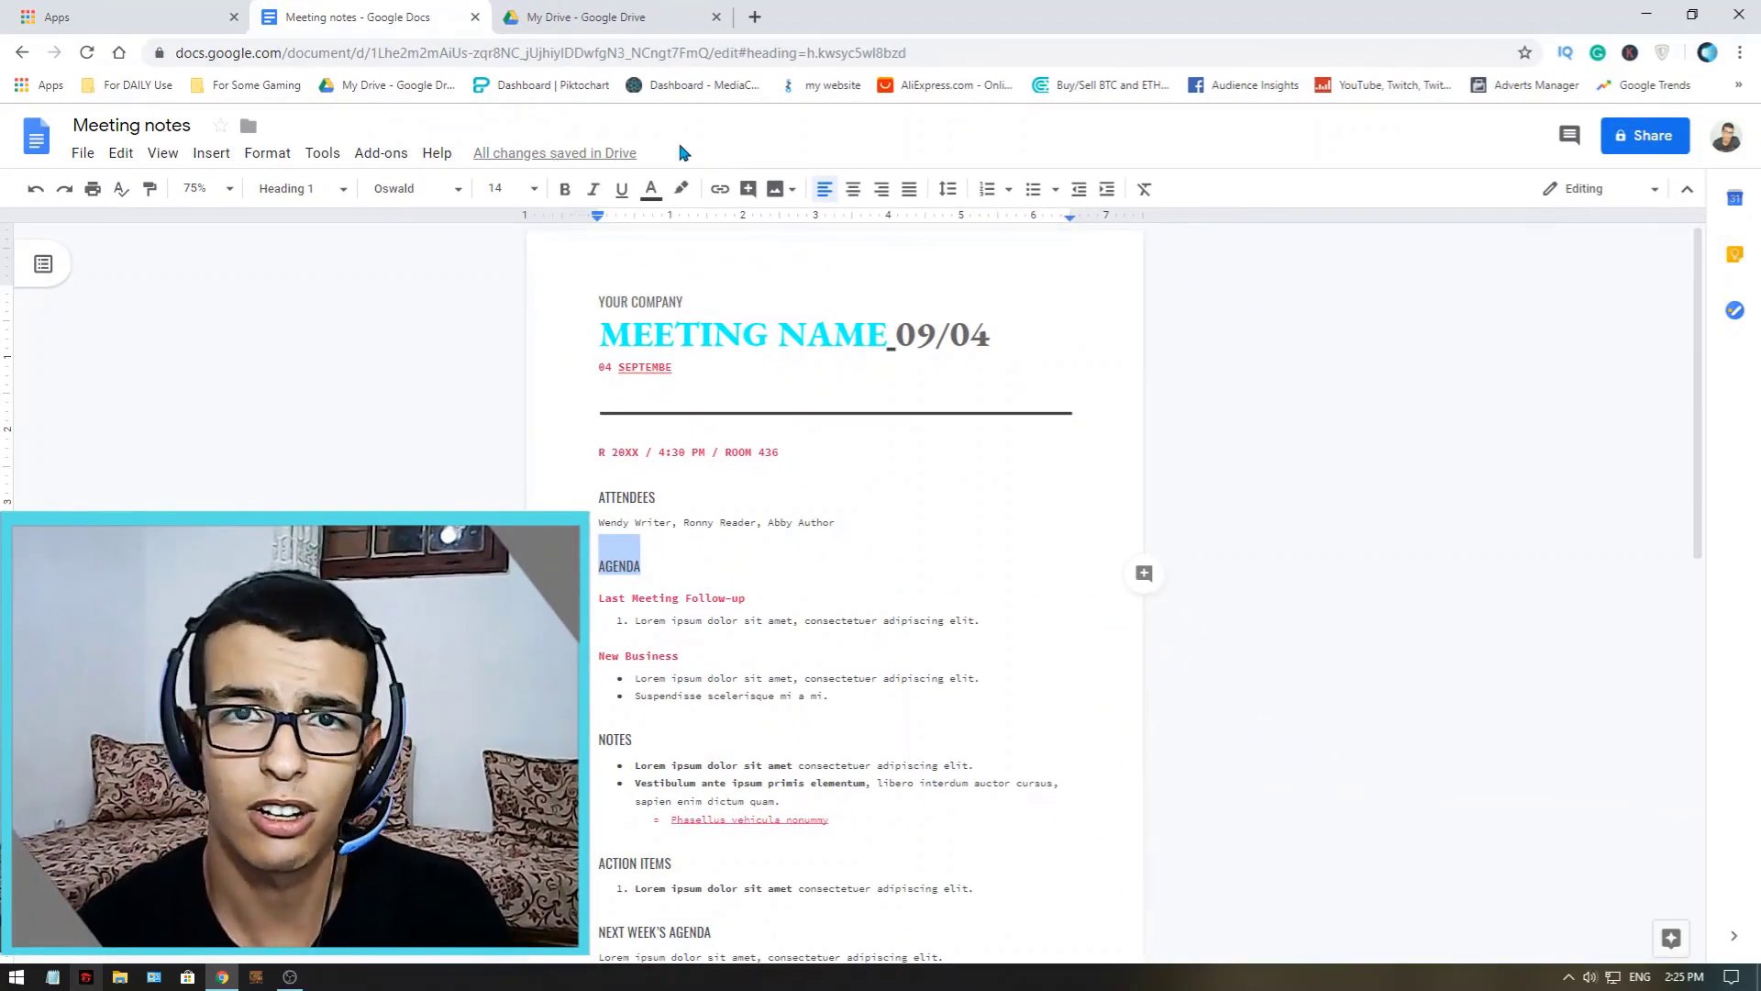
mouse_move(621, 153)
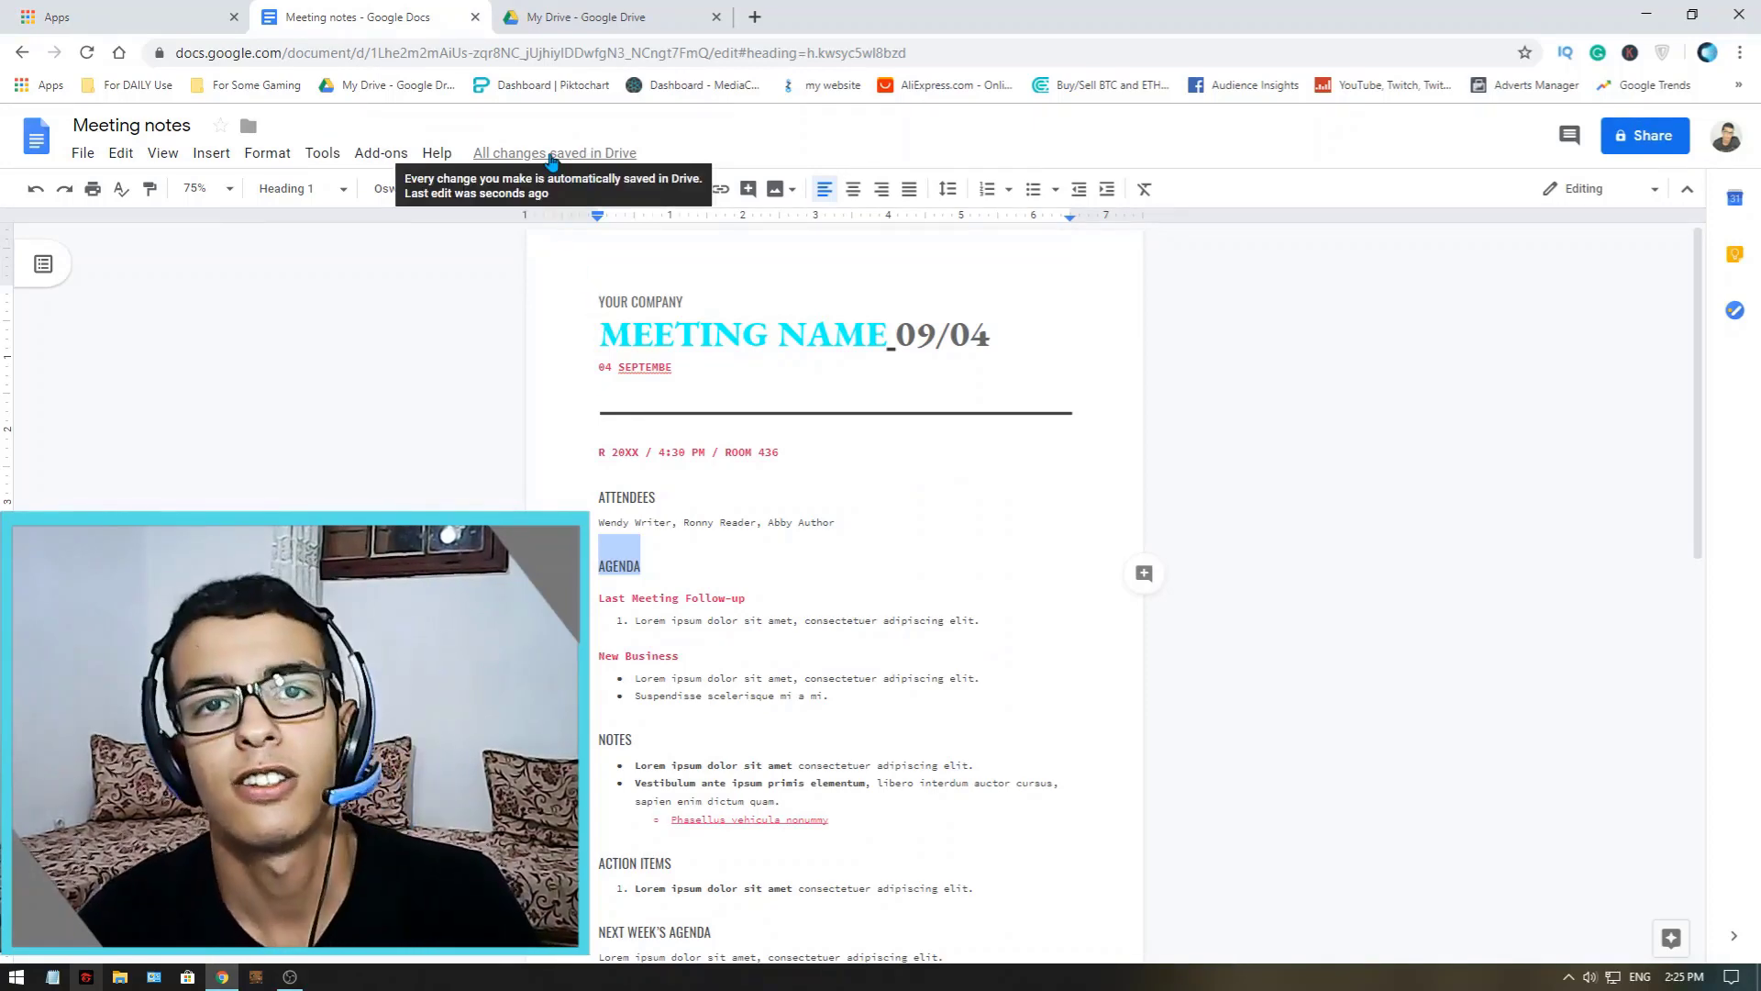
left_click(551, 156)
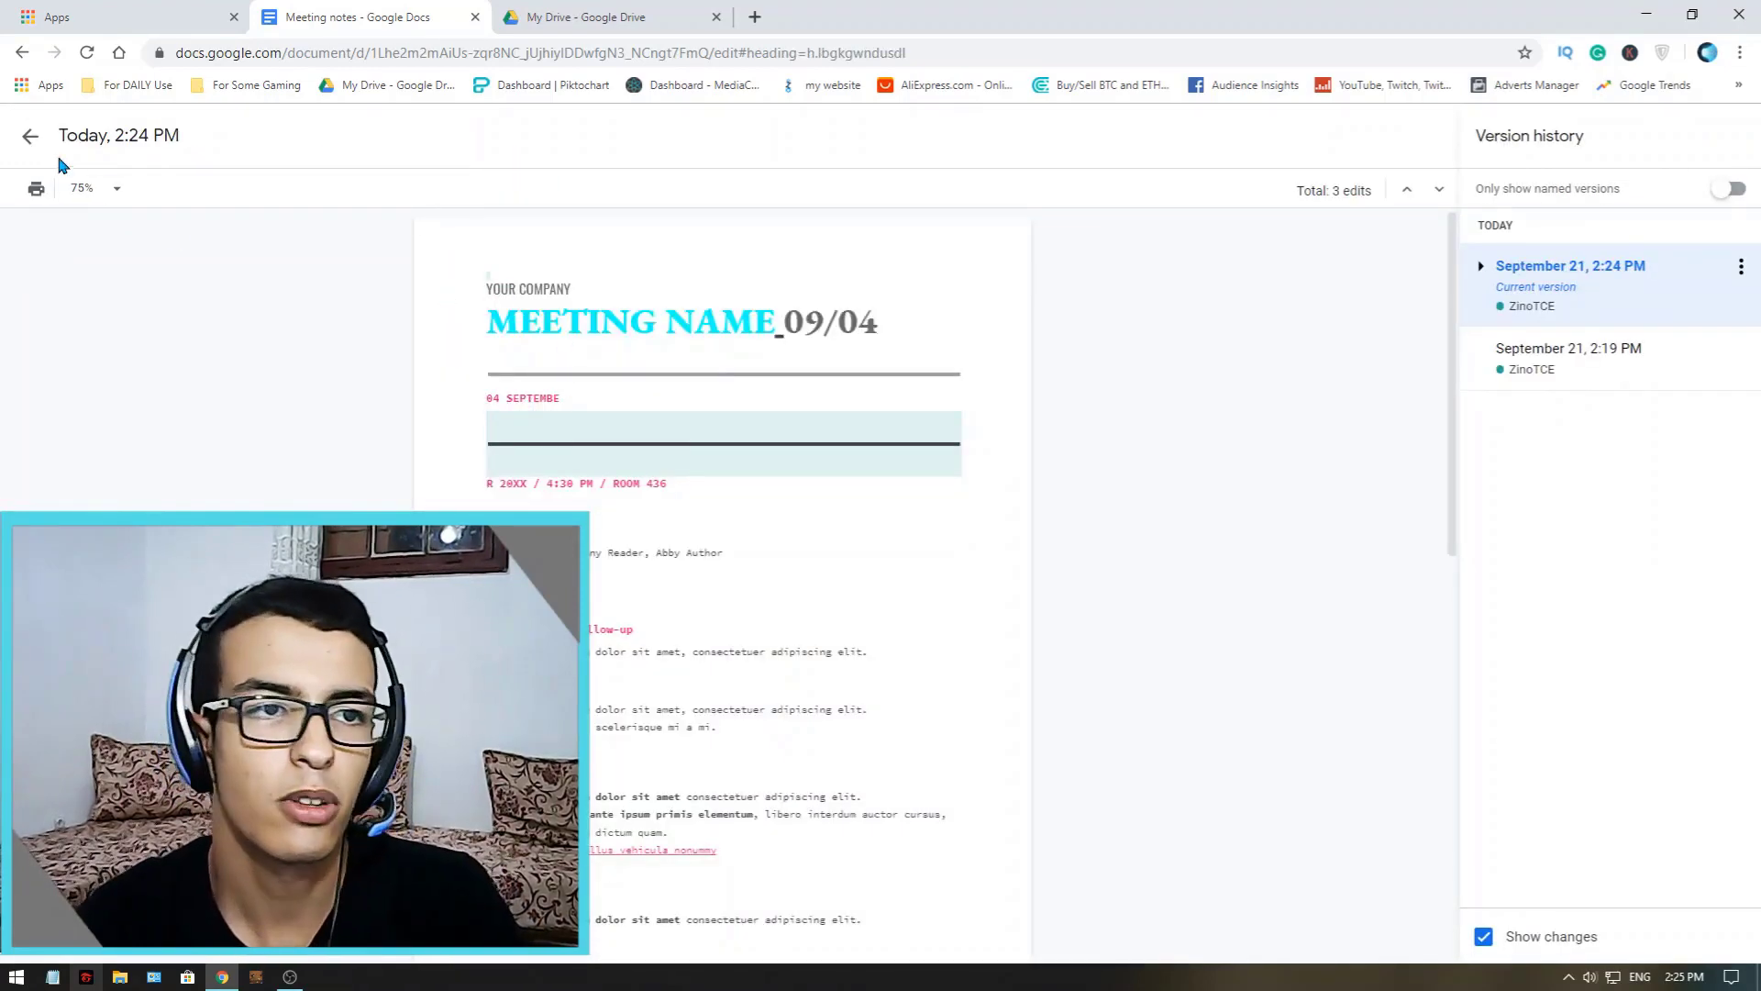
left_click(23, 139)
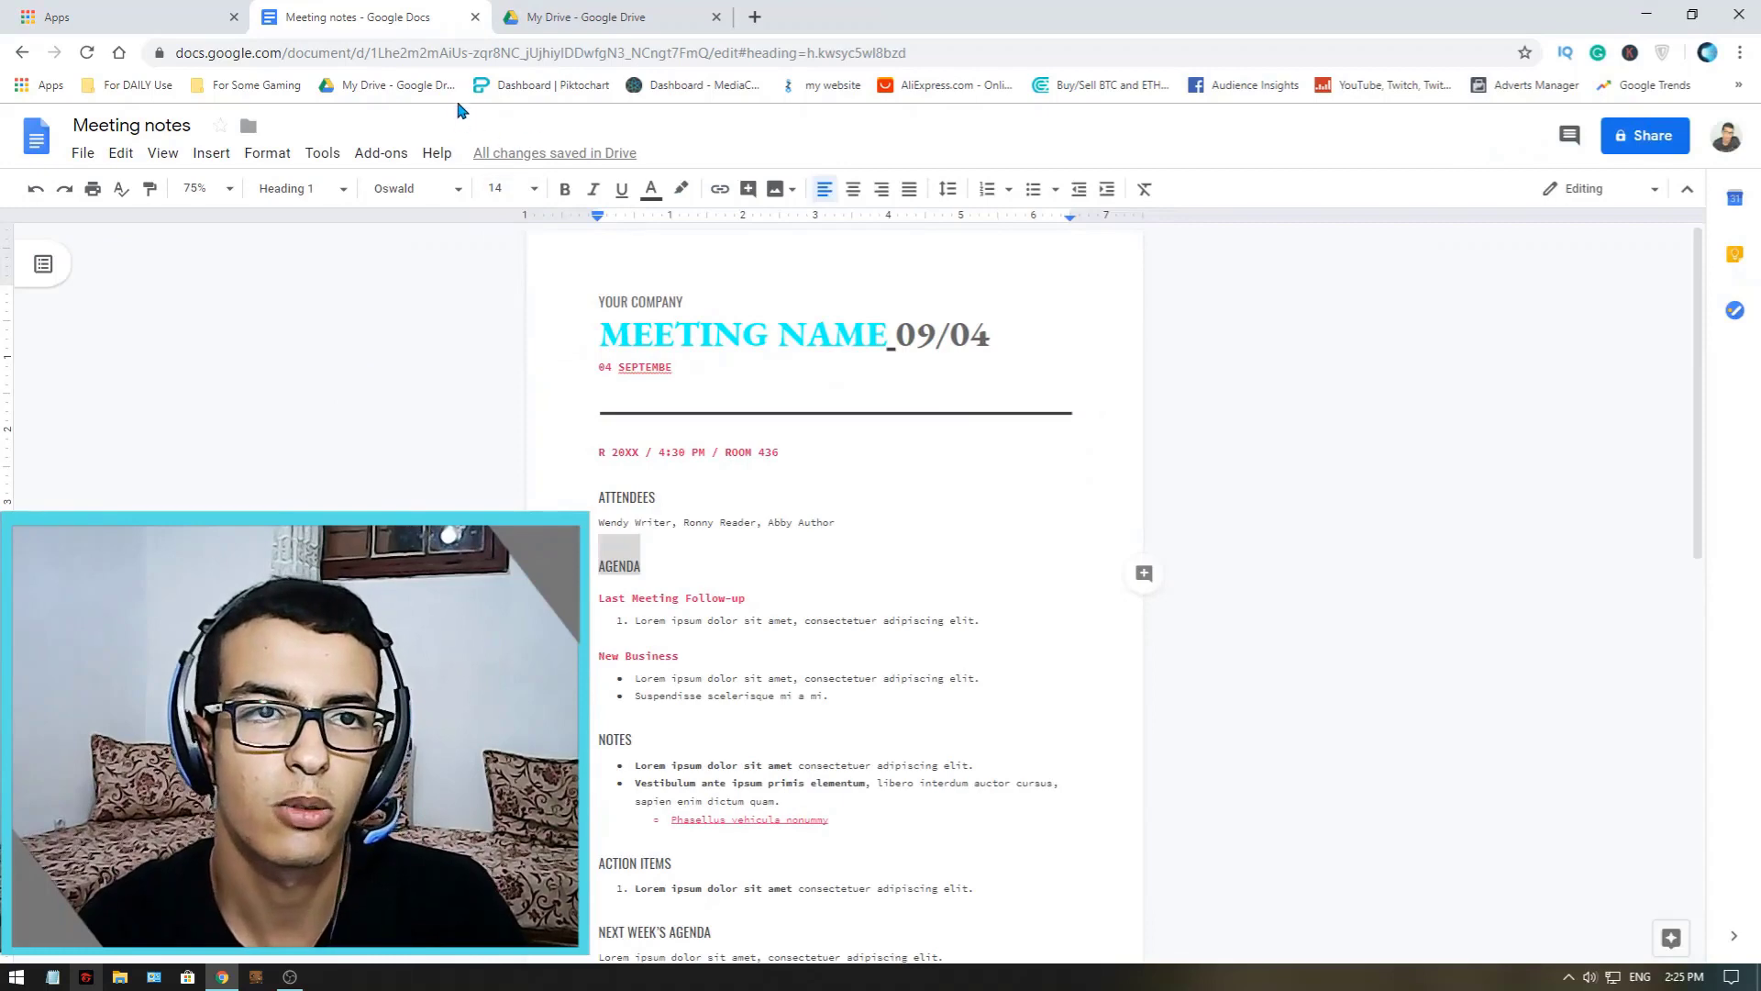
- Switch to Google Drive and reload My Drive to look for the saved "Meeting notes" document
left_click(578, 14)
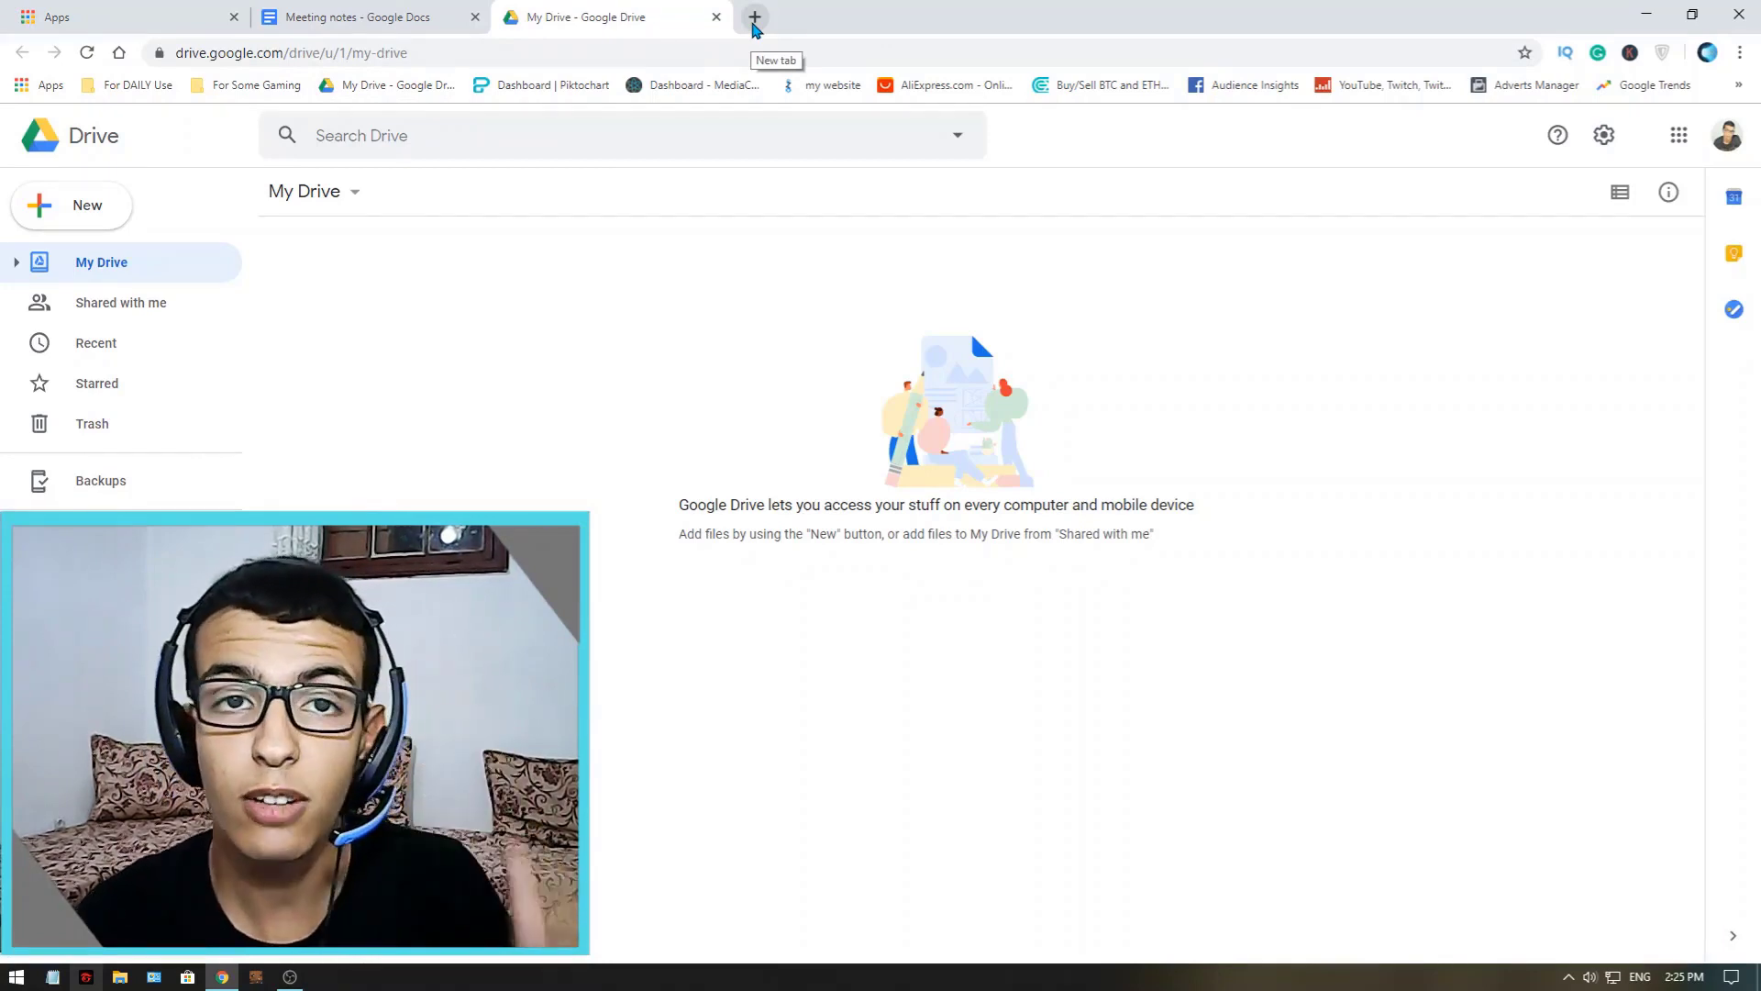
left_click(87, 54)
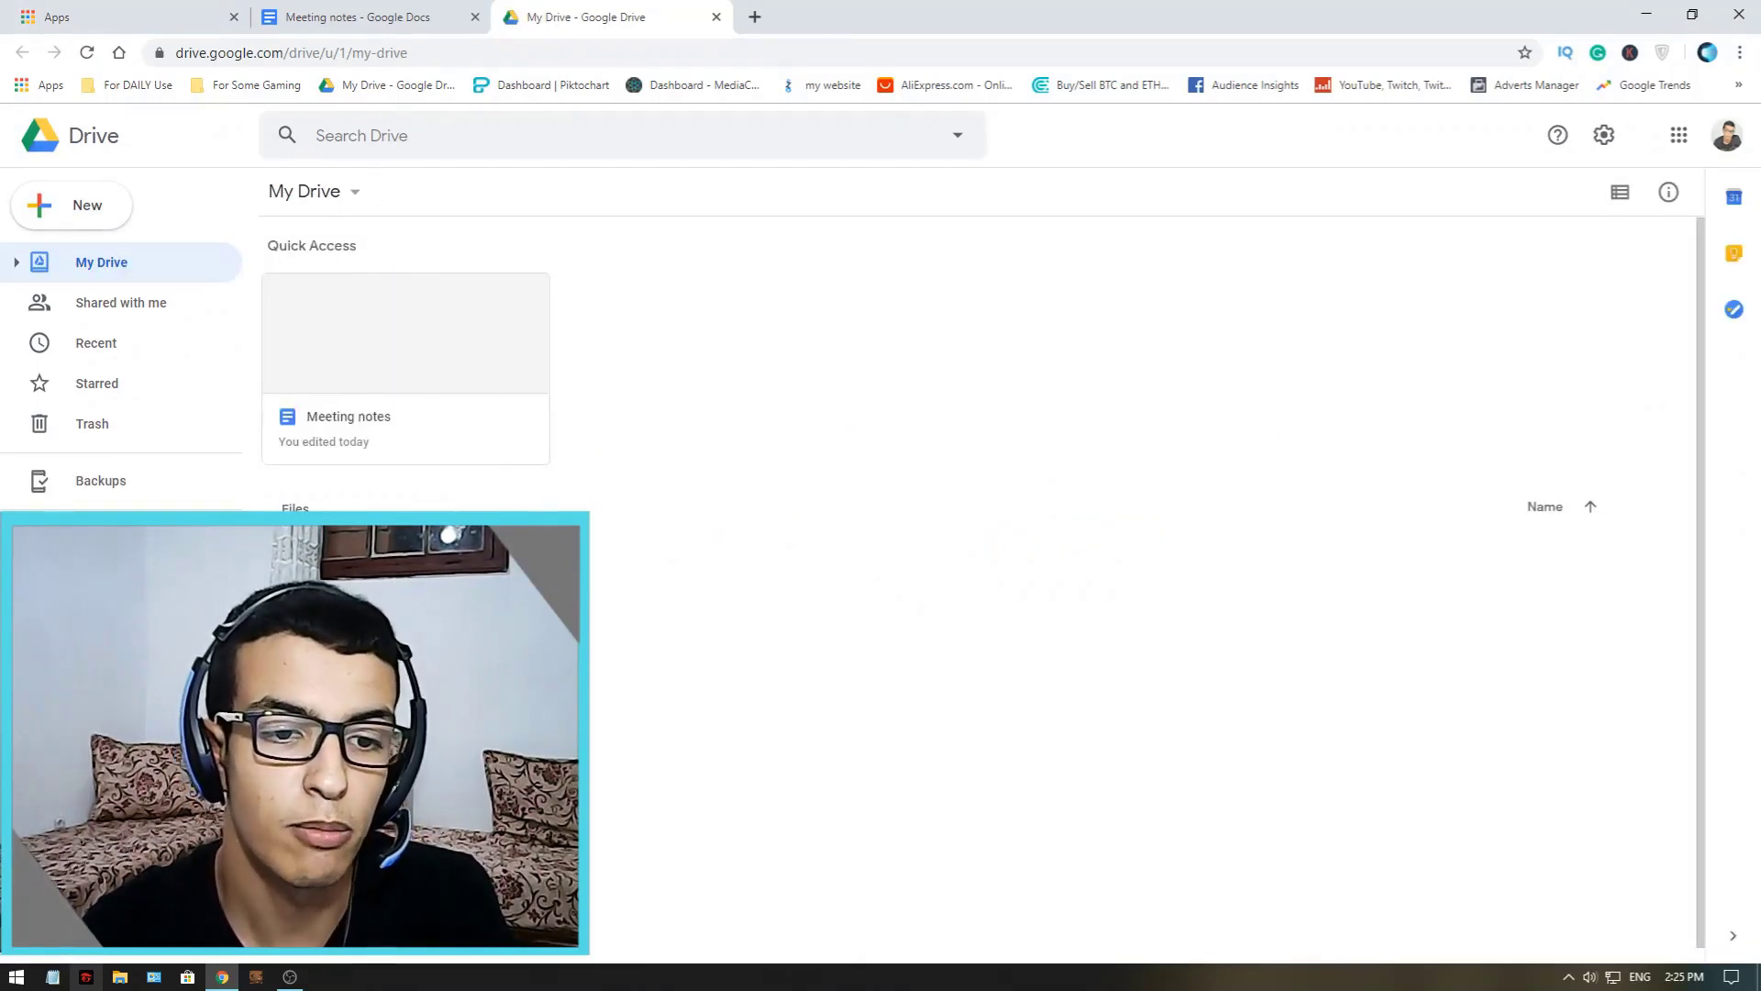
left_click(422, 11)
left_click(609, 11)
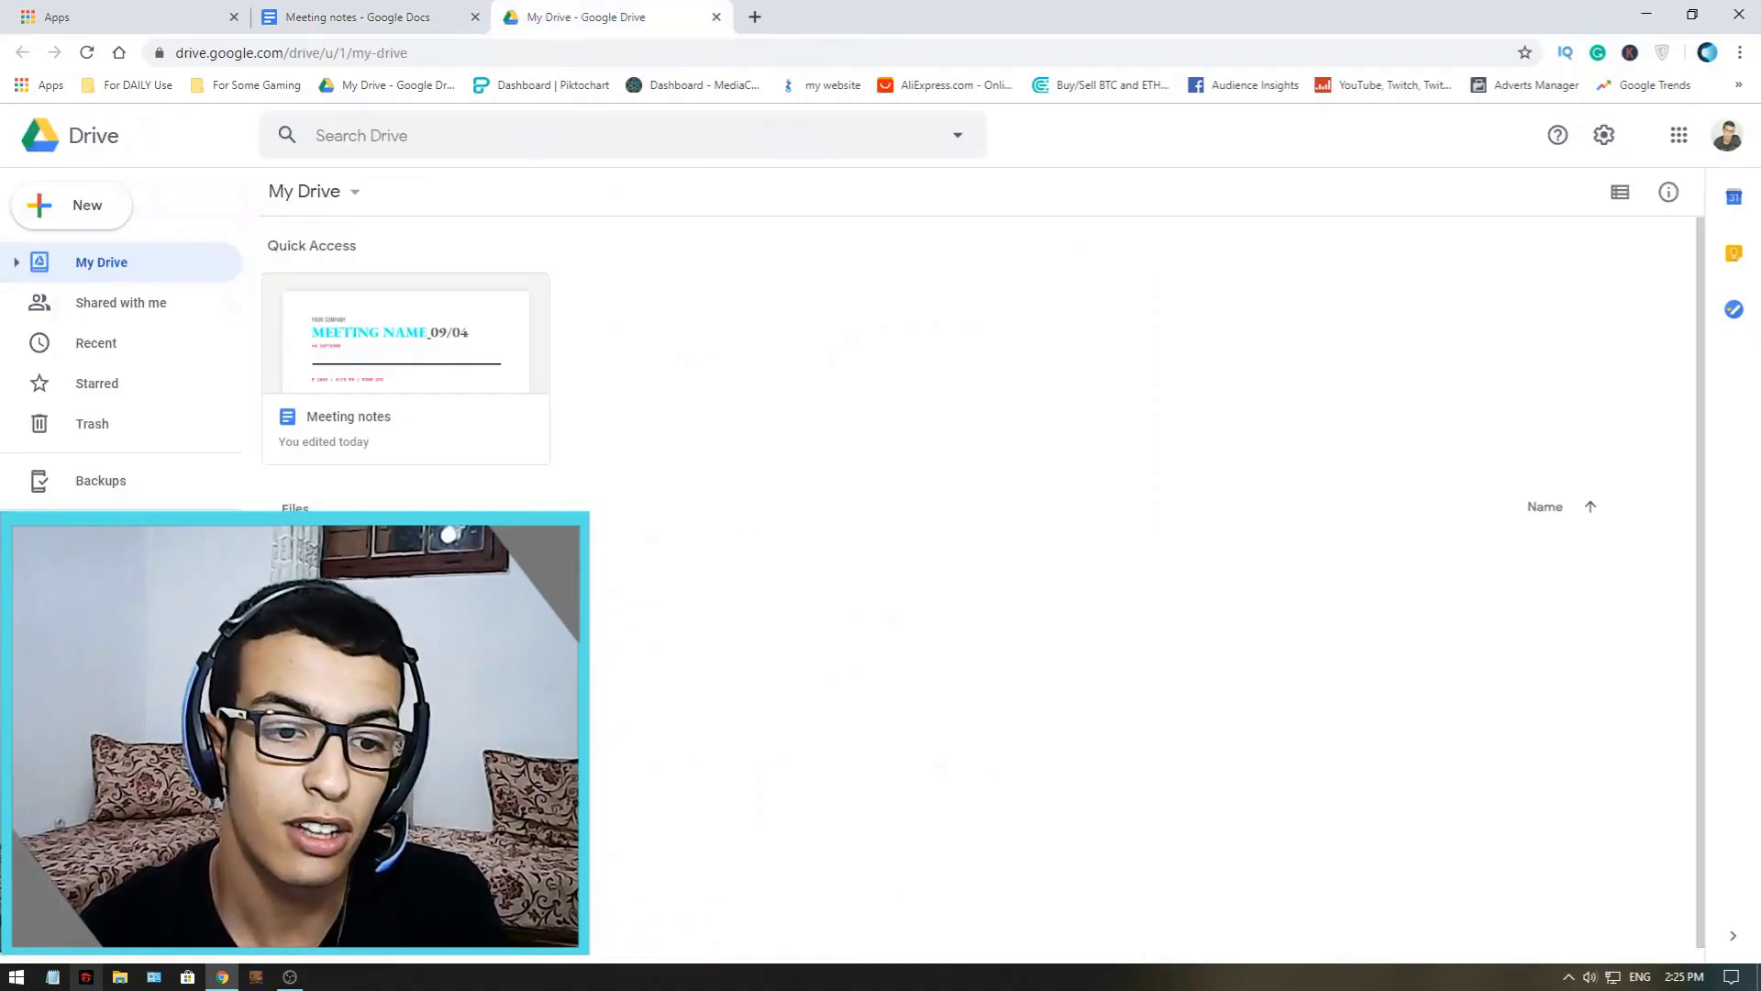
- Return to the document in Google Docs and rename it from "Meeting notes" to "TEST"
left_click(375, 15)
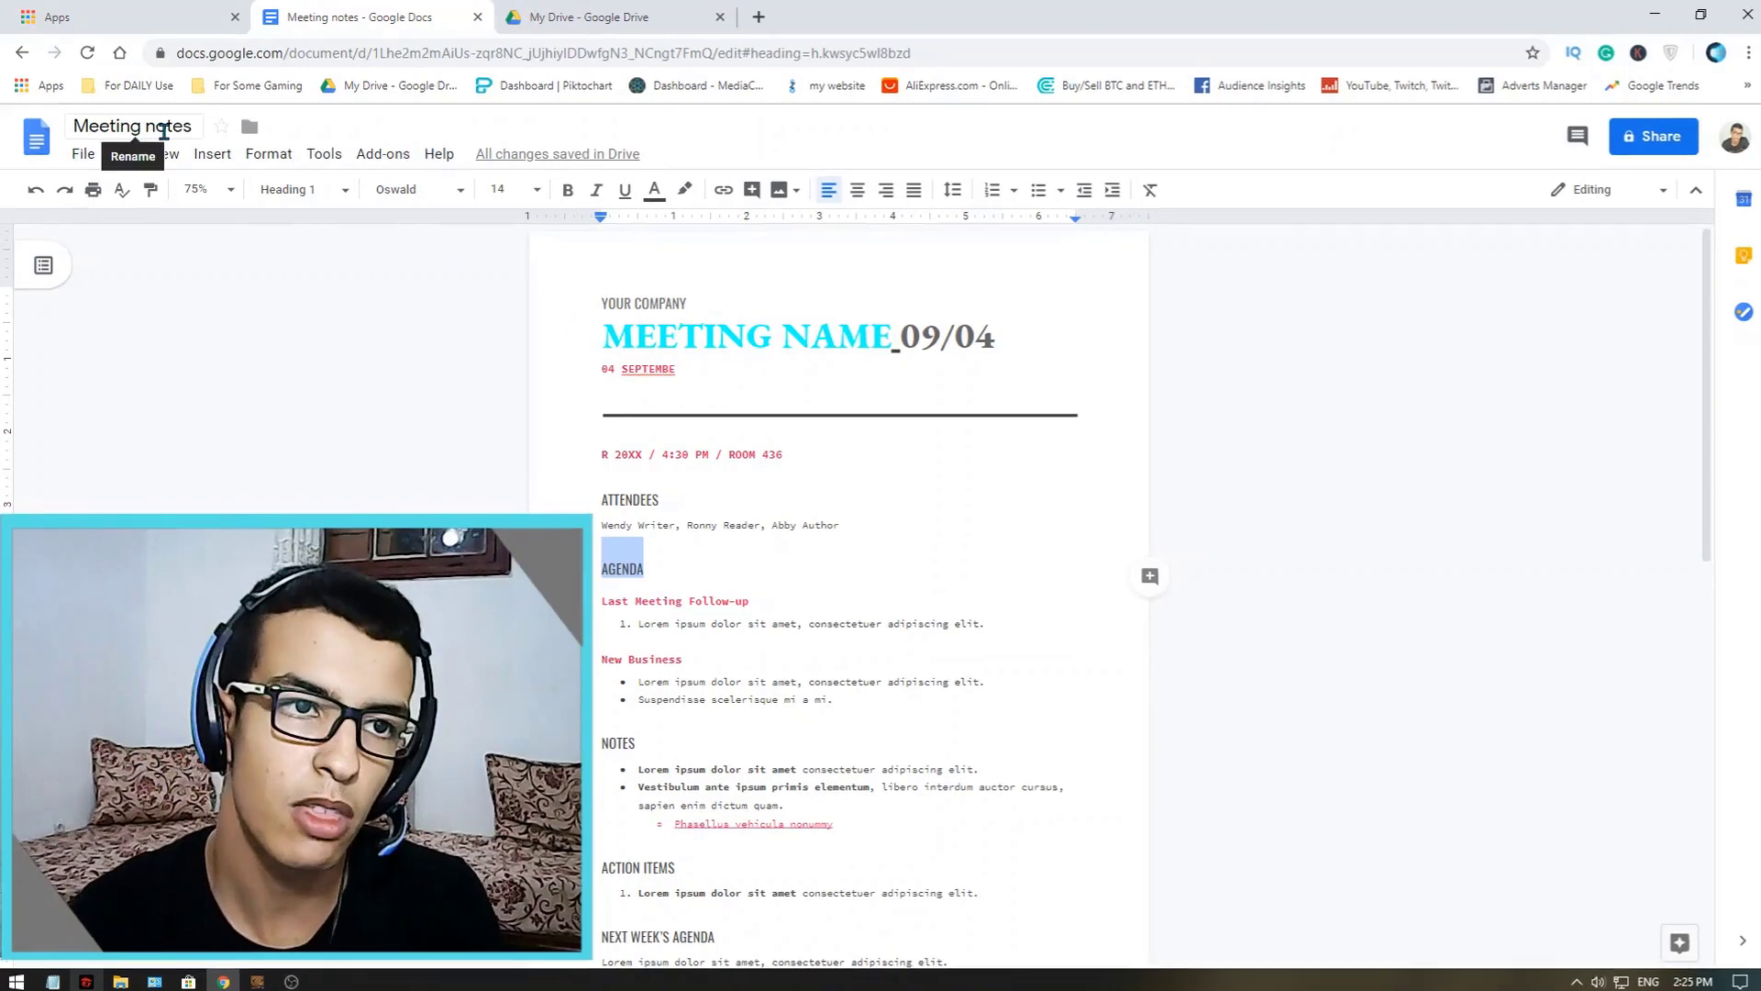
double_click(163, 131)
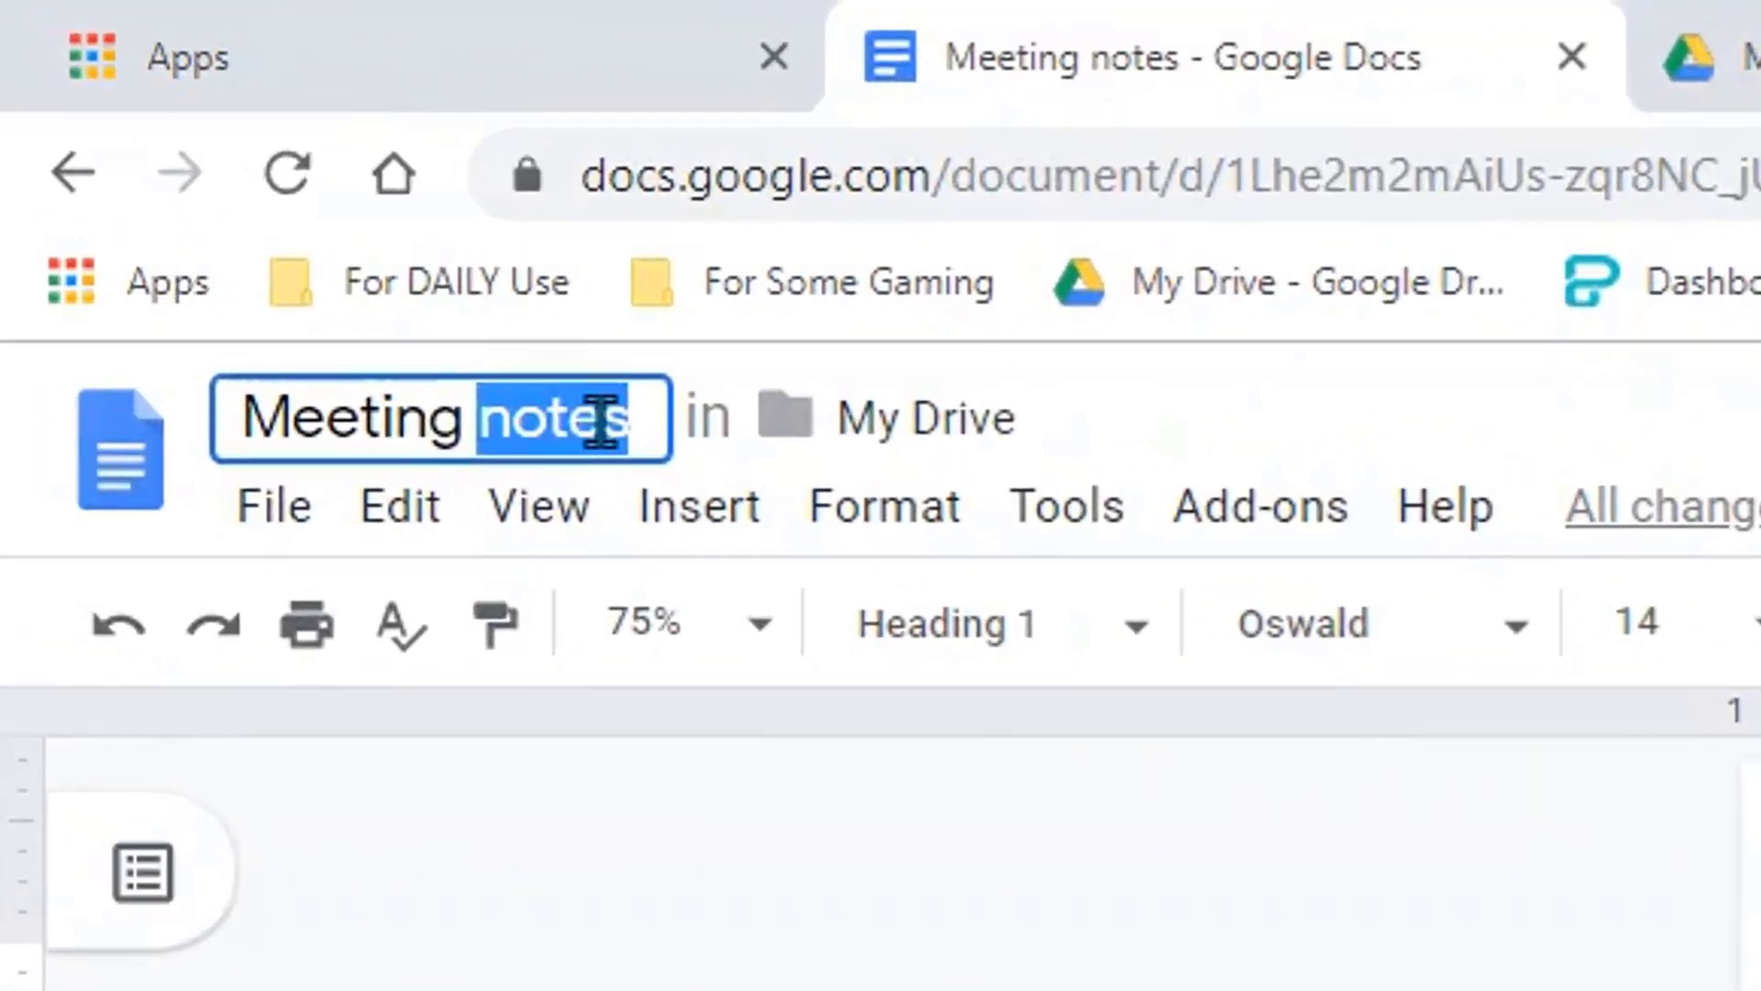
key("BackSpace")
key("BackSpace")
key("BackSpace")
key("BackSpace")
key("BackSpace")
key("BackSpace")
key("BackSpace")
key("BackSpace")
key("BackSpace")
type("TEST")
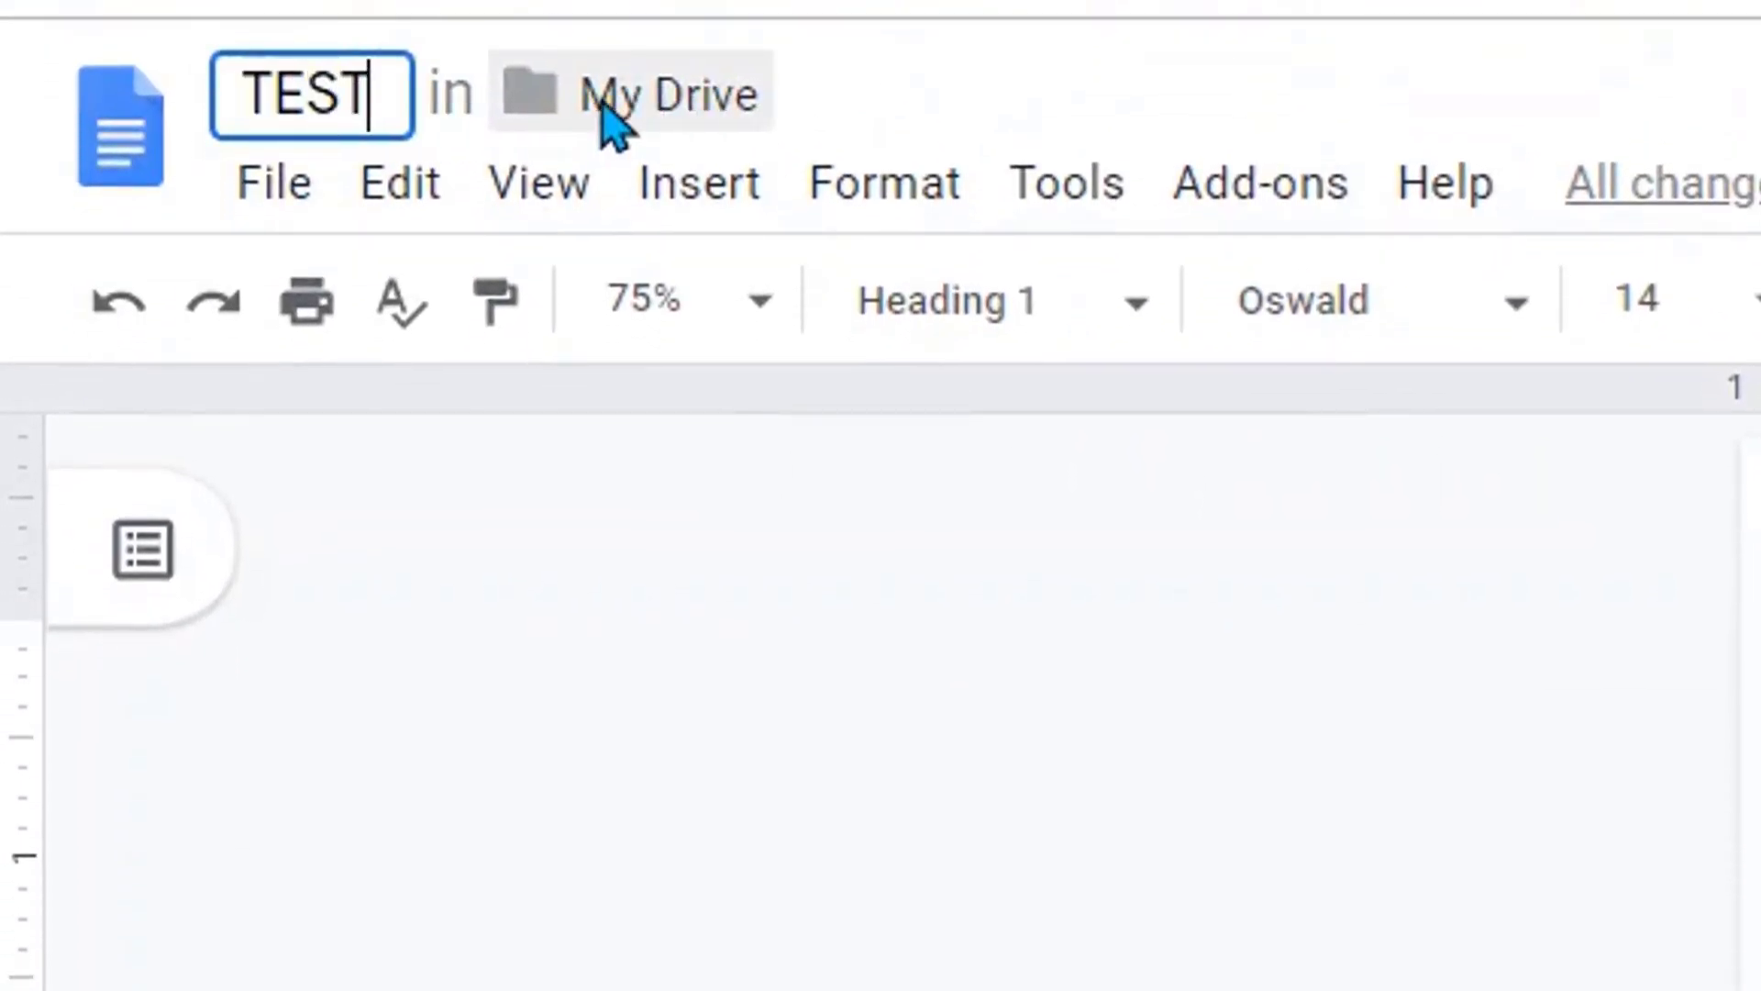
key("Return")
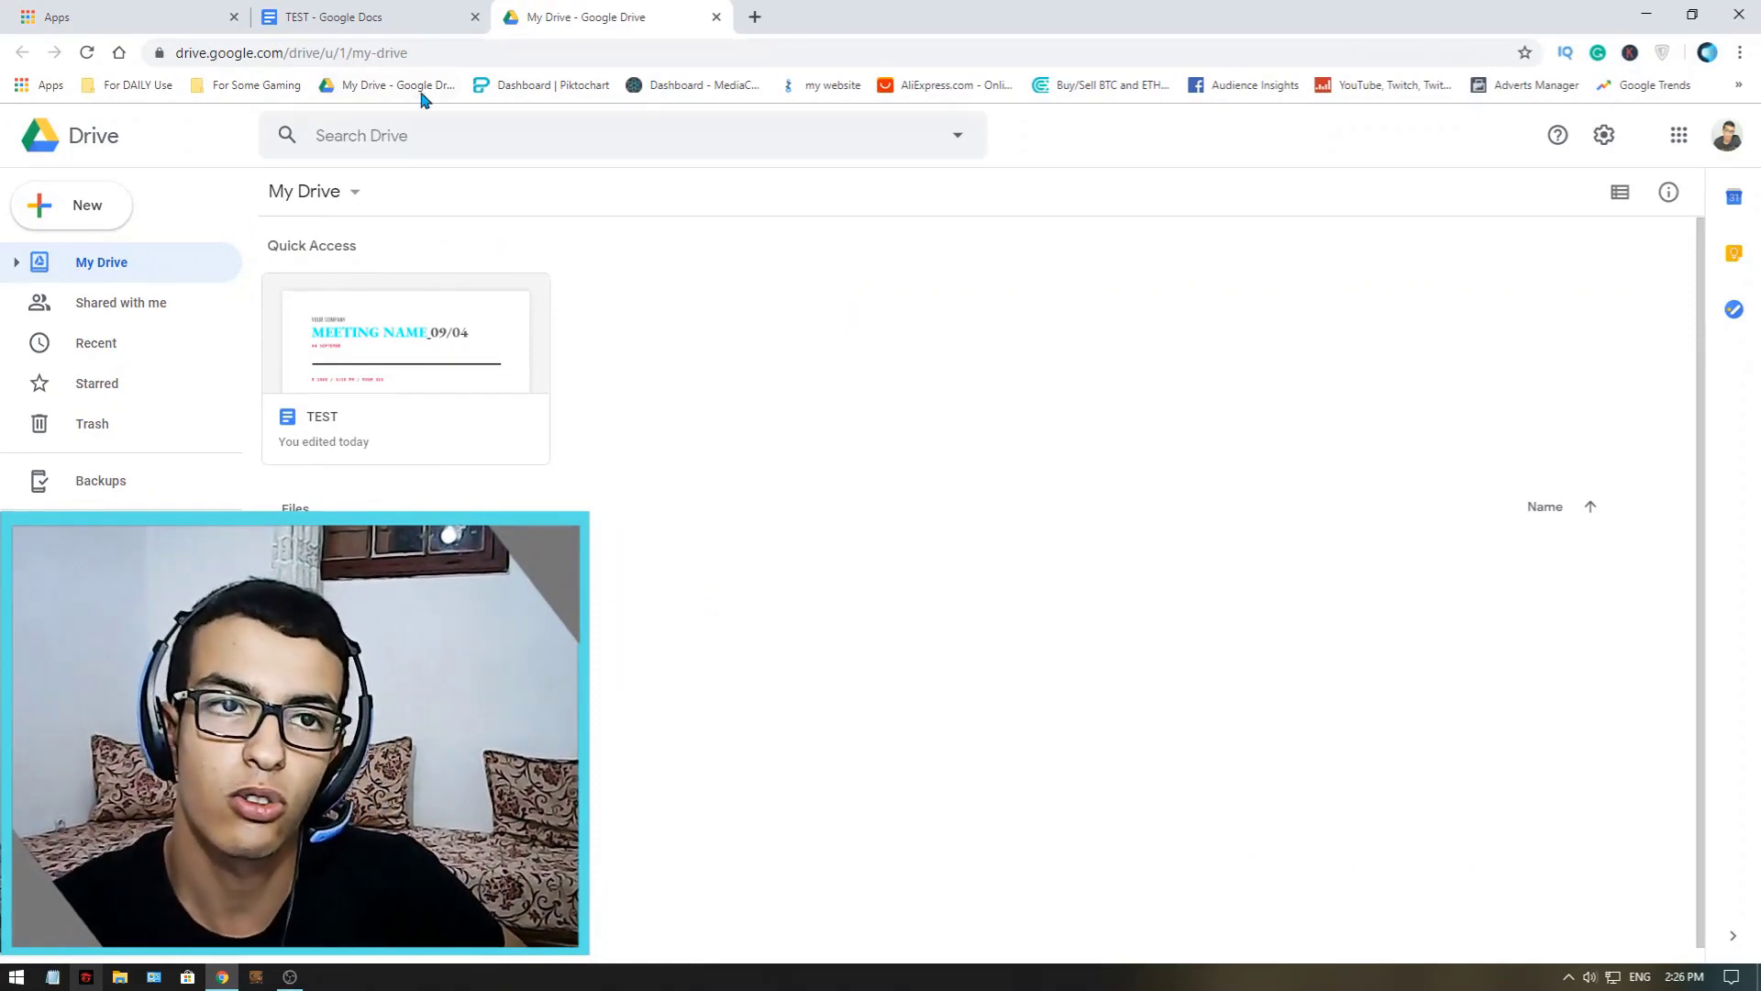
- Switch between the TEST document and My Drive in Google Drive to check the renamed file
left_click(385, 17)
left_click(610, 16)
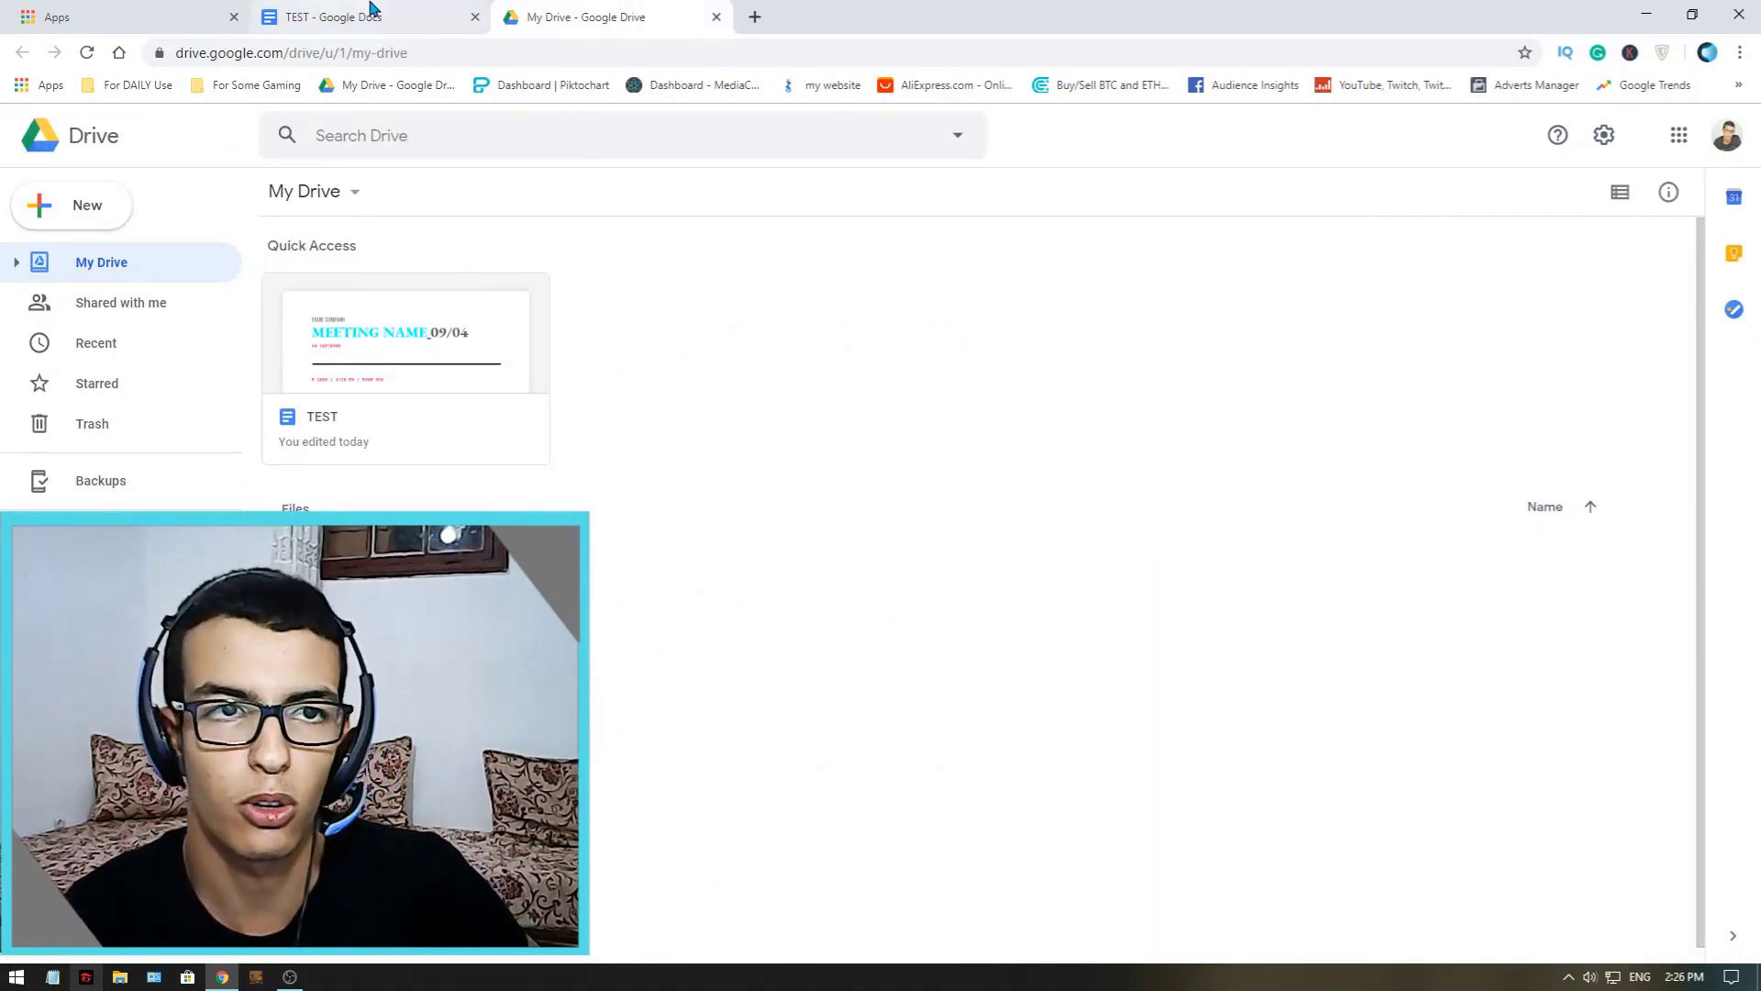
left_click(303, 16)
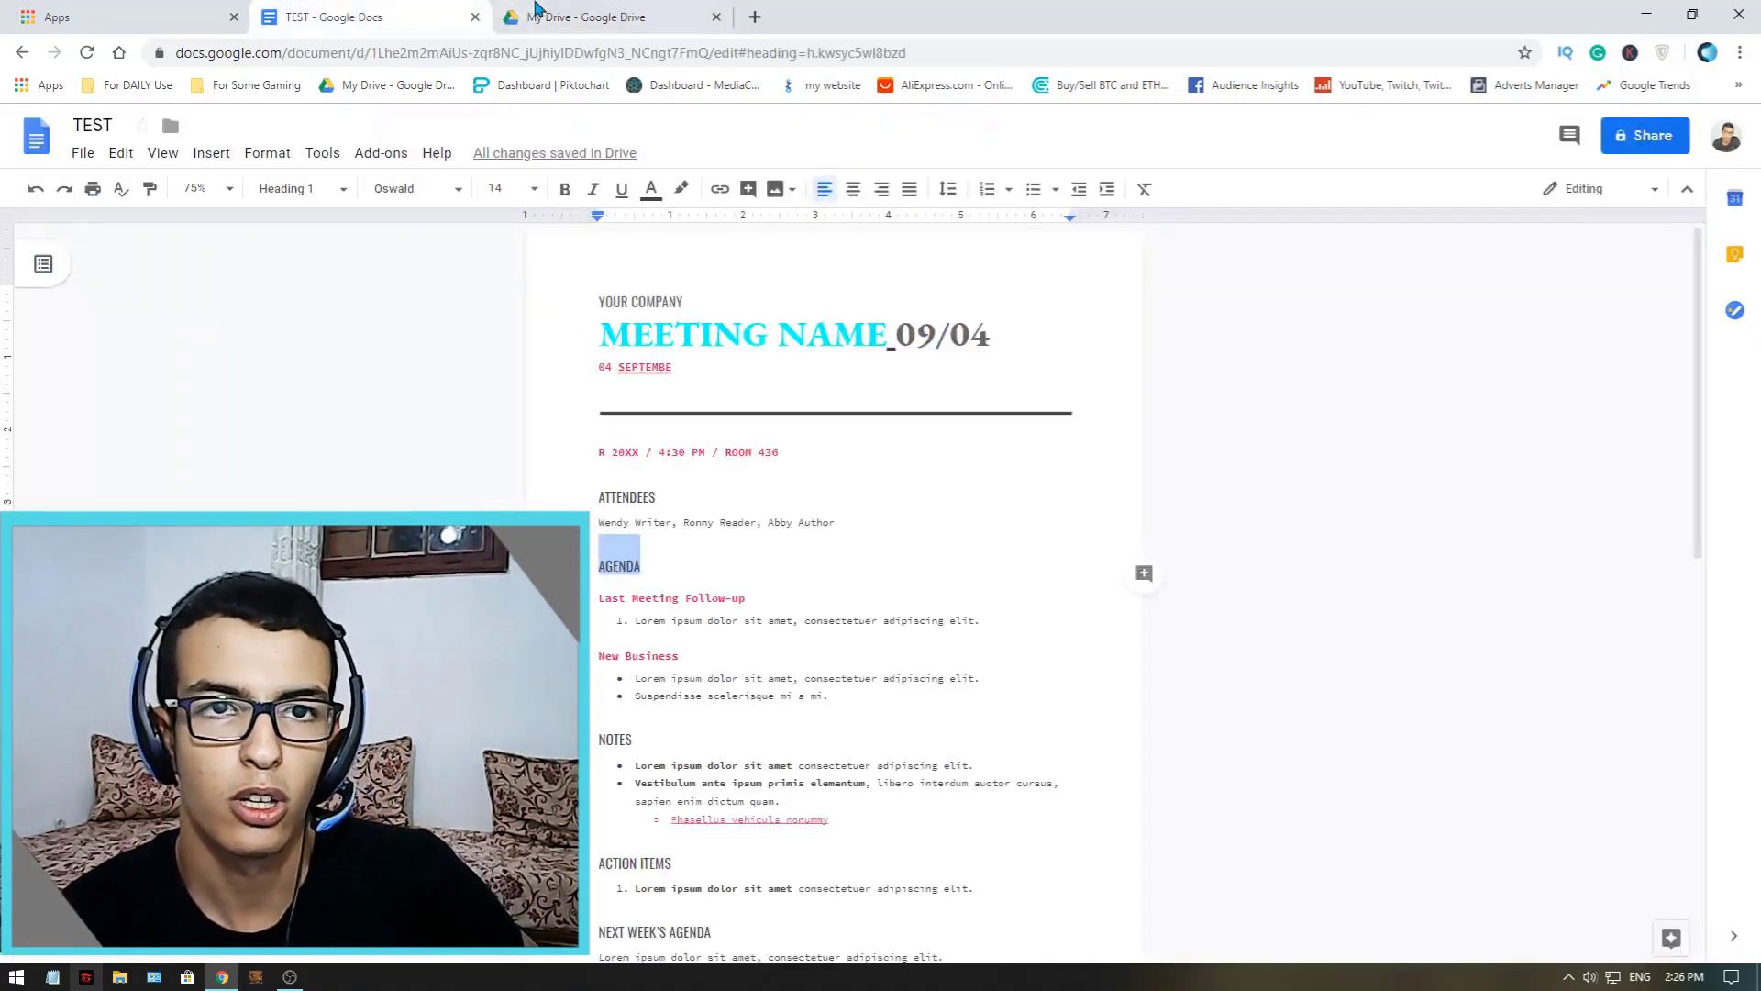
left_click(785, 695)
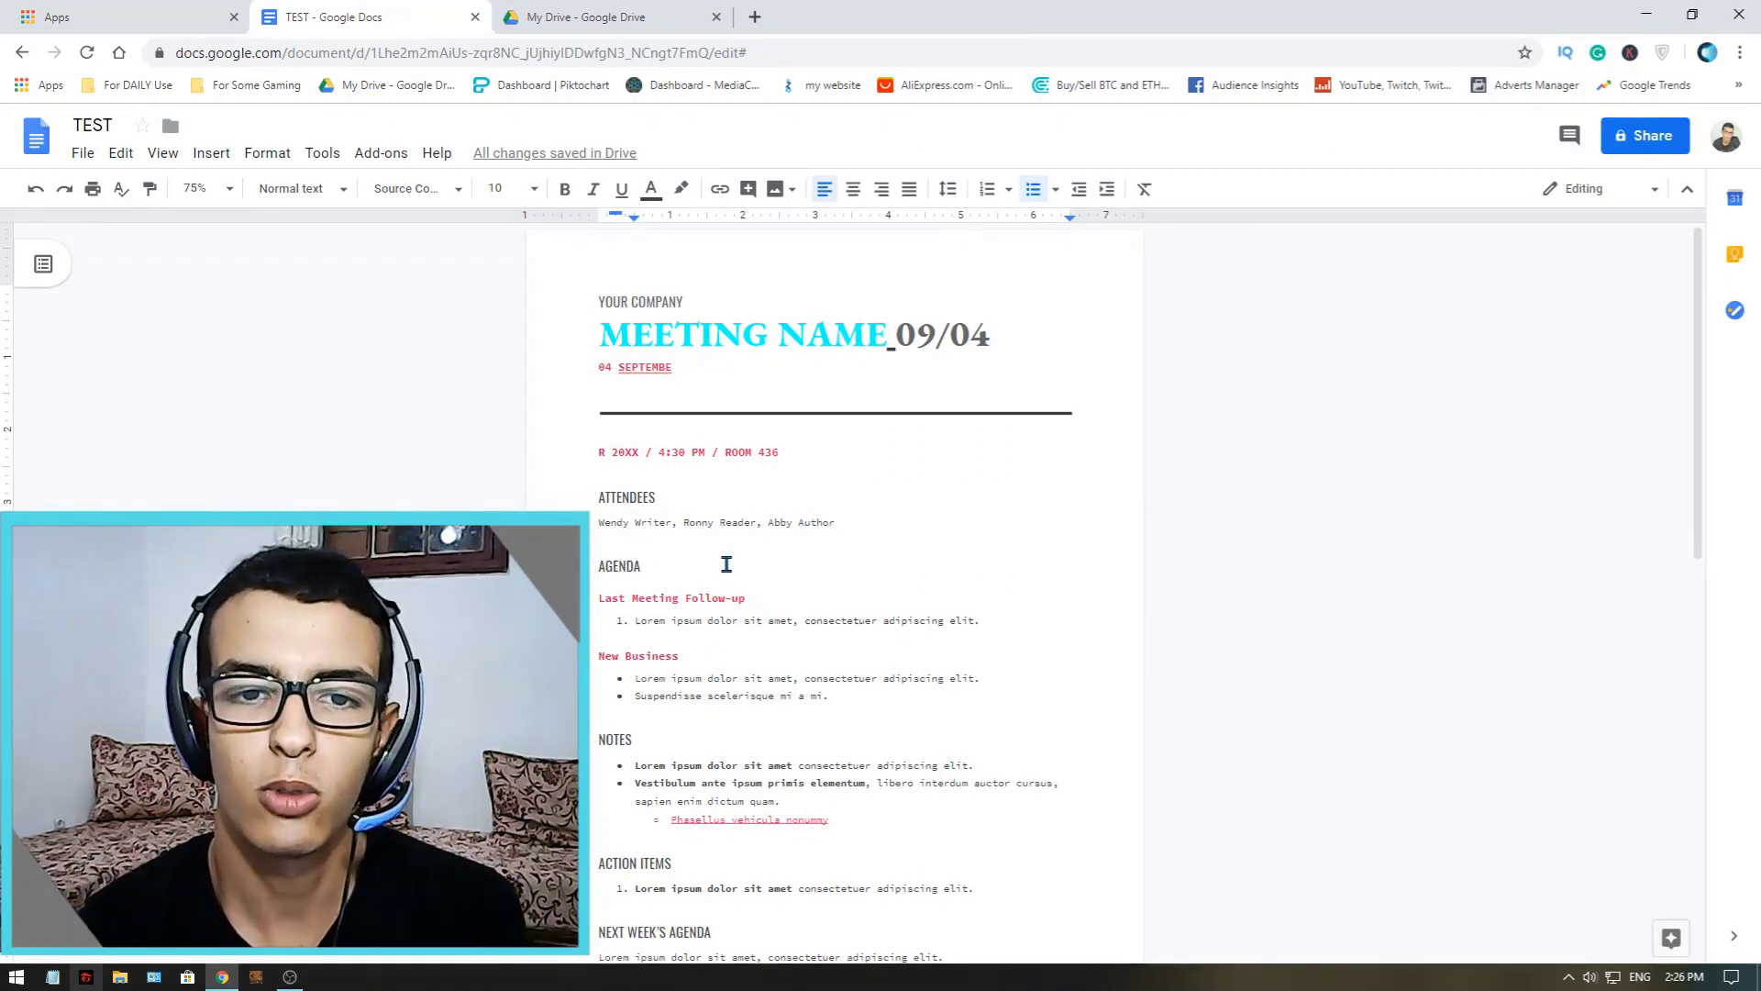
left_click_drag(594, 566, 727, 644)
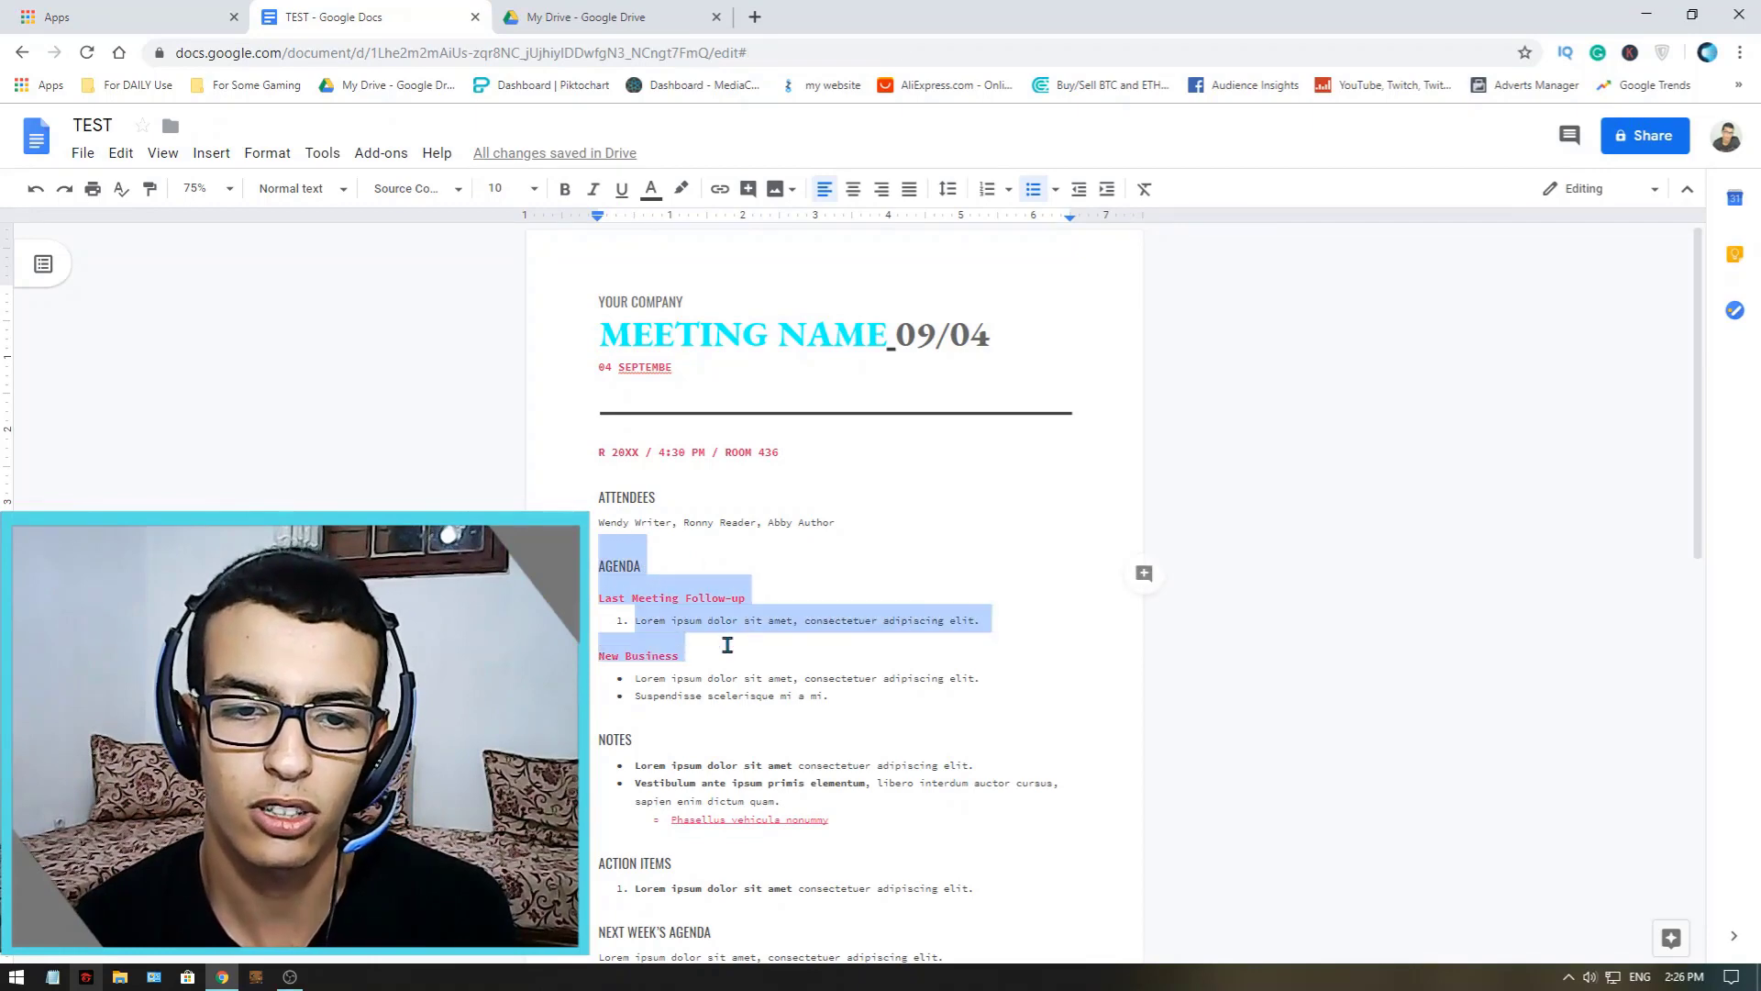
left_click(728, 645)
- Switch to Google Drive, look at the available actions for the TEST file and dismiss them
left_click(587, 16)
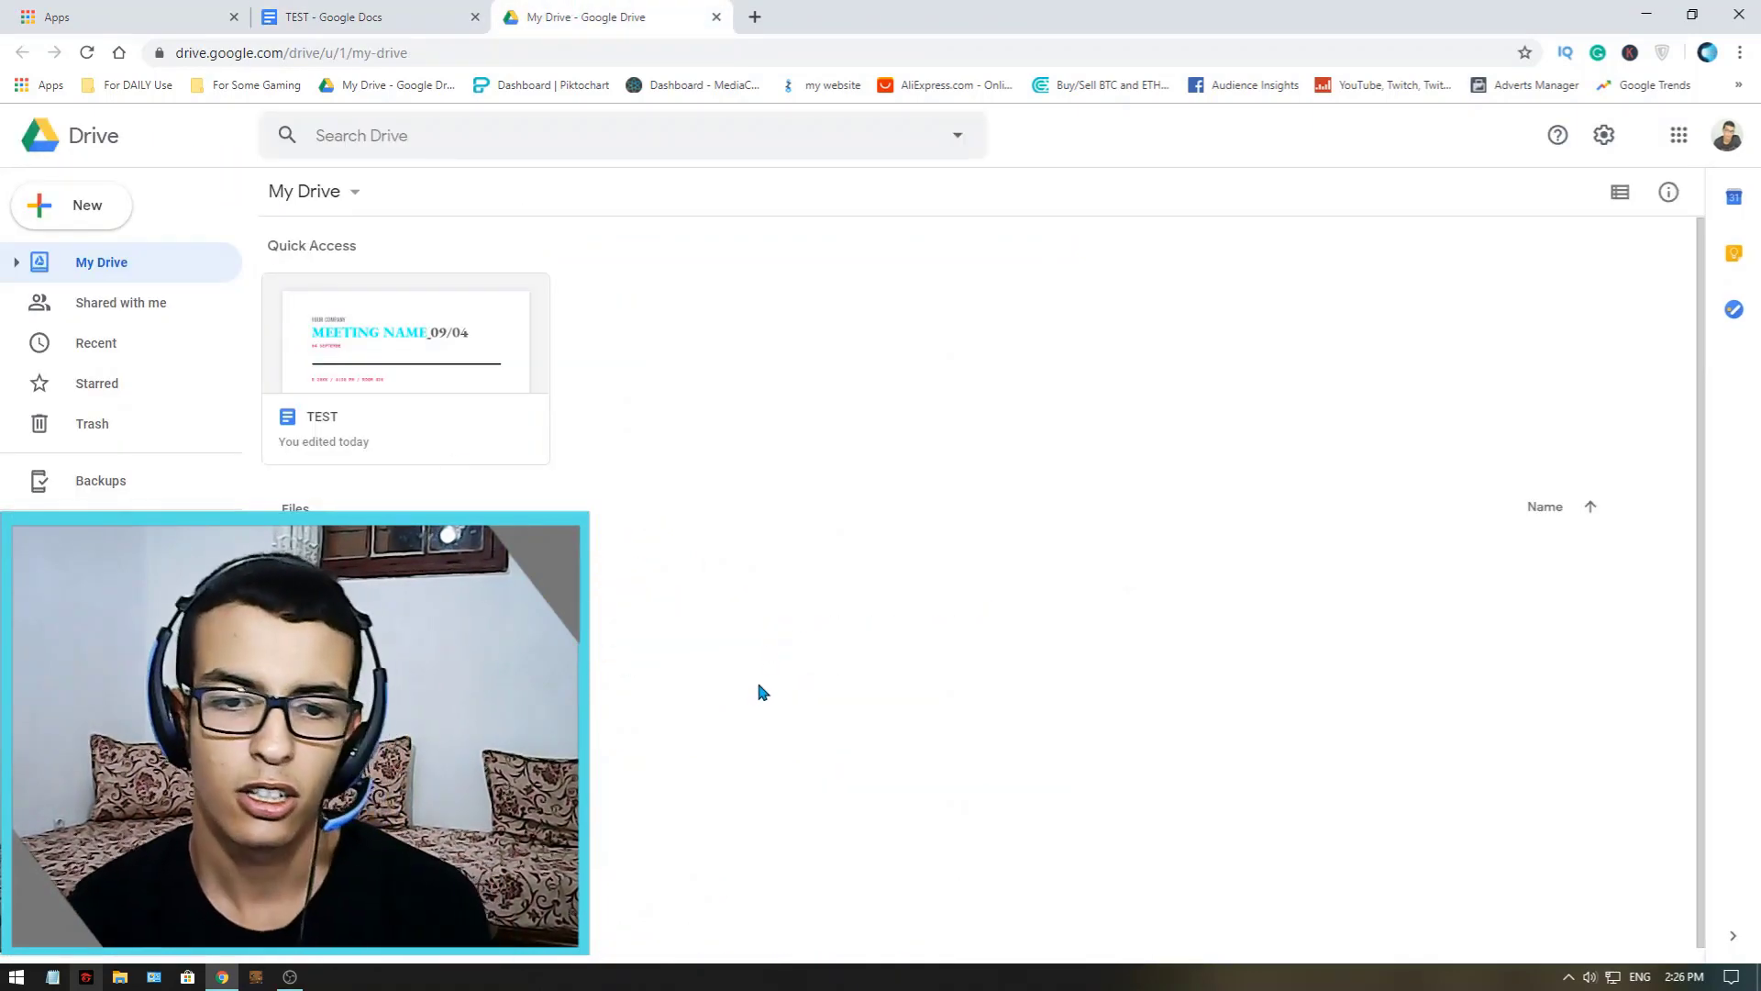
right_click(578, 712)
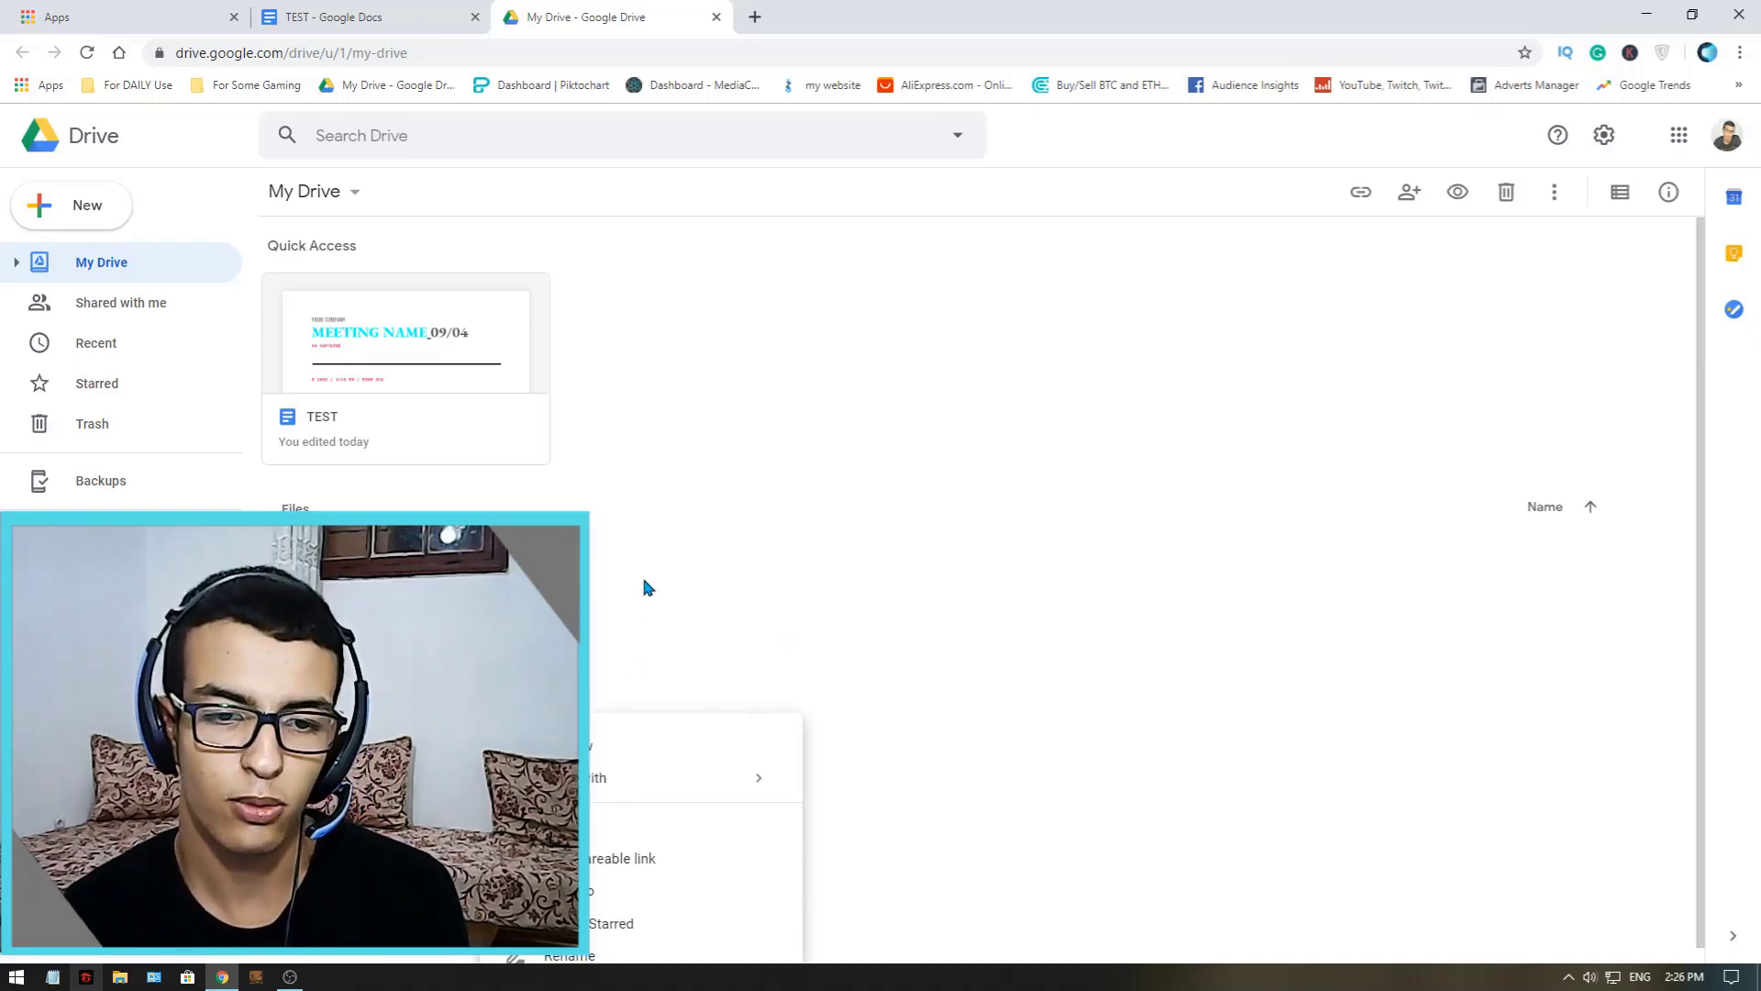
left_click(653, 513)
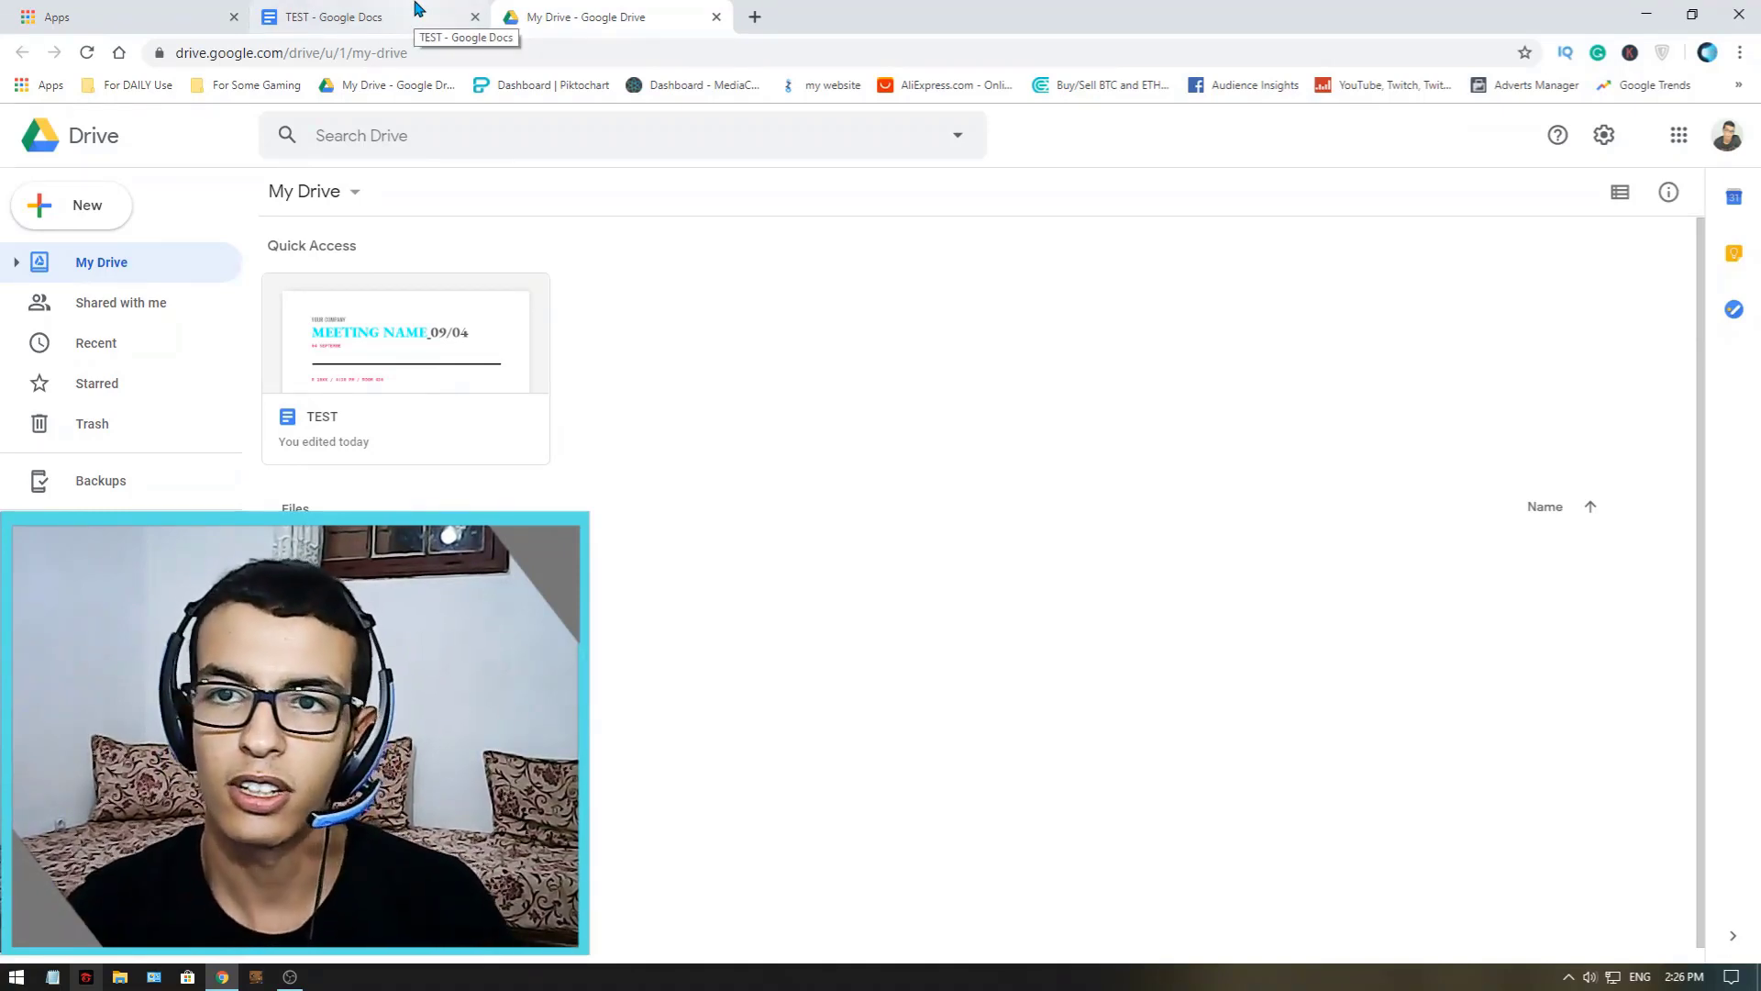
left_click(1647, 13)
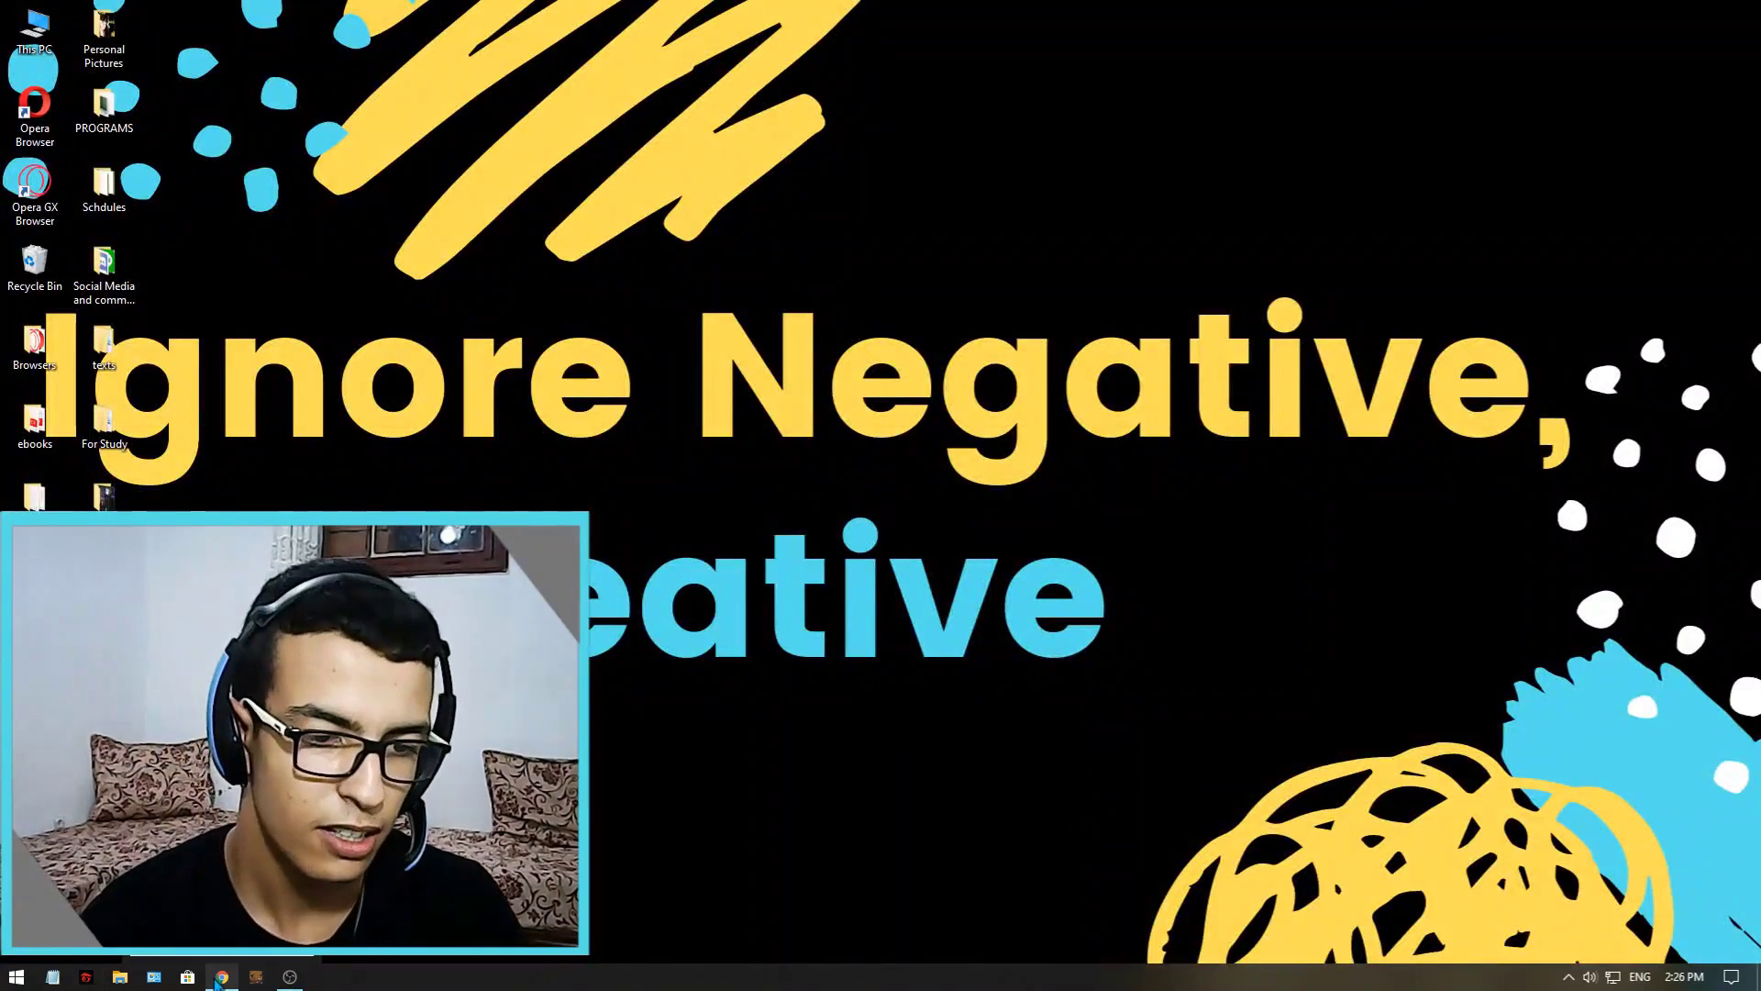
left_click(221, 978)
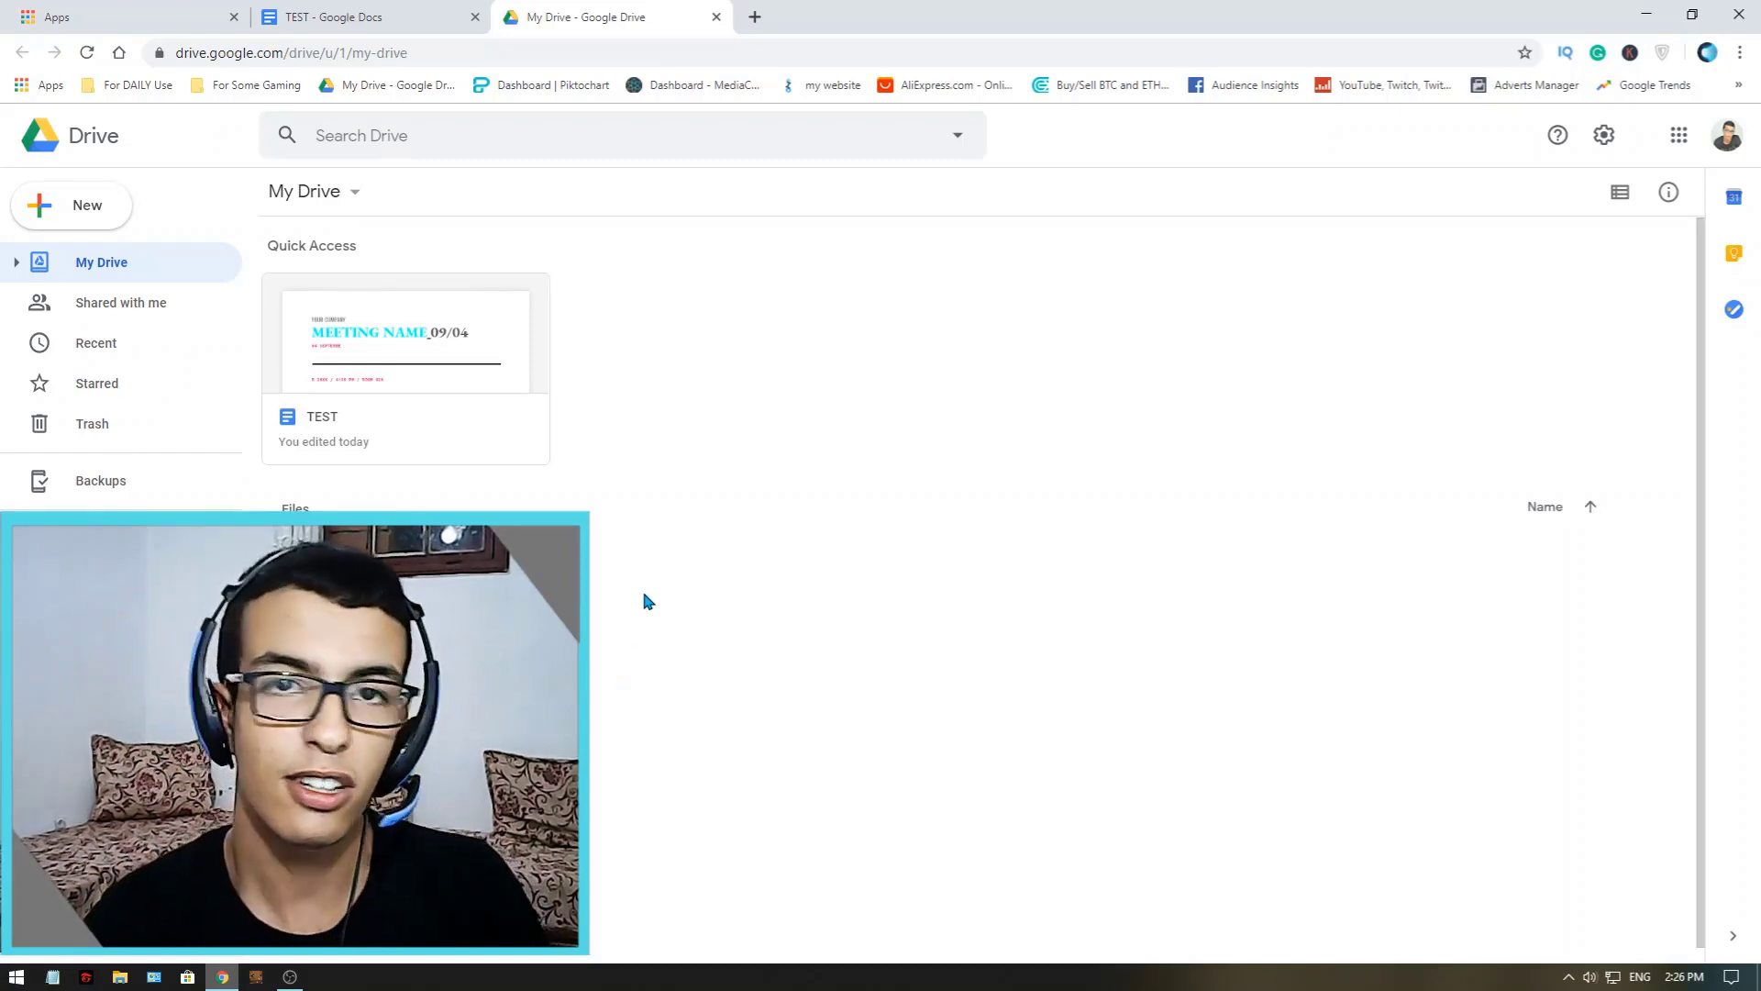
left_click(366, 17)
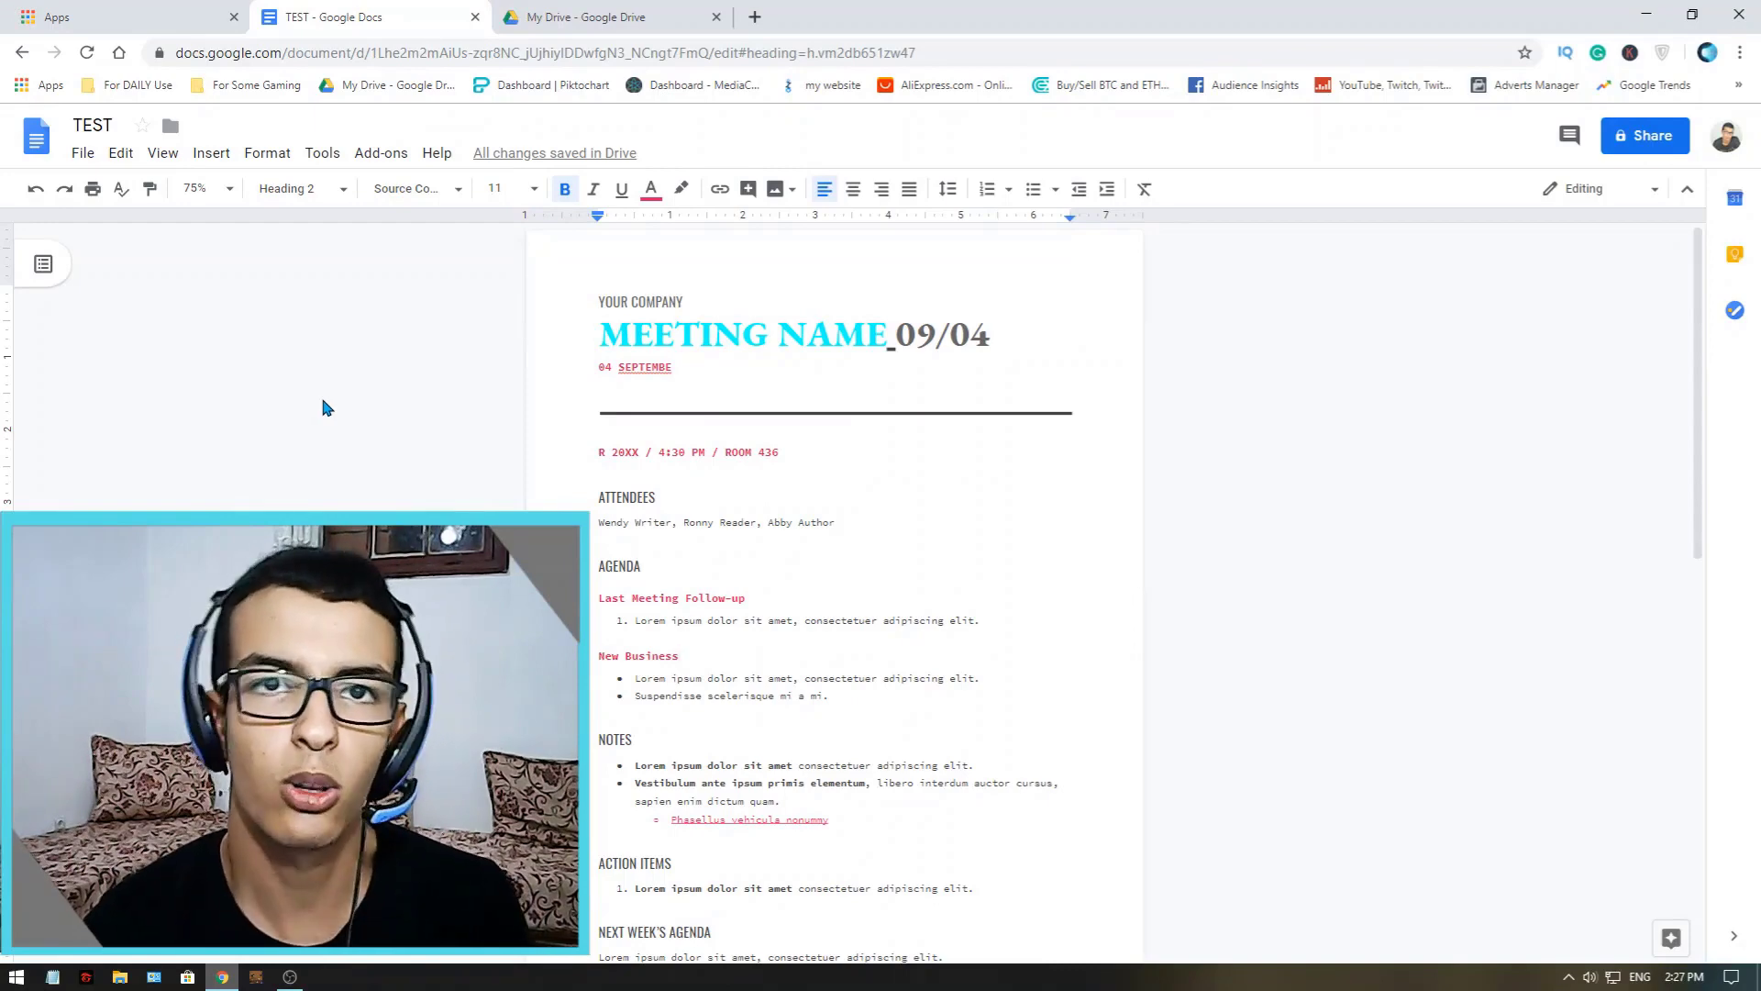
left_click(576, 15)
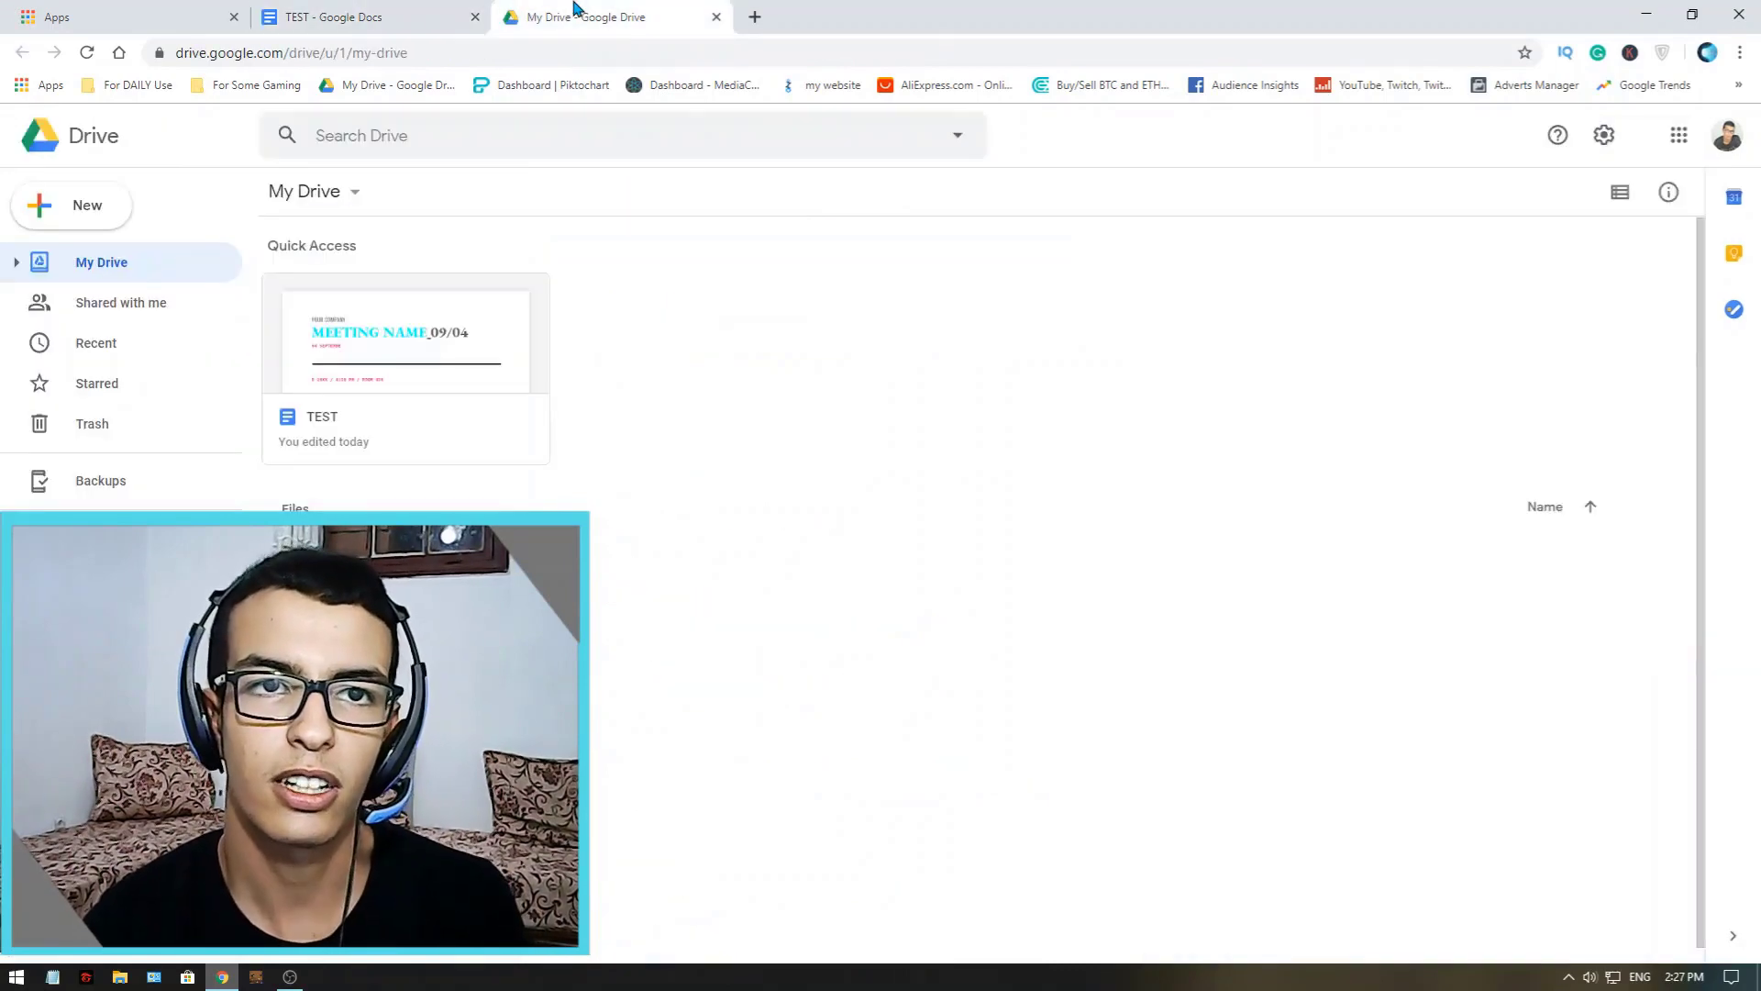
left_click(425, 10)
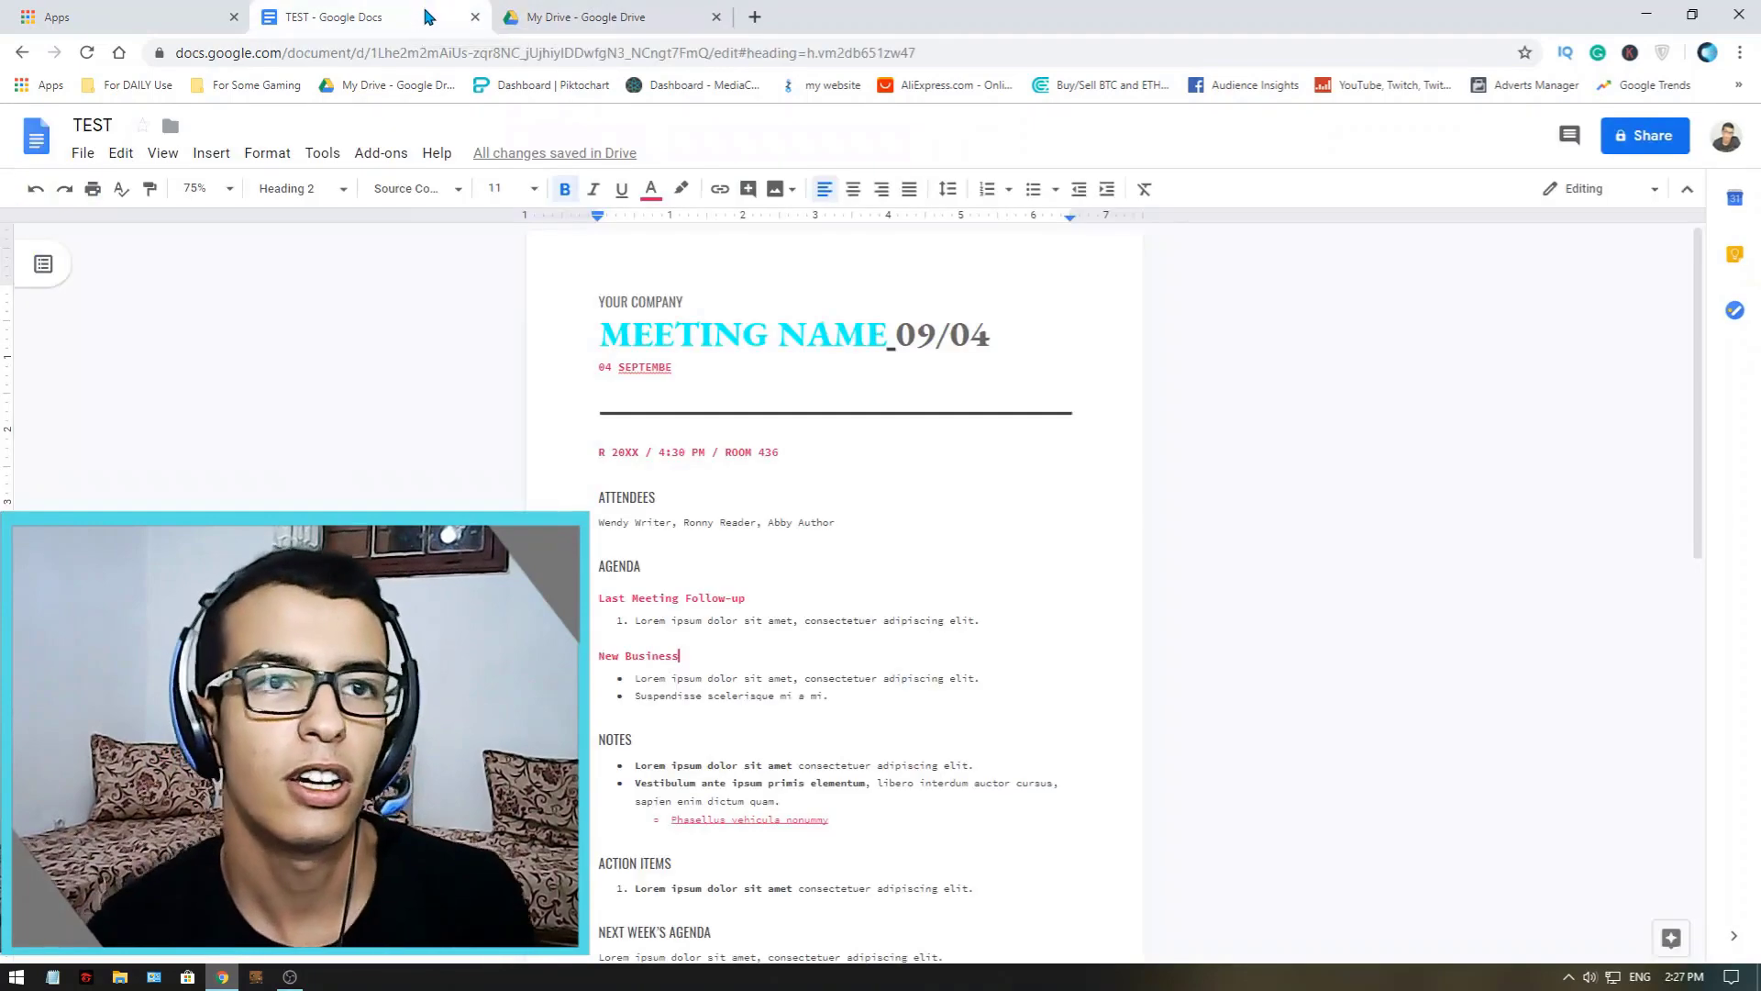
left_click(619, 16)
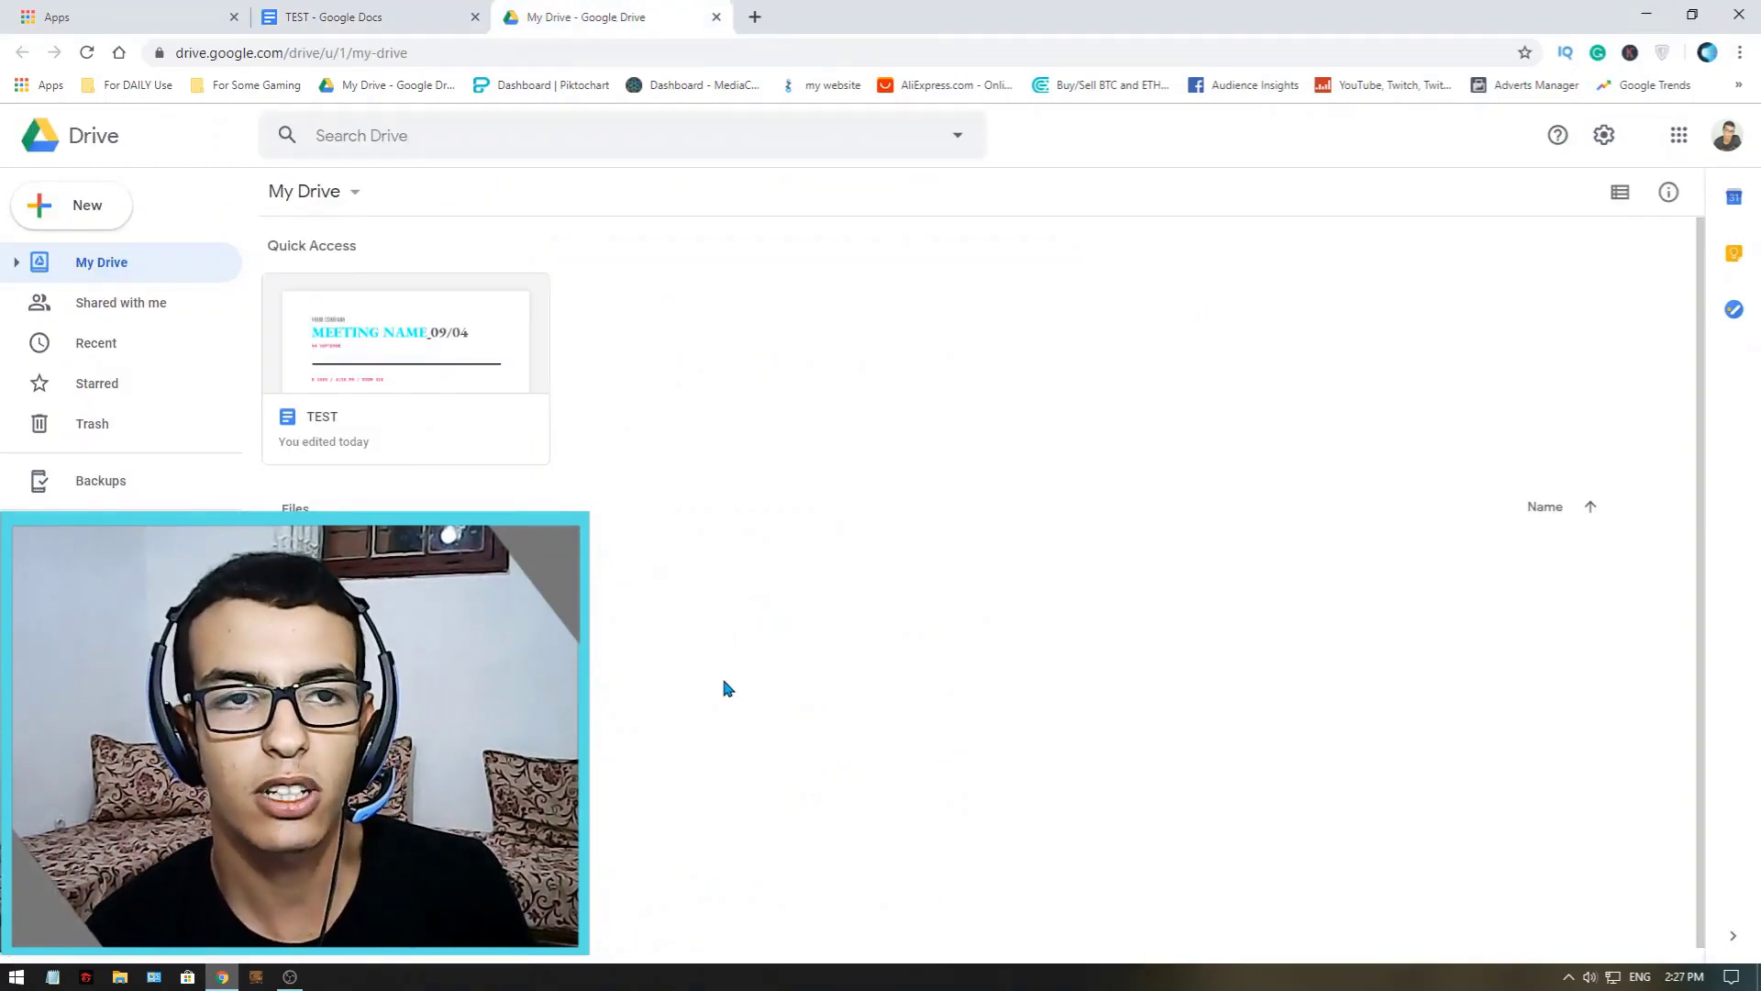
left_click_drag(721, 674, 684, 684)
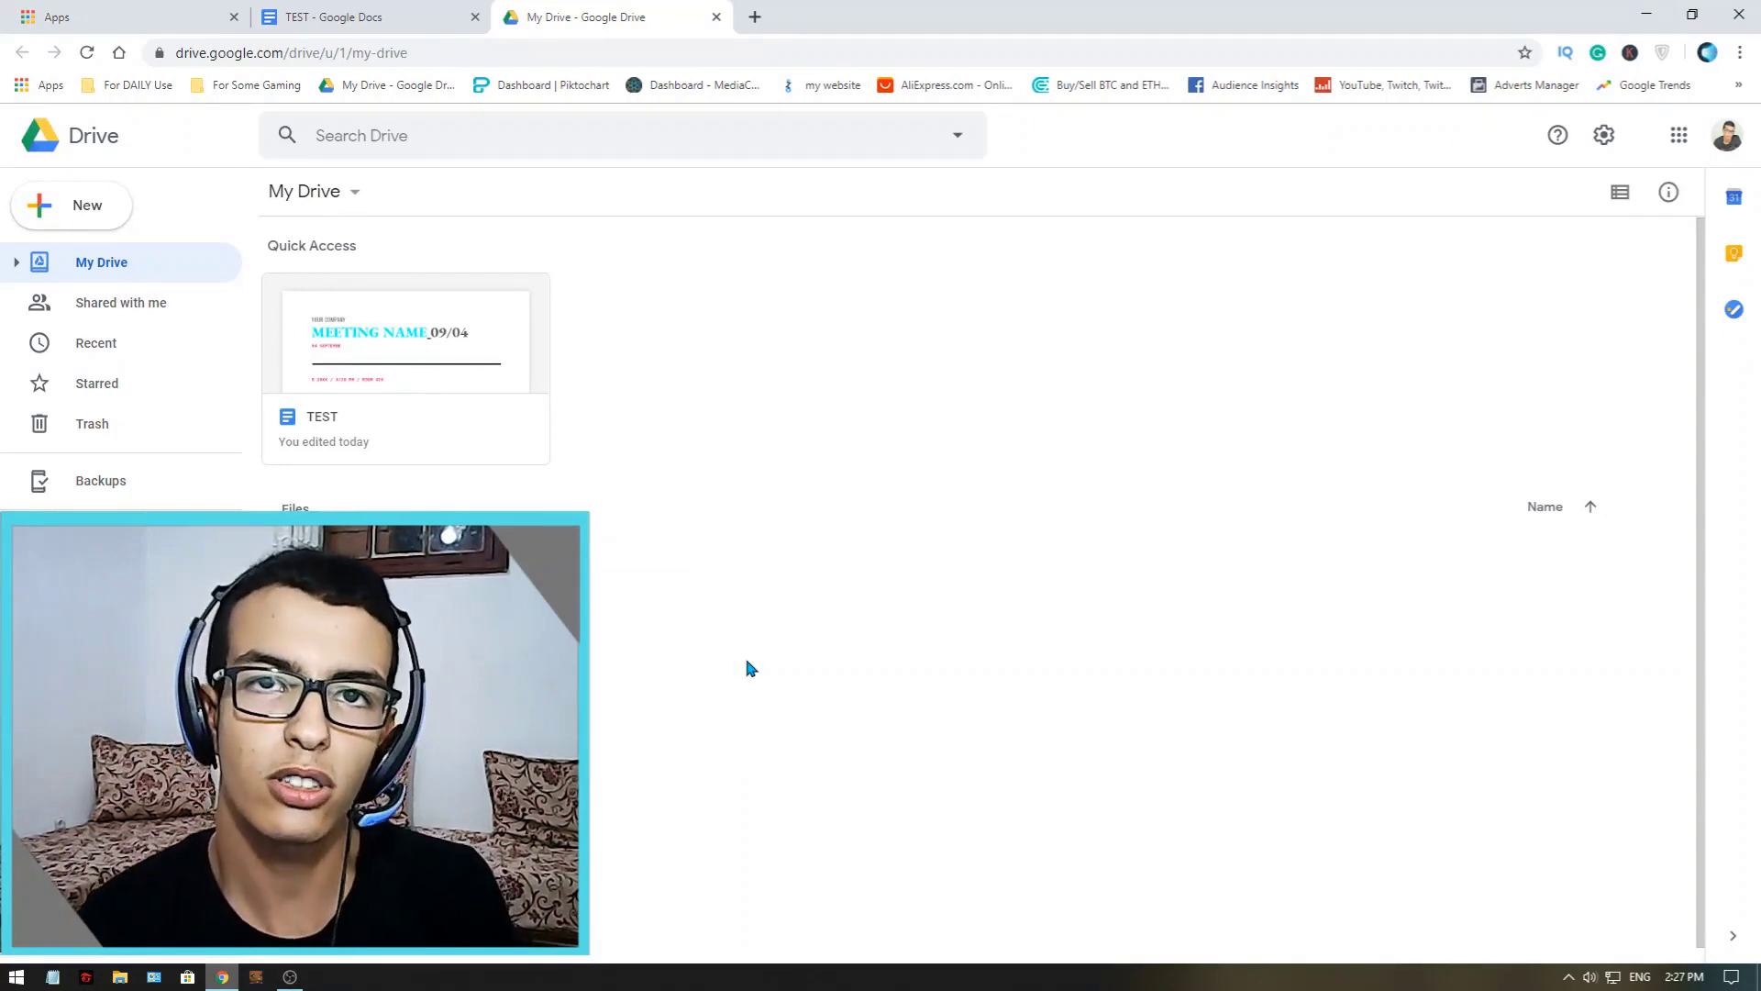